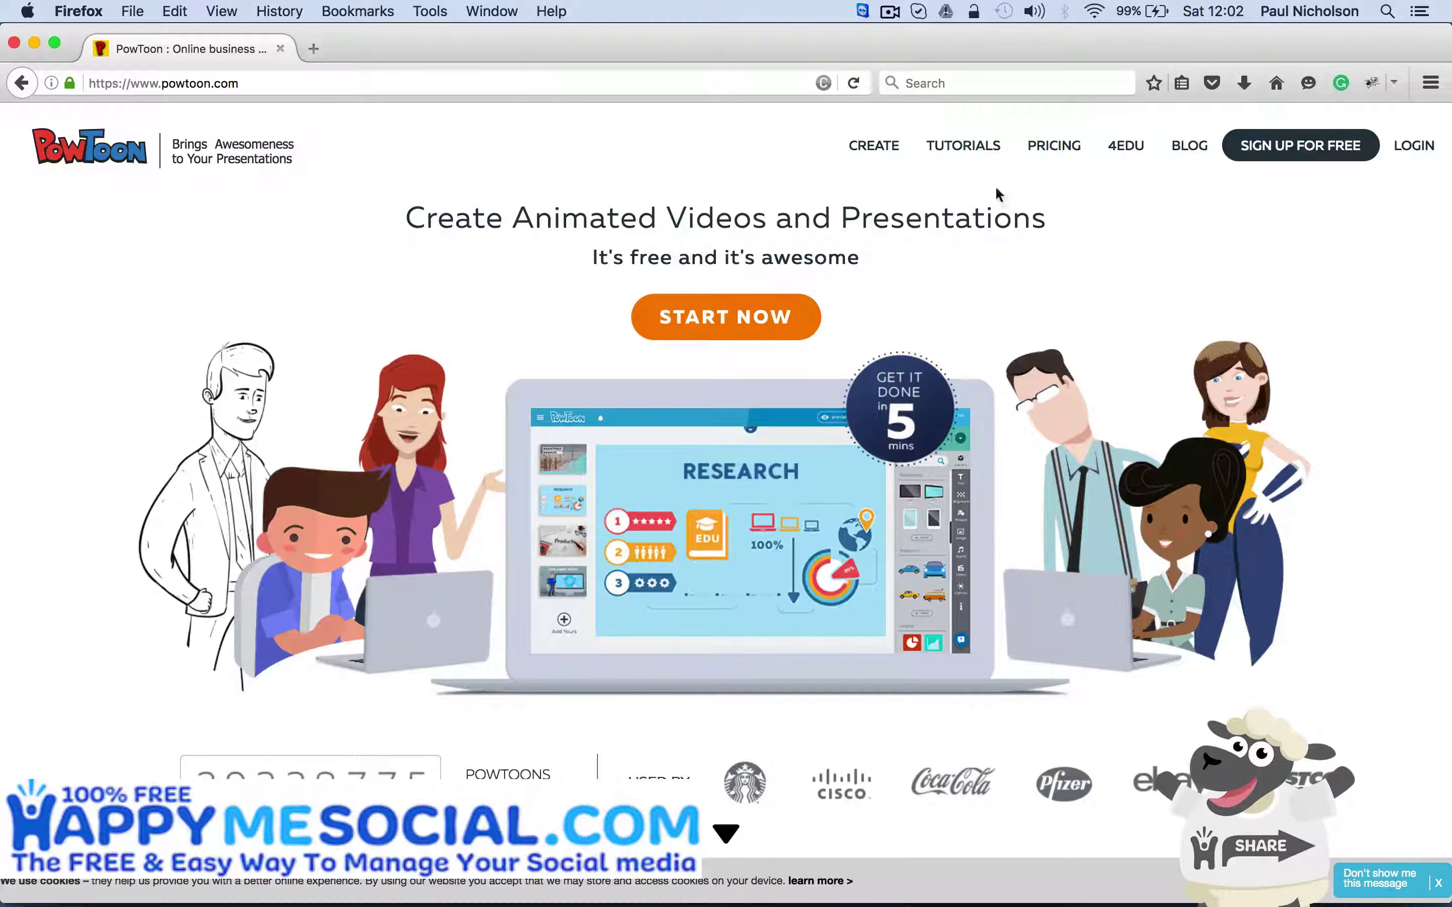
Open the pricing page and compare the Business ($197/month), Pro ($89/month) and Free plans.
{"action": "left_click", "coordinate": [1048, 150]}
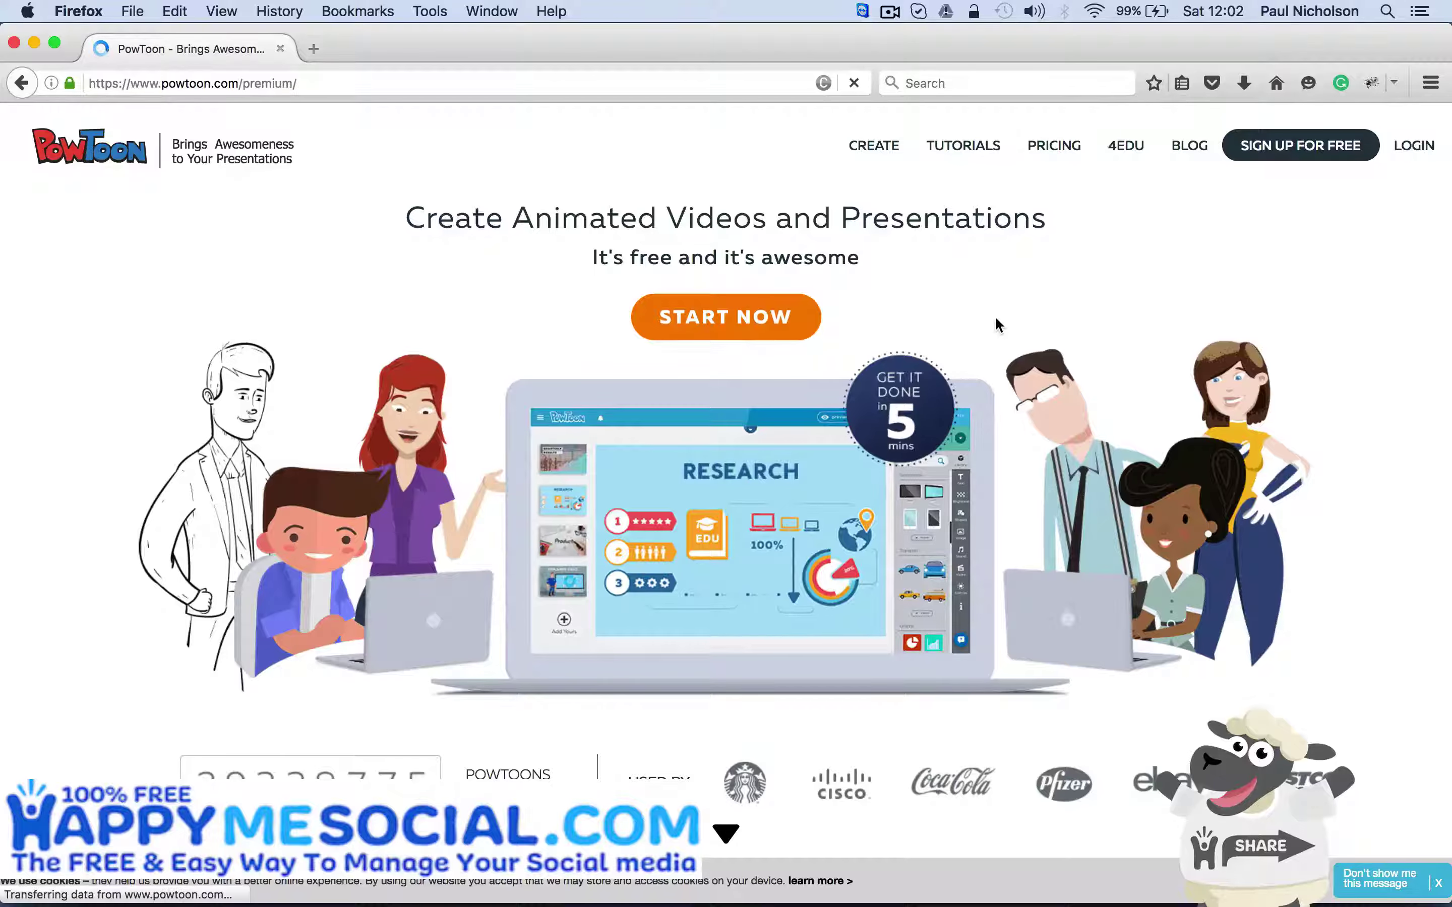
{"action": "scroll", "coordinate": [975, 402], "scroll_direction": "down", "scroll_amount": 5}
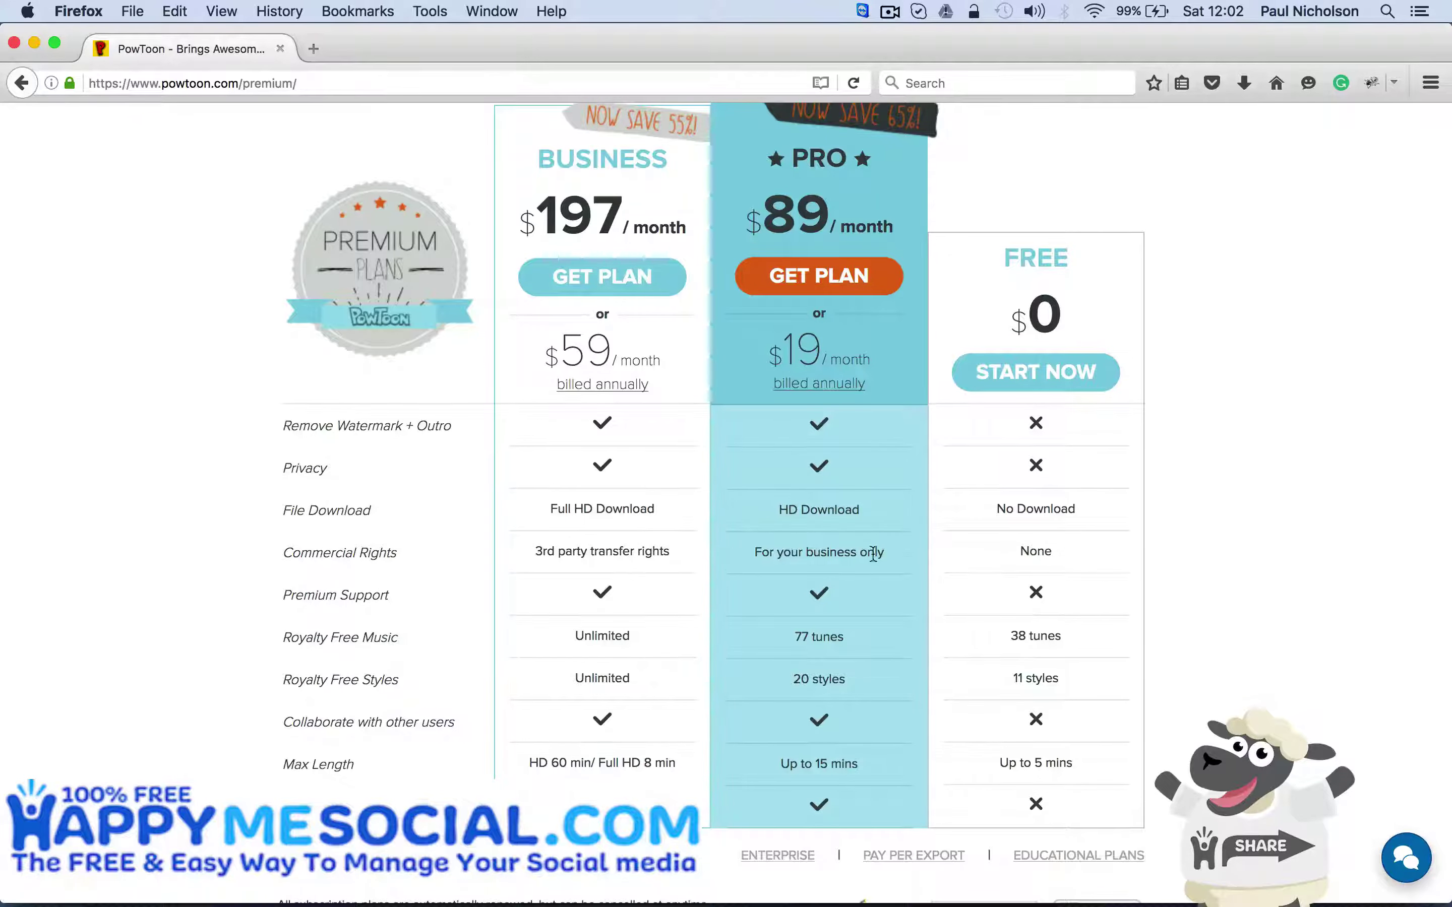
{"action": "scroll", "coordinate": [1062, 621], "scroll_direction": "down", "scroll_amount": 3}
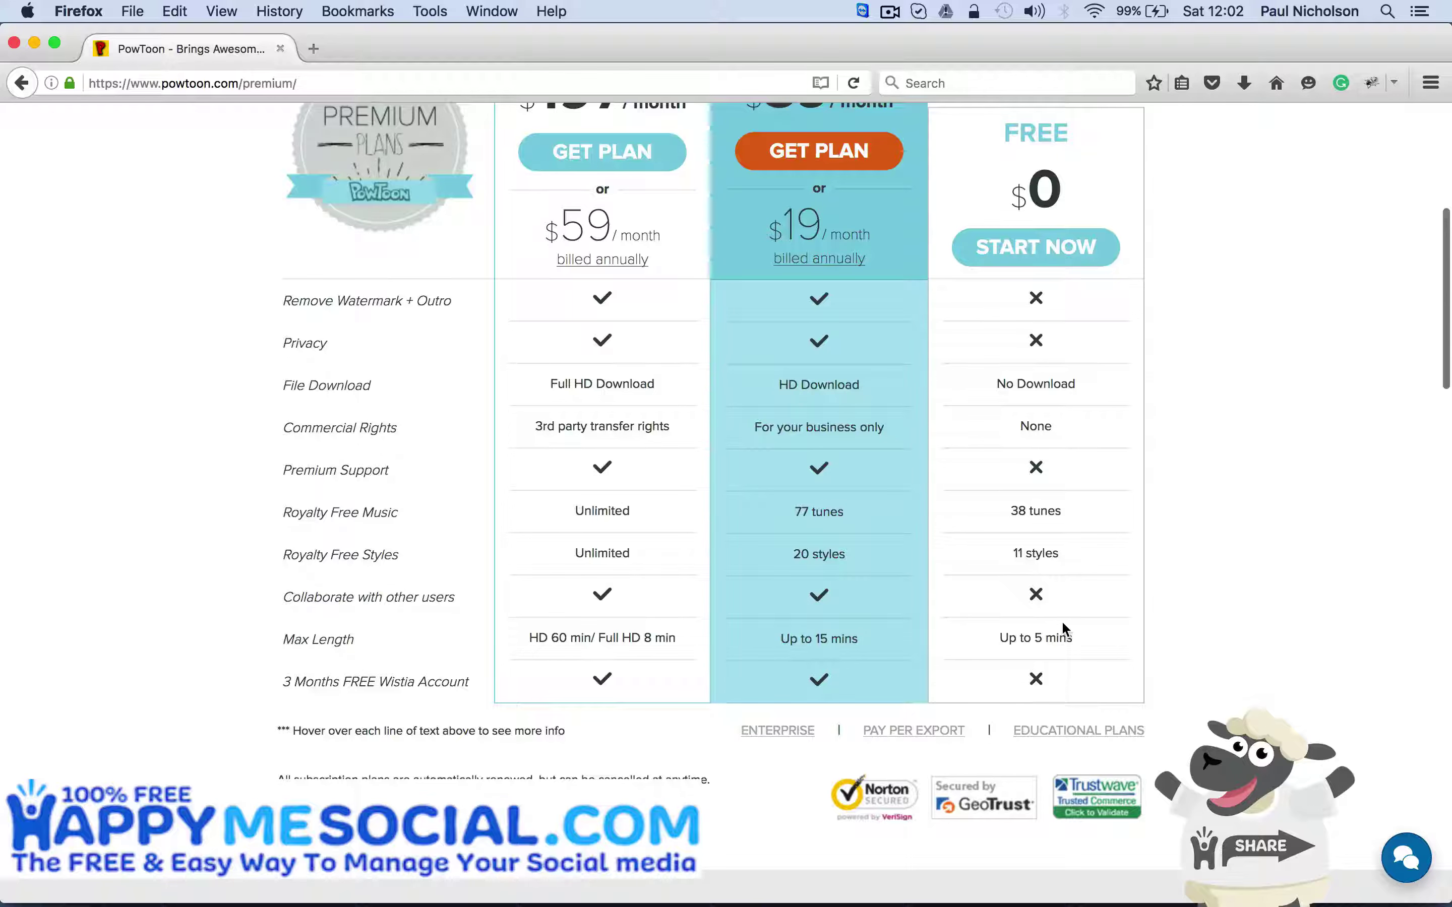
{"action": "scroll", "coordinate": [1061, 622], "scroll_direction": "up", "scroll_amount": 3}
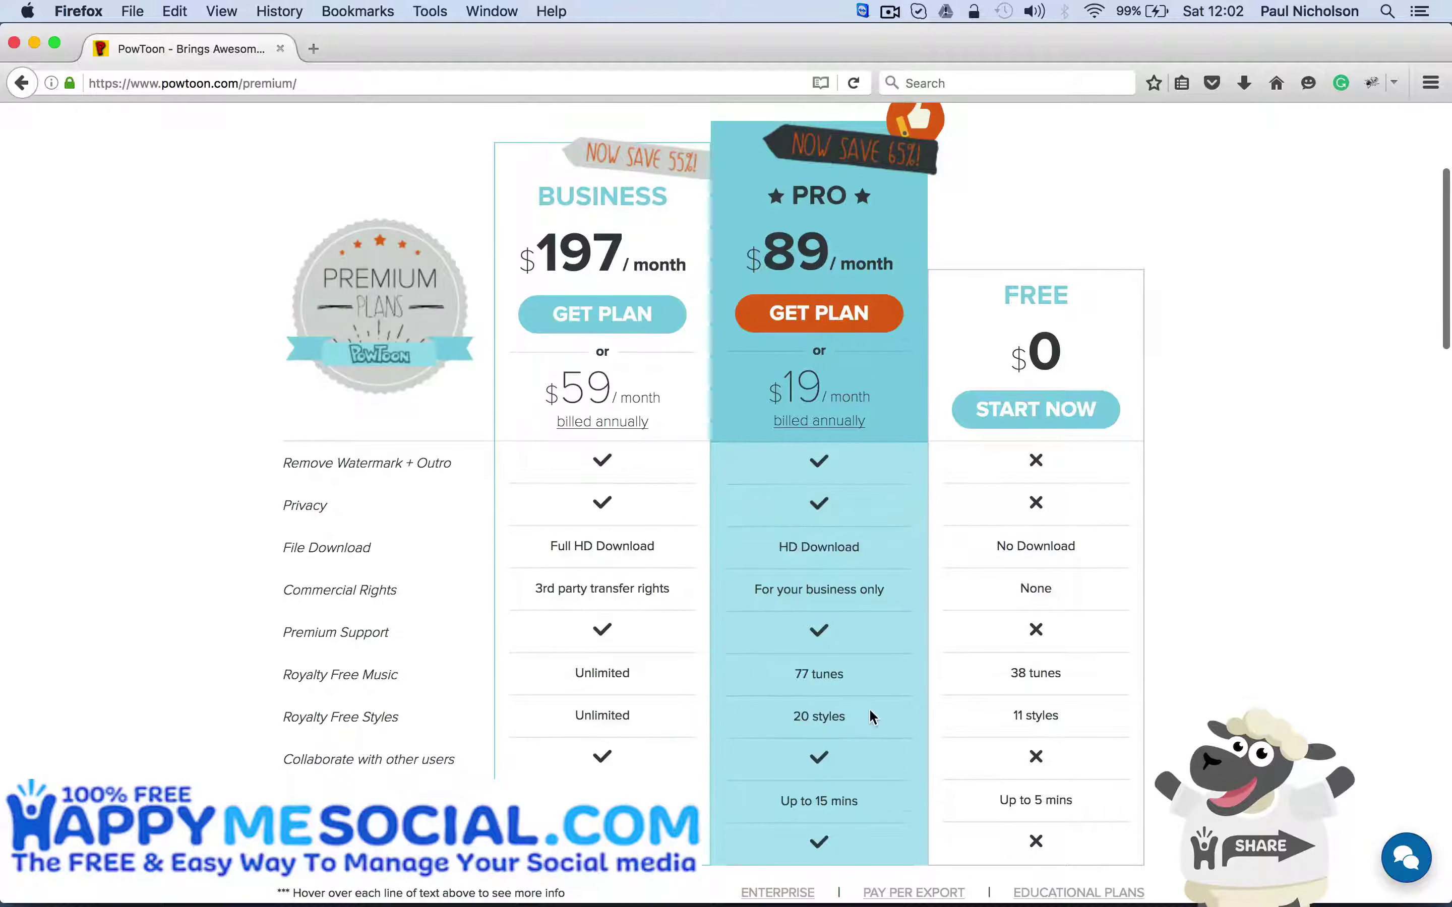
{"action": "scroll", "coordinate": [869, 720], "scroll_direction": "down", "scroll_amount": 2}
{"action": "scroll", "coordinate": [766, 521], "scroll_direction": "up", "scroll_amount": 2}
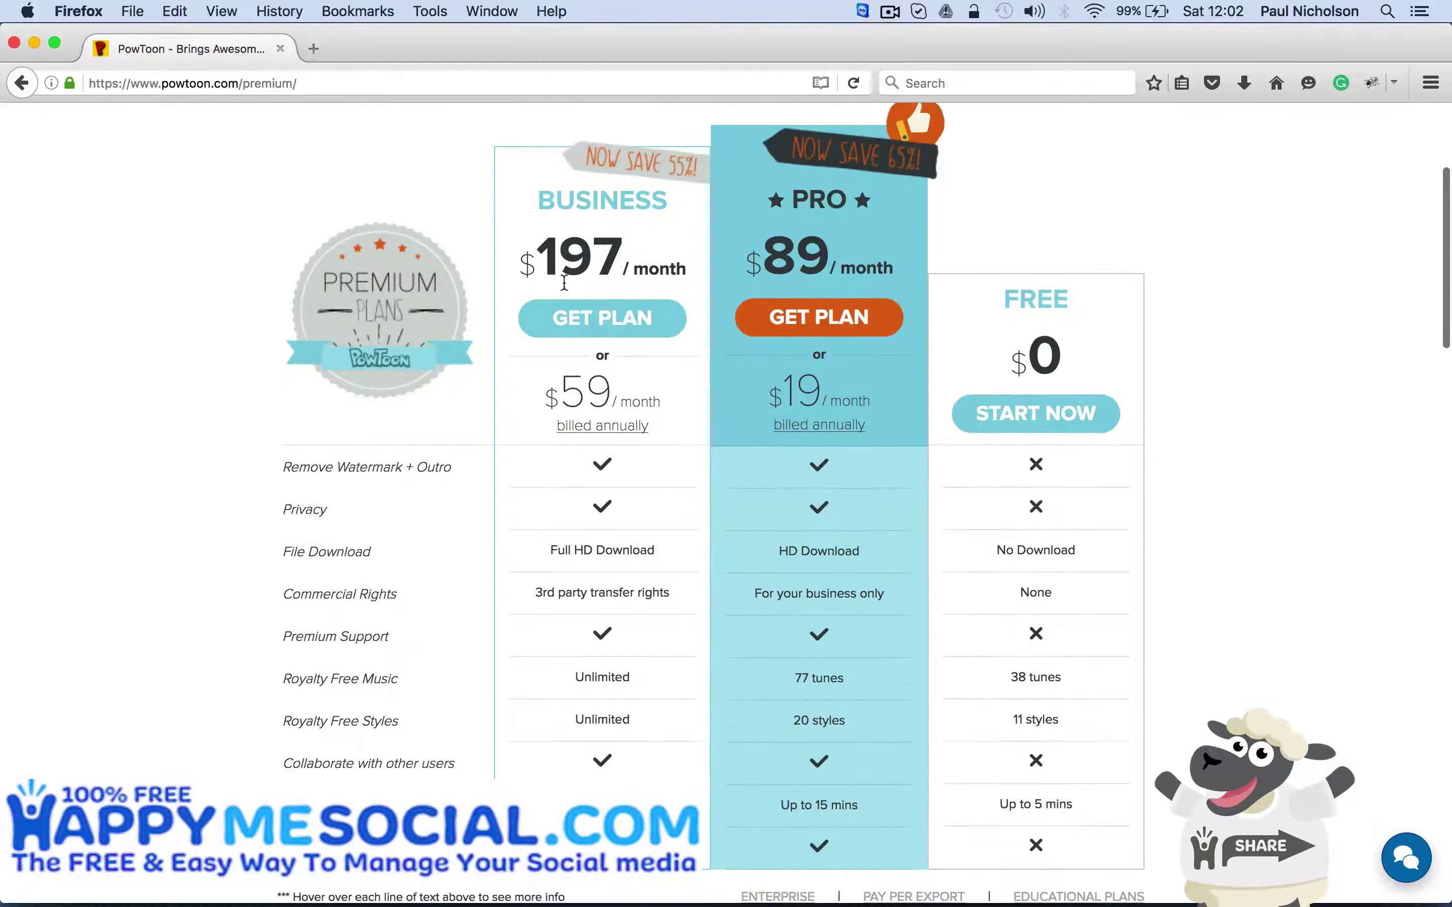
{"action": "scroll", "coordinate": [690, 542], "scroll_direction": "up", "scroll_amount": 5}
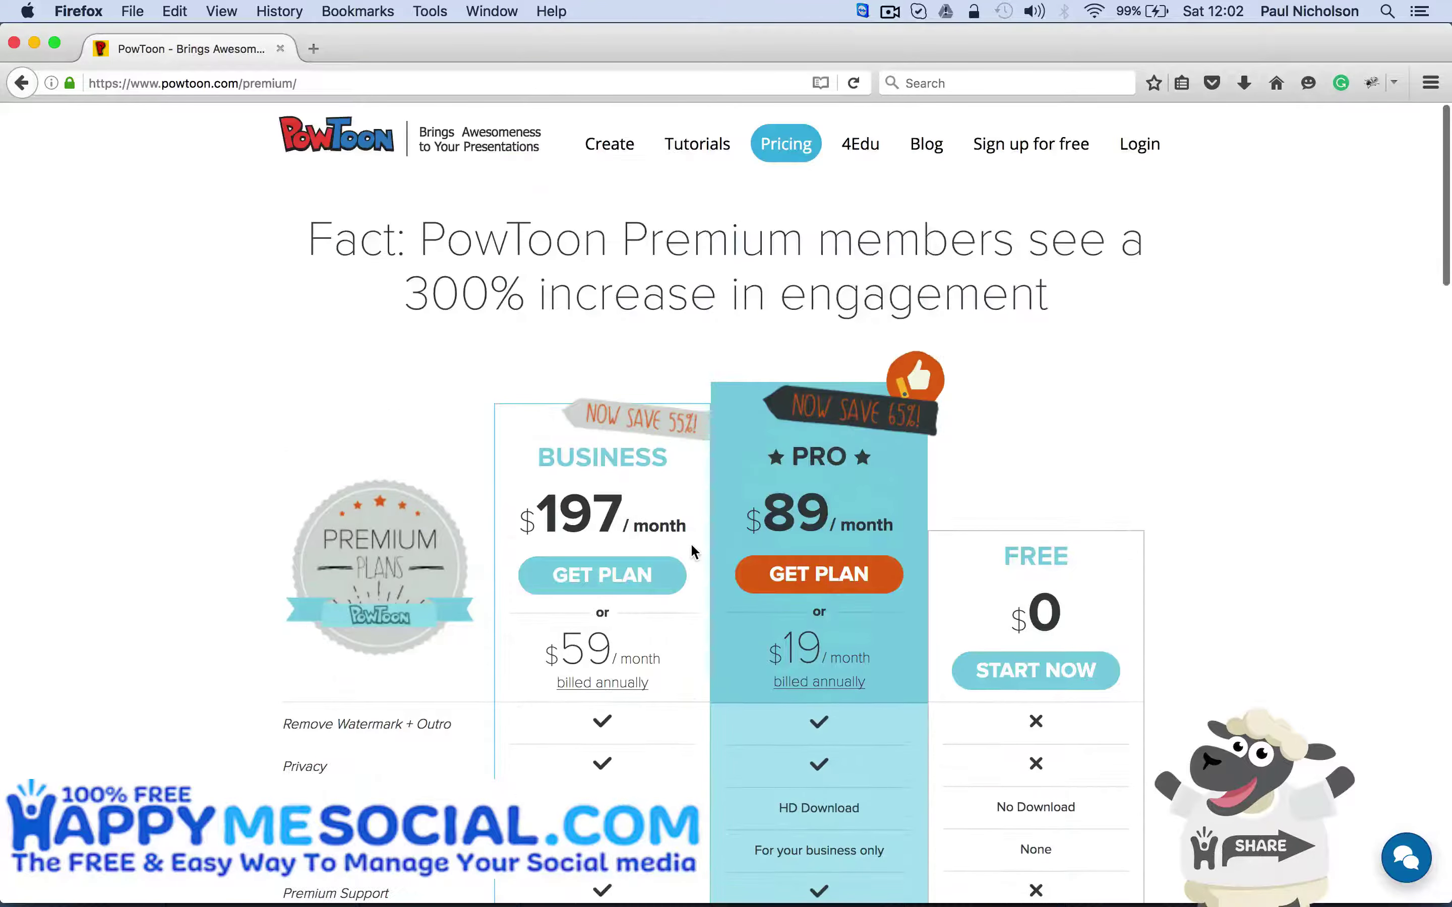
On the sign-in page, try logging in with a saved e-mail address and the account password.
{"action": "left_click", "coordinate": [1140, 144]}
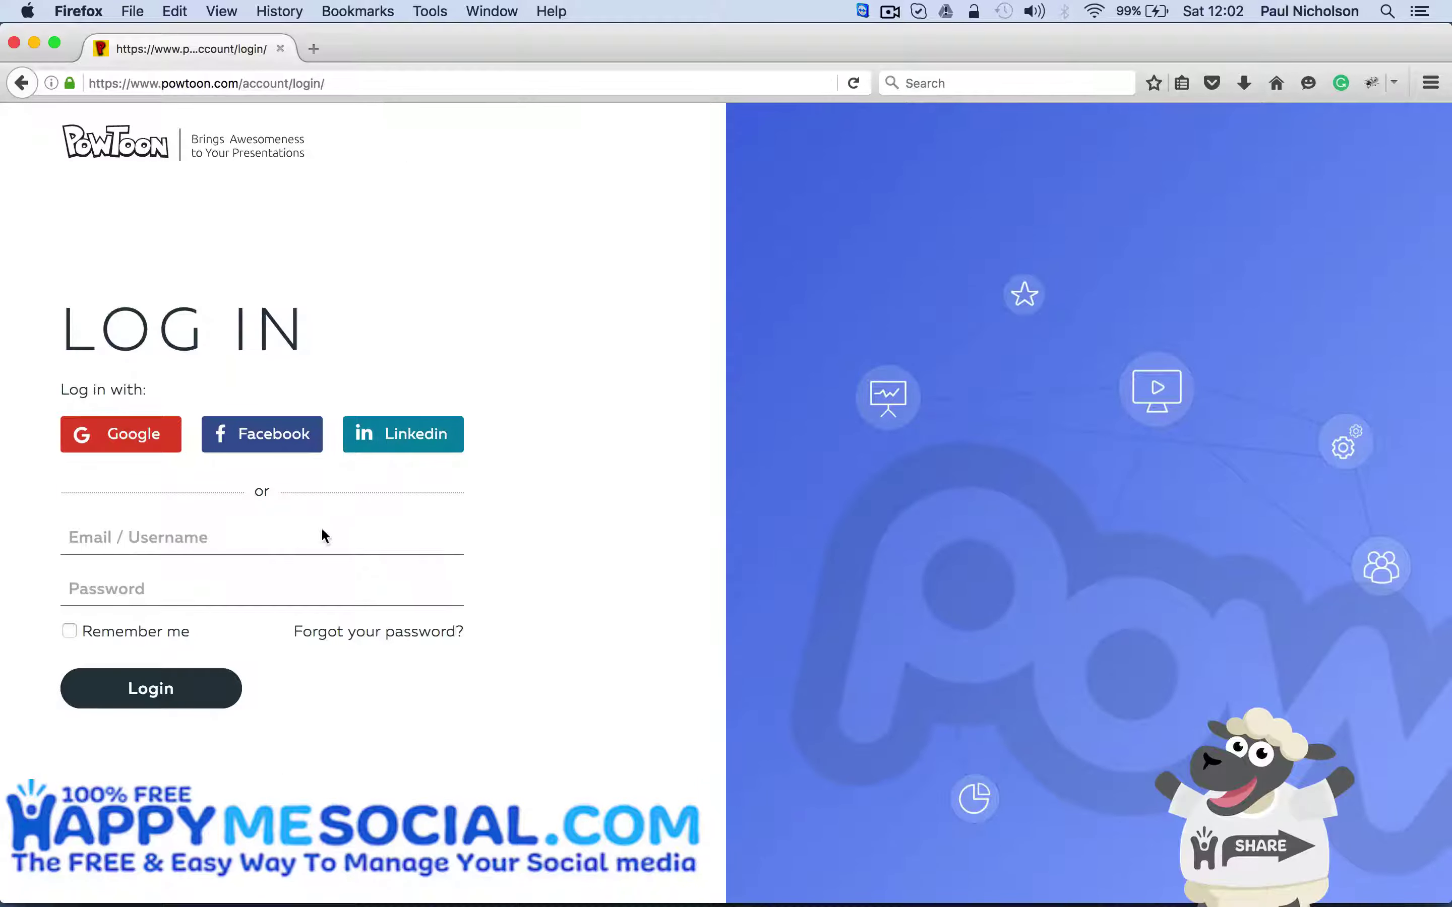
{"action": "left_click", "coordinate": [276, 548]}
{"action": "type", "text": "paul@"}
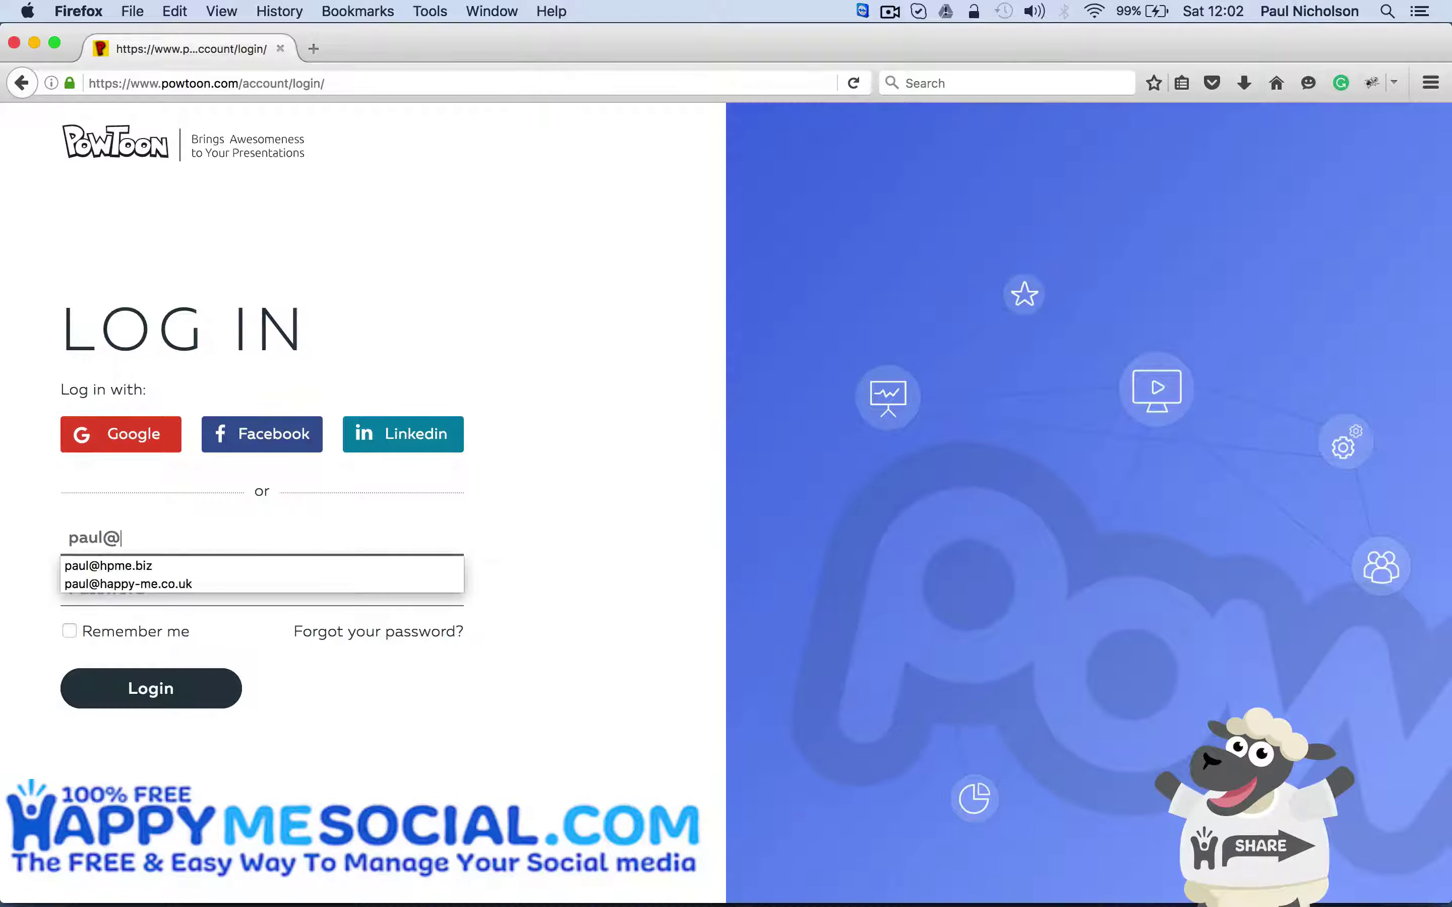
{"action": "key", "text": "Down"}
{"action": "key", "text": "Tab"}
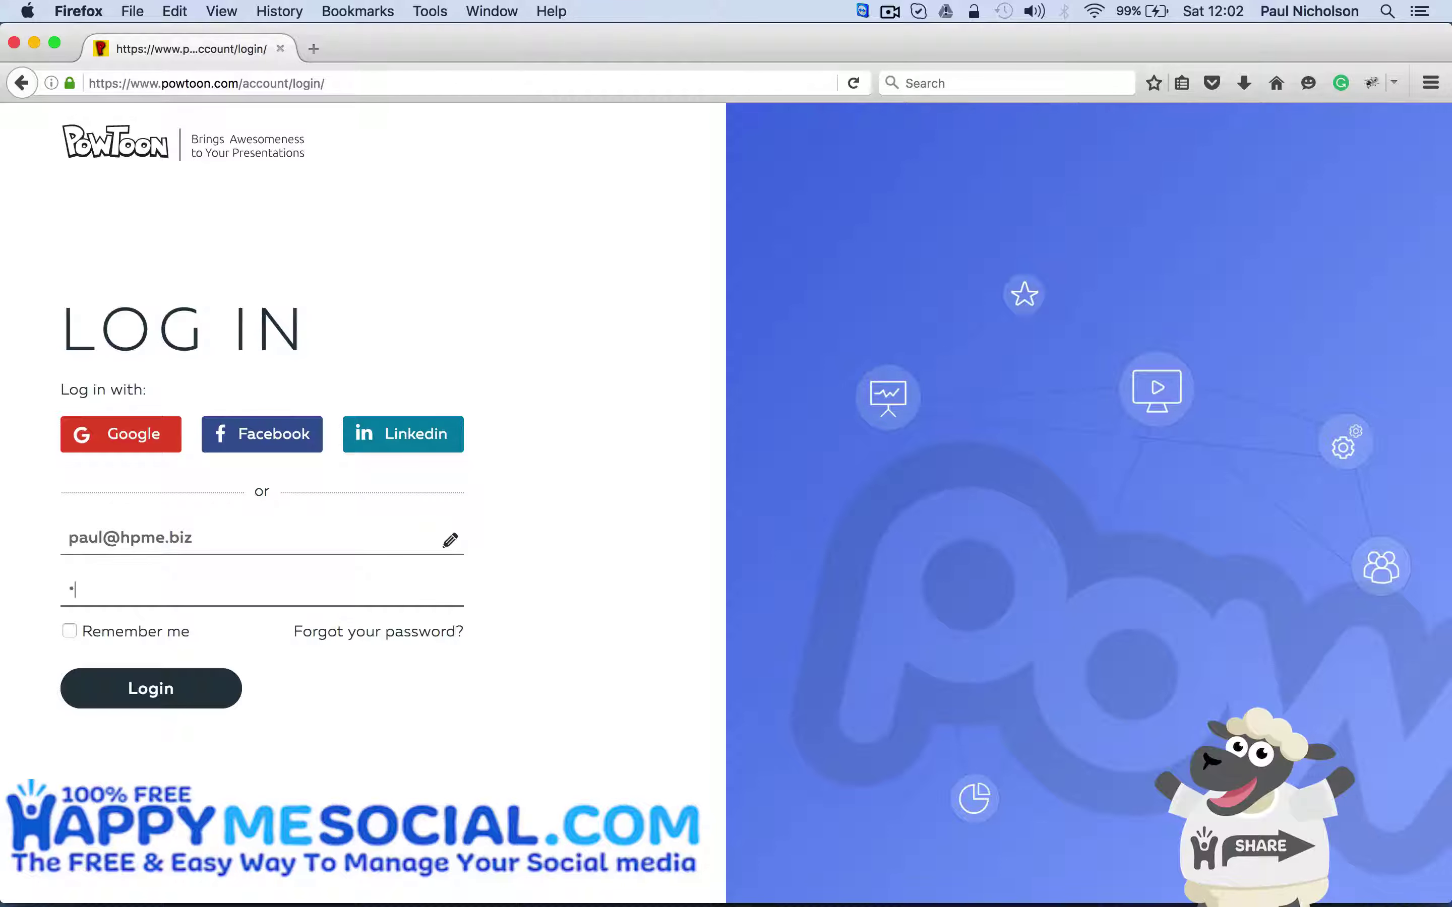
{"action": "type", "text": "xx"}
{"action": "type", "text": "xxxxx"}
{"action": "type", "text": "x"}
{"action": "key", "text": "Return"}
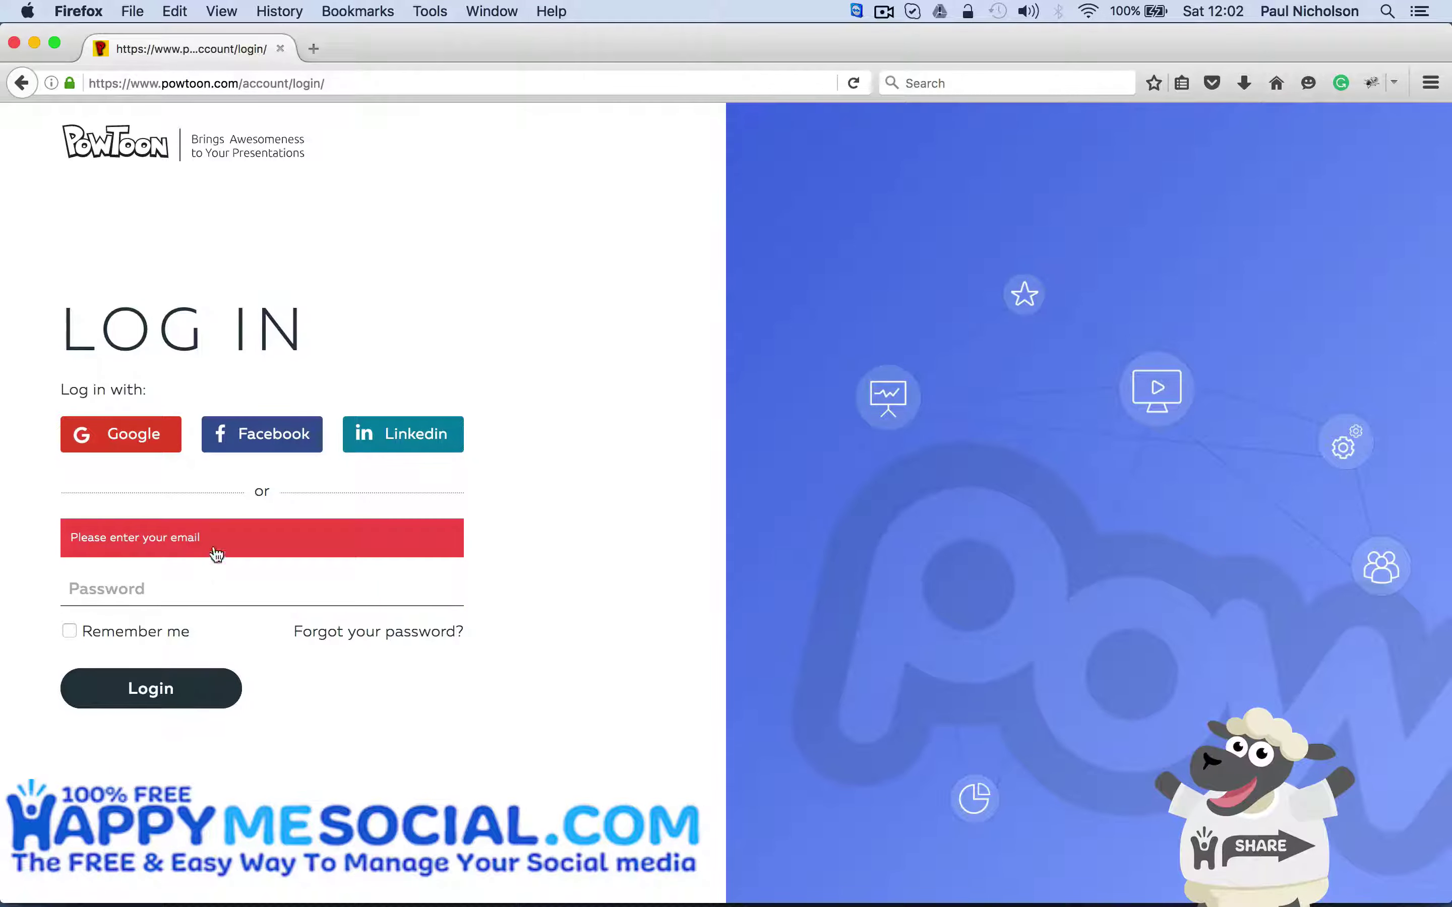
Retry the login with the other saved e-mail address and a password.
{"action": "left_click", "coordinate": [214, 542]}
{"action": "left_click", "coordinate": [201, 567]}
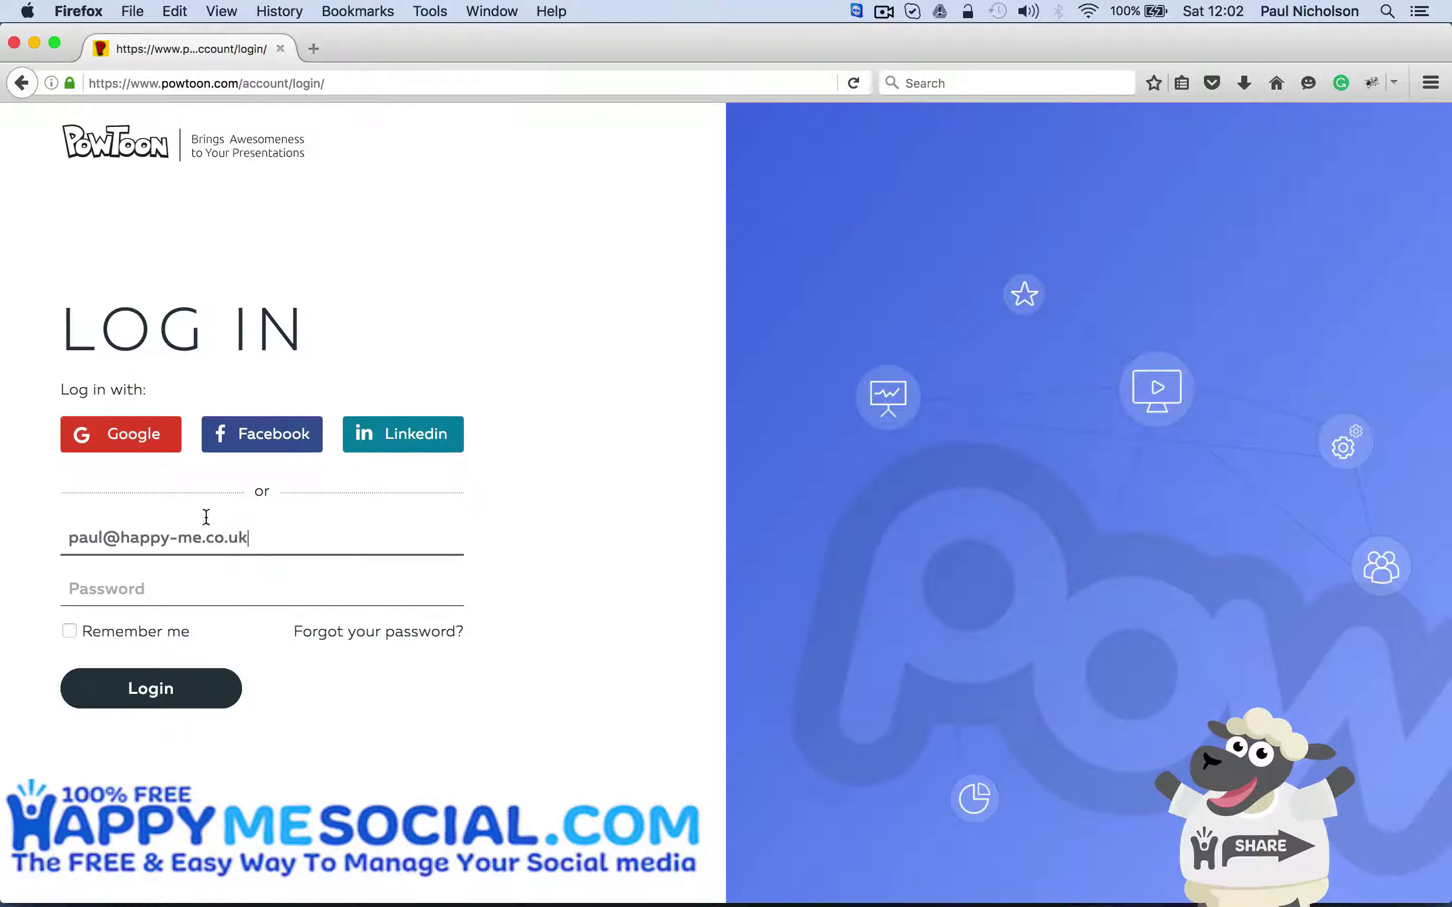
{"action": "triple_click", "coordinate": [204, 538]}
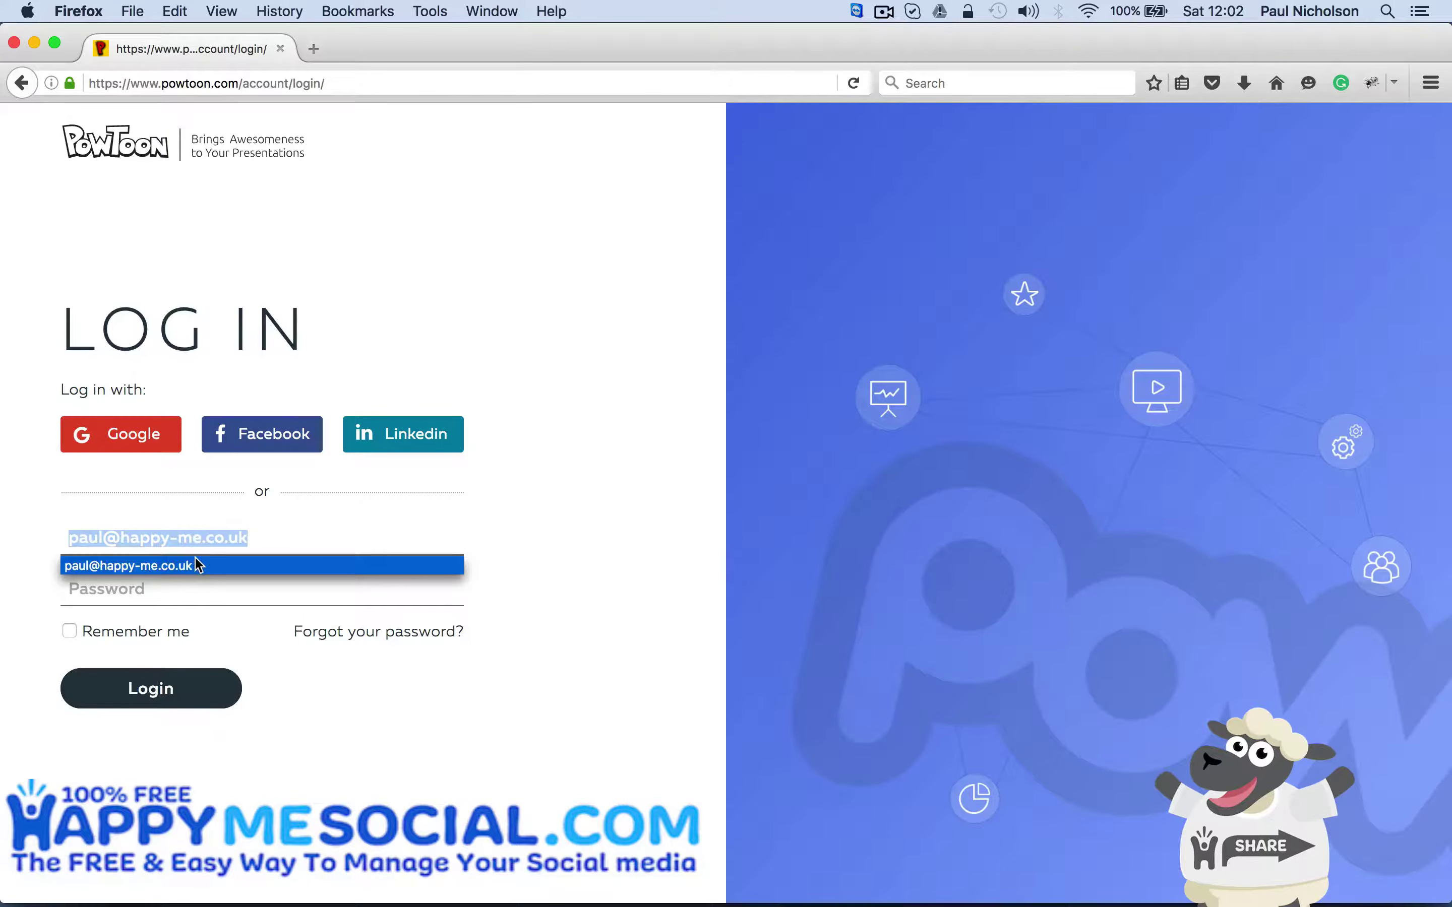
{"action": "type", "text": "paul@"}
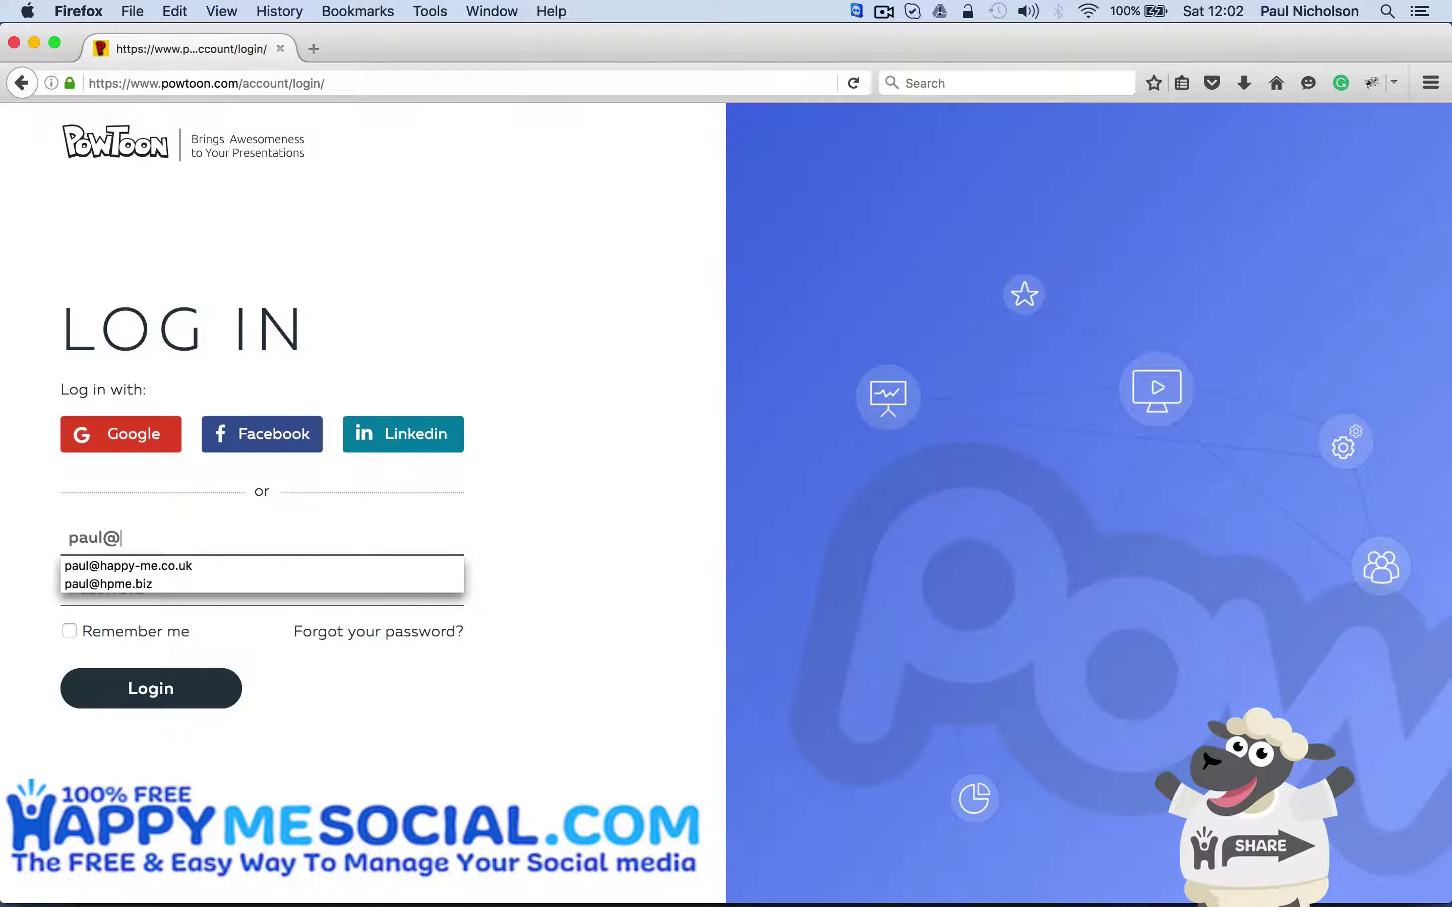
{"action": "key", "text": "Down"}
{"action": "key", "text": "Down"}
{"action": "key", "text": "Return"}
{"action": "key", "text": "Tab"}
{"action": "type", "text": "**"}
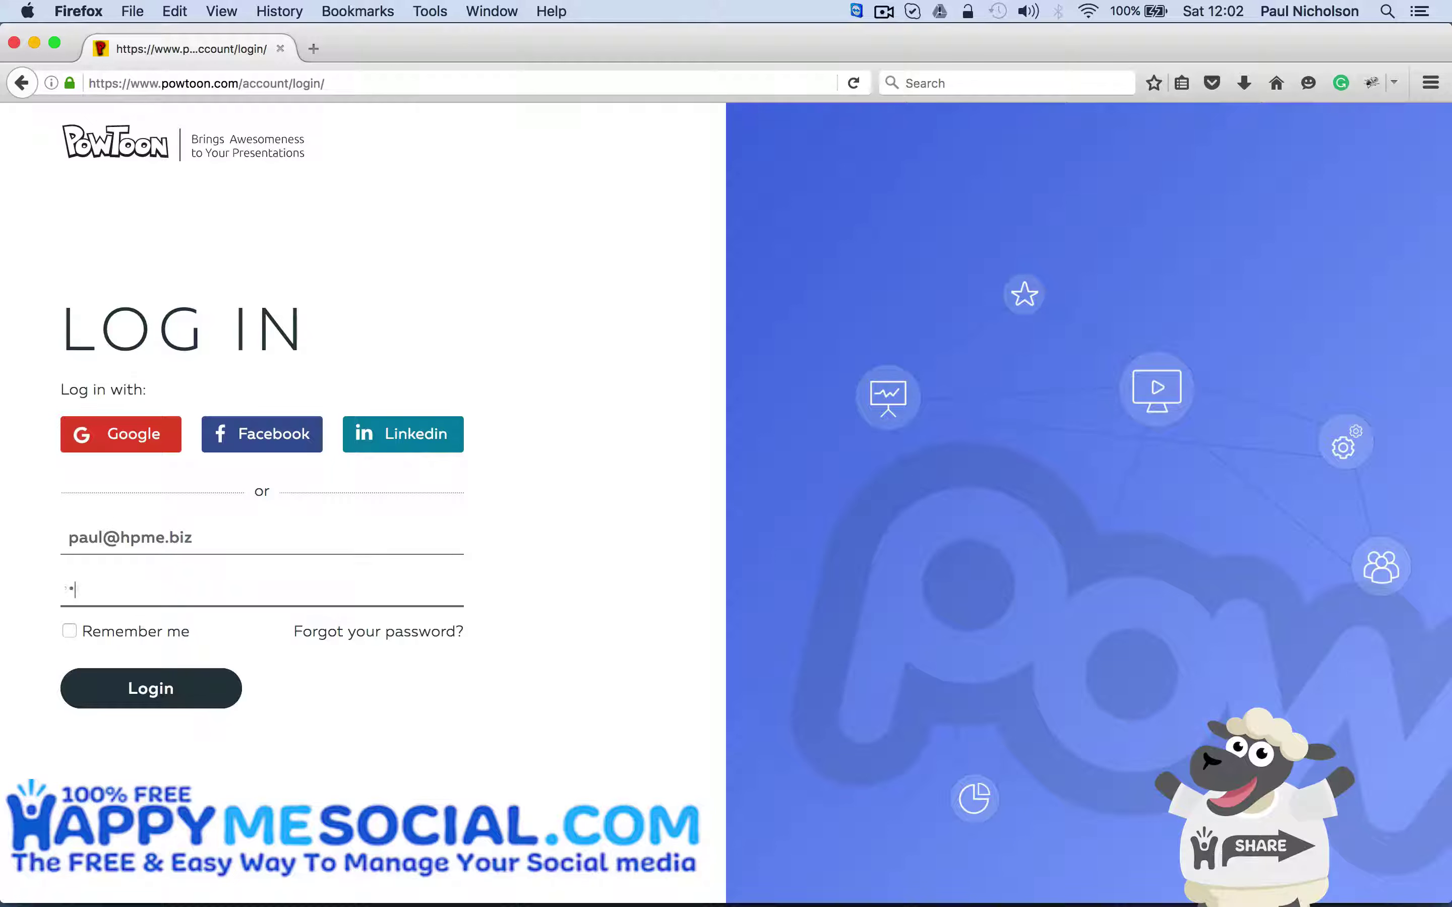
{"action": "type", "text": "*******"}
{"action": "key", "text": "Return"}
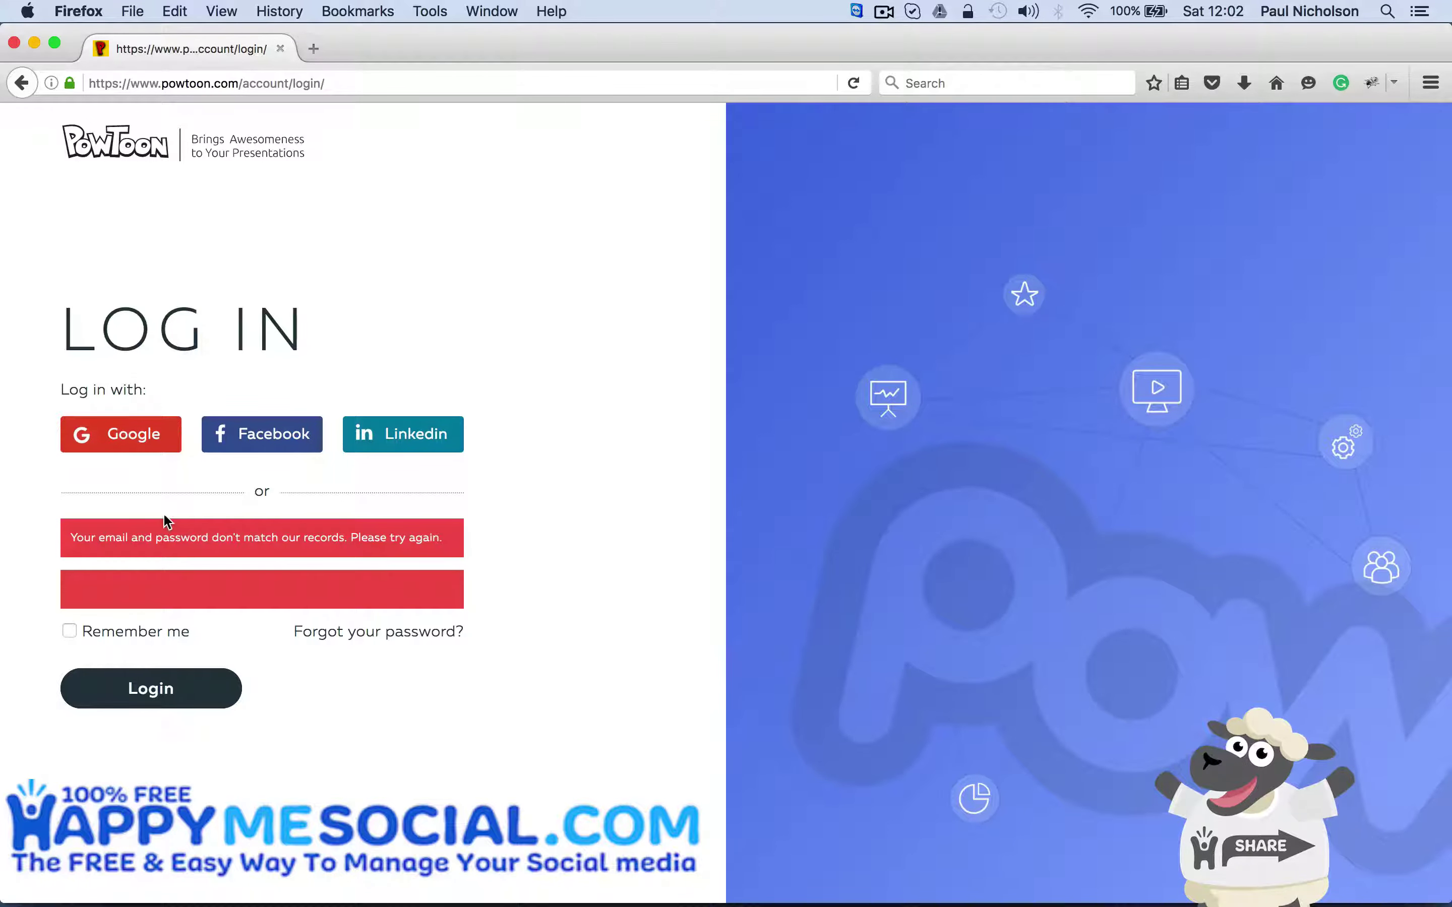
Sign in with the Google account instead and grant PowToon access.
{"action": "left_click", "coordinate": [126, 540]}
{"action": "left_click", "coordinate": [127, 440]}
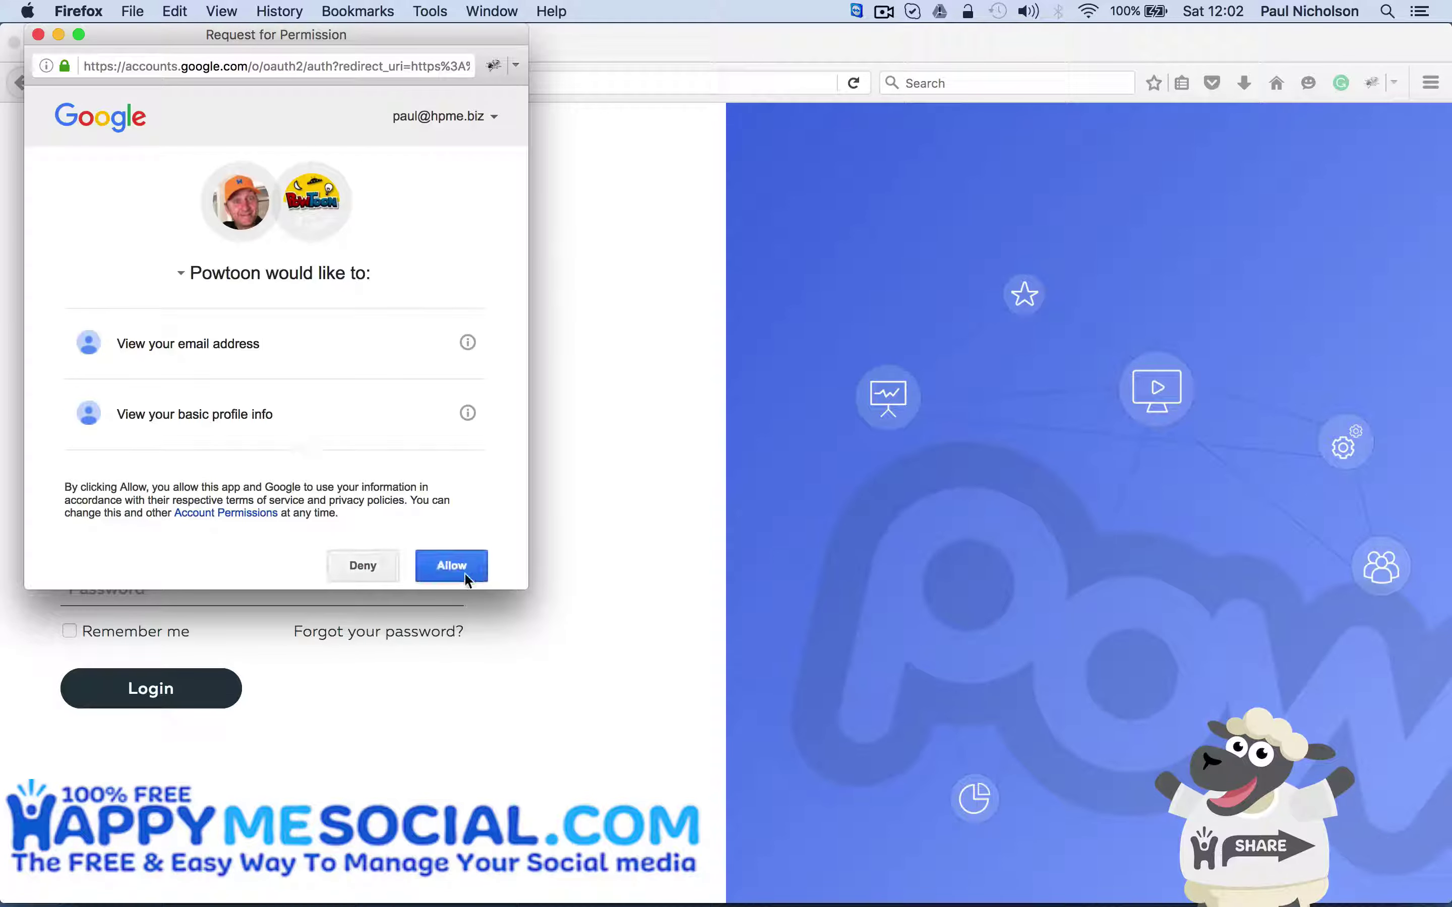
{"action": "left_click", "coordinate": [451, 566]}
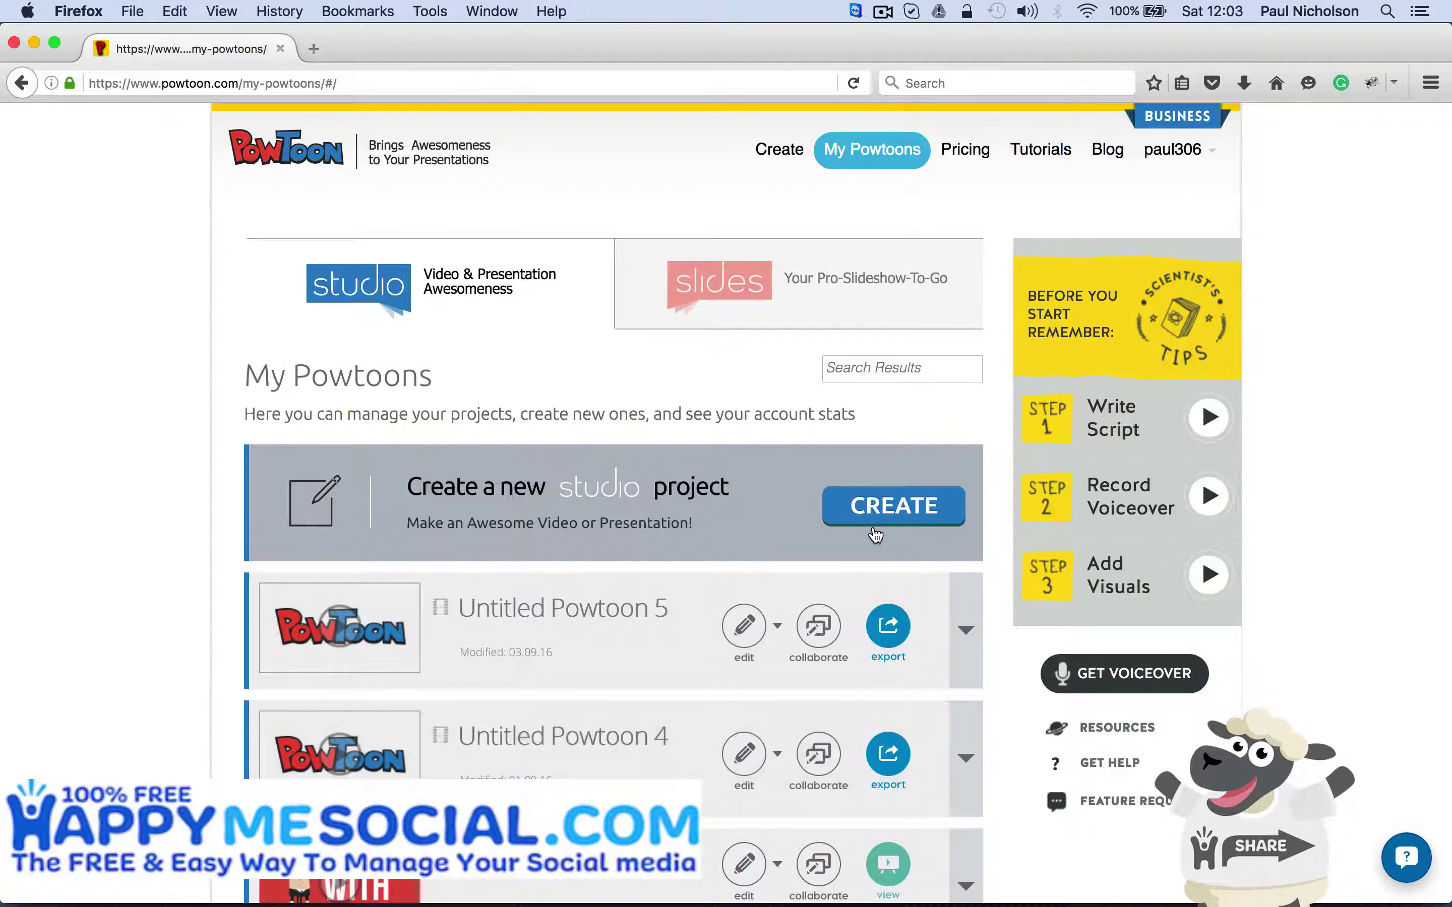
Start a new project and play a template preview video from the gallery.
{"action": "left_click", "coordinate": [876, 534]}
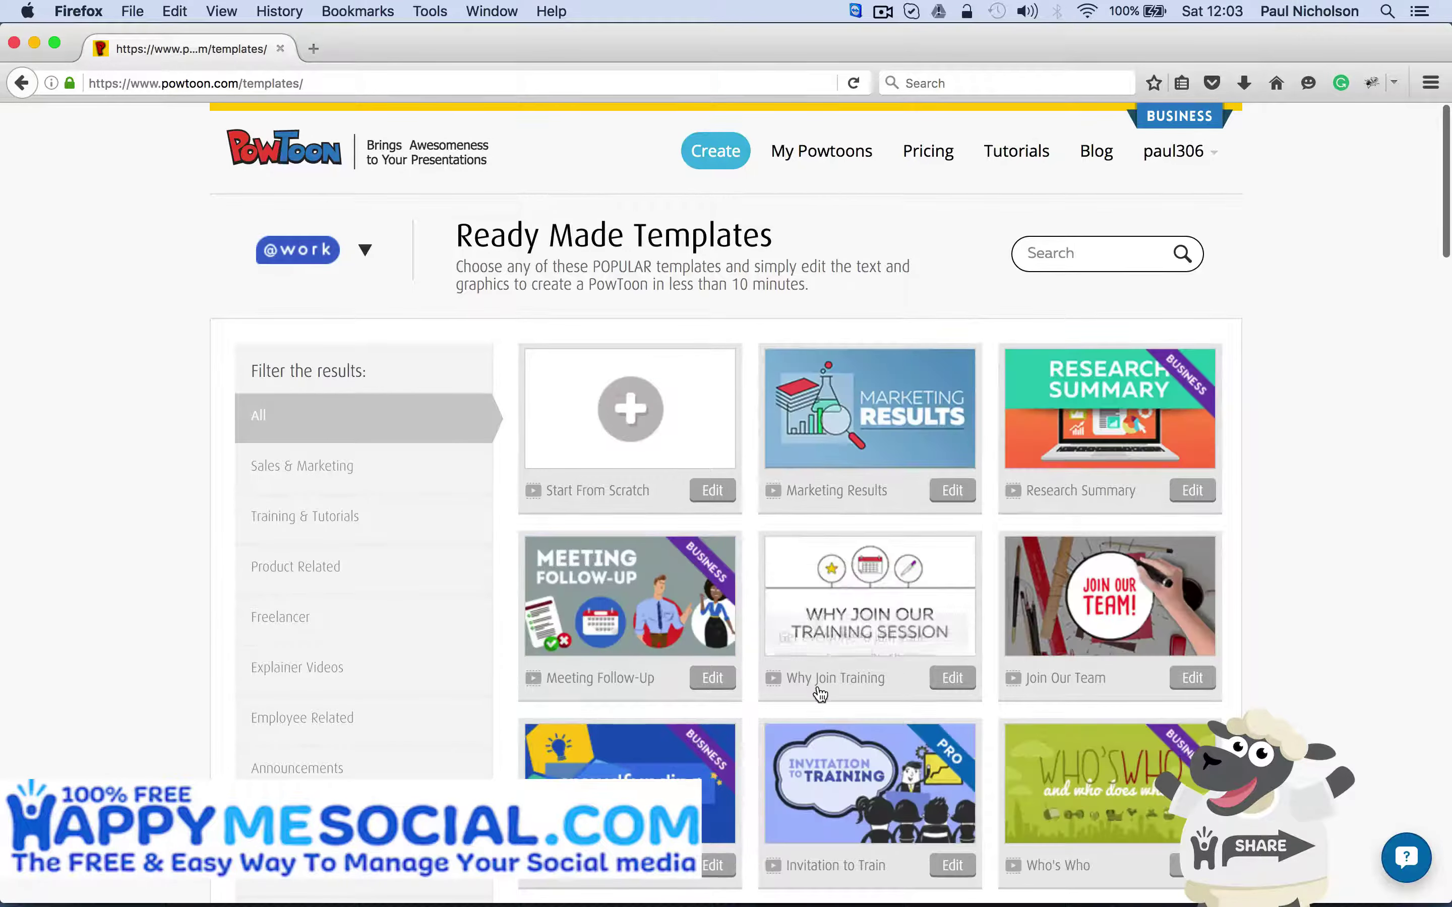
{"action": "scroll", "coordinate": [820, 694], "scroll_direction": "down", "scroll_amount": 5}
{"action": "scroll", "coordinate": [819, 694], "scroll_direction": "down", "scroll_amount": 10}
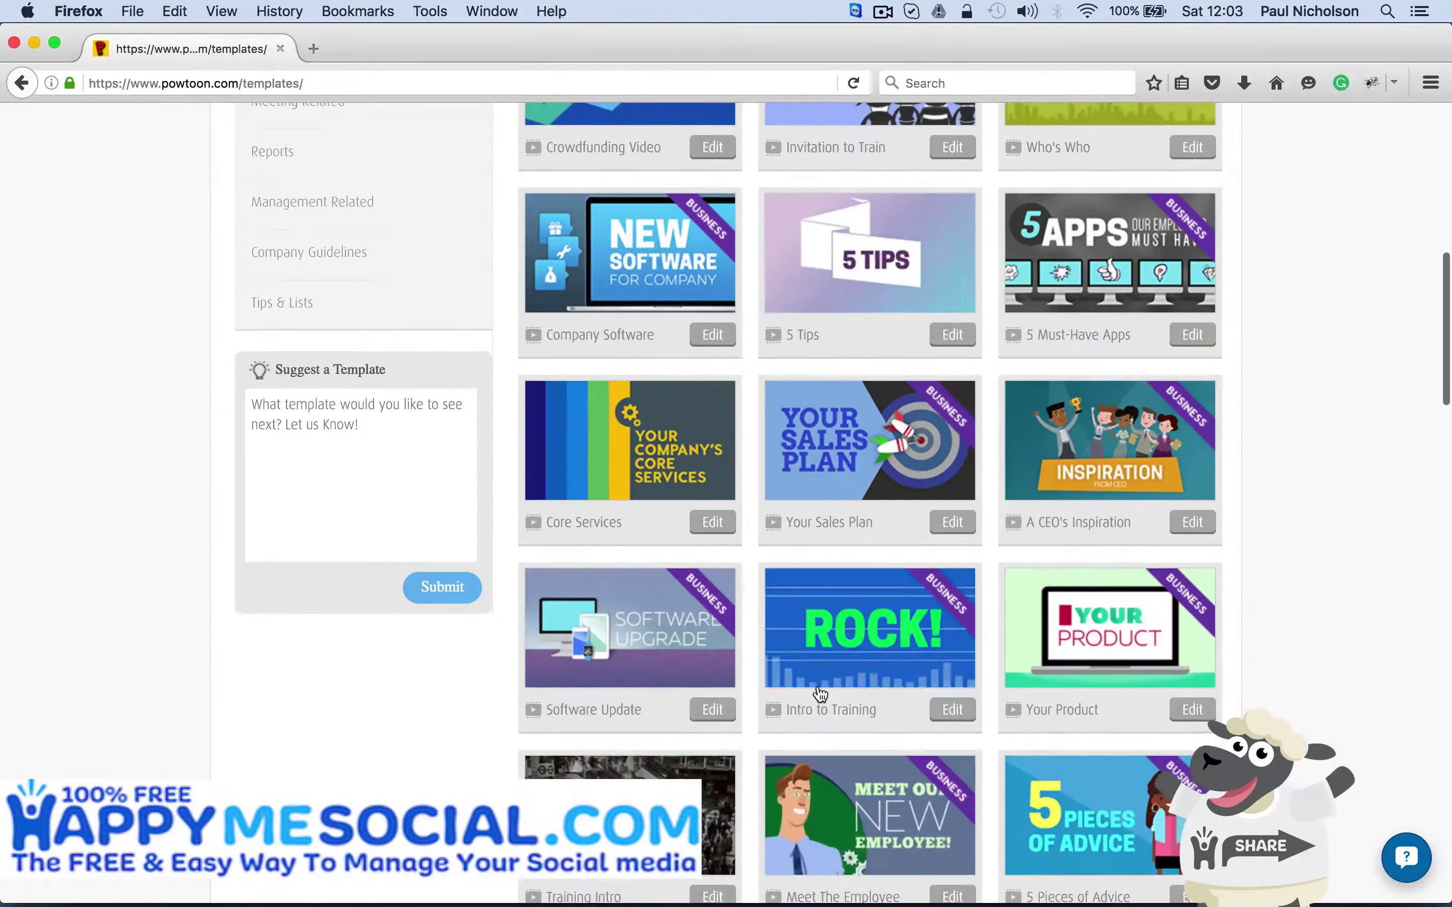
{"action": "scroll", "coordinate": [819, 694], "scroll_direction": "down", "scroll_amount": 4}
{"action": "scroll", "coordinate": [861, 478], "scroll_direction": "down", "scroll_amount": 2}
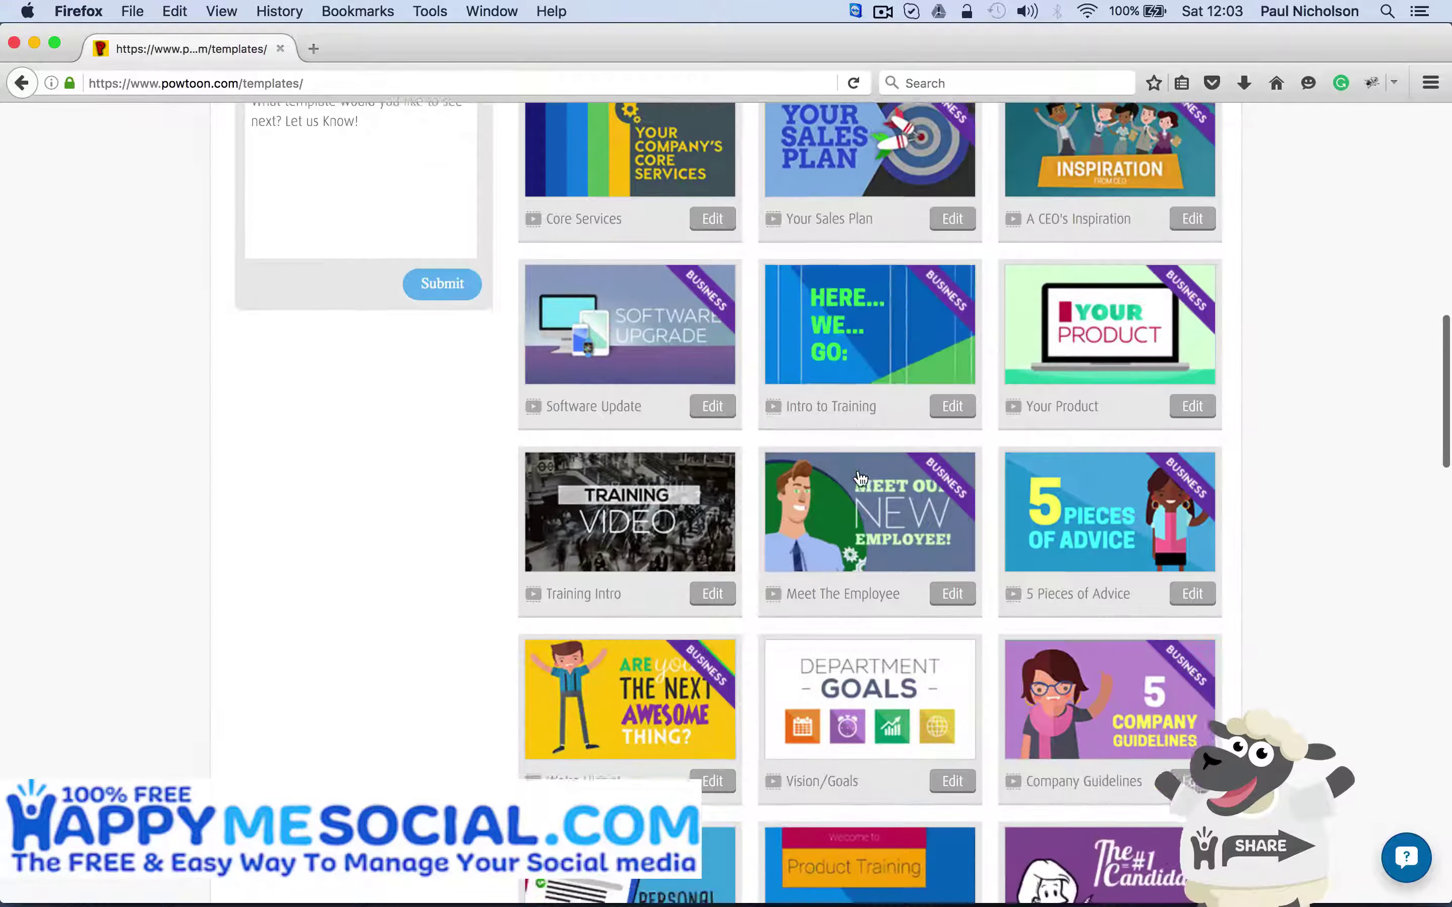
{"action": "scroll", "coordinate": [859, 477], "scroll_direction": "down", "scroll_amount": 4}
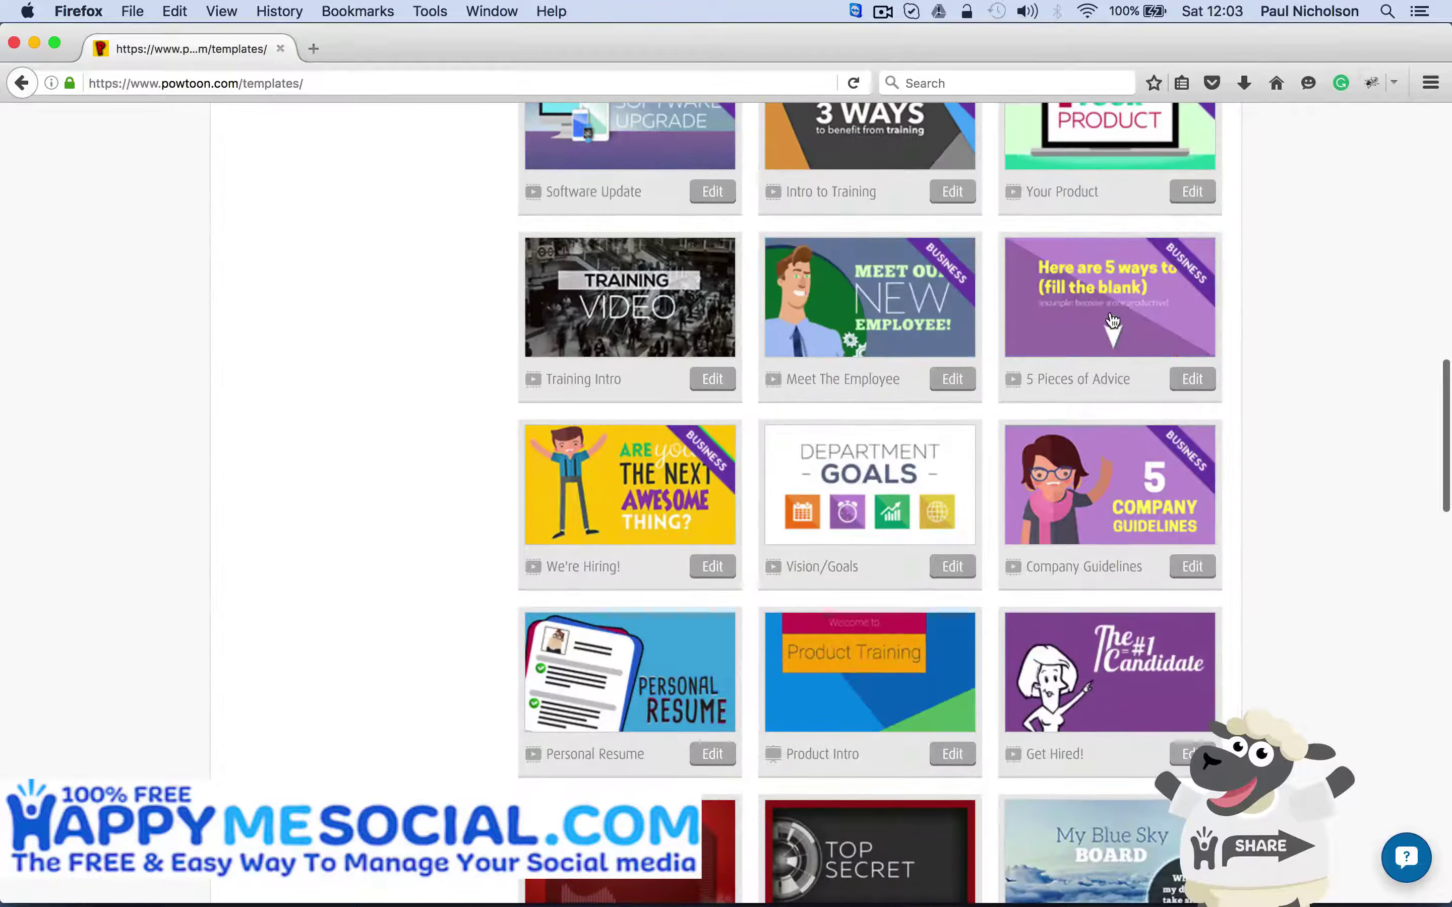
{"action": "left_click", "coordinate": [1112, 321]}
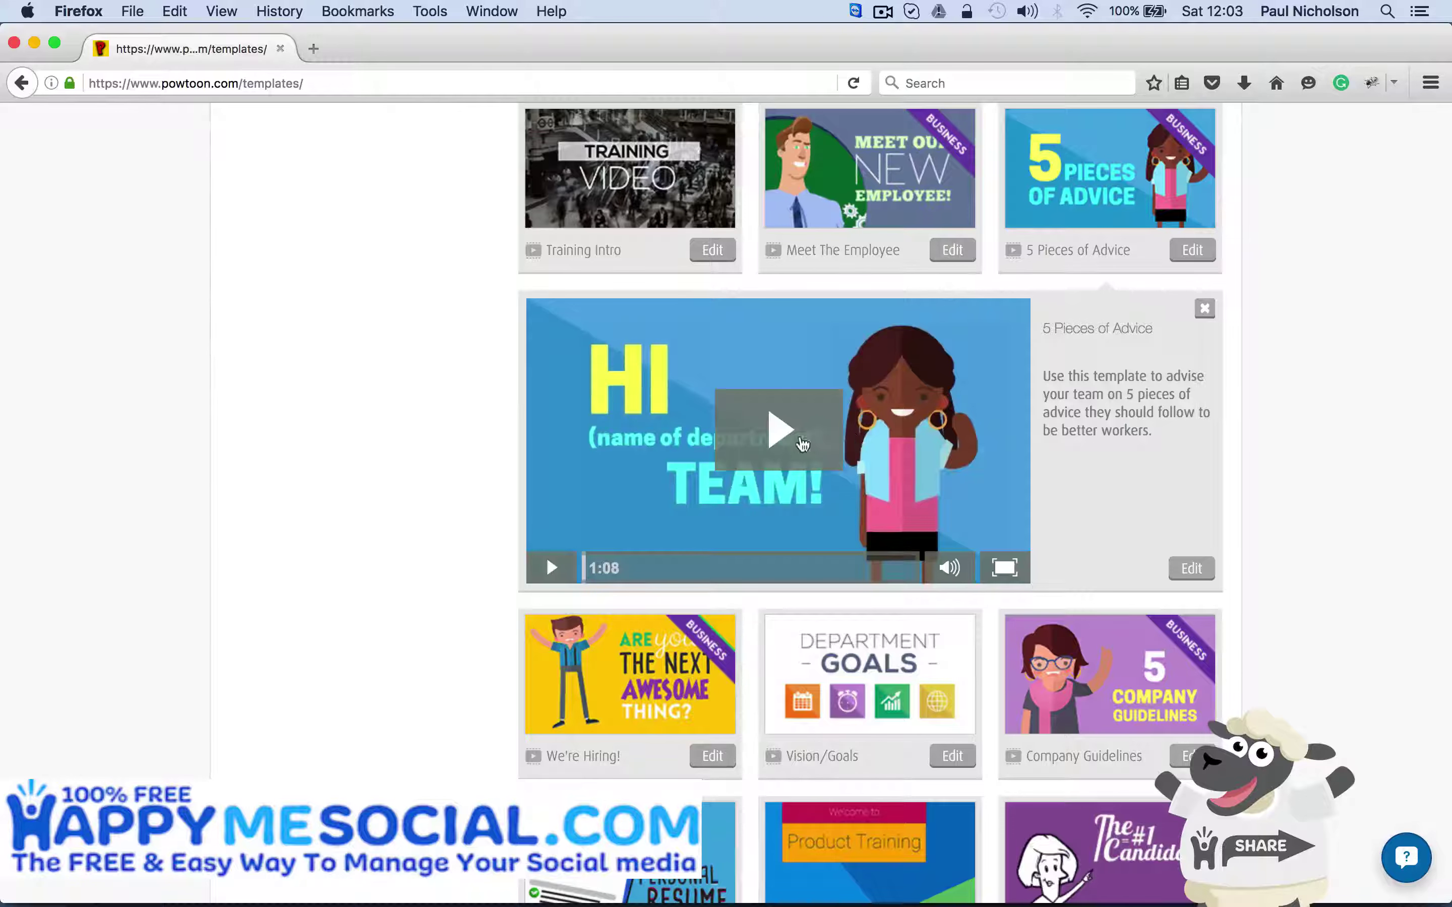
{"action": "left_click", "coordinate": [802, 444]}
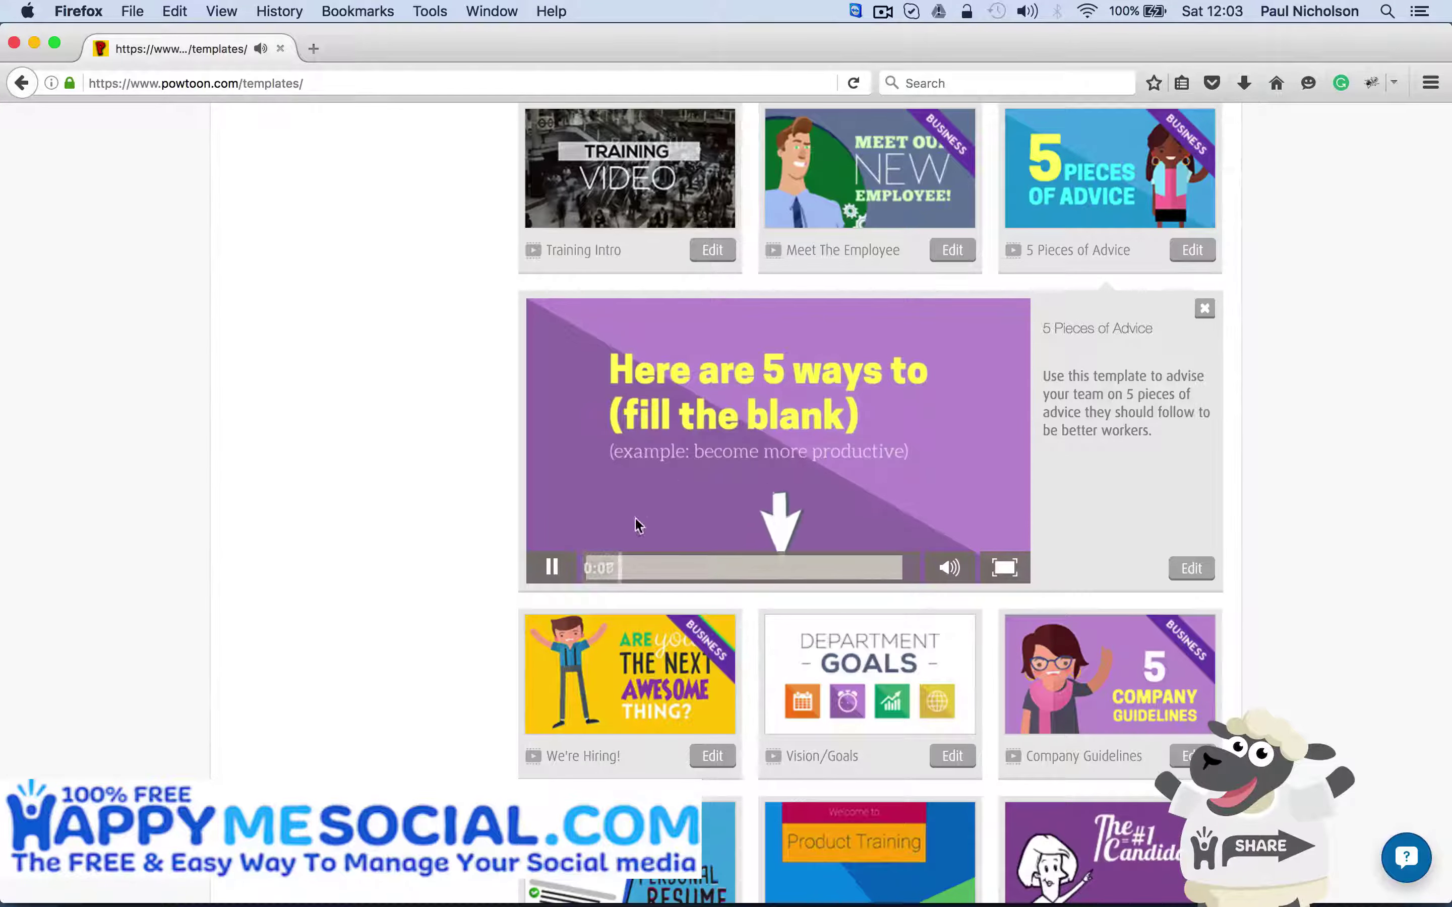
Scroll the template gallery to the Get Signups! preview and pause its video.
{"action": "scroll", "coordinate": [564, 618], "scroll_direction": "down", "scroll_amount": 6}
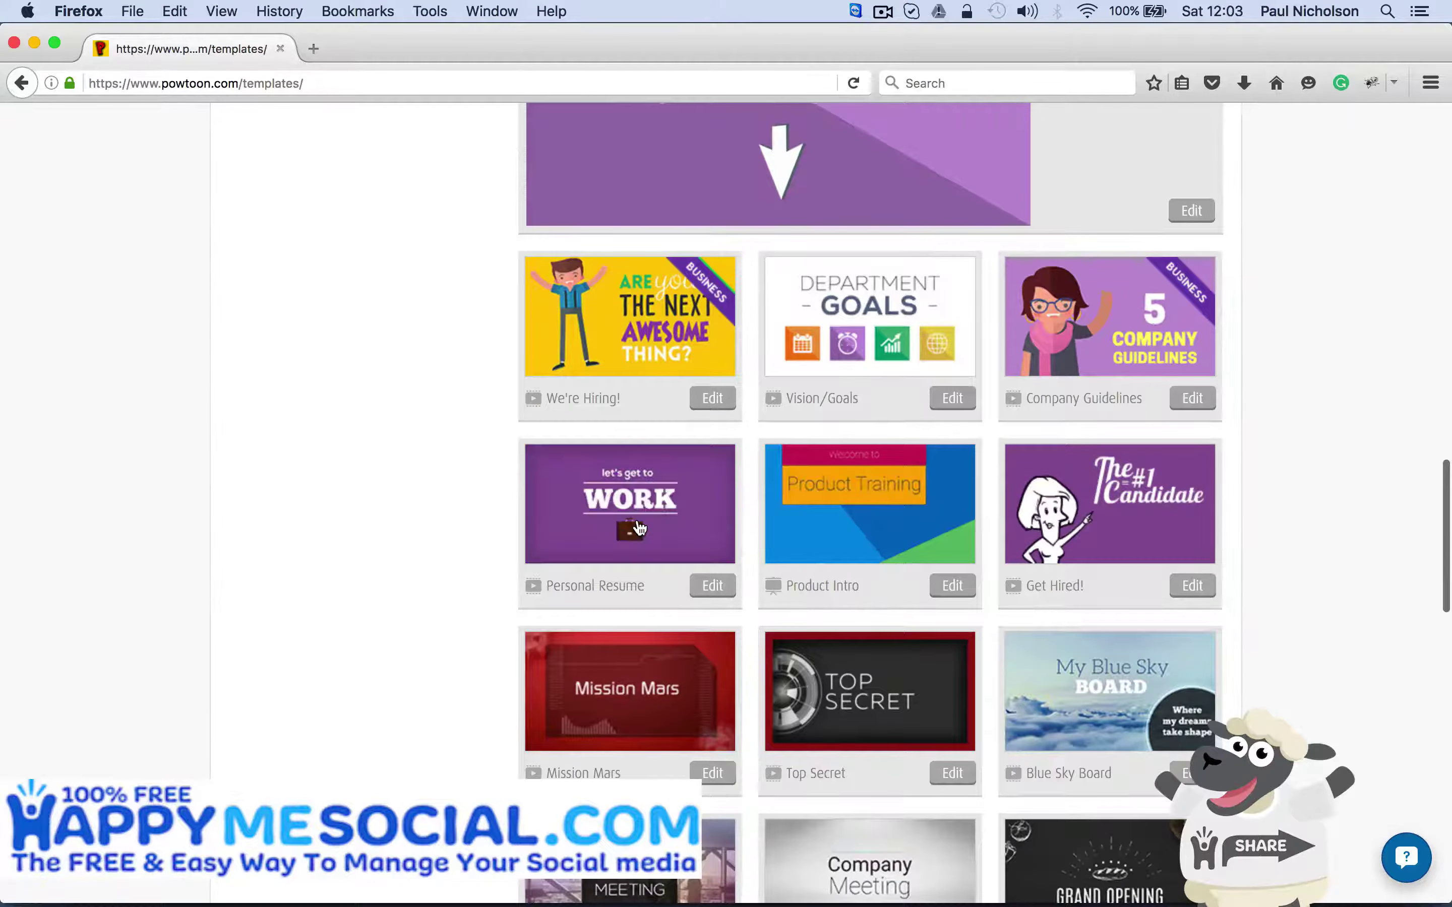
{"action": "scroll", "coordinate": [715, 534], "scroll_direction": "up", "scroll_amount": 4}
{"action": "scroll", "coordinate": [711, 511], "scroll_direction": "up", "scroll_amount": 4}
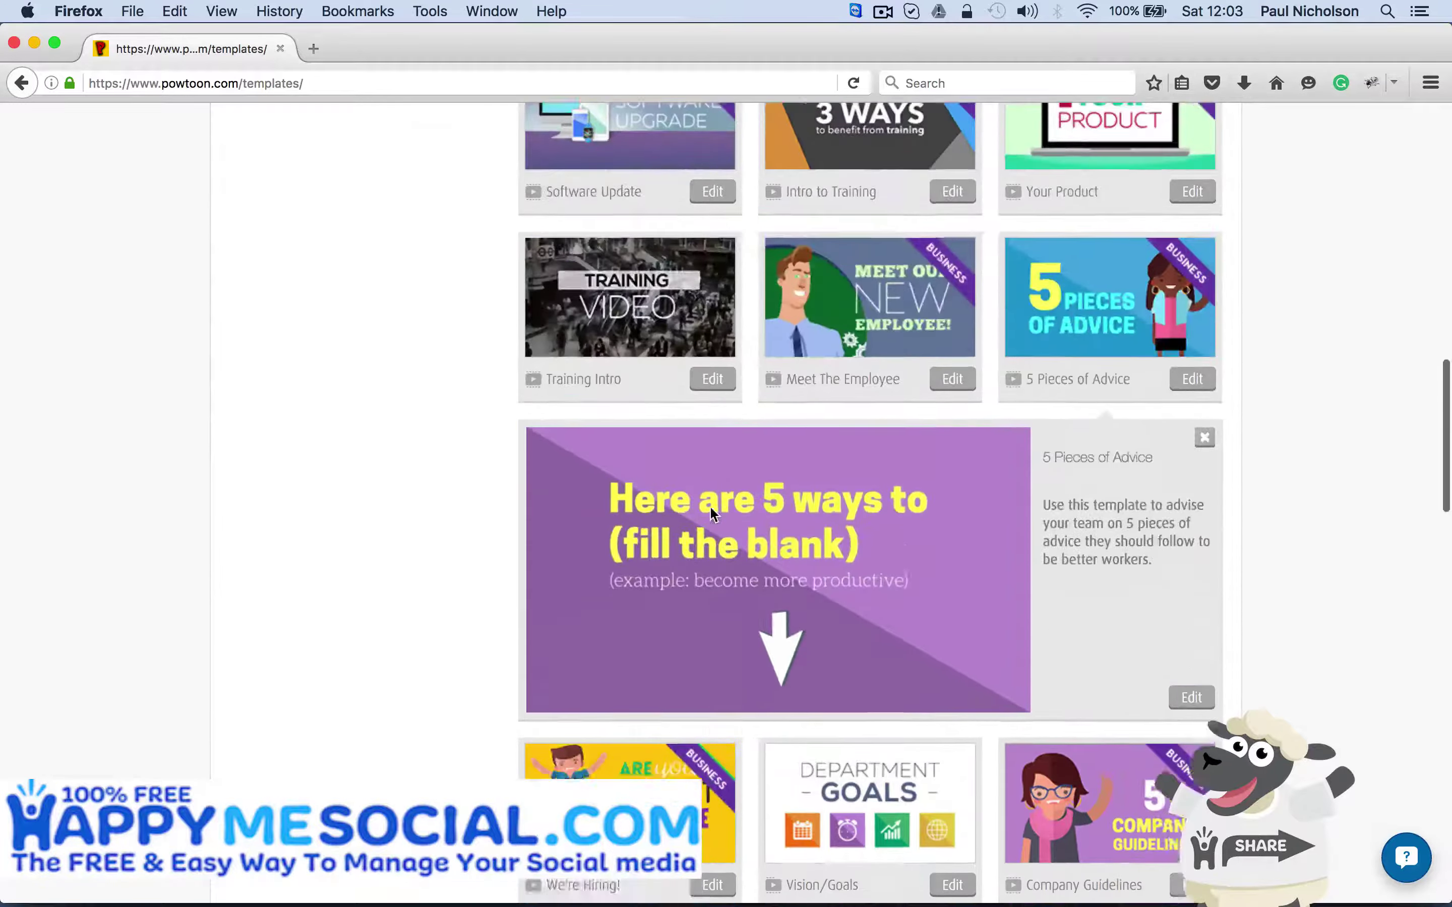
{"action": "scroll", "coordinate": [709, 506], "scroll_direction": "up", "scroll_amount": 3}
{"action": "scroll", "coordinate": [714, 513], "scroll_direction": "up", "scroll_amount": 3}
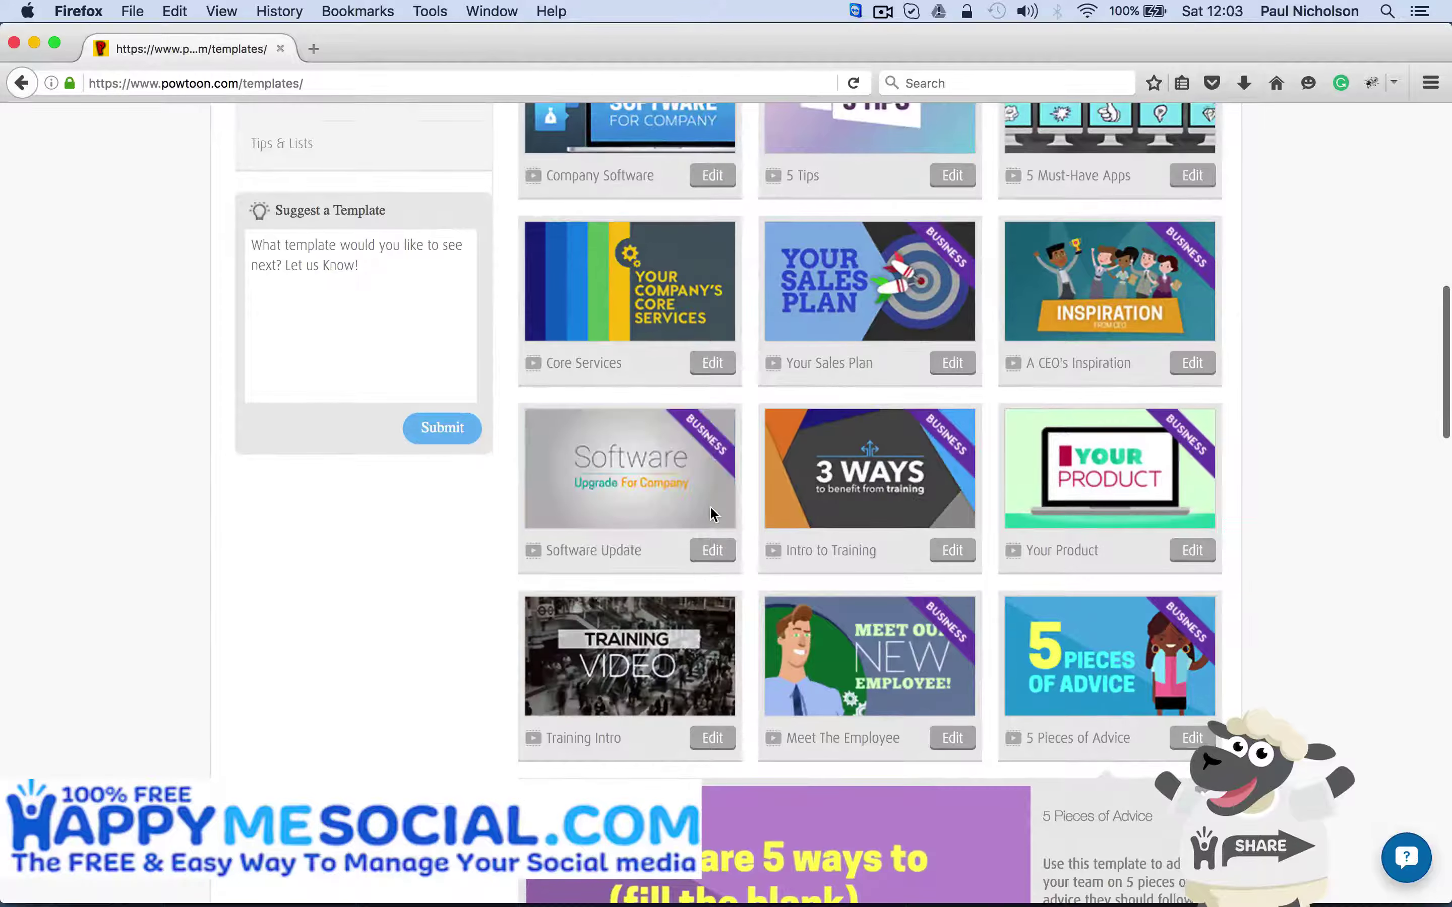
{"action": "scroll", "coordinate": [855, 454], "scroll_direction": "up", "scroll_amount": 5}
{"action": "scroll", "coordinate": [855, 454], "scroll_direction": "up", "scroll_amount": 3}
{"action": "scroll", "coordinate": [855, 454], "scroll_direction": "up", "scroll_amount": 5}
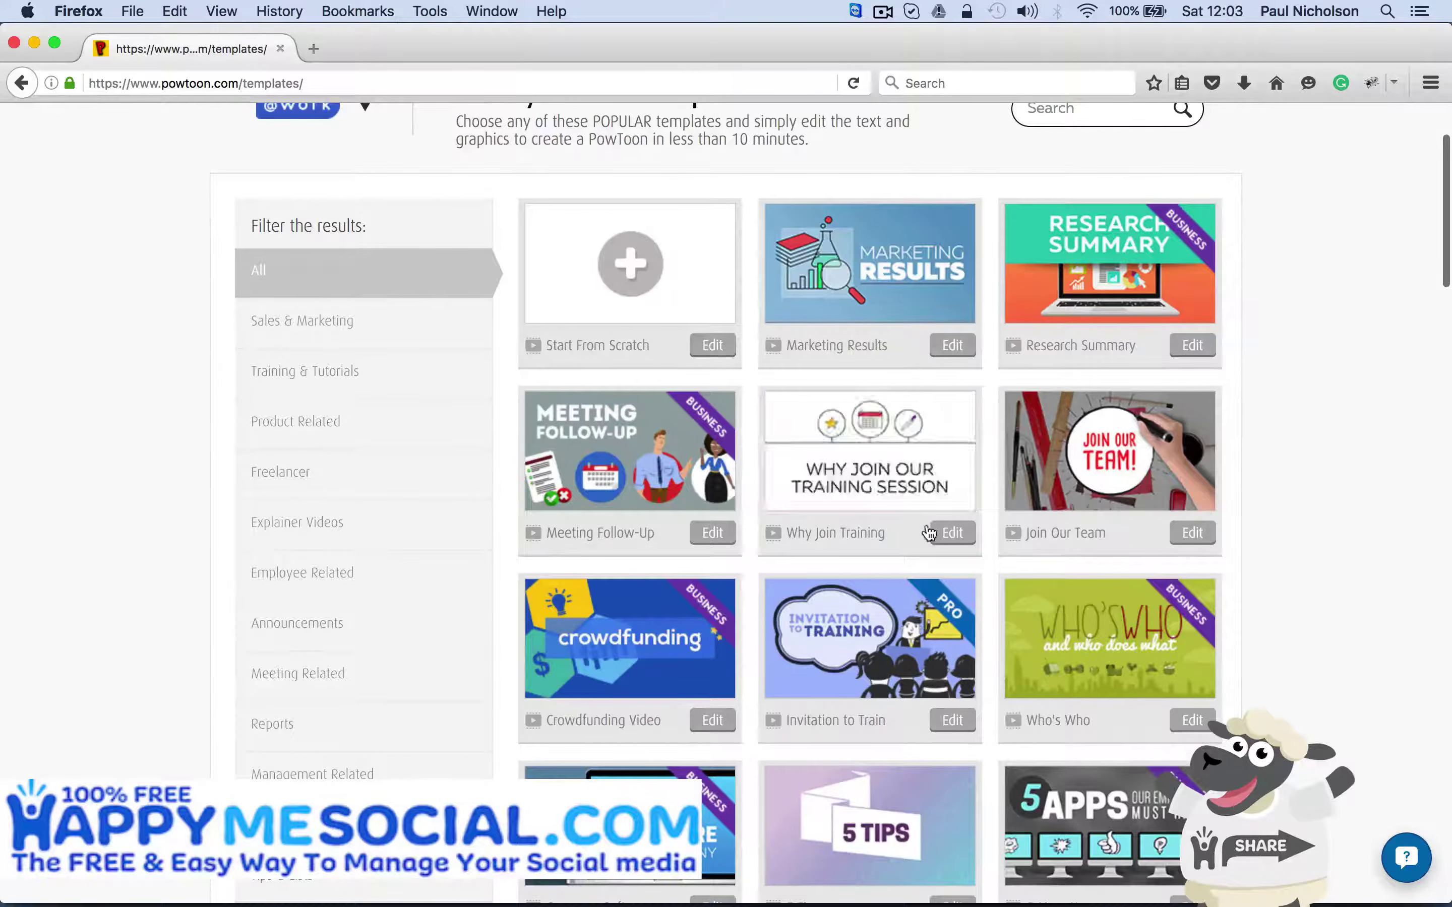
{"action": "scroll", "coordinate": [1192, 473], "scroll_direction": "down", "scroll_amount": 3}
{"action": "scroll", "coordinate": [1192, 472], "scroll_direction": "down", "scroll_amount": 10}
{"action": "scroll", "coordinate": [1193, 472], "scroll_direction": "down", "scroll_amount": 5}
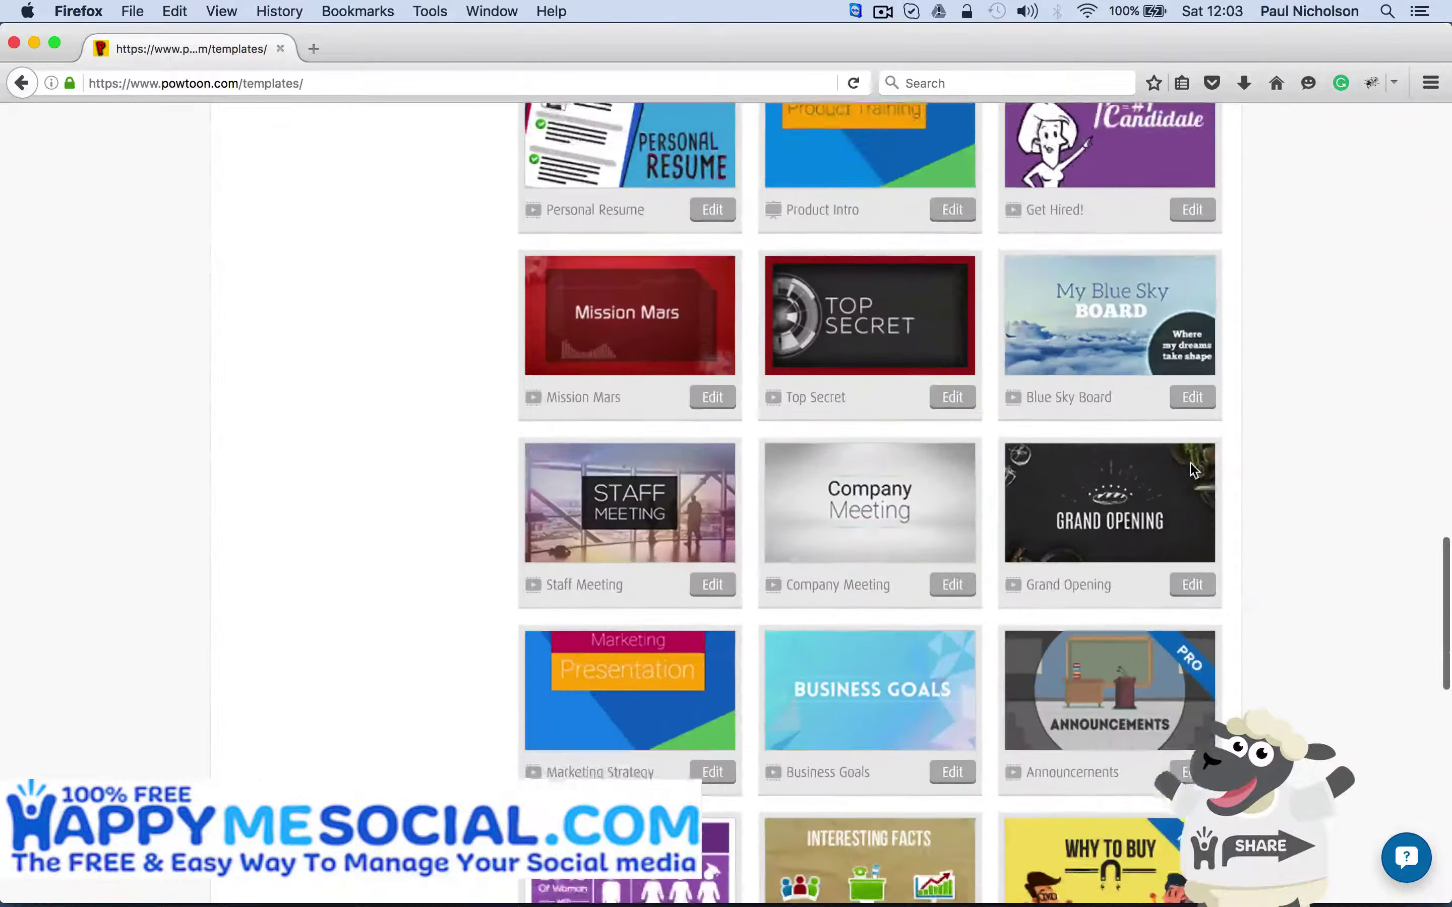
{"action": "scroll", "coordinate": [1192, 472], "scroll_direction": "down", "scroll_amount": 2}
{"action": "scroll", "coordinate": [1192, 472], "scroll_direction": "down", "scroll_amount": 2}
{"action": "scroll", "coordinate": [1193, 472], "scroll_direction": "down", "scroll_amount": 3}
{"action": "scroll", "coordinate": [1189, 469], "scroll_direction": "down", "scroll_amount": 2}
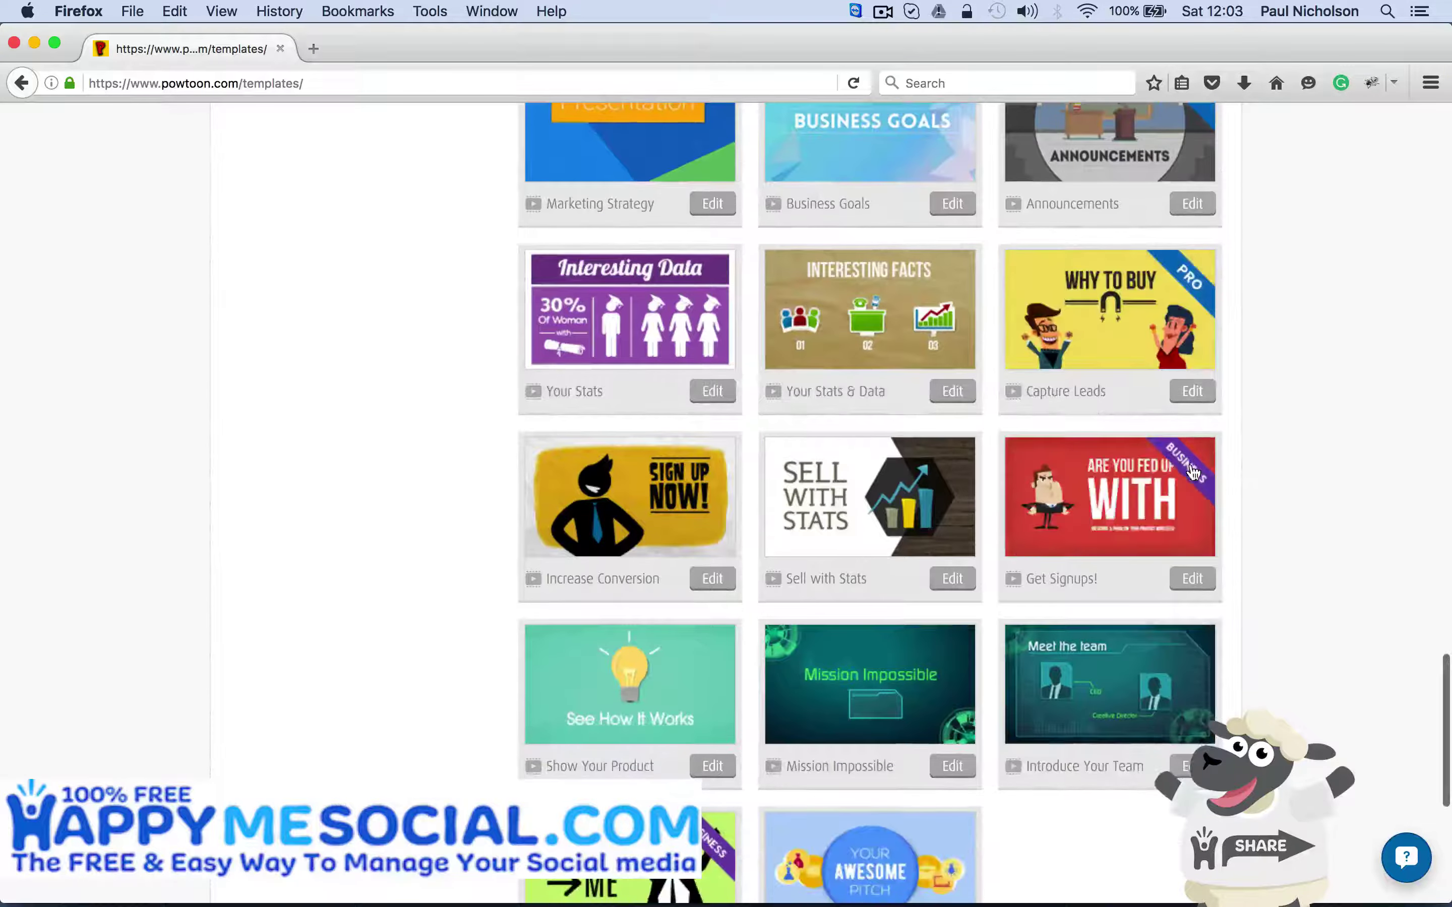
{"action": "scroll", "coordinate": [1176, 498], "scroll_direction": "down", "scroll_amount": 5}
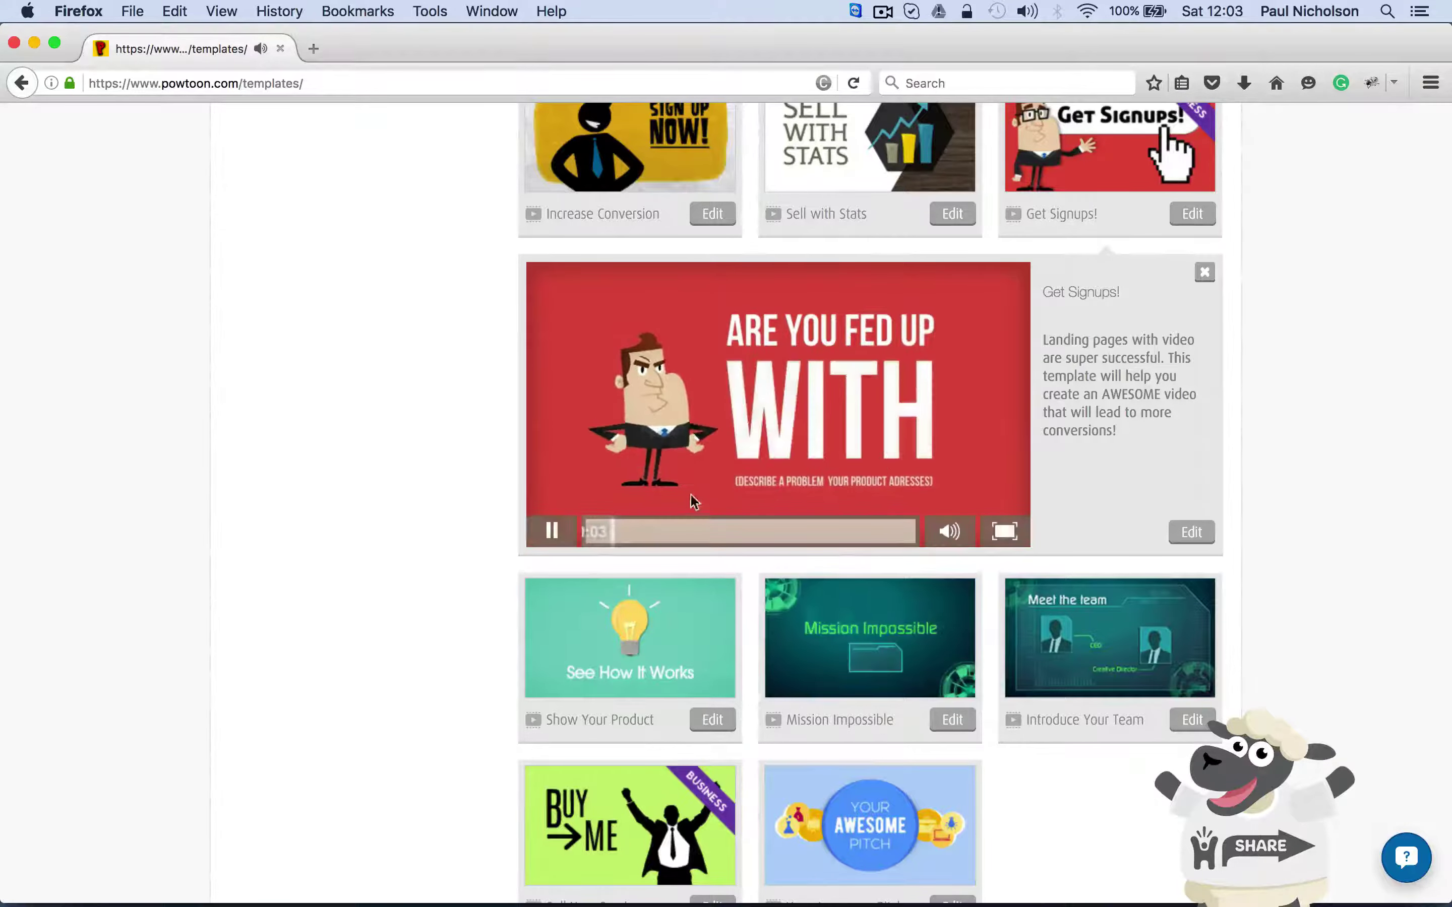
{"action": "left_click", "coordinate": [552, 532]}
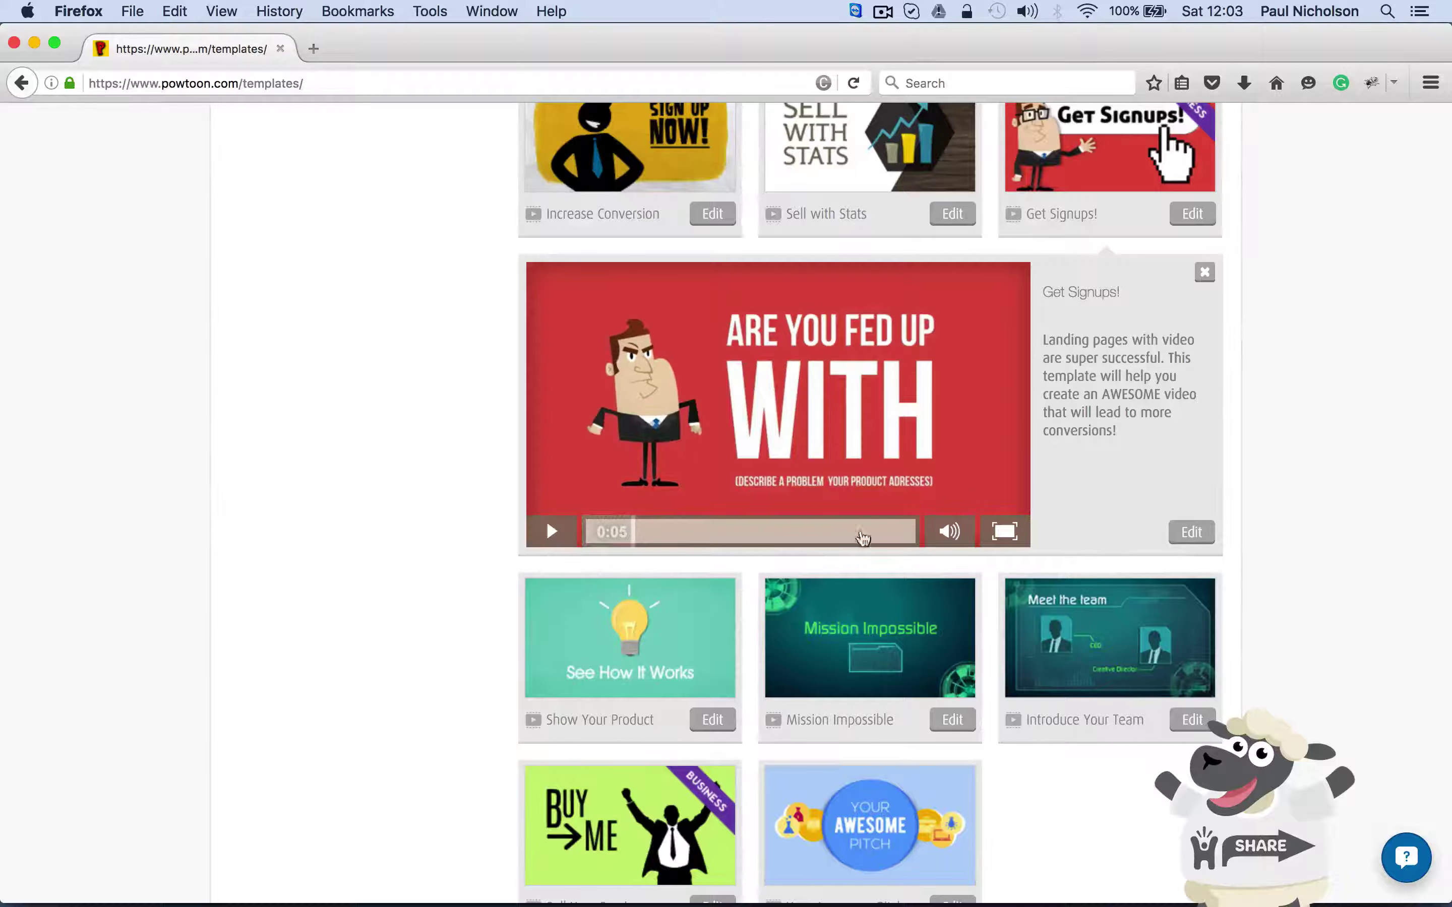
Edit the Get Signups! template, creating the five-slide Untitled Powtoon 7.
{"action": "left_click", "coordinate": [1192, 532]}
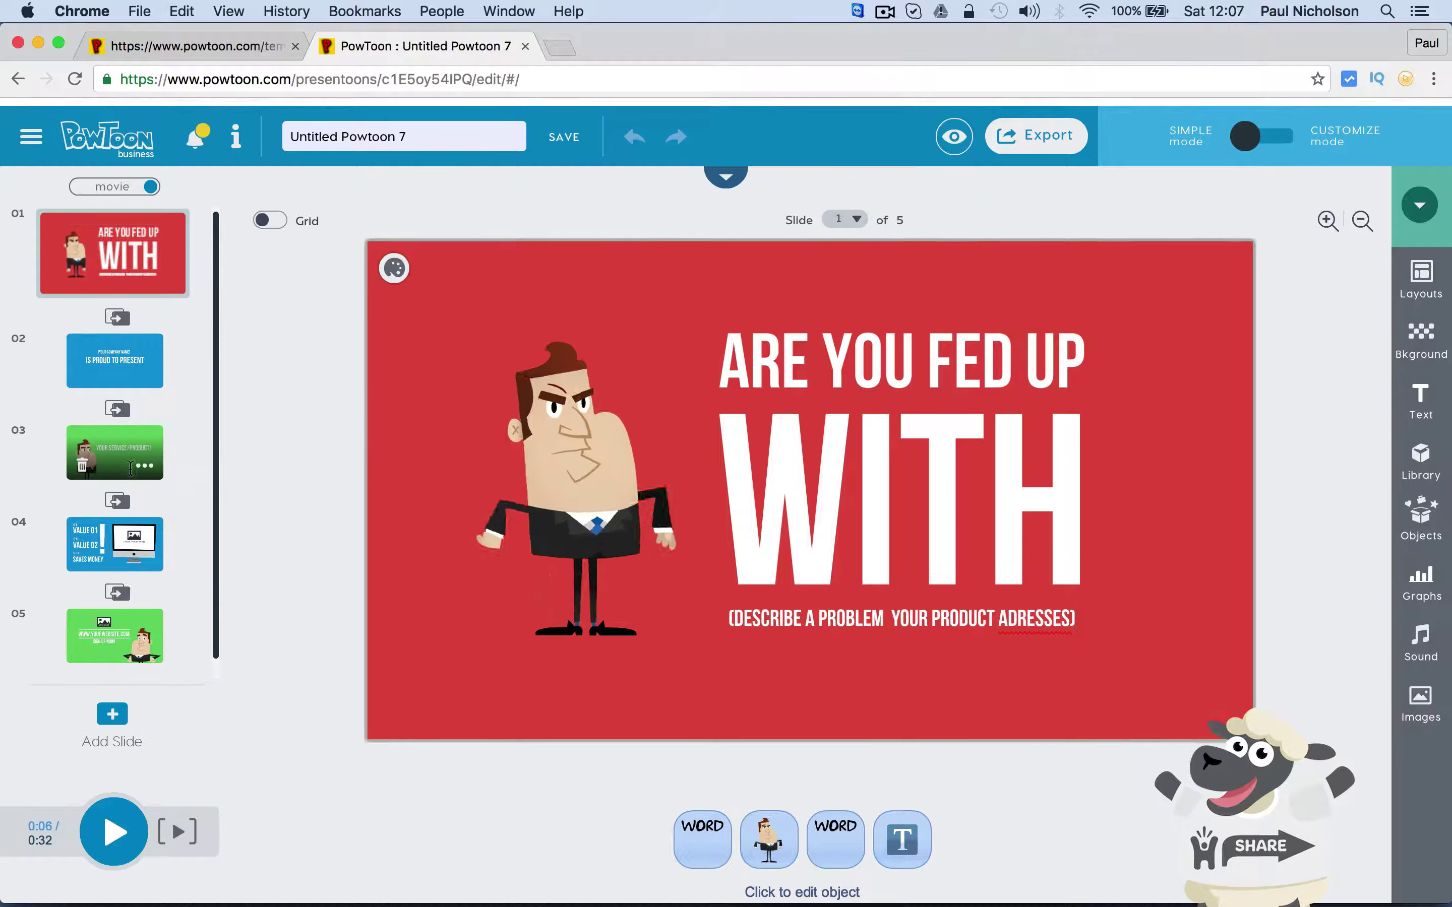
{"action": "left_click", "coordinate": [139, 360]}
{"action": "left_click", "coordinate": [111, 447]}
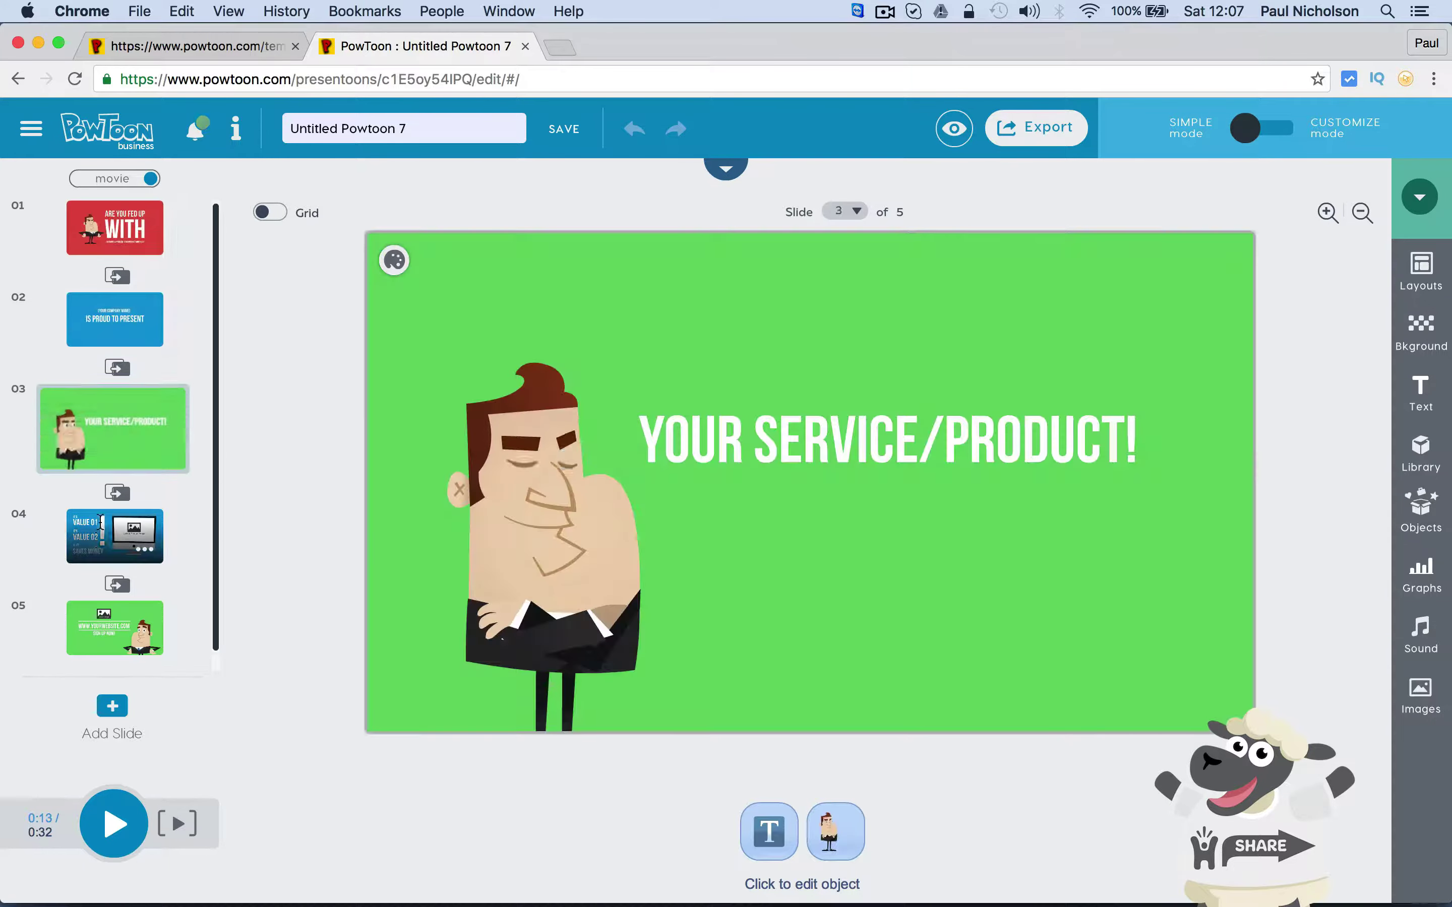
{"action": "left_click", "coordinate": [97, 538]}
{"action": "left_click", "coordinate": [102, 627]}
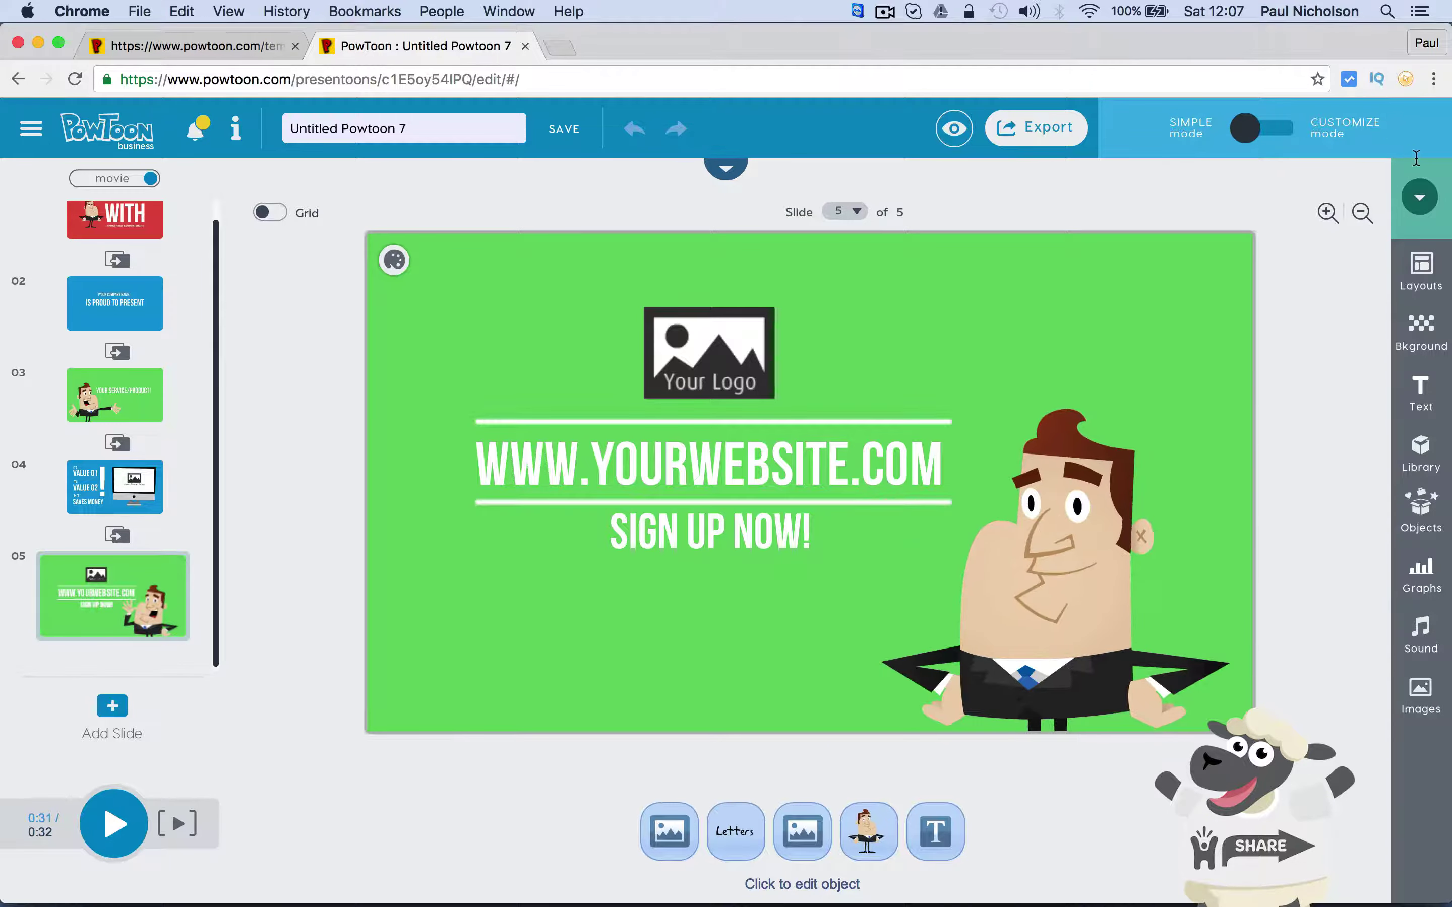
{"action": "left_click", "coordinate": [1432, 82]}
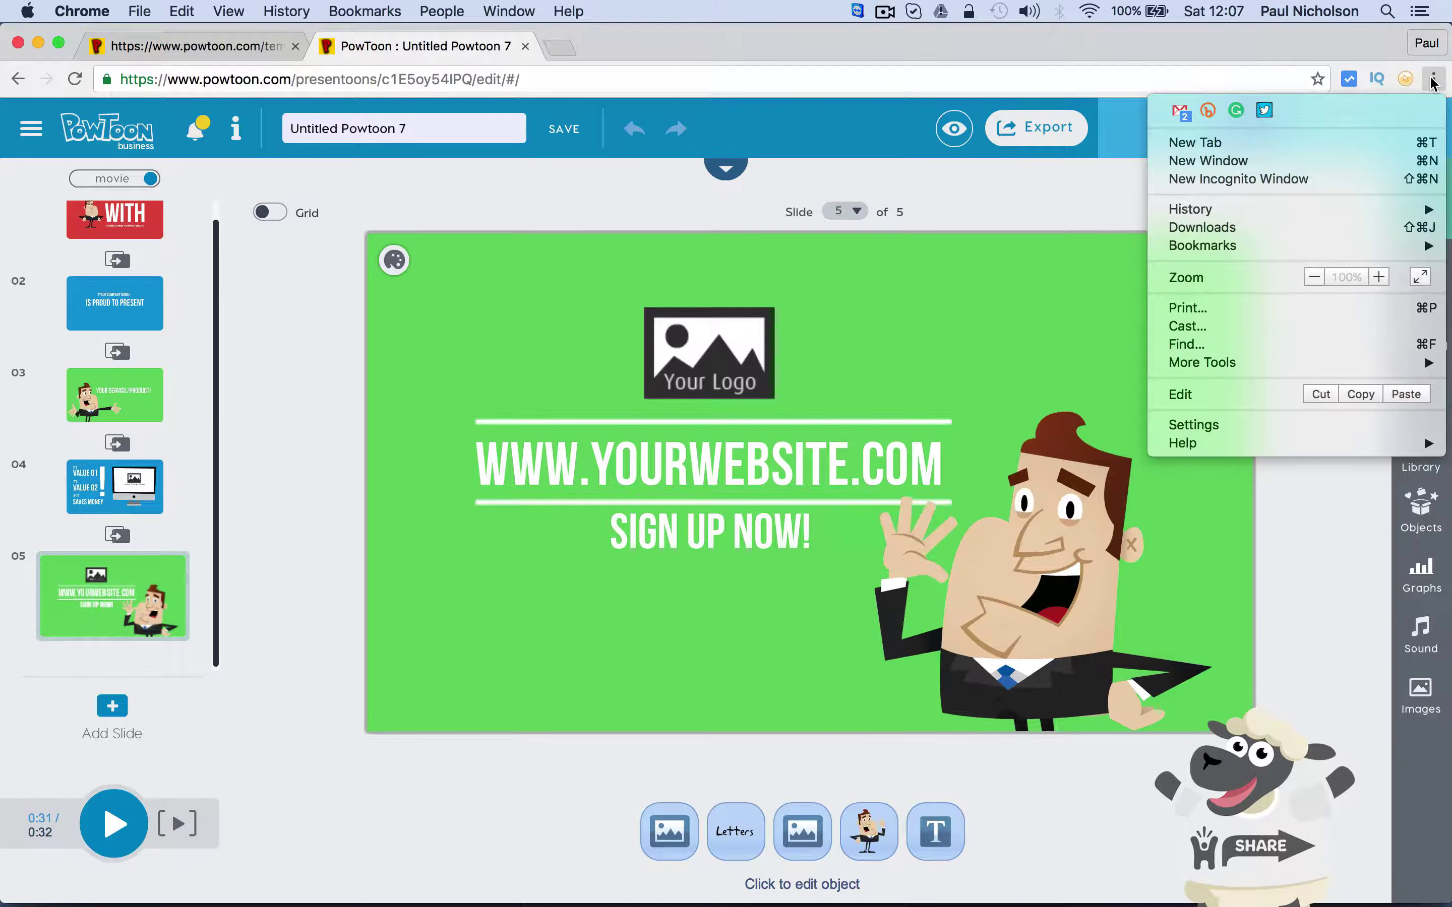
{"action": "right_click", "coordinate": [1184, 105]}
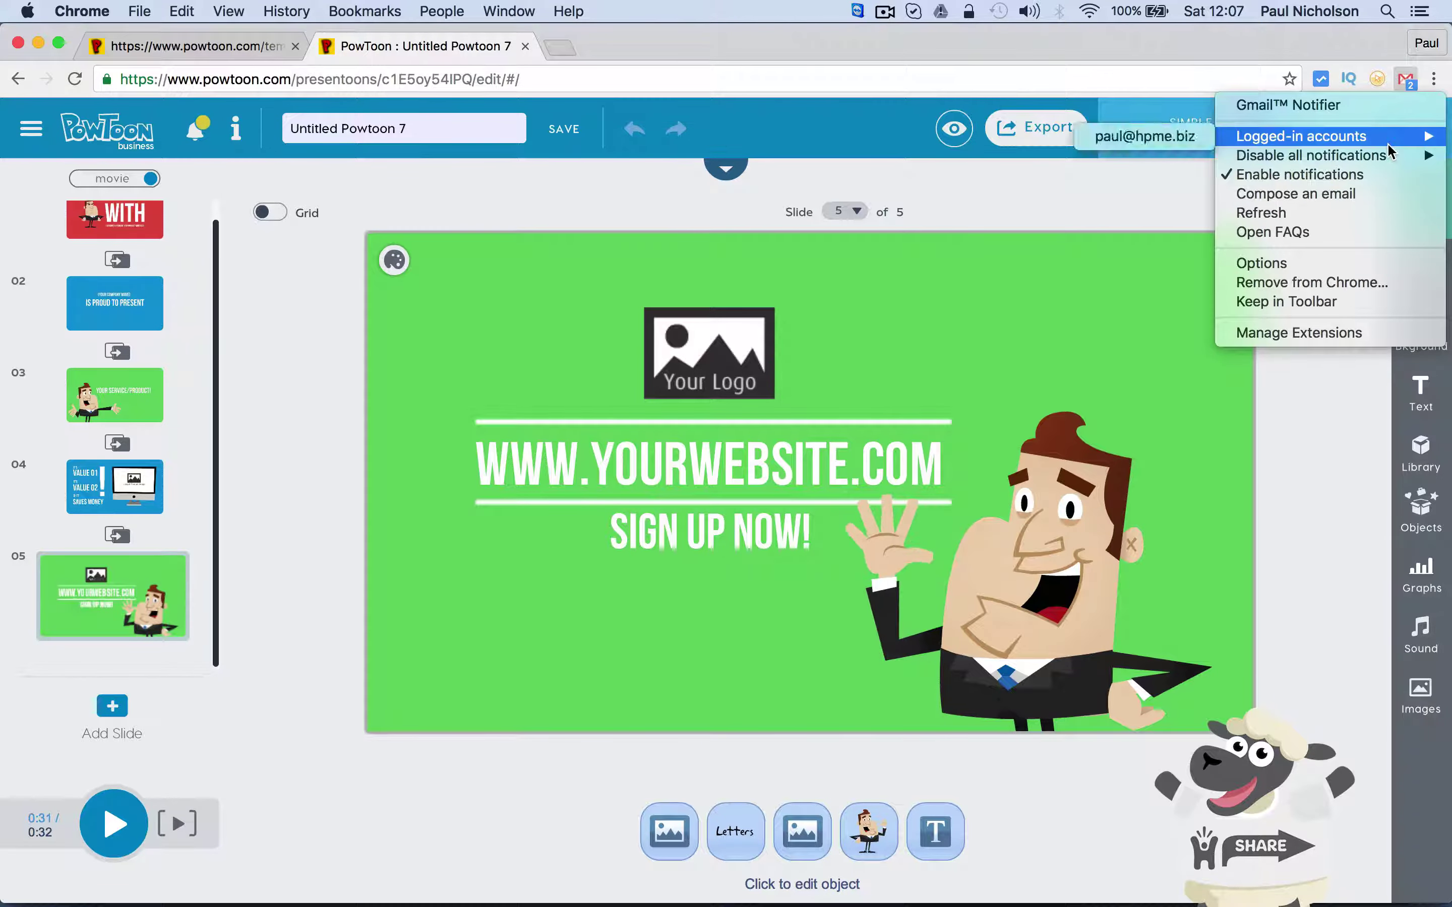
{"action": "mouse_move", "coordinate": [1310, 156]}
{"action": "left_click", "coordinate": [1069, 251]}
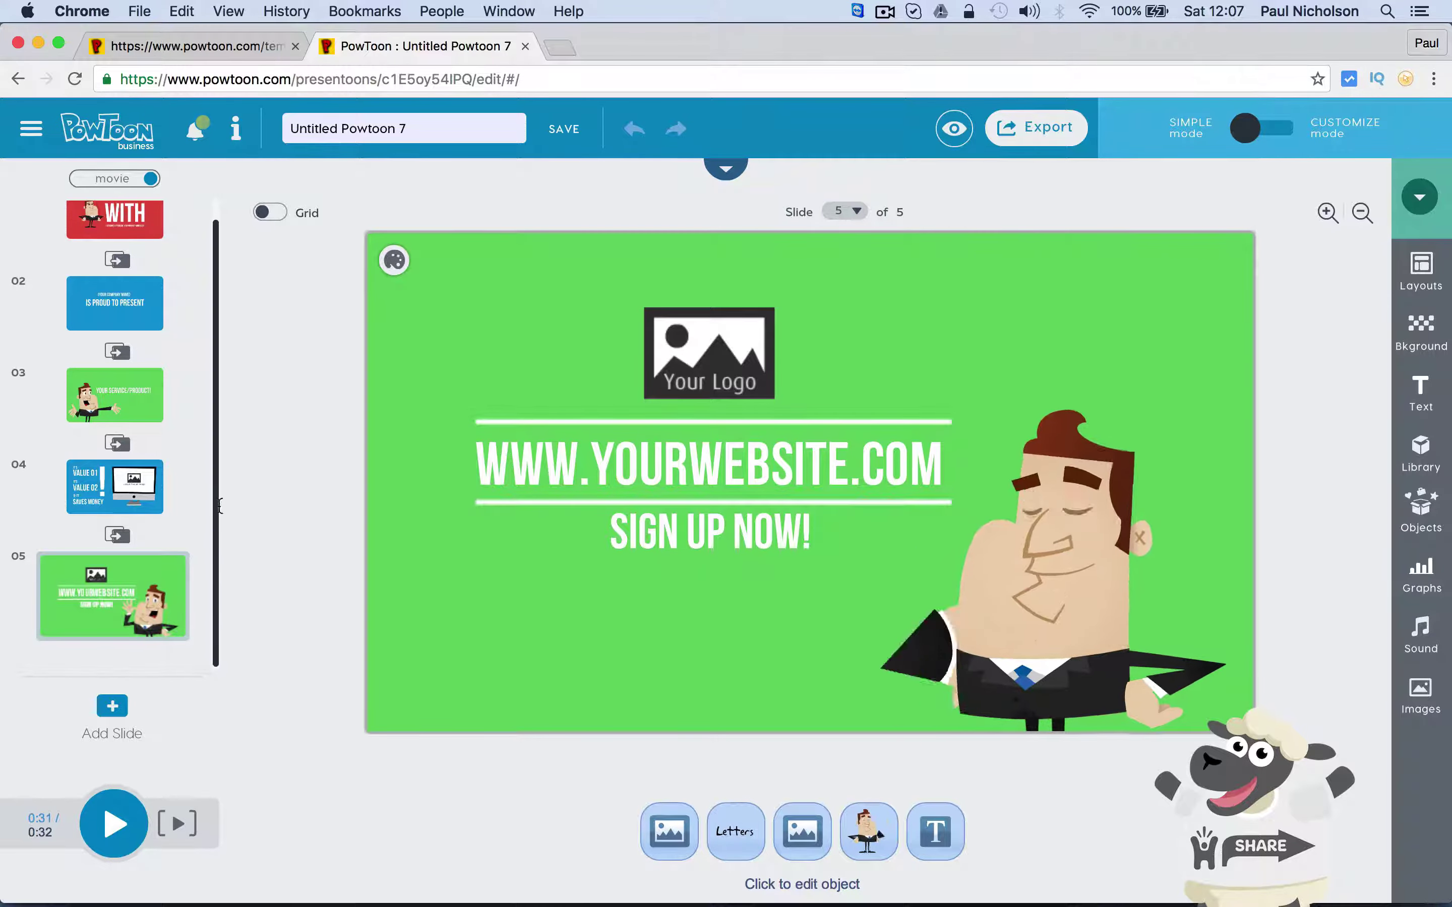
{"action": "scroll", "coordinate": [183, 403], "scroll_direction": "up", "scroll_amount": 2}
{"action": "left_click", "coordinate": [135, 240]}
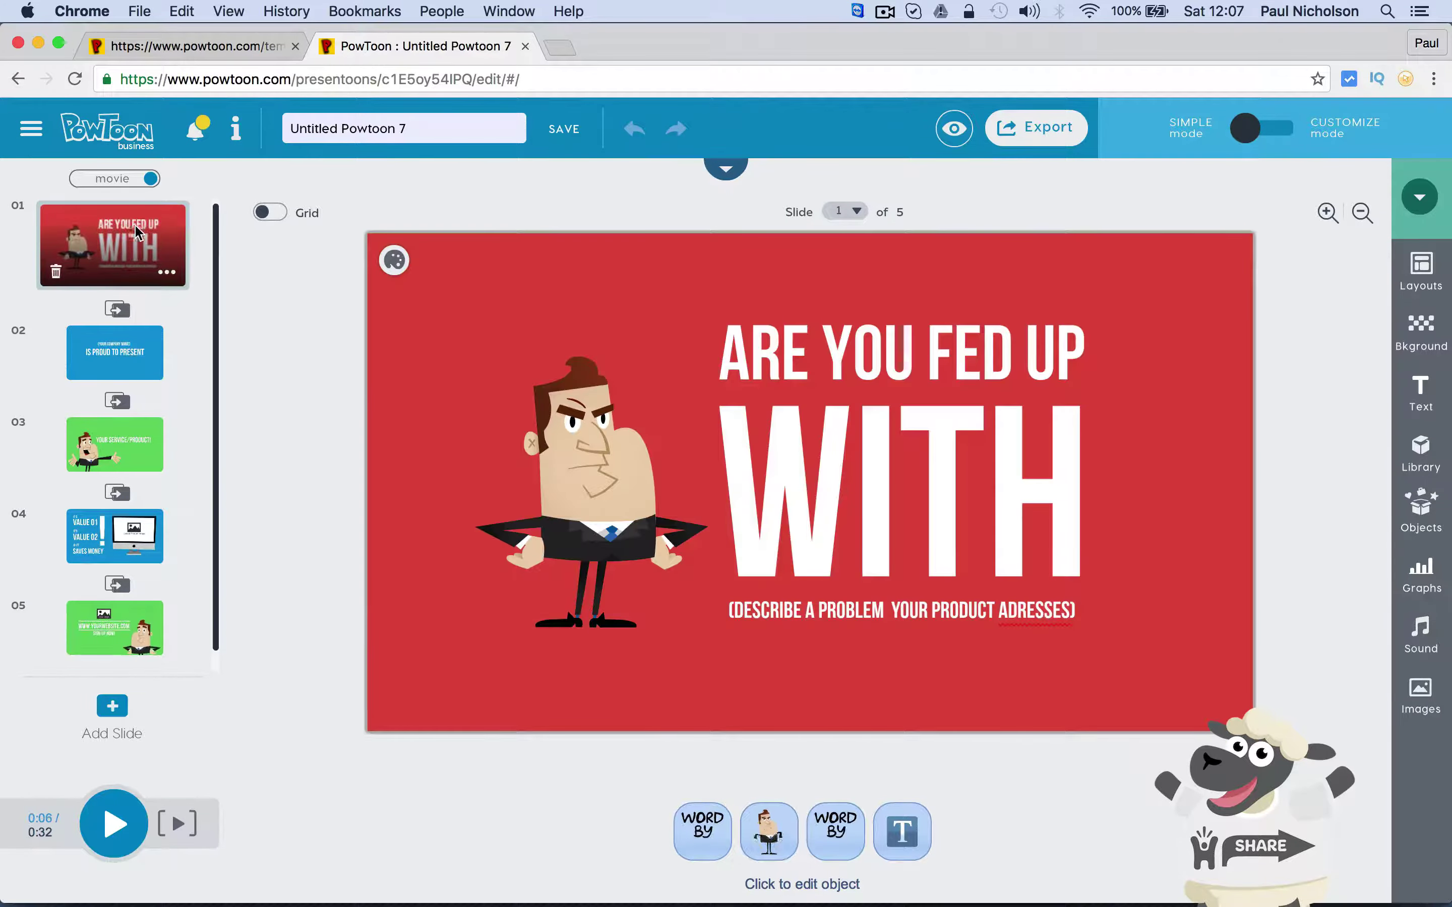
Swap slide 1's character, first for the glasses character, then the bald bearded one.
{"action": "left_click", "coordinate": [682, 495]}
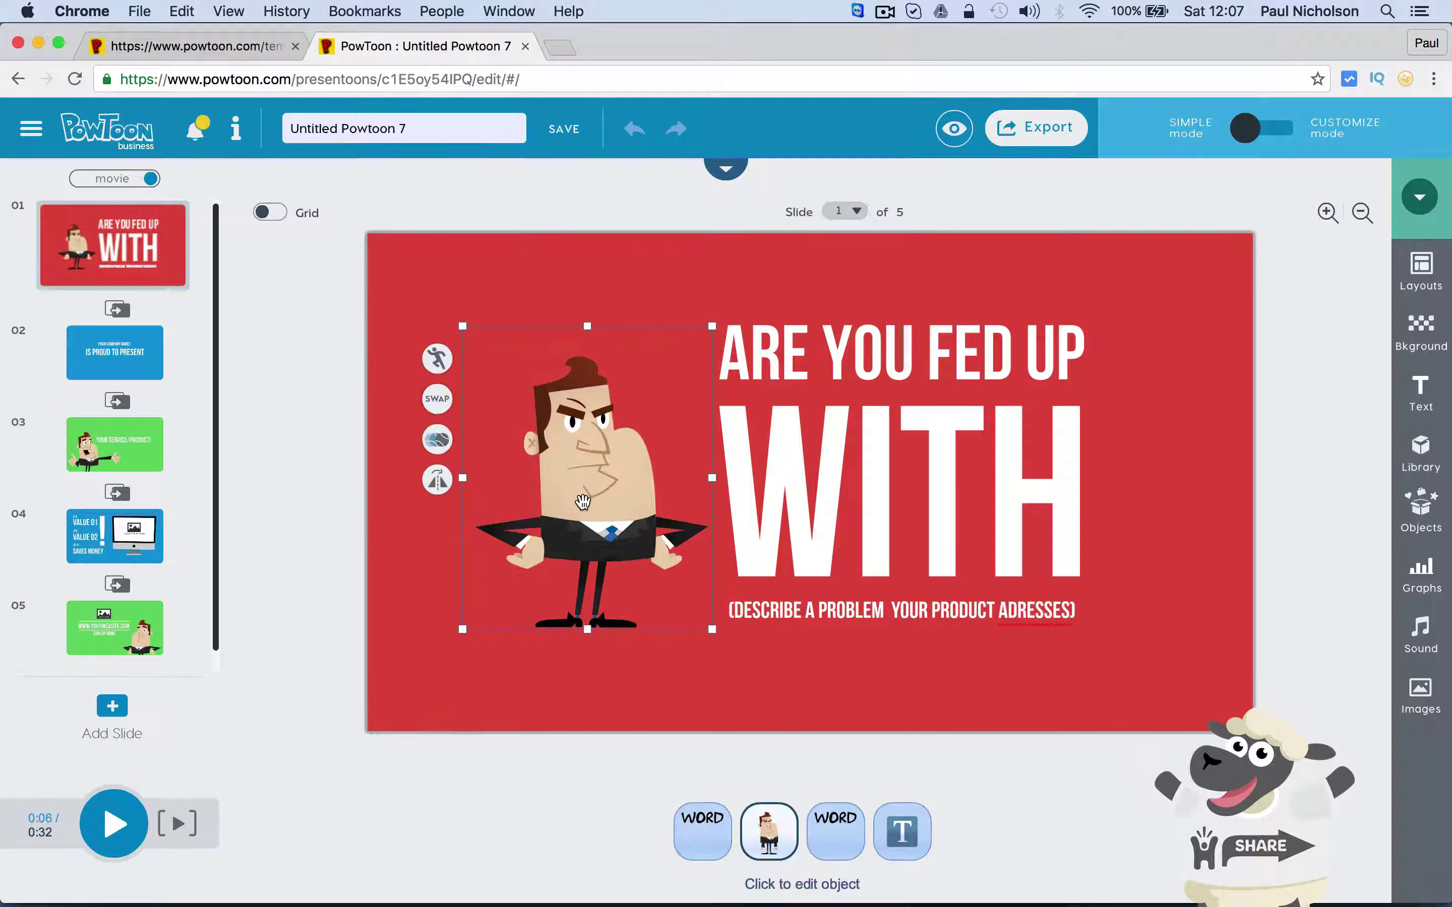
{"action": "left_click", "coordinate": [436, 399]}
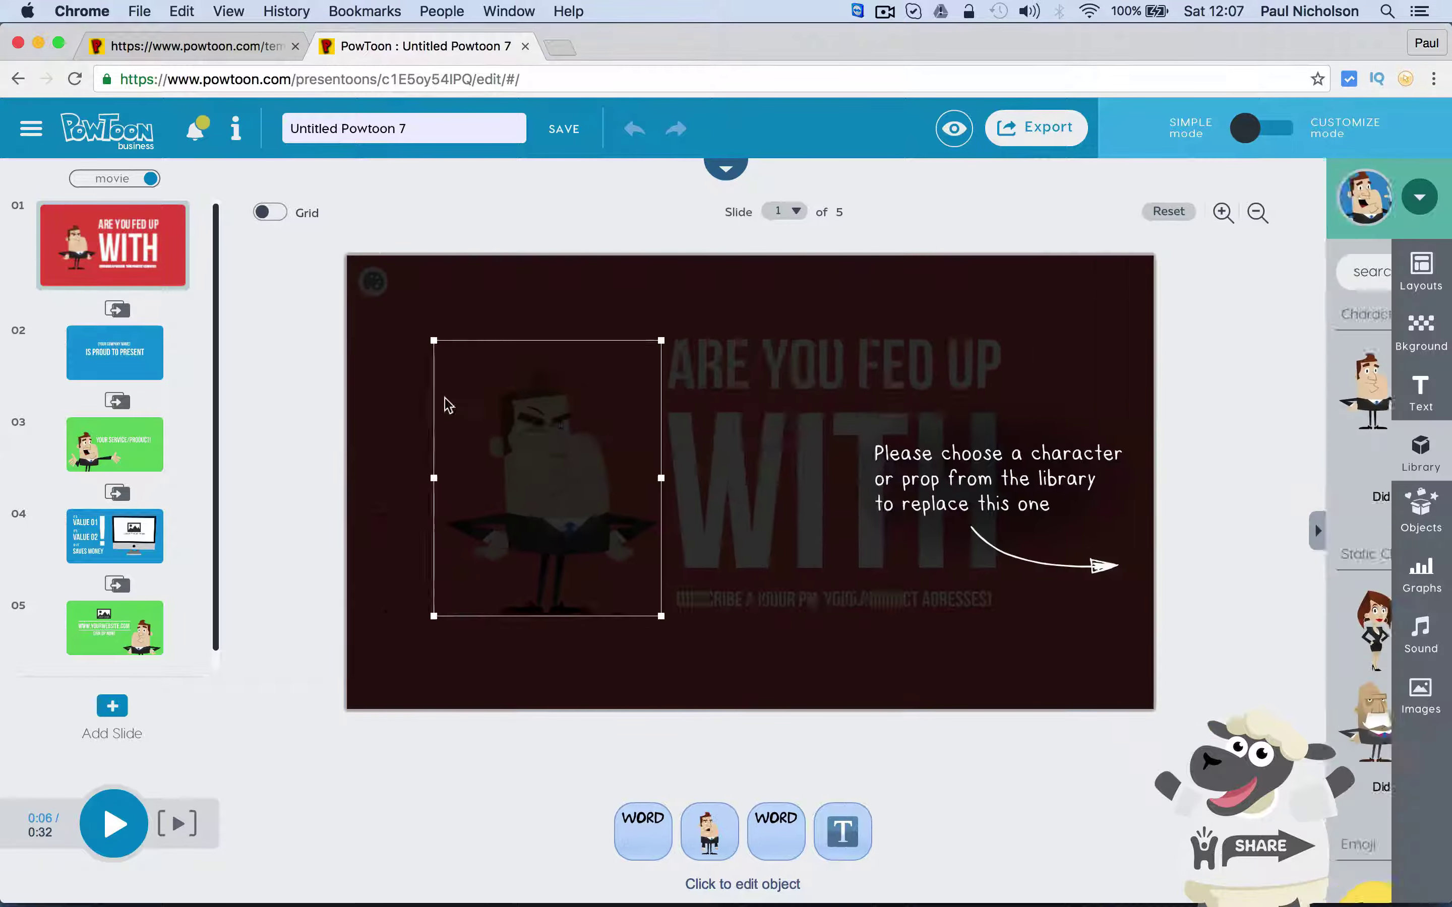
{"action": "left_click", "coordinate": [1236, 636]}
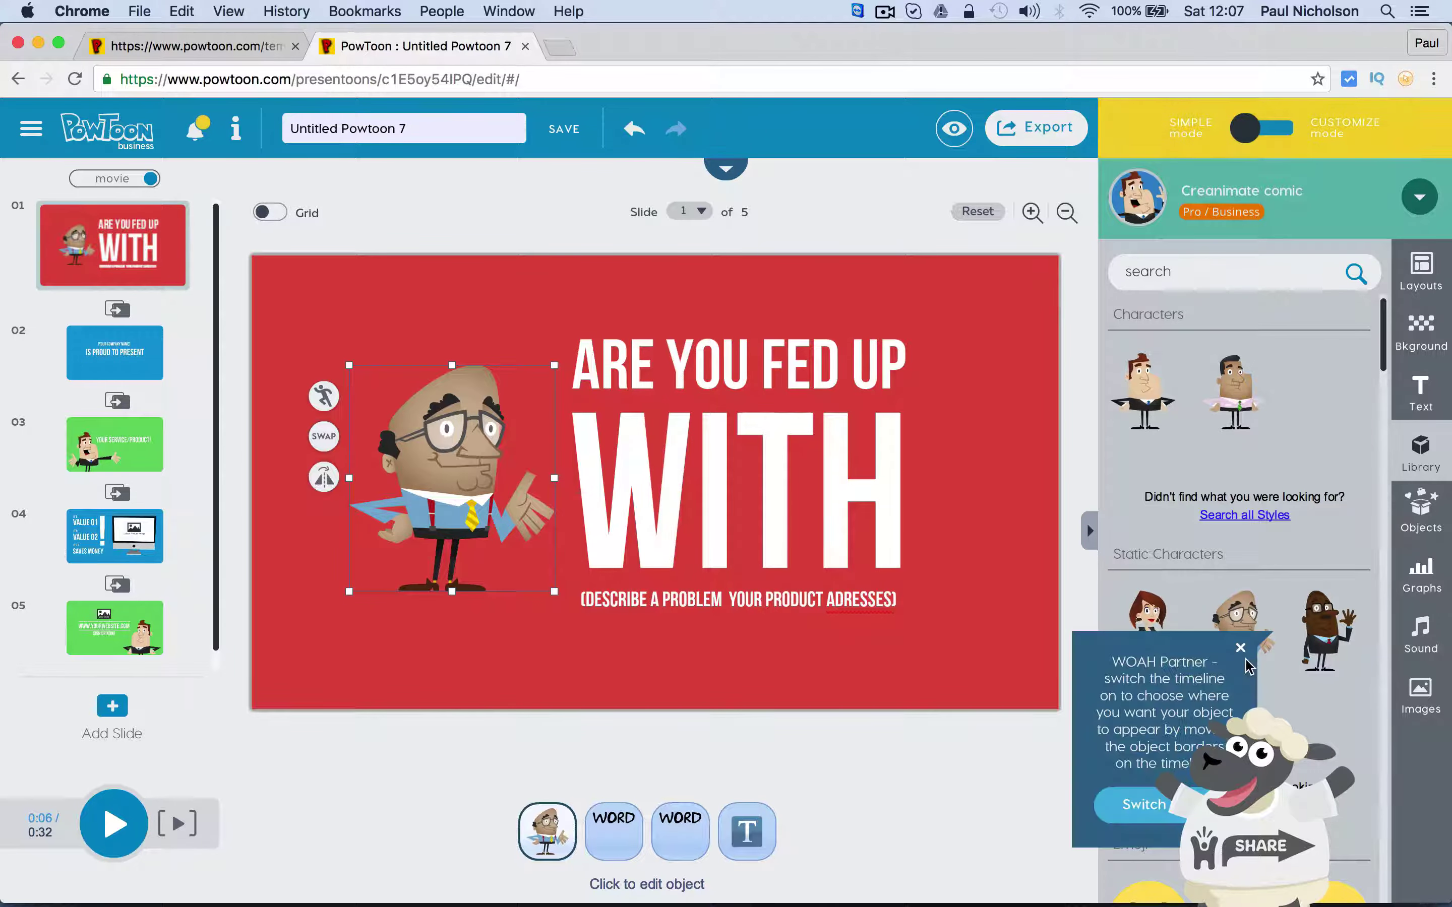
{"action": "left_click", "coordinate": [324, 436]}
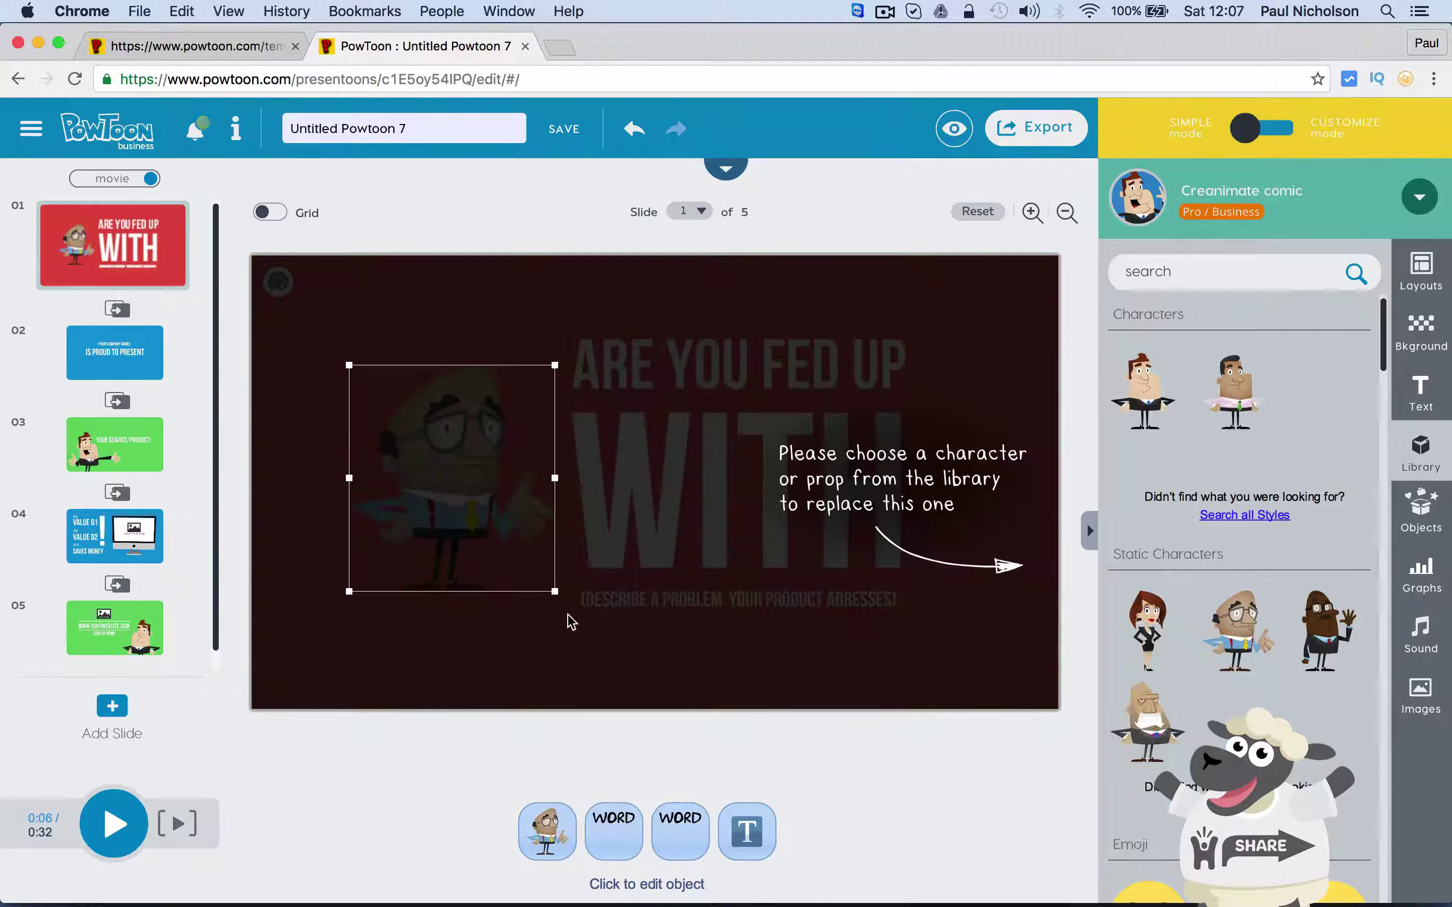
{"action": "left_click", "coordinate": [1148, 723]}
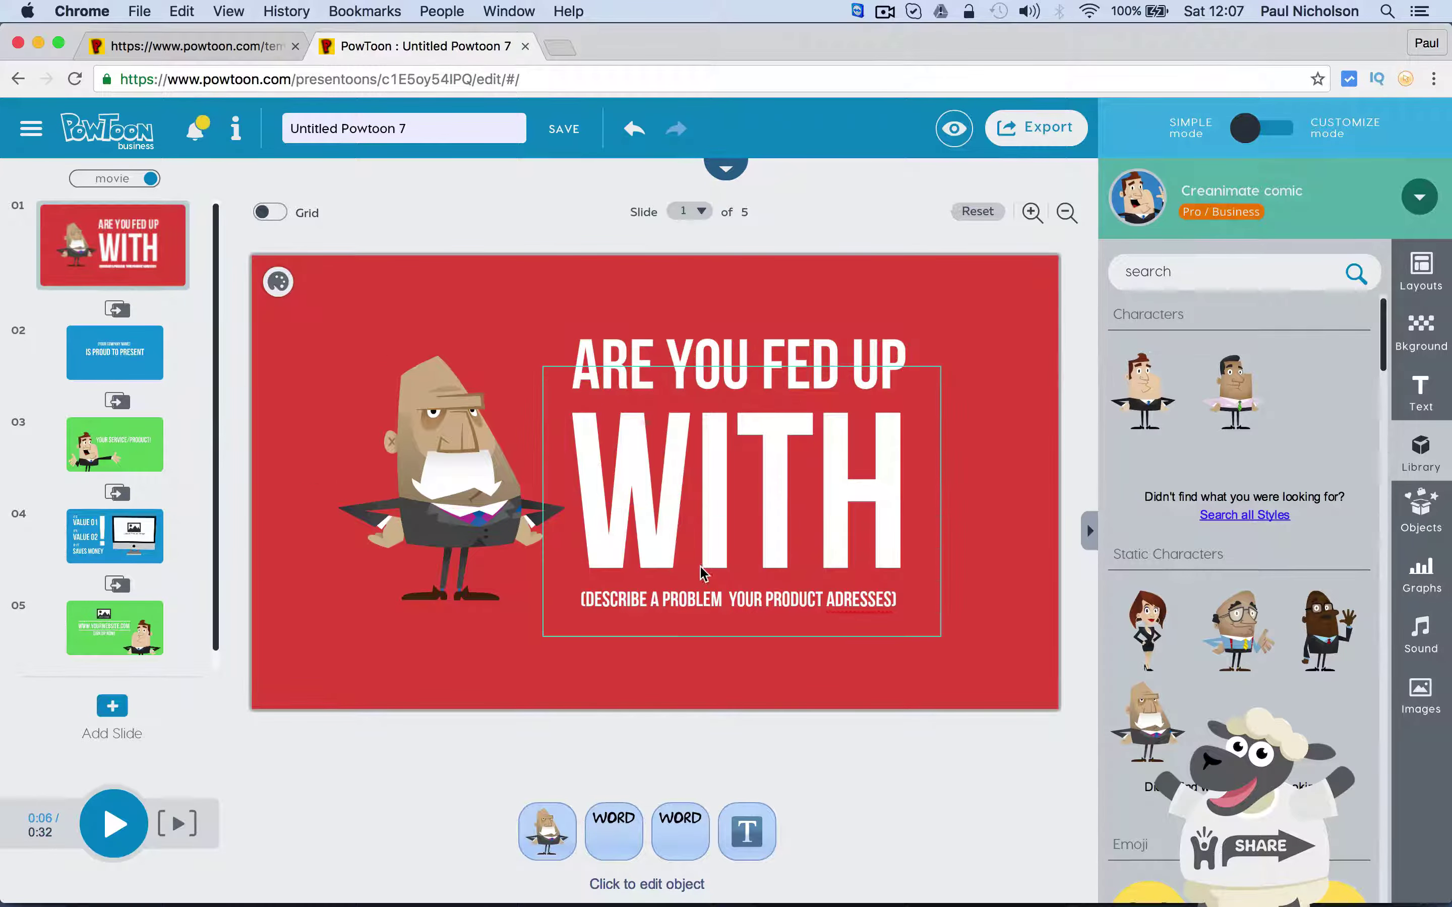
Replace slide 1's subtitle with 'NOT ENOUGH TIME TO DO YOUR SOCIAL MEDIA'.
{"action": "left_click", "coordinate": [625, 599]}
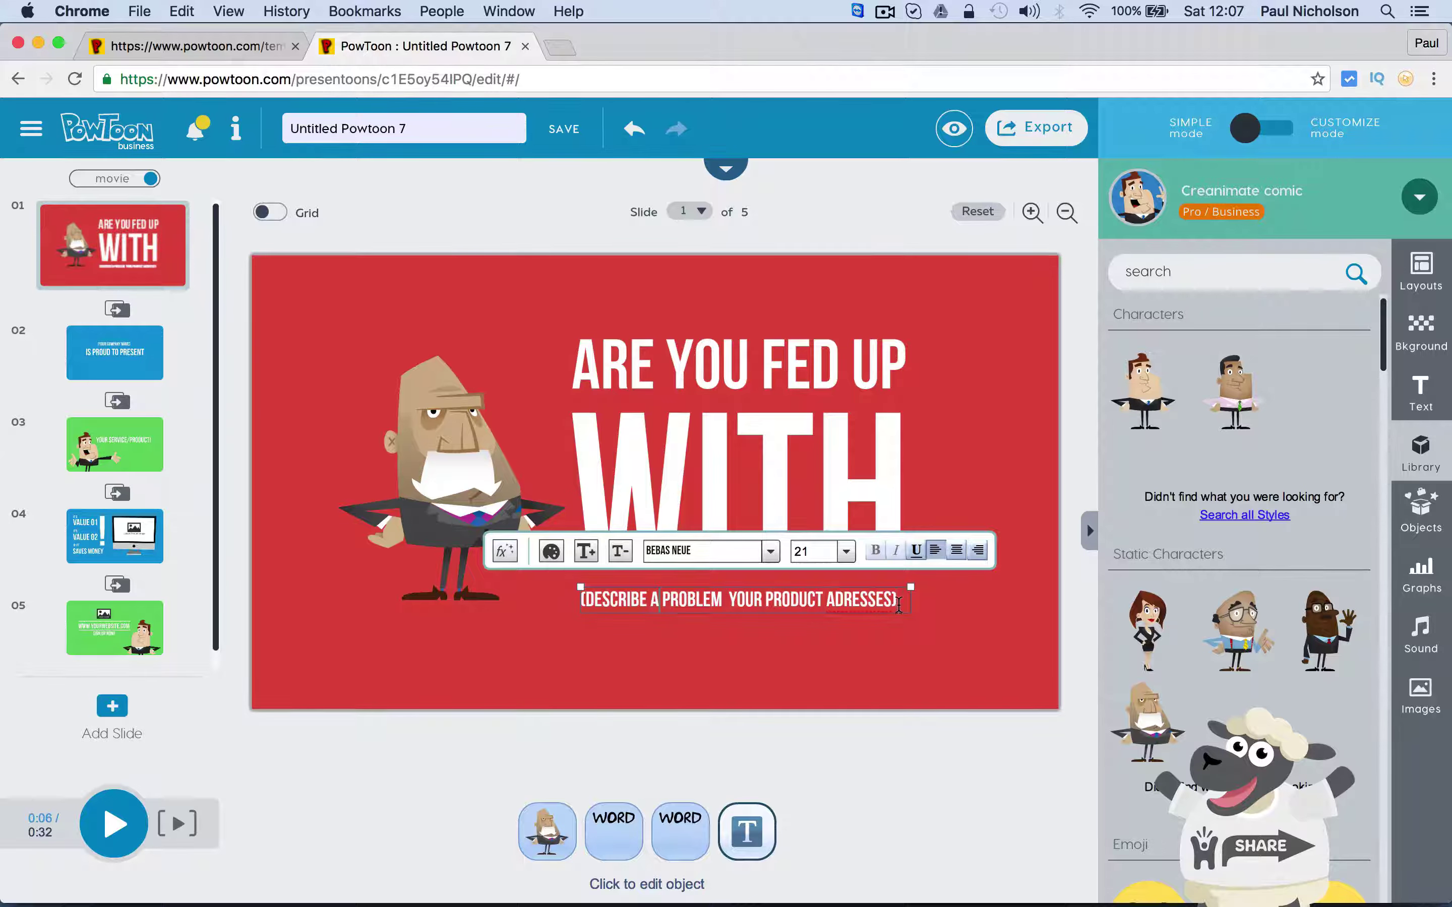
{"action": "left_click_drag", "start_coordinate": [897, 605], "coordinate": [550, 611]}
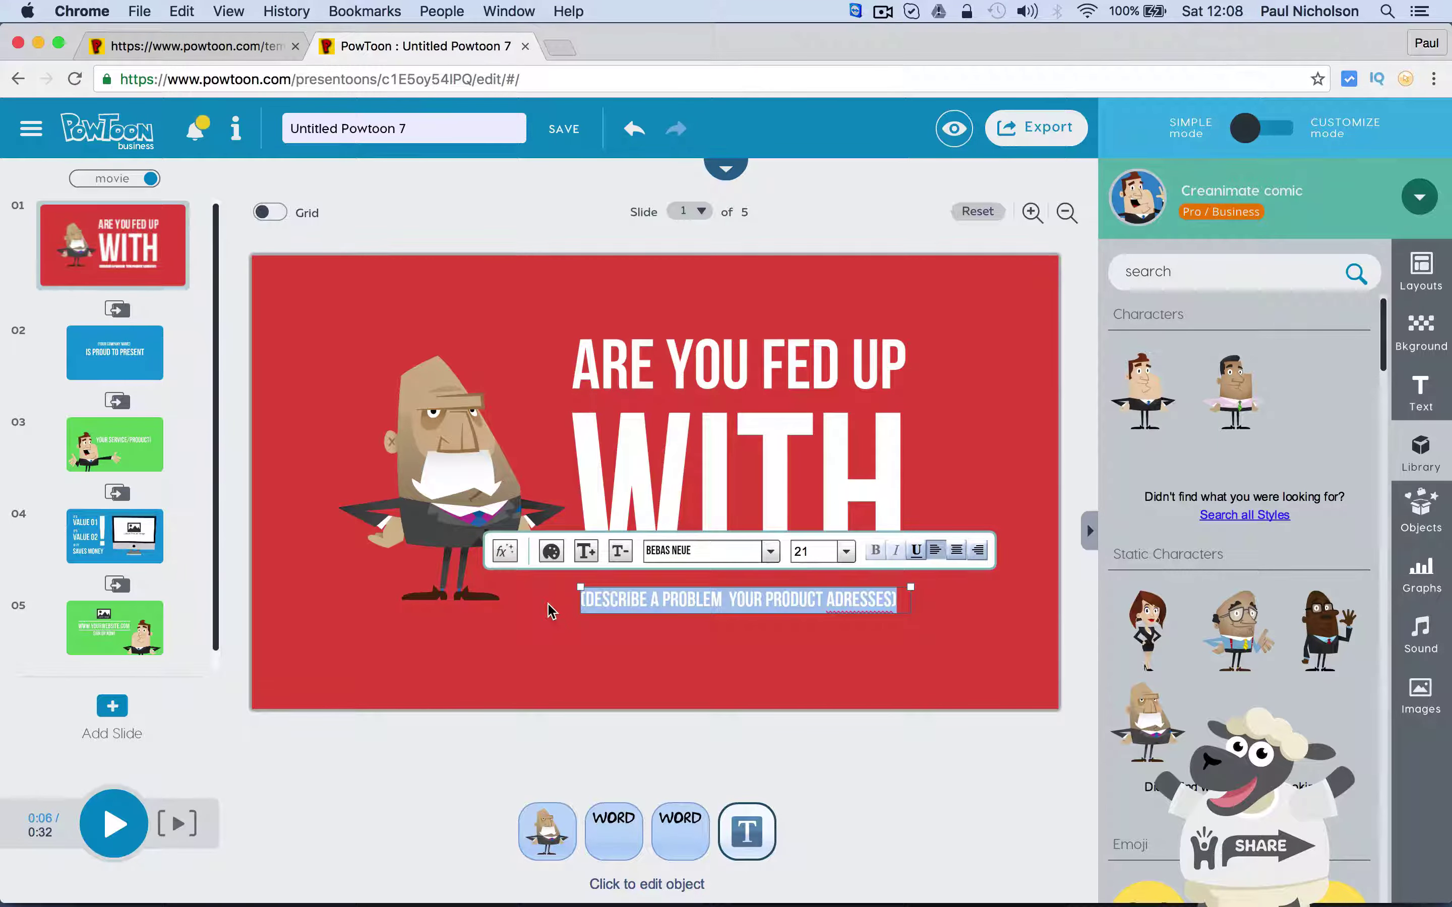
{"action": "type", "text": "NTO"}
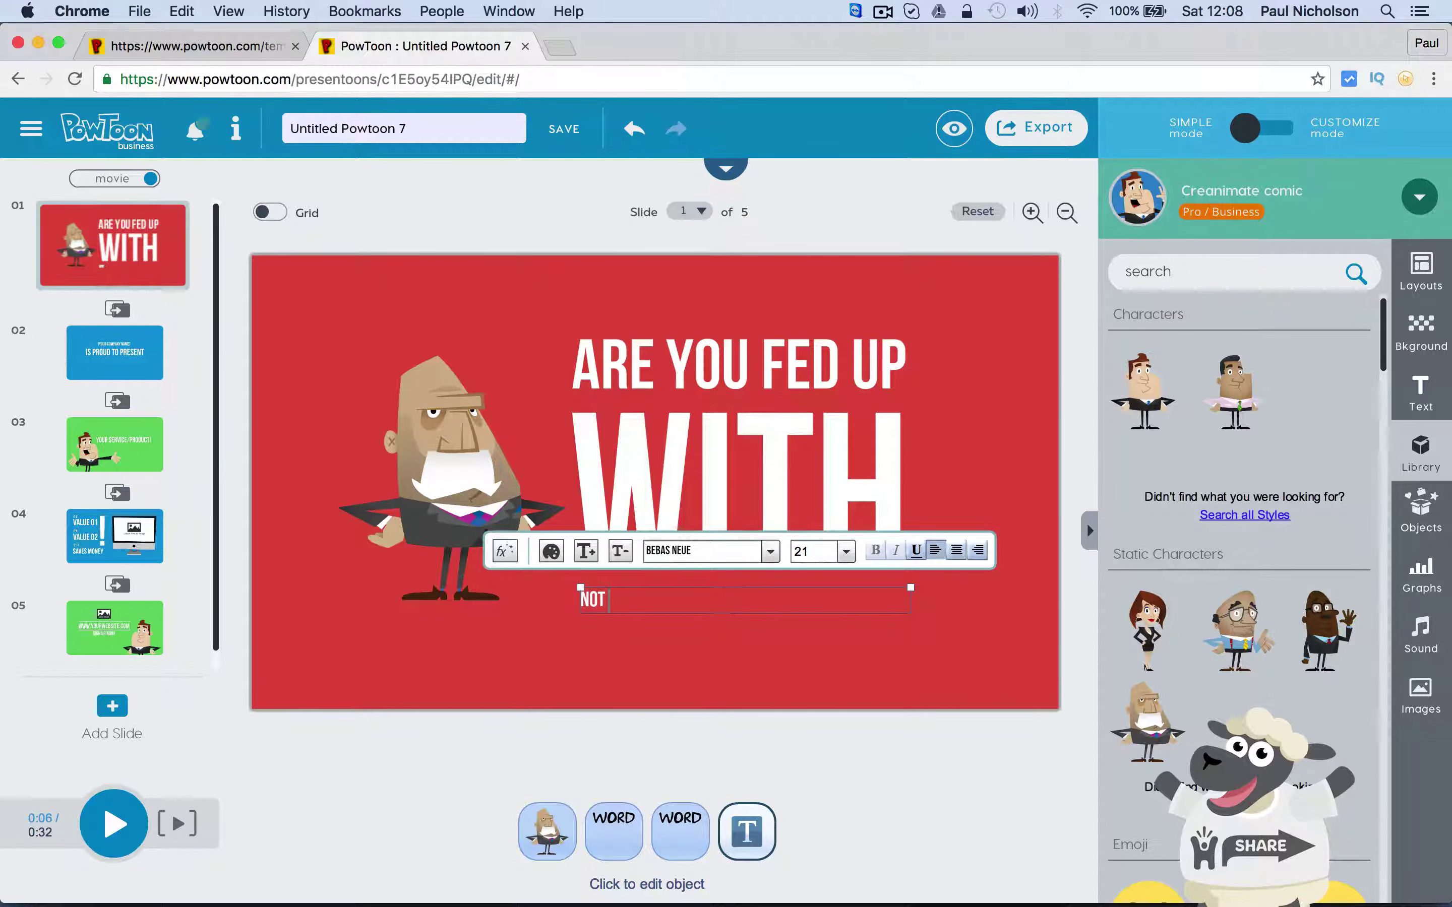
{"action": "type", "text": "UGHT"}
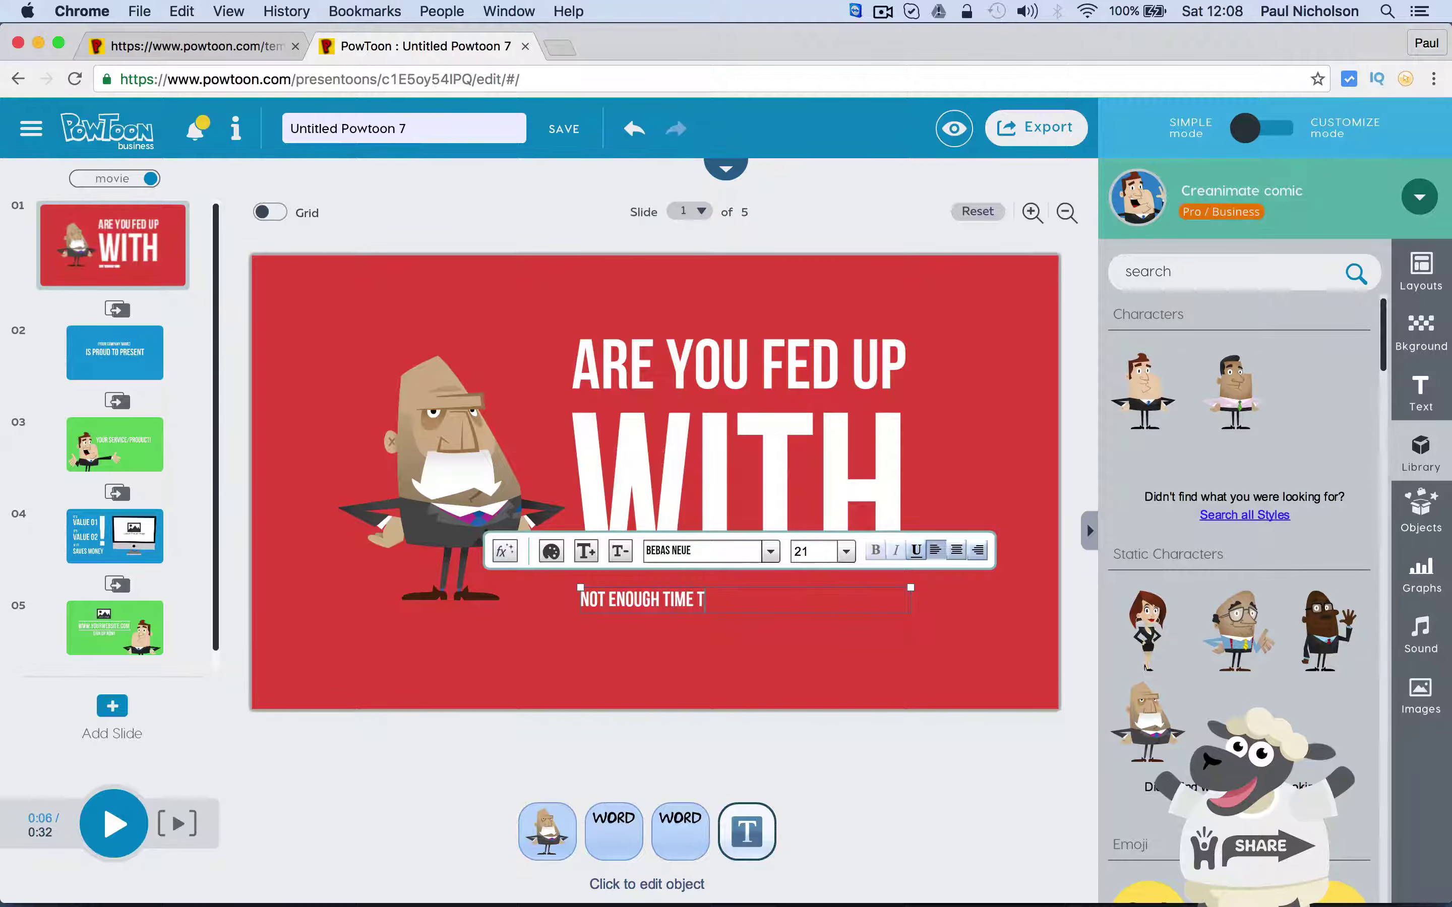
{"action": "type", "text": "R SOCIAL MEDIA"}
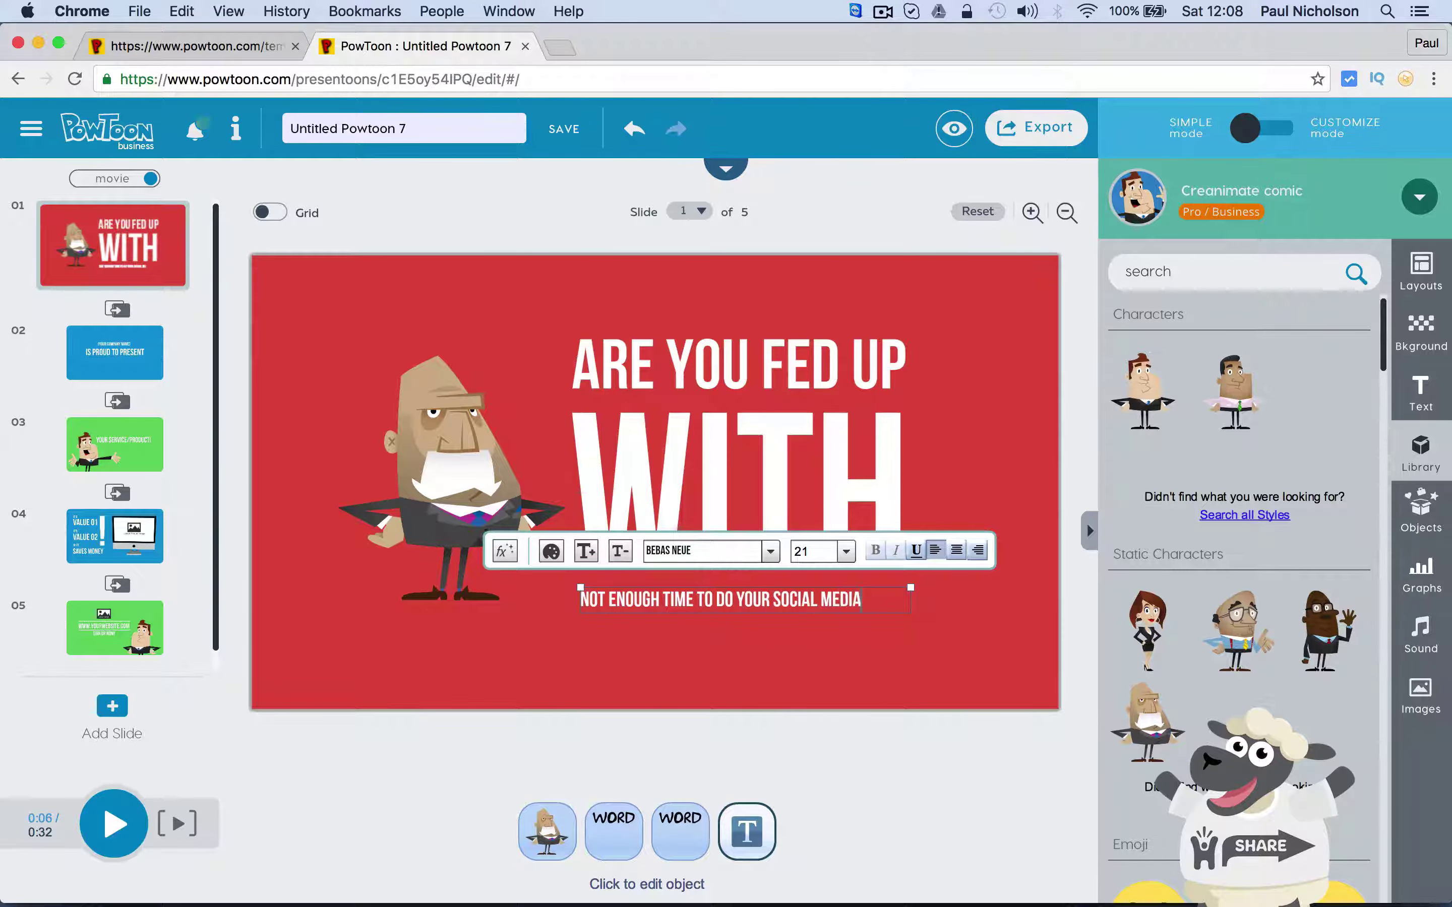
{"action": "left_click", "coordinate": [656, 743]}
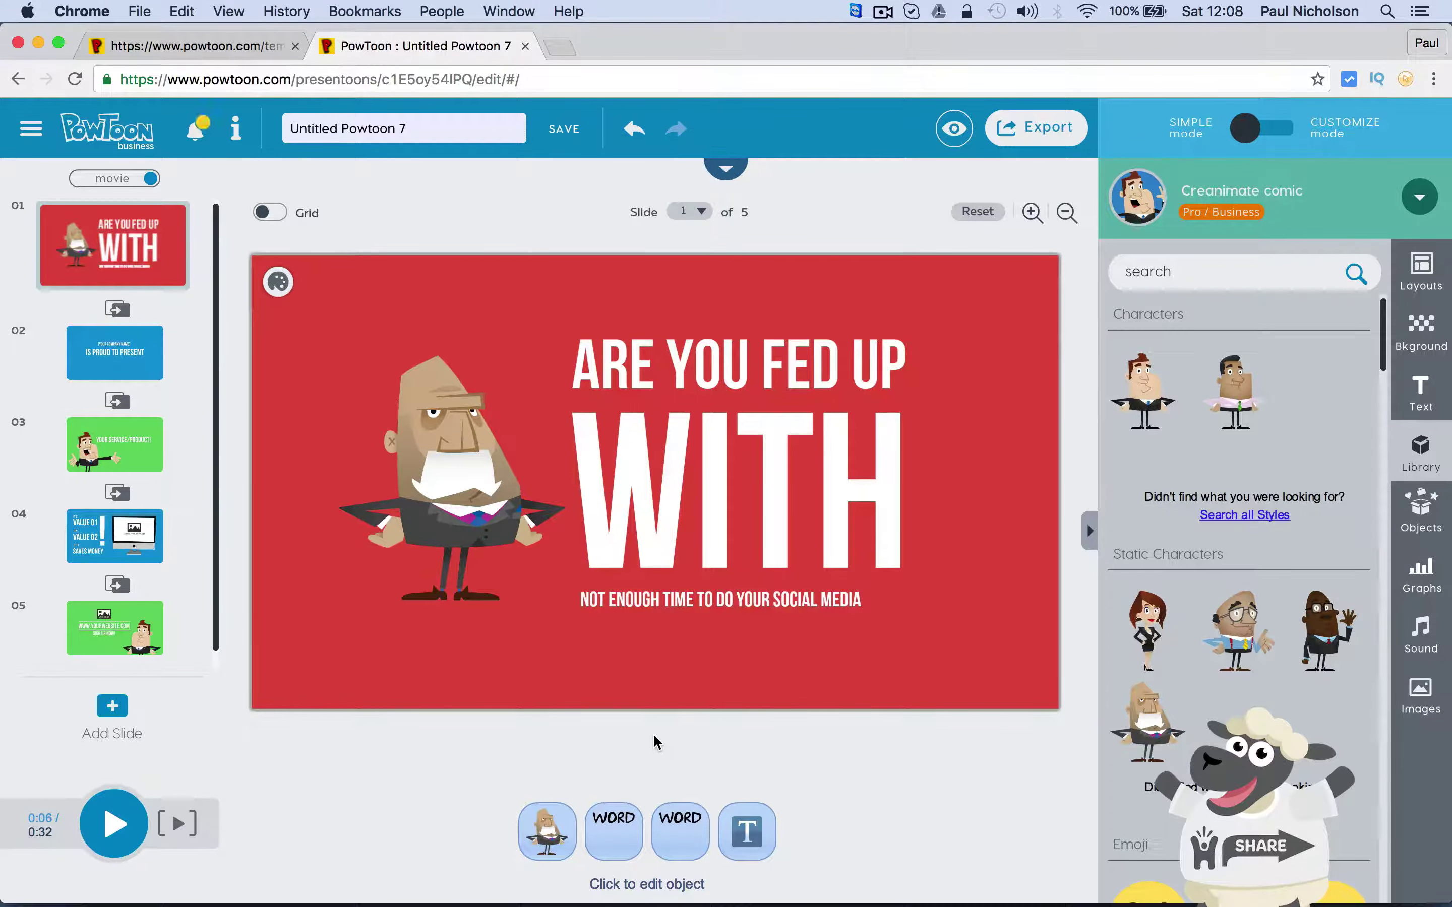
Nudge the subtitle slightly right under WITH and play the slide back.
{"action": "left_click", "coordinate": [695, 602]}
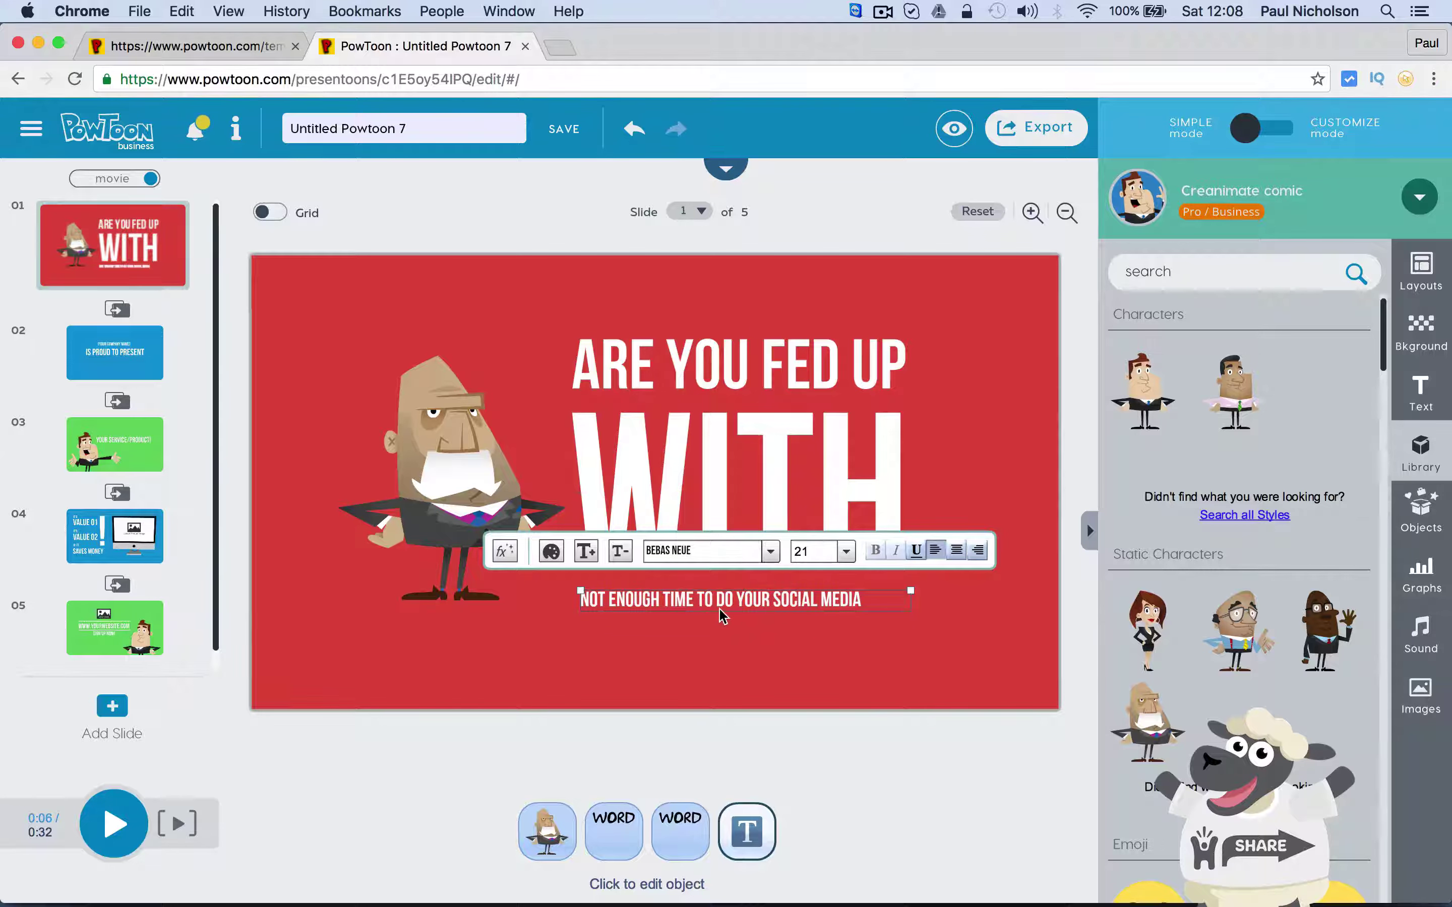
{"action": "left_click_drag", "start_coordinate": [726, 597], "coordinate": [747, 596]}
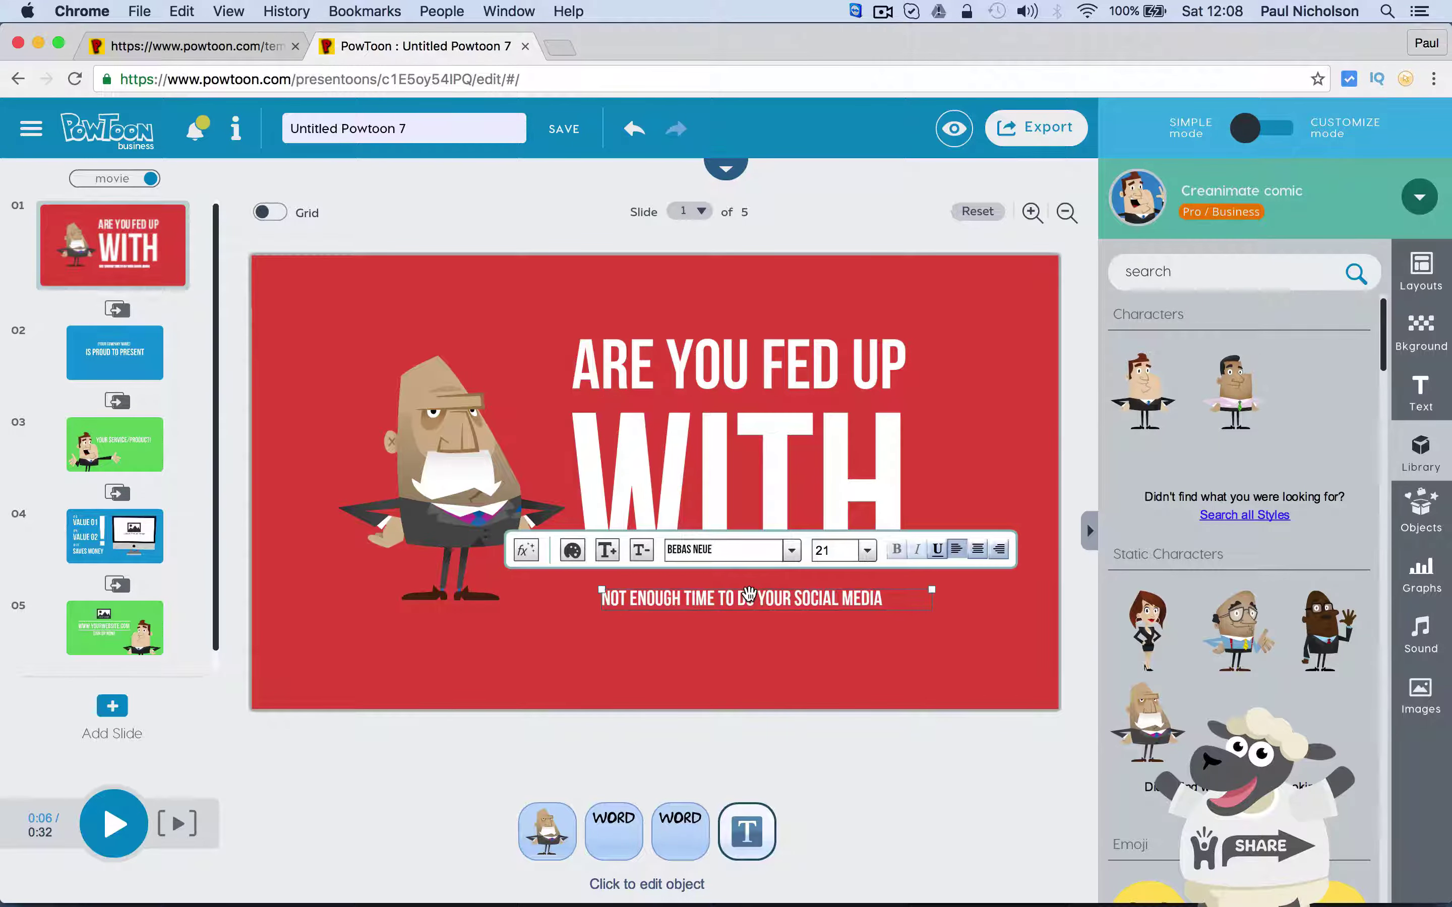
{"action": "left_click", "coordinate": [741, 672]}
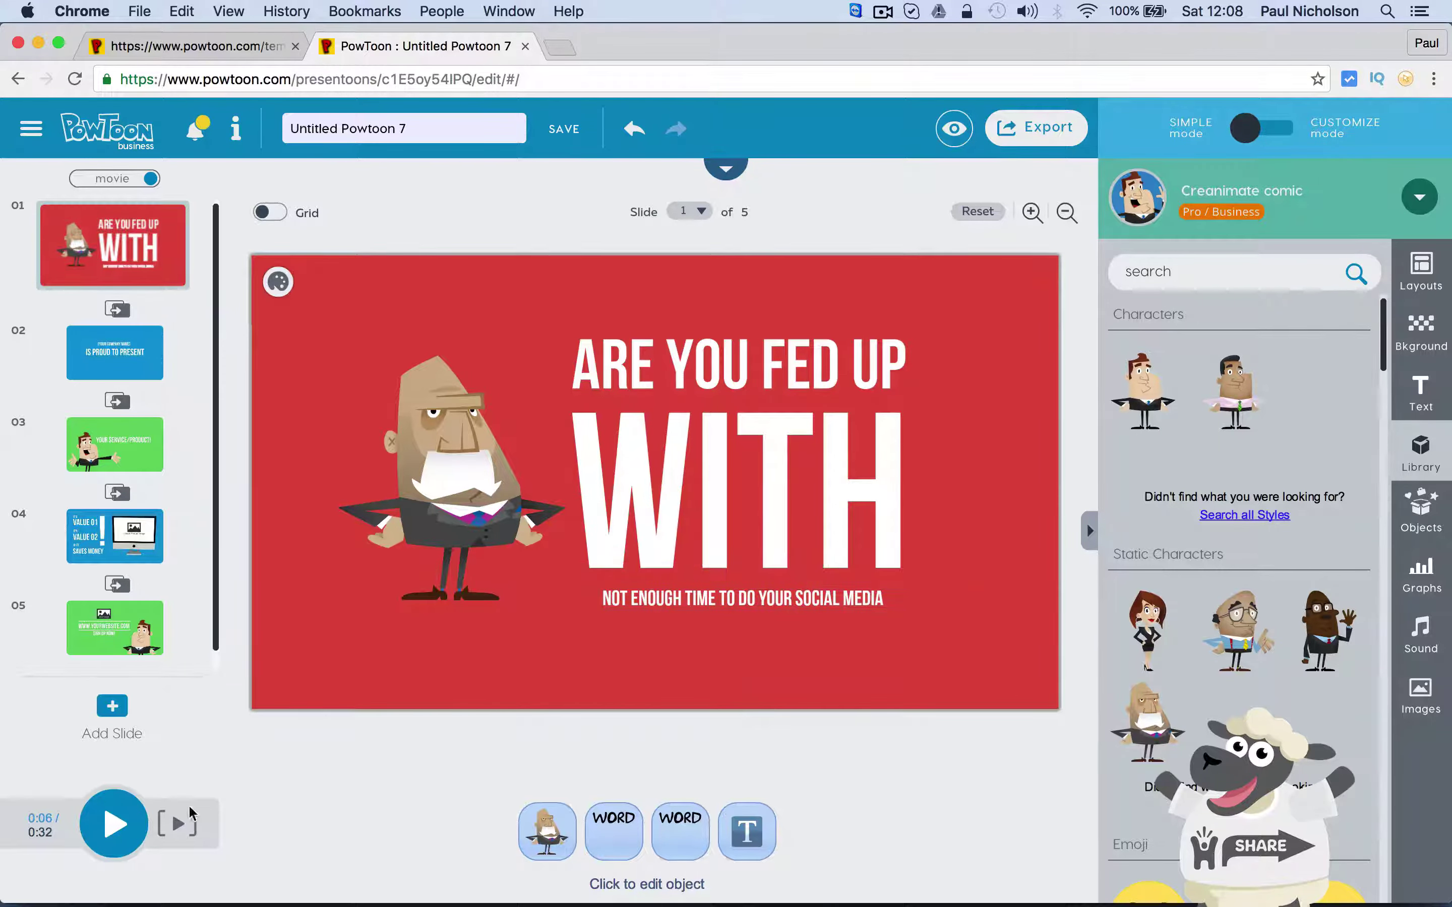
{"action": "left_click", "coordinate": [185, 821]}
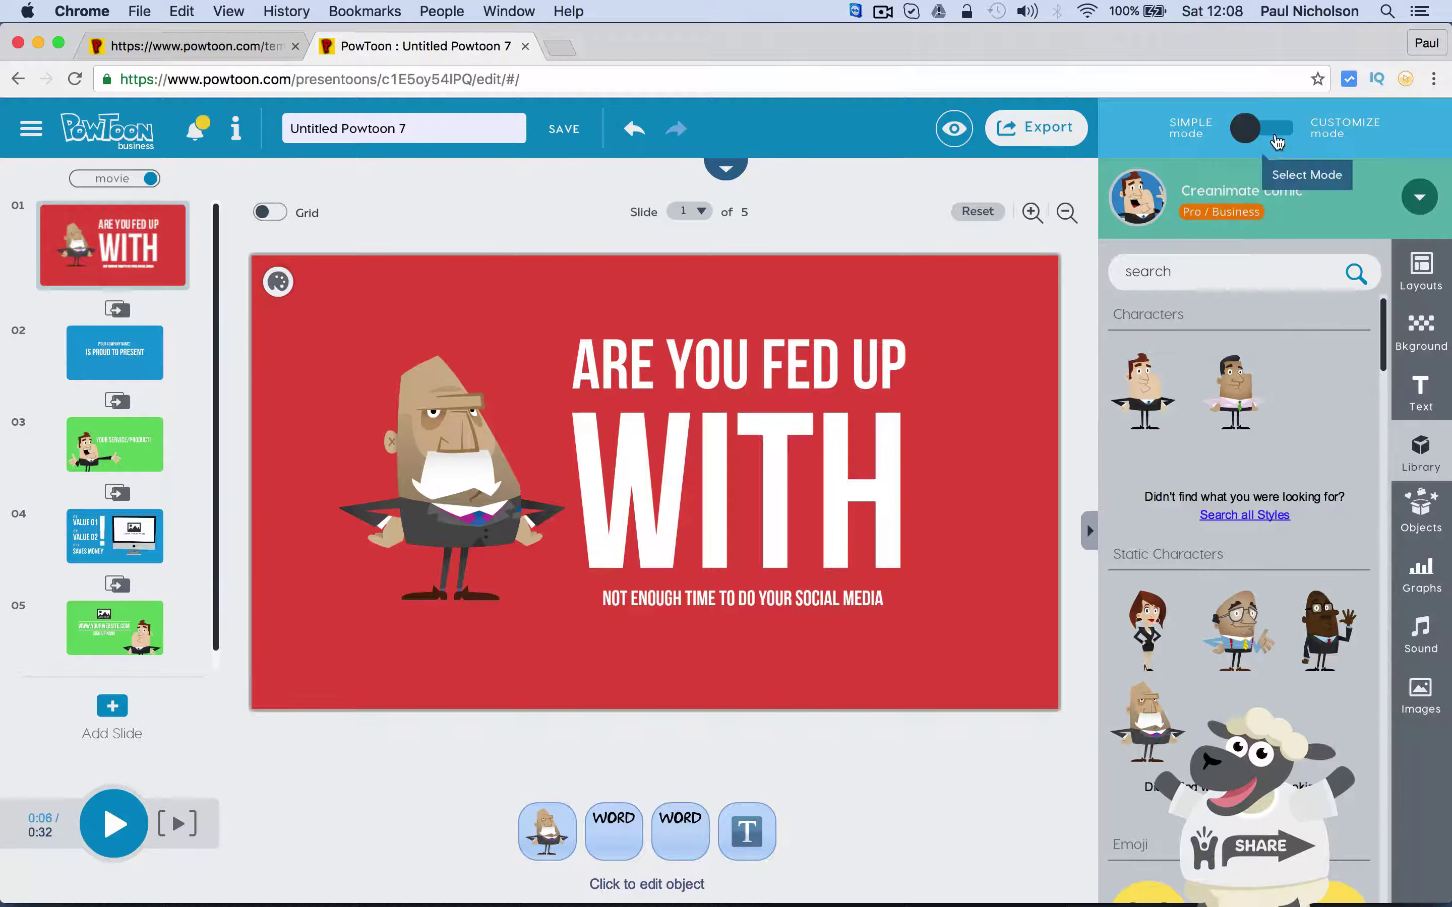
Switch the editor to Customize mode and dismiss the 'Use Powtoon in 7 clicks' tip.
{"action": "left_click", "coordinate": [1276, 140]}
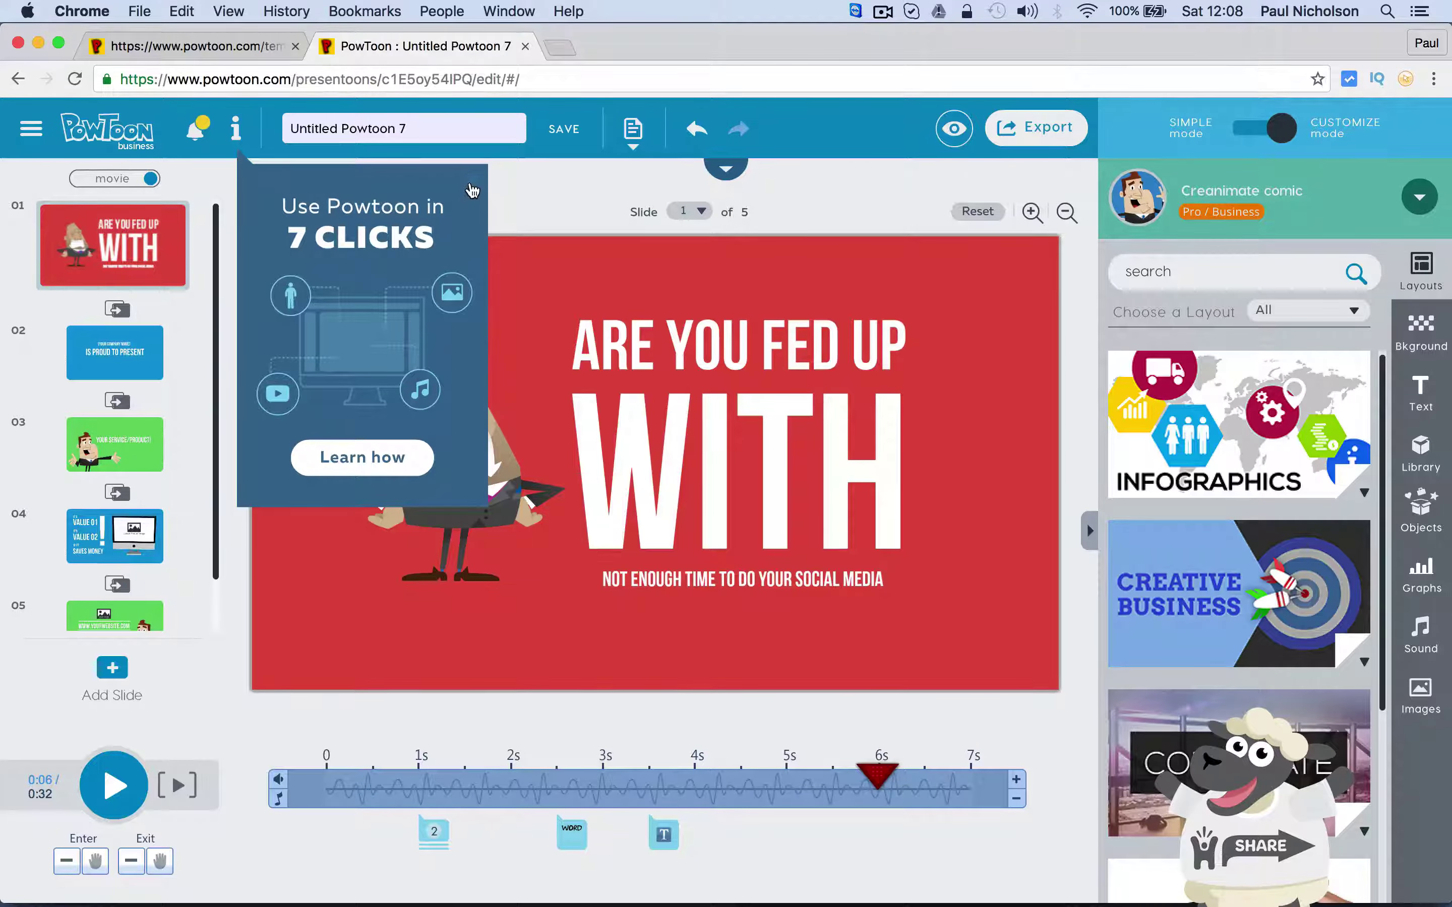
{"action": "left_click", "coordinate": [472, 190]}
{"action": "scroll", "coordinate": [1309, 686], "scroll_direction": "down", "scroll_amount": 5}
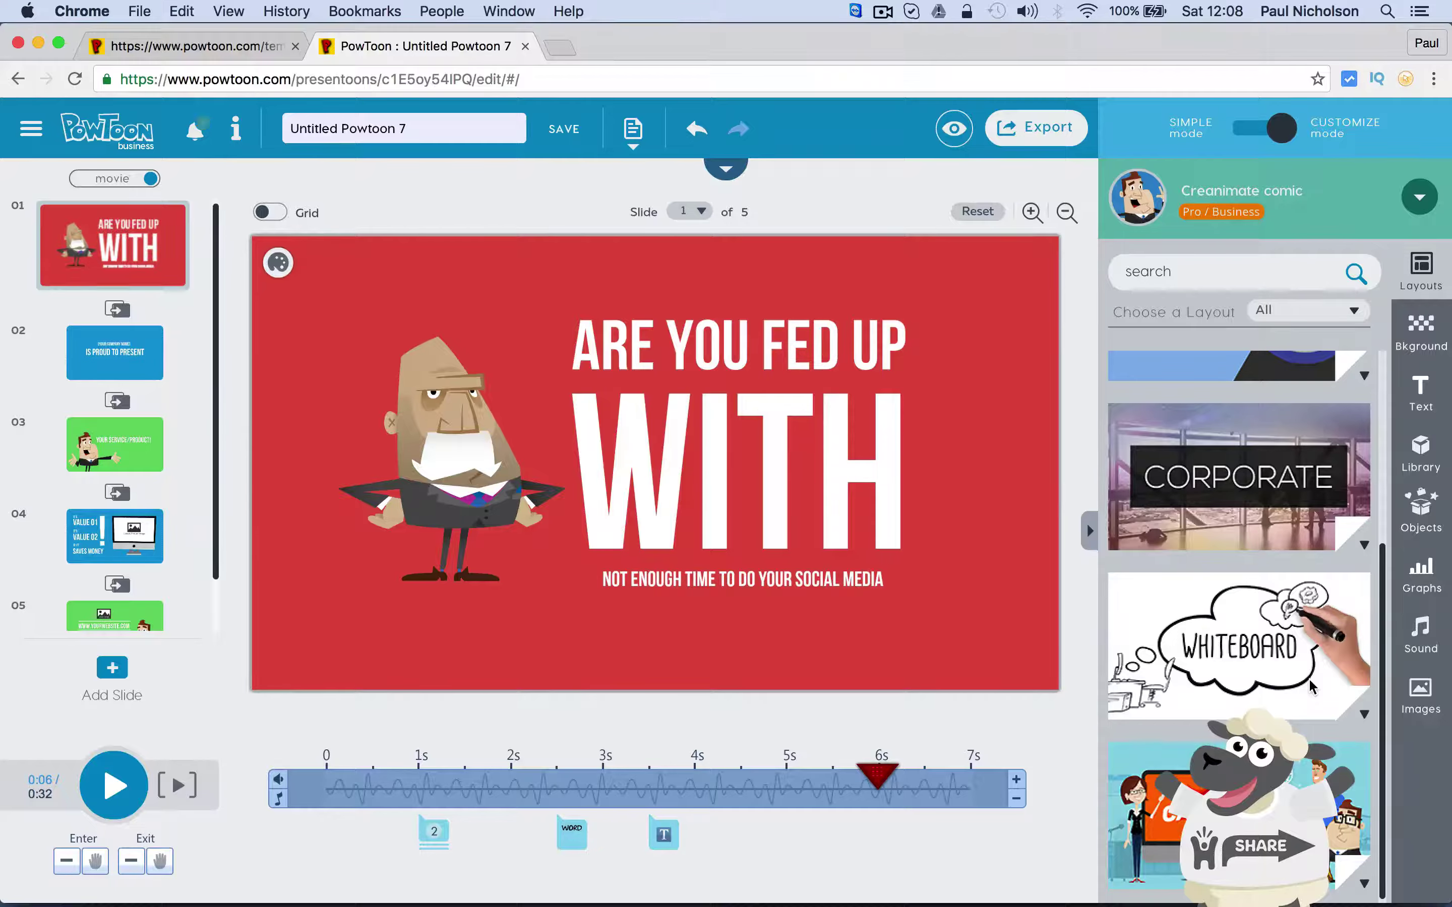
{"action": "scroll", "coordinate": [1310, 686], "scroll_direction": "up", "scroll_amount": 5}
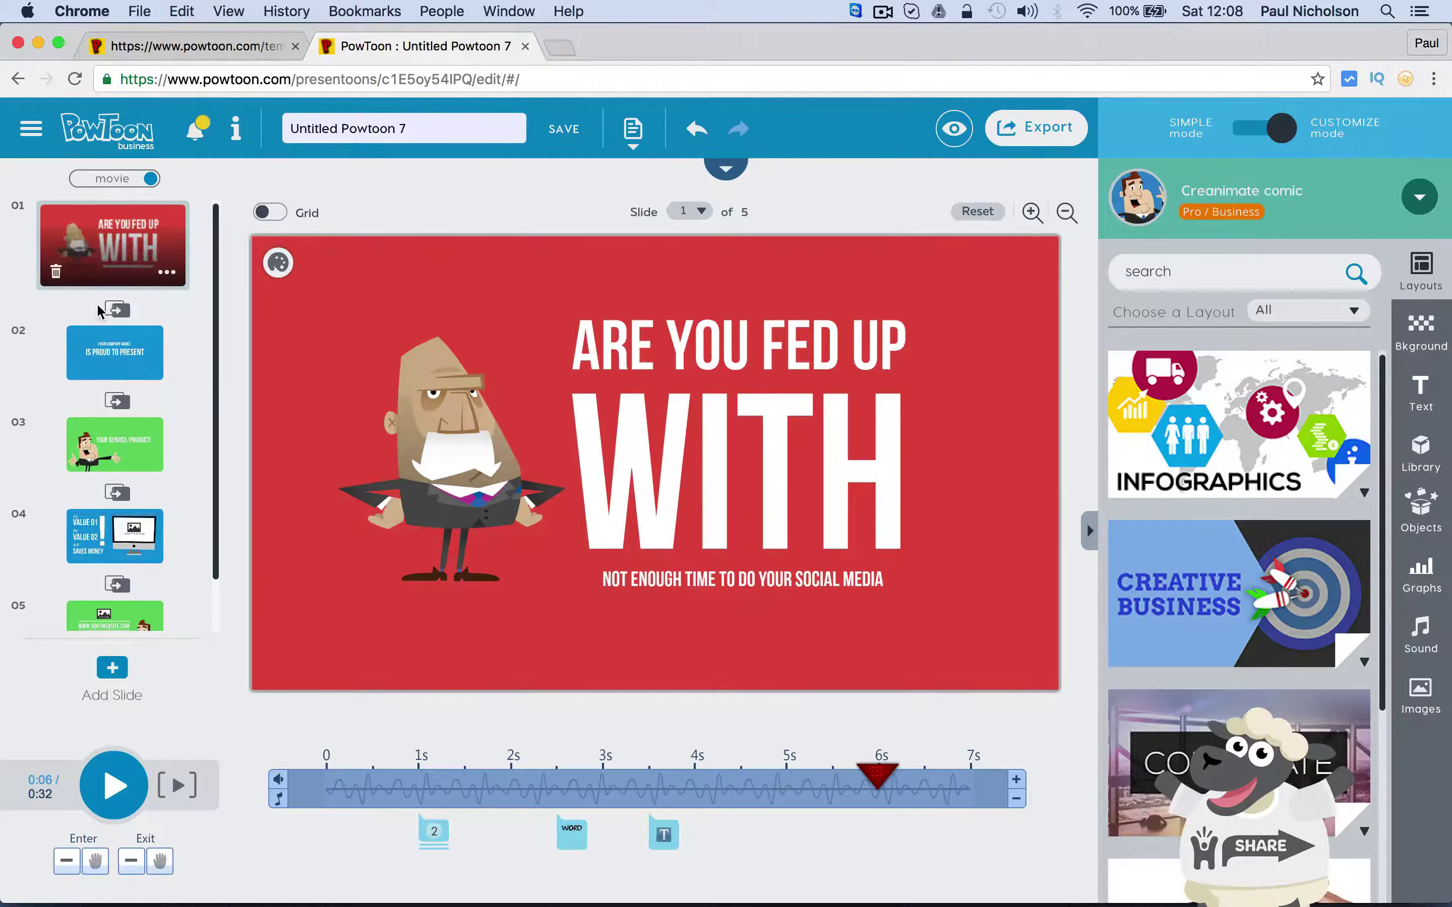
Rename slide 2's company name to 'HAPPY-ME LTD.', centre it, then go to slide 3.
{"action": "left_click", "coordinate": [108, 351]}
{"action": "left_click", "coordinate": [685, 373]}
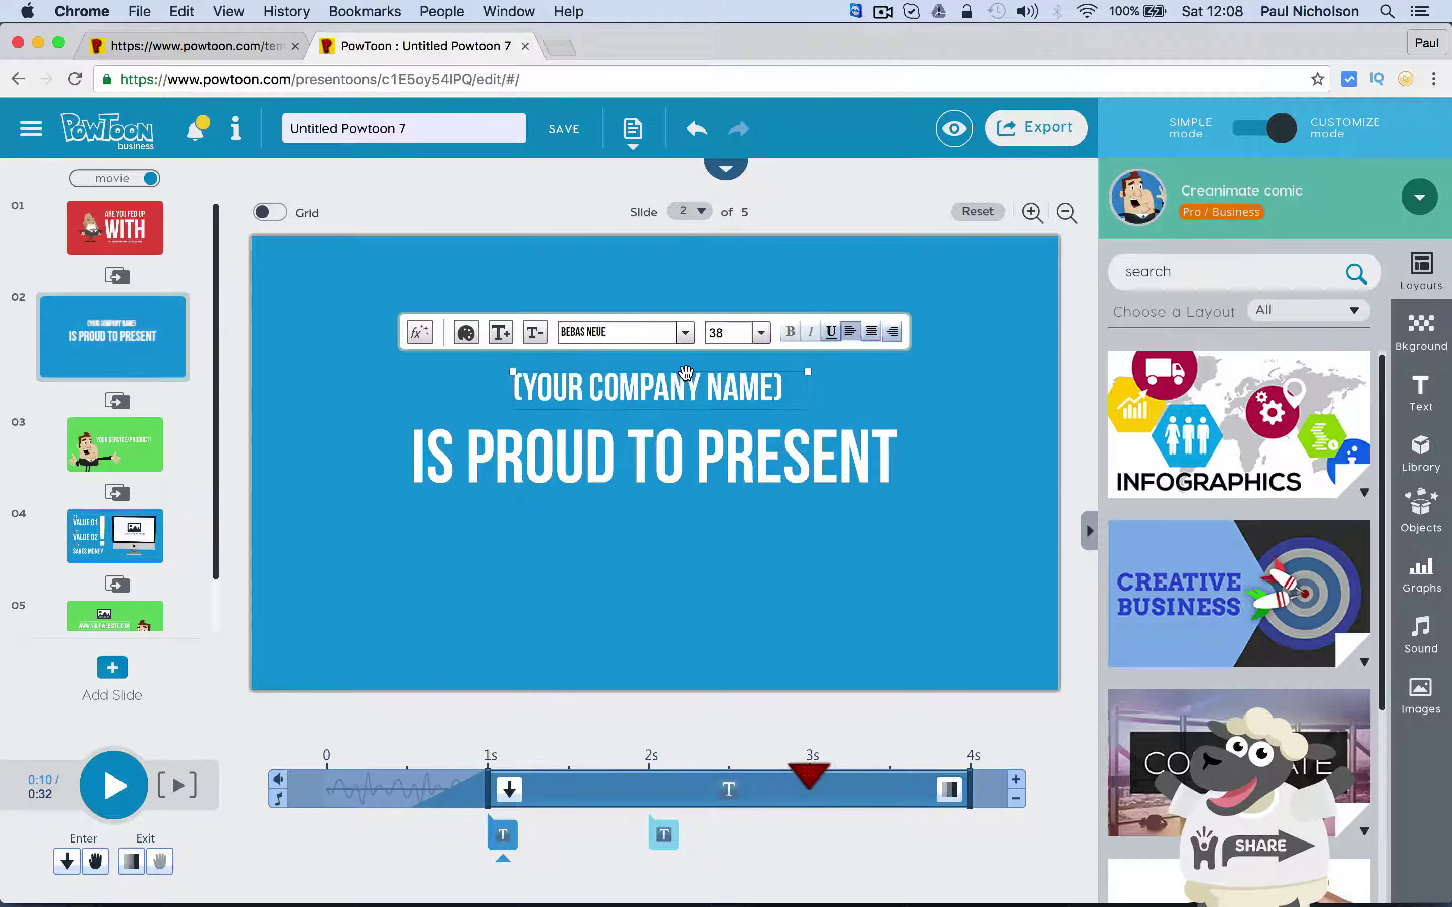
{"action": "left_click", "coordinate": [669, 390]}
{"action": "triple_click", "coordinate": [653, 391]}
{"action": "type", "text": "HAPPY-ME"}
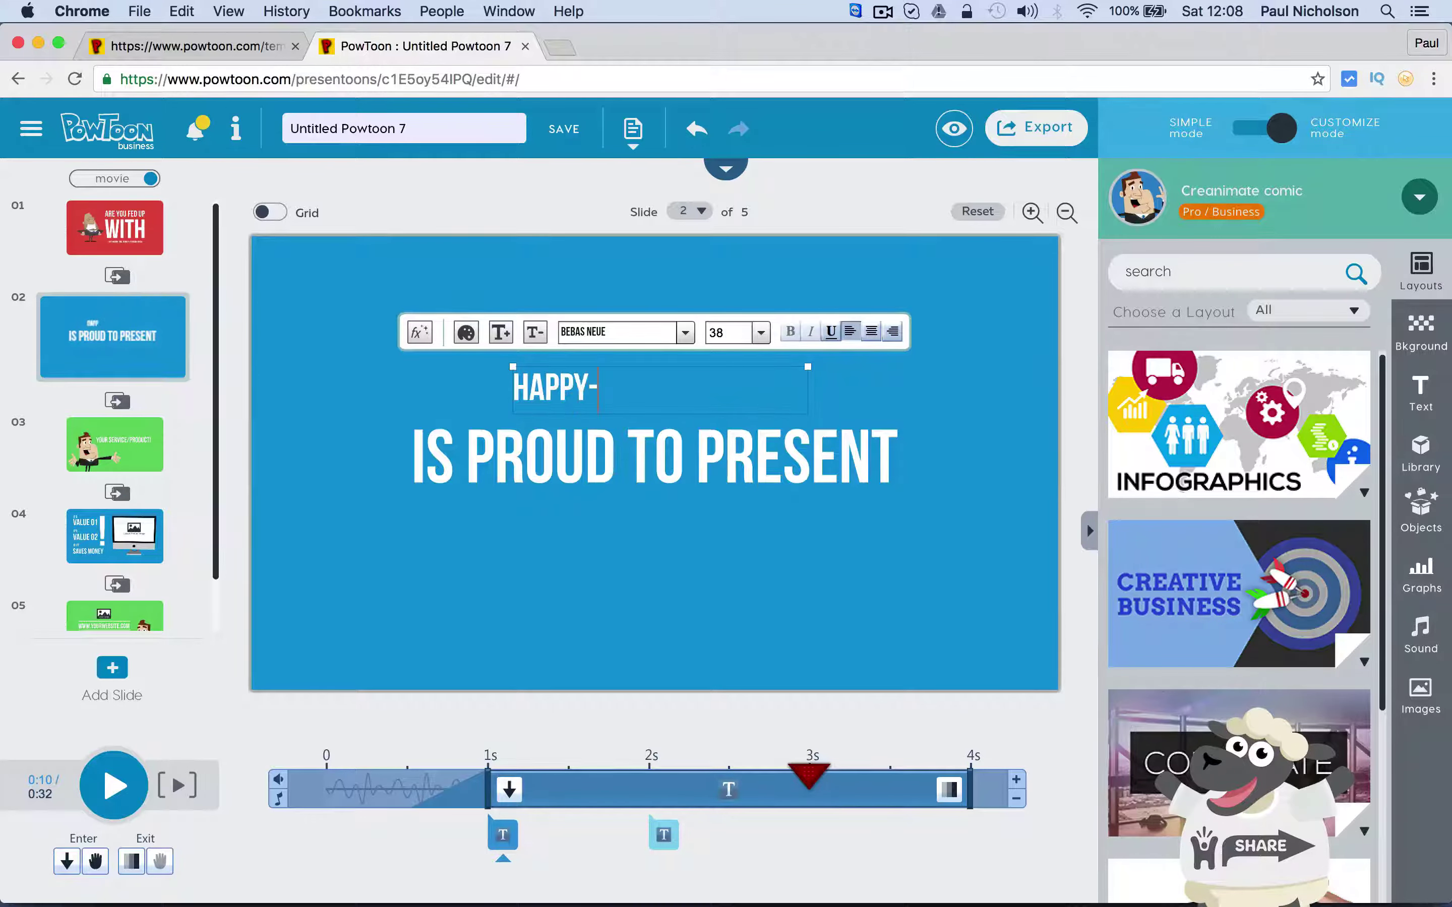
{"action": "type", "text": " LTD."}
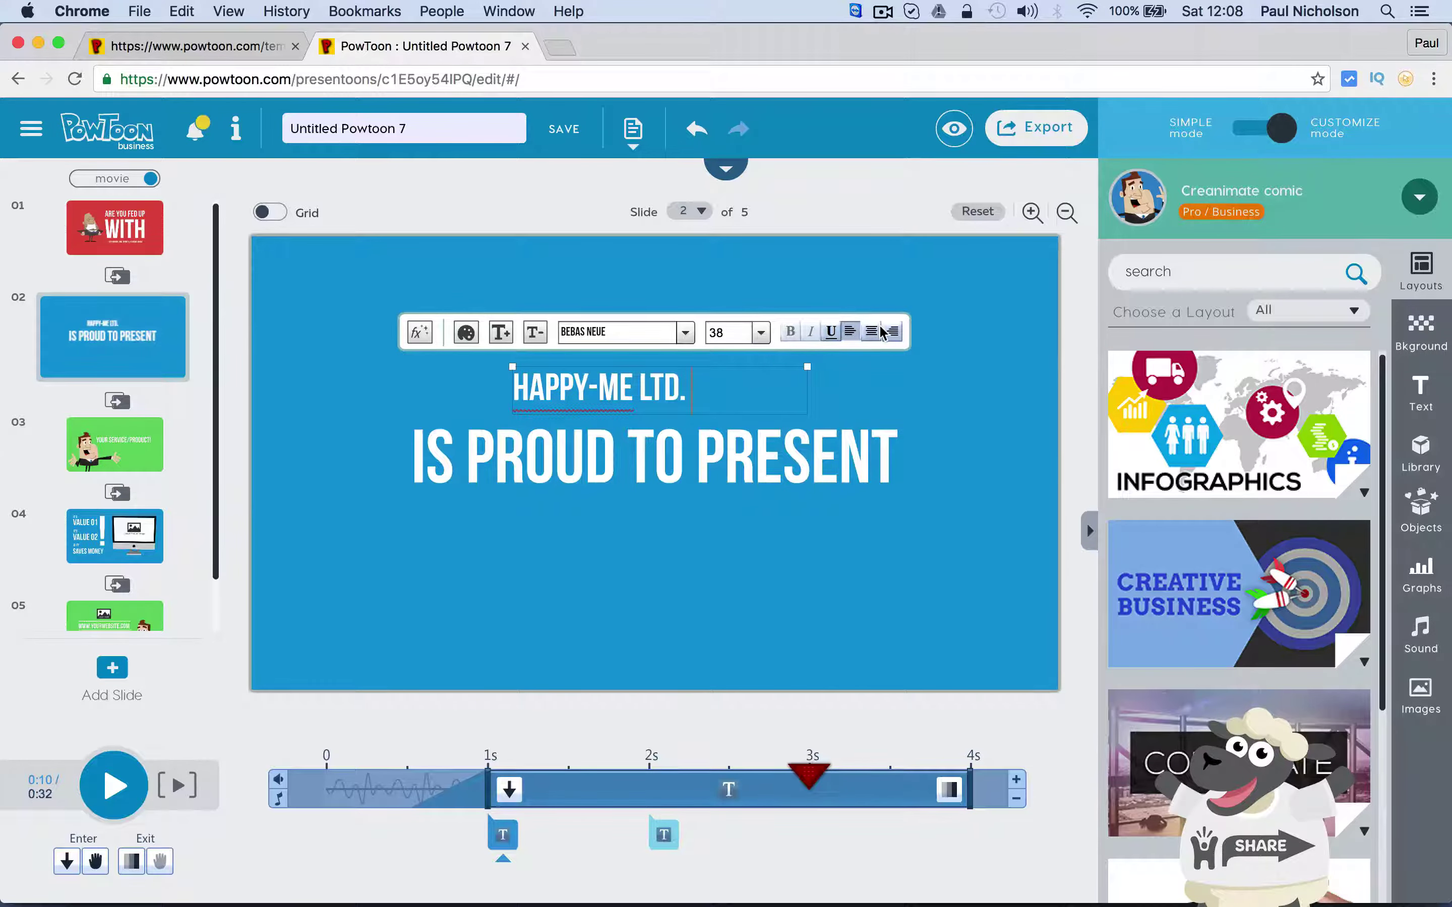
{"action": "left_click", "coordinate": [879, 331]}
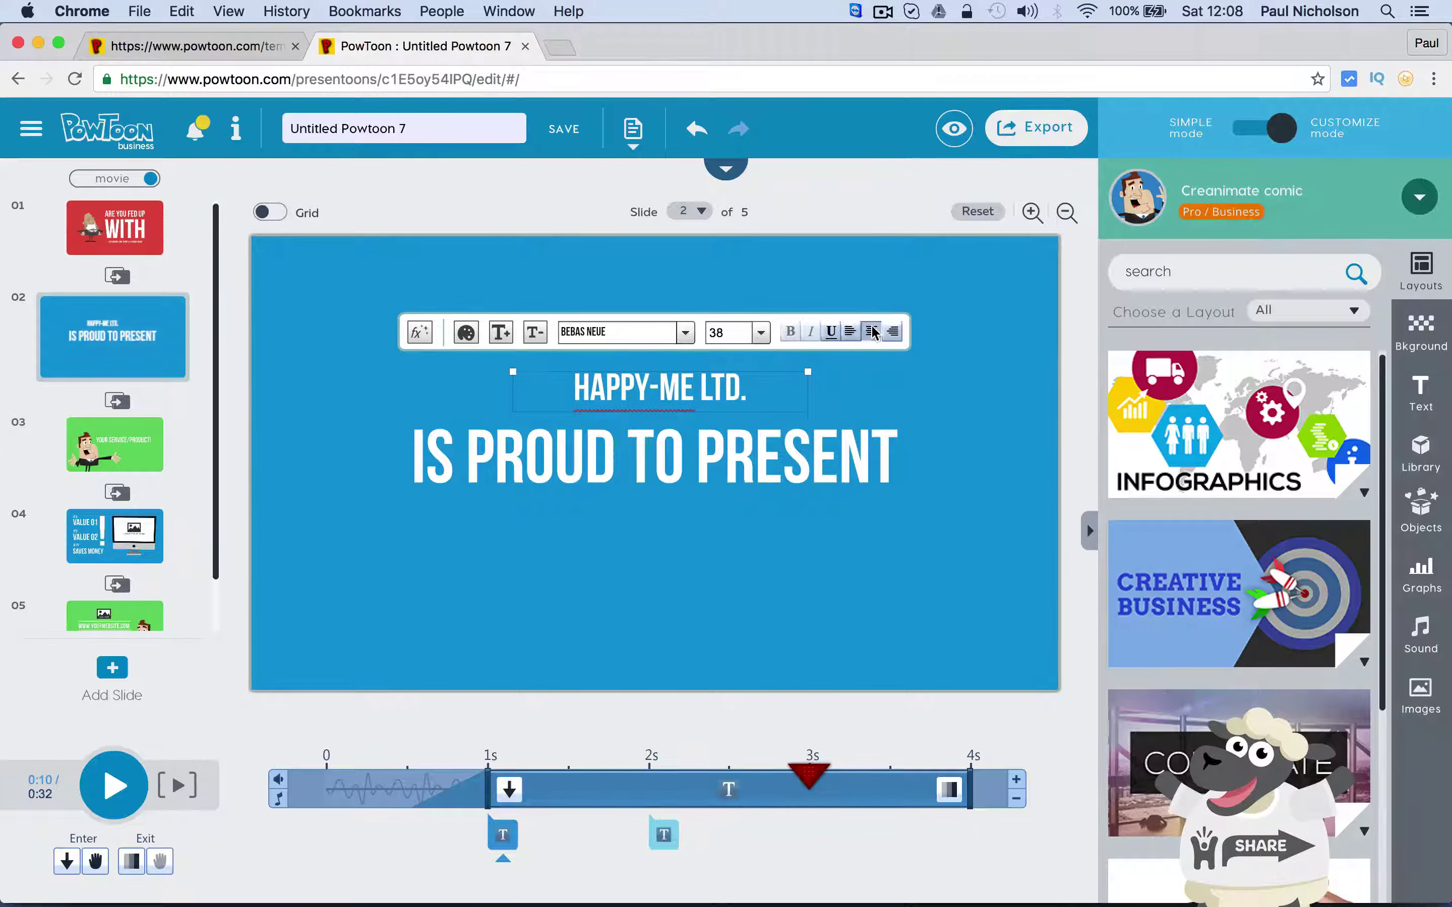
{"action": "left_click", "coordinate": [292, 723]}
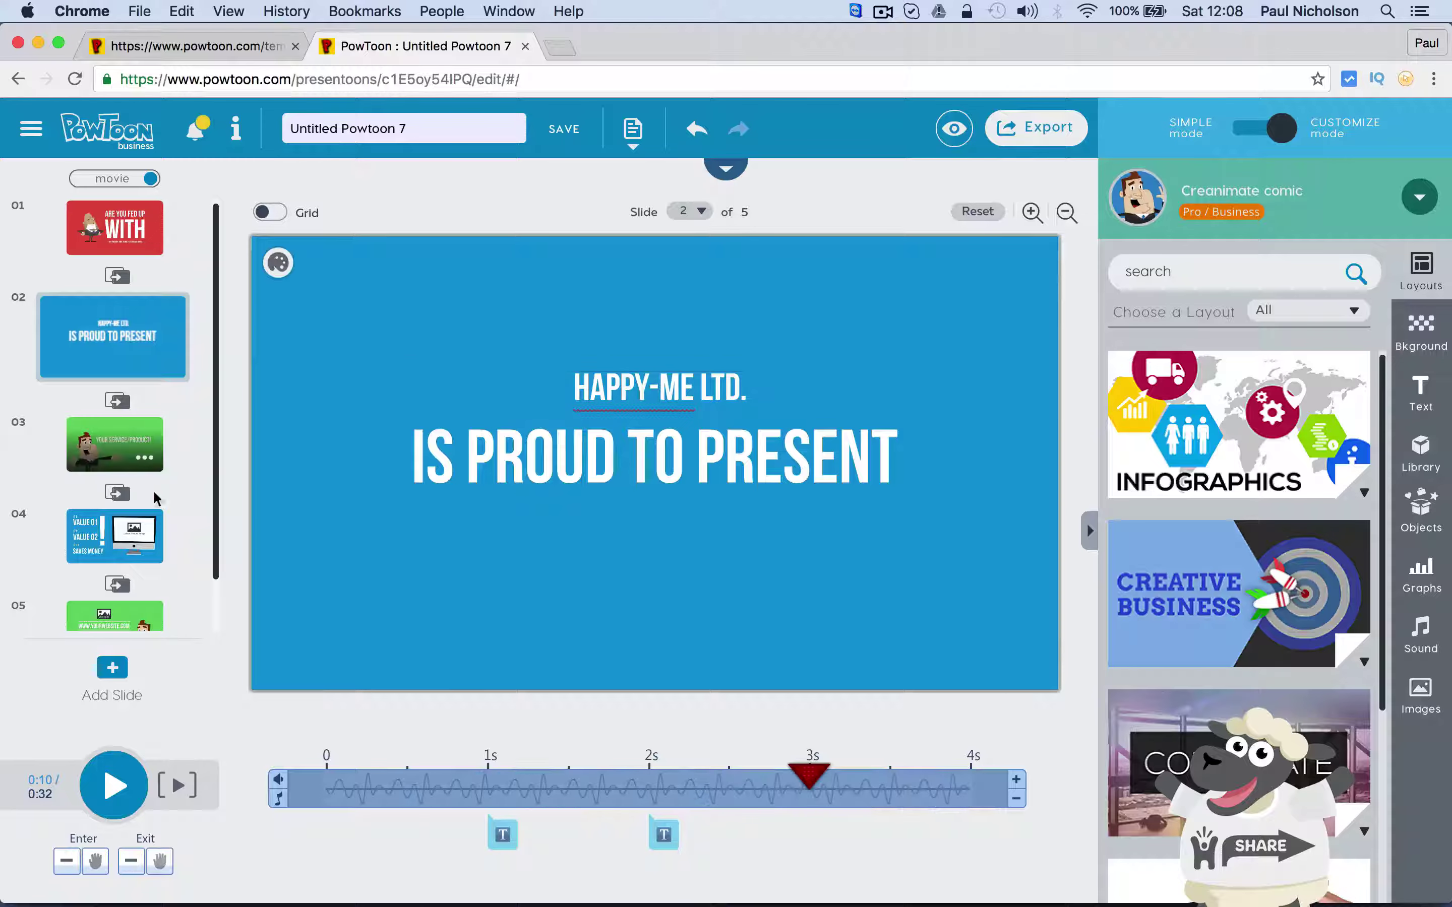
{"action": "left_click", "coordinate": [114, 444]}
{"action": "left_click", "coordinate": [558, 447]}
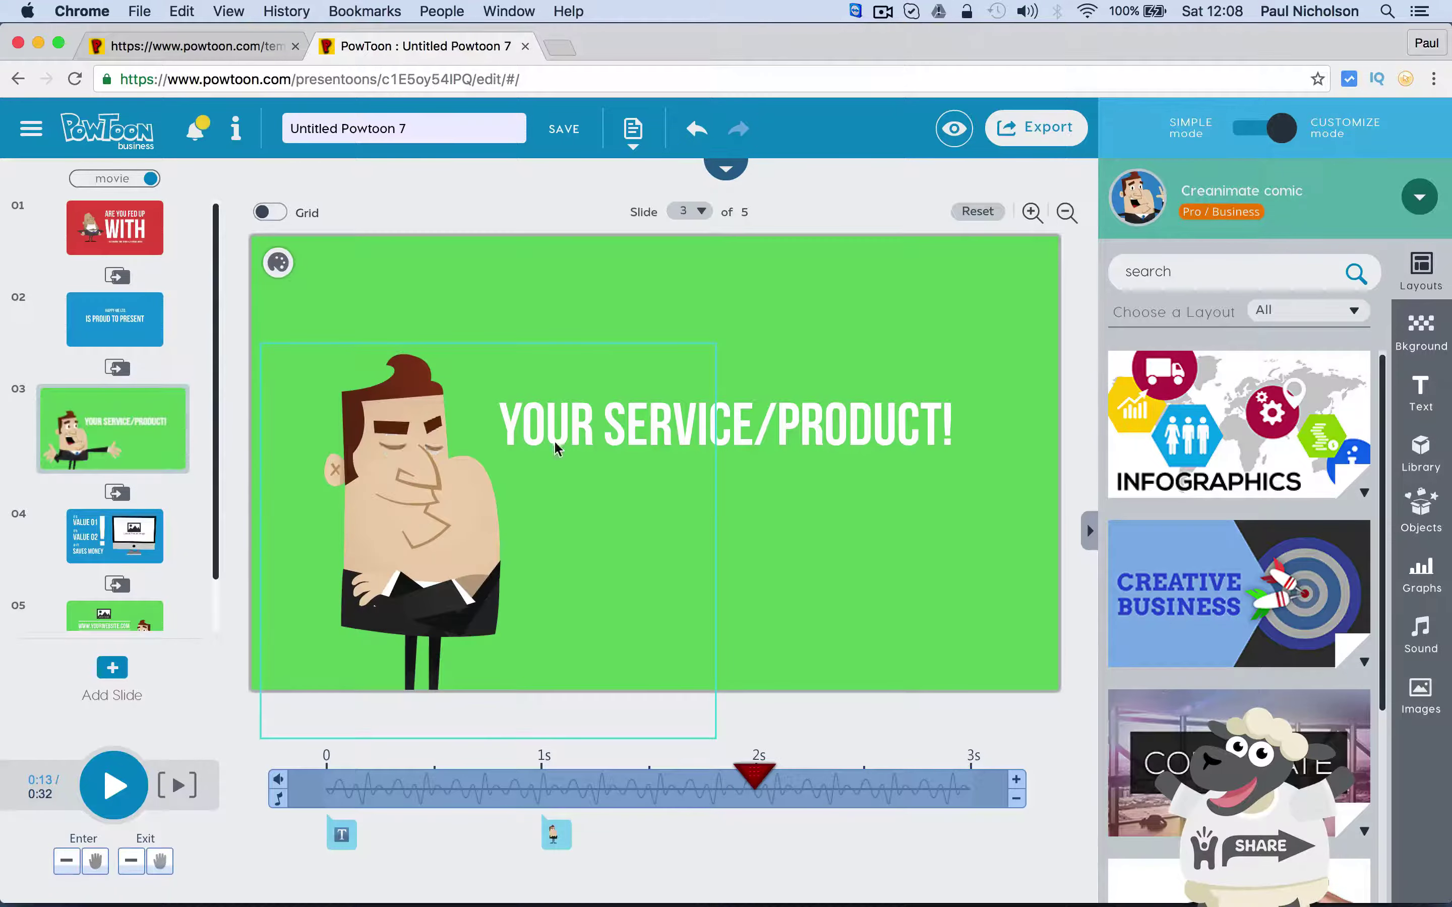
Retype slide 3's 'YOUR SERVICE/PRODUCT!' heading as 'HAPPYMESOCIAL.COM' and preview the slide.
{"action": "left_click", "coordinate": [823, 427]}
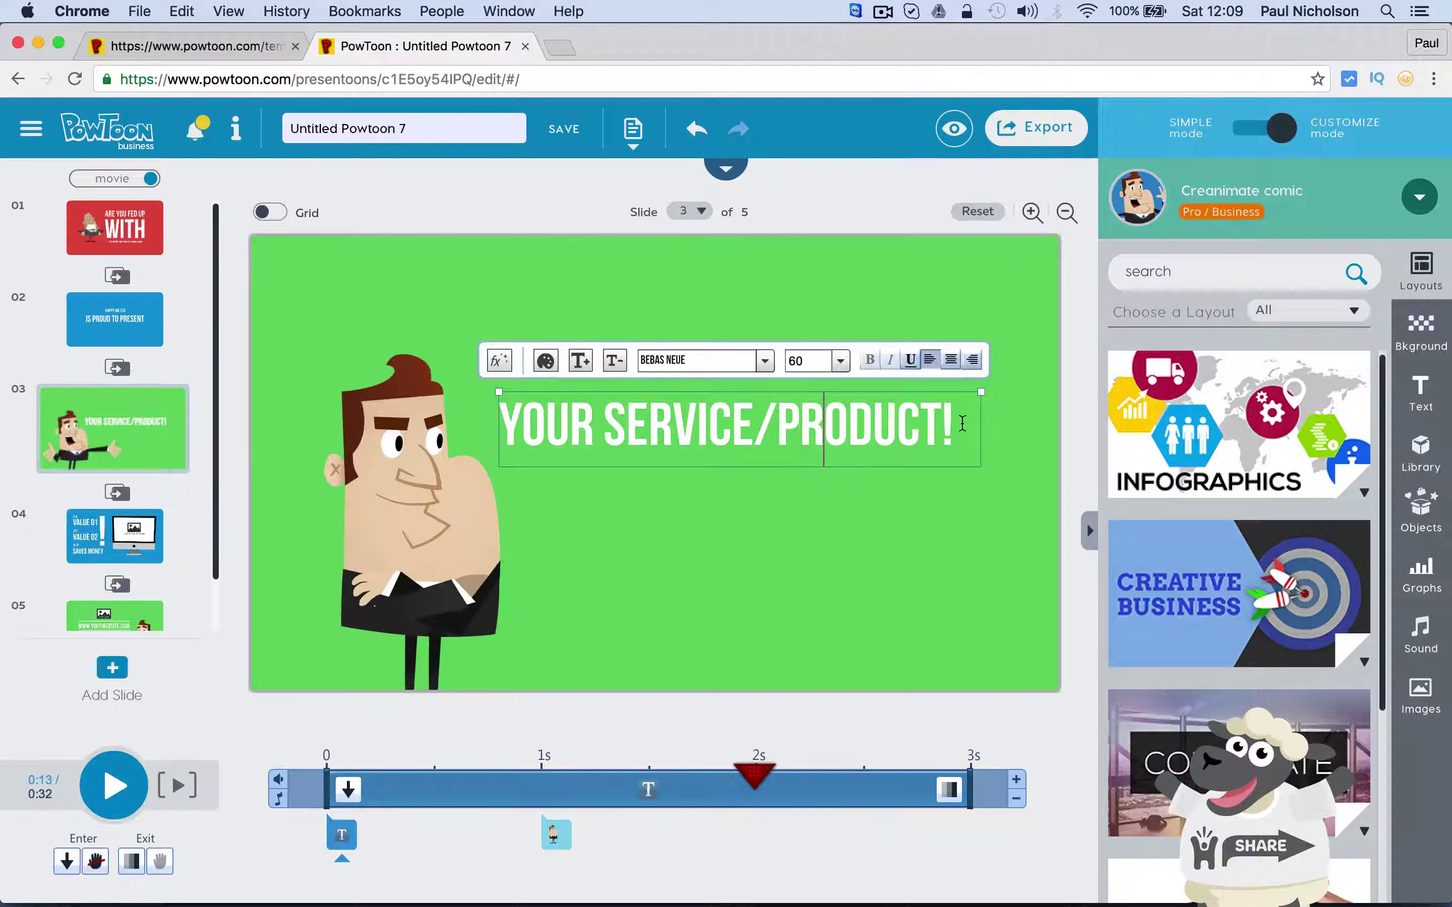
{"action": "left_click_drag", "start_coordinate": [951, 427], "coordinate": [500, 428]}
{"action": "type", "text": "HAPP"}
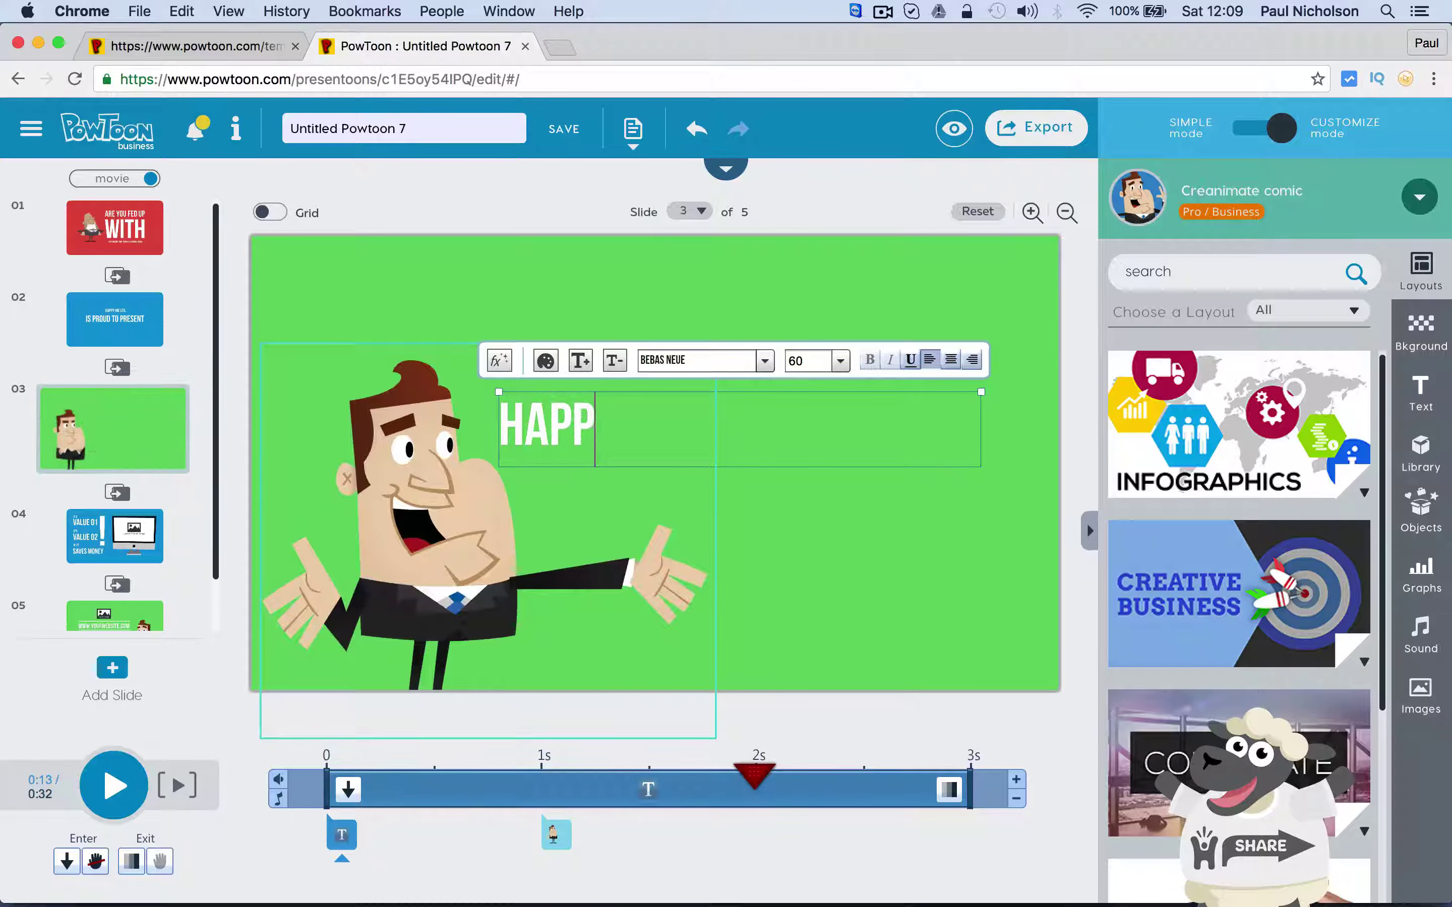
{"action": "type", "text": "YMESOICA"}
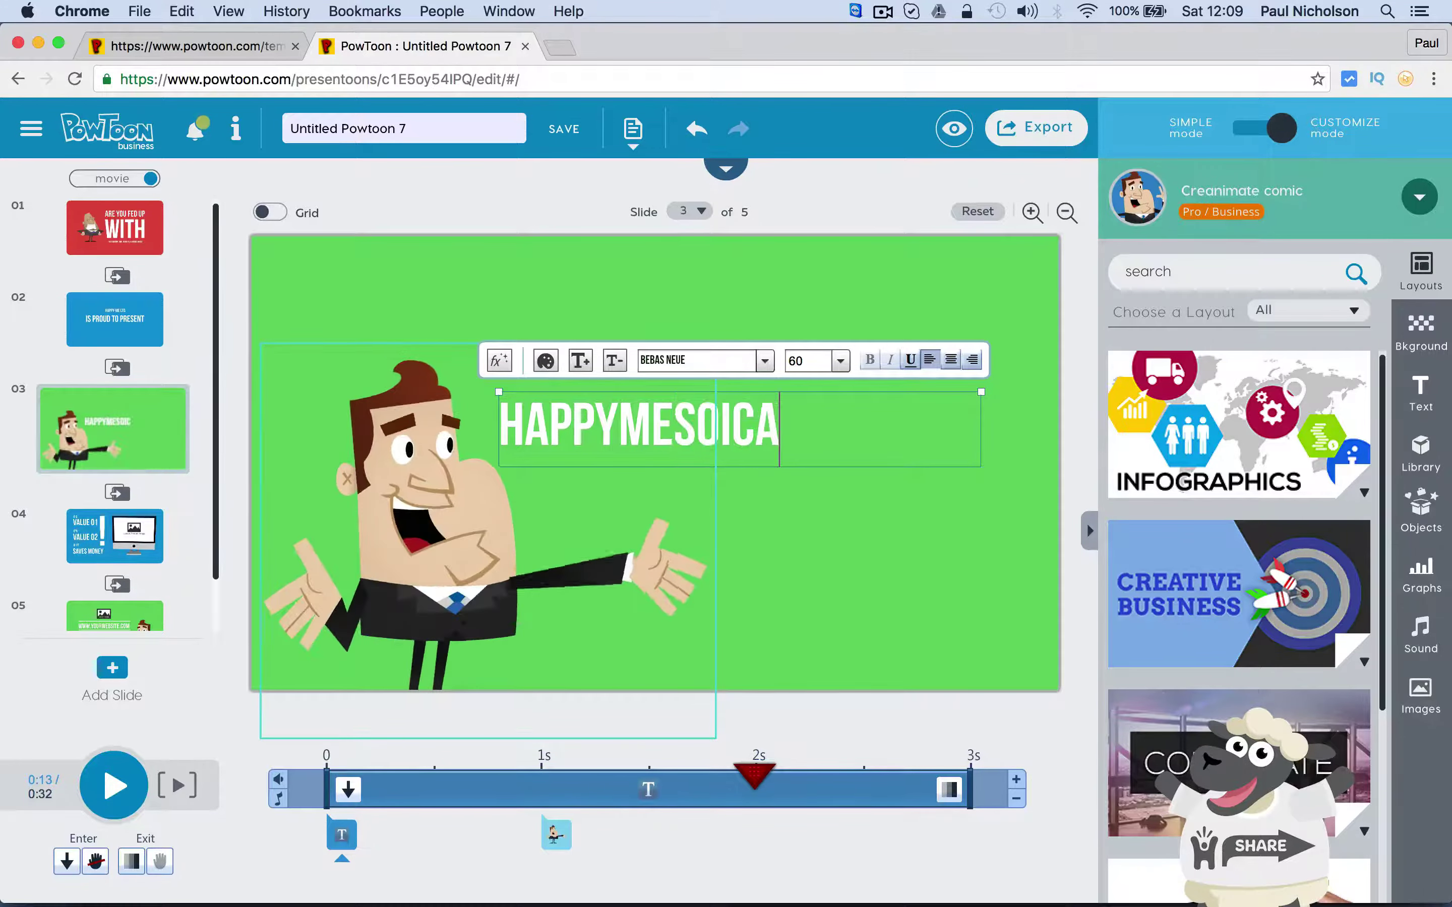
{"action": "key", "text": "BackSpace"}
{"action": "key", "text": "BackSpace"}
{"action": "key", "text": "BackSpace"}
{"action": "type", "text": "CIAL.C"}
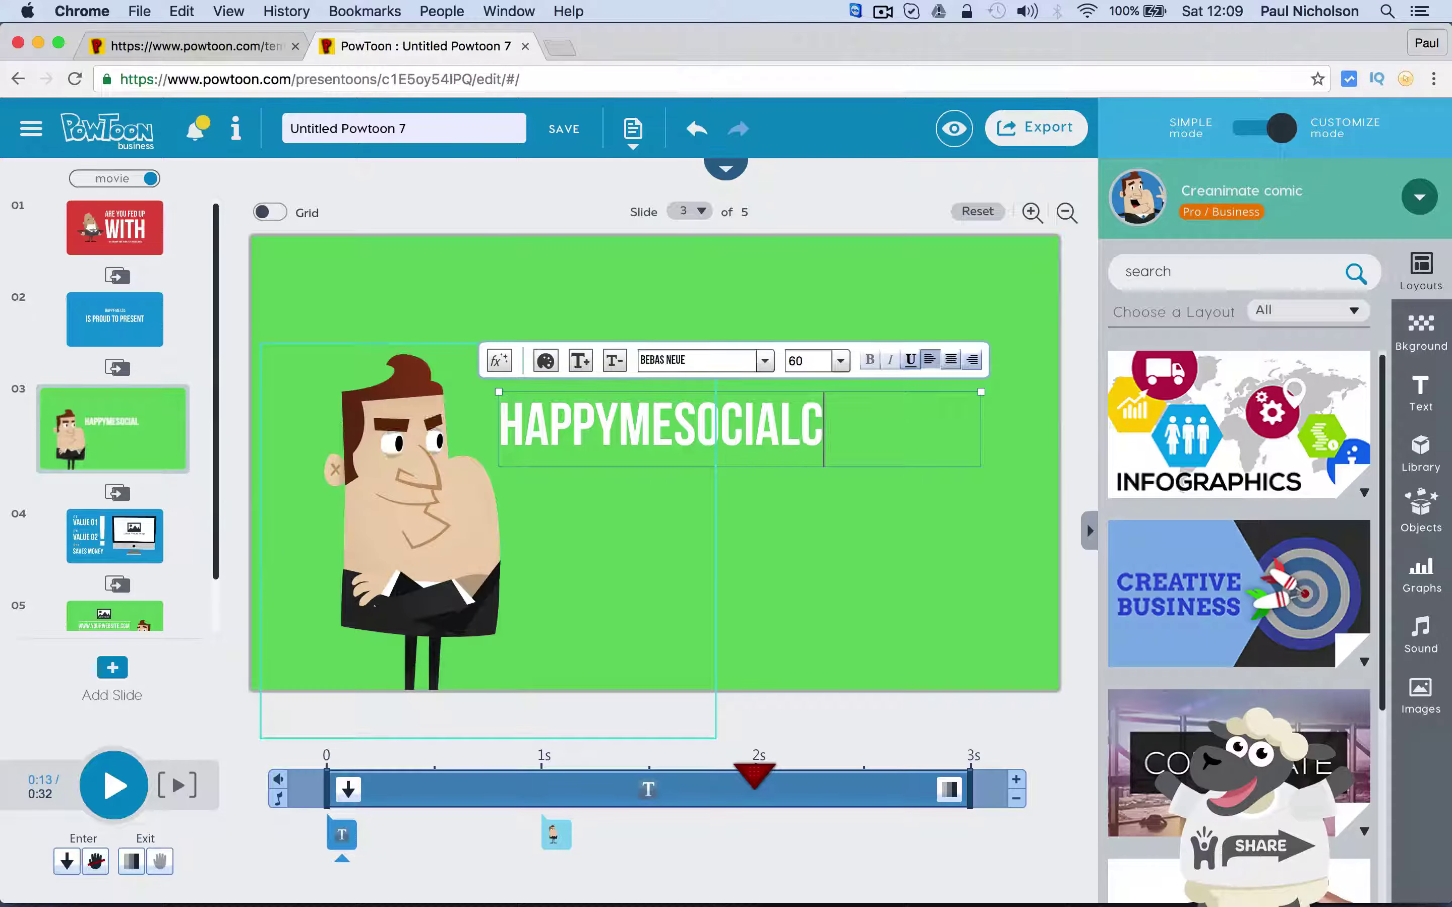
{"action": "key", "text": "BackSpace"}
{"action": "type", "text": ".COM"}
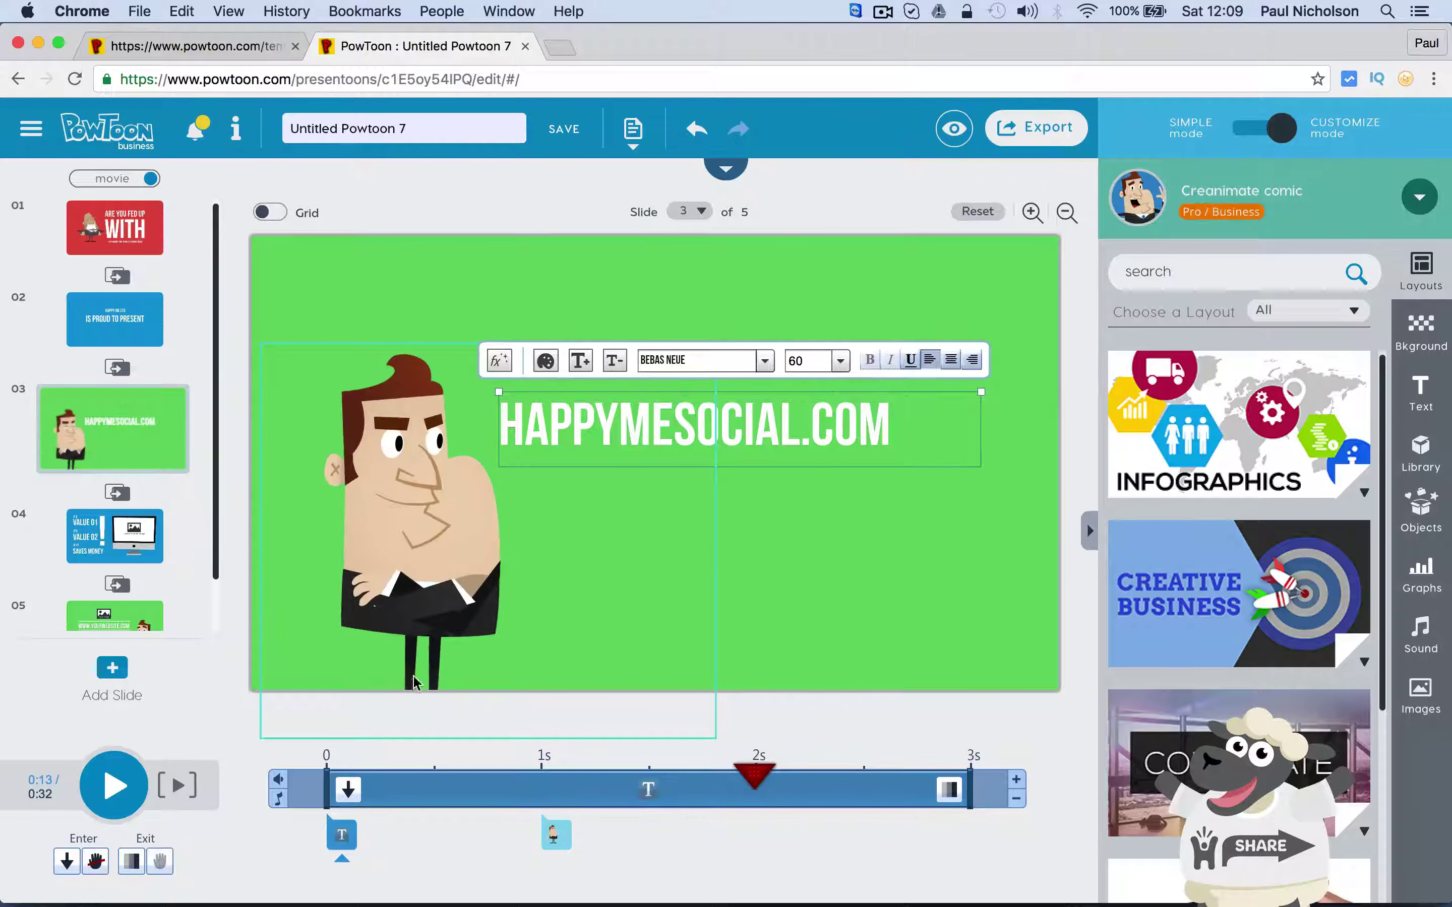
{"action": "left_click", "coordinate": [180, 787]}
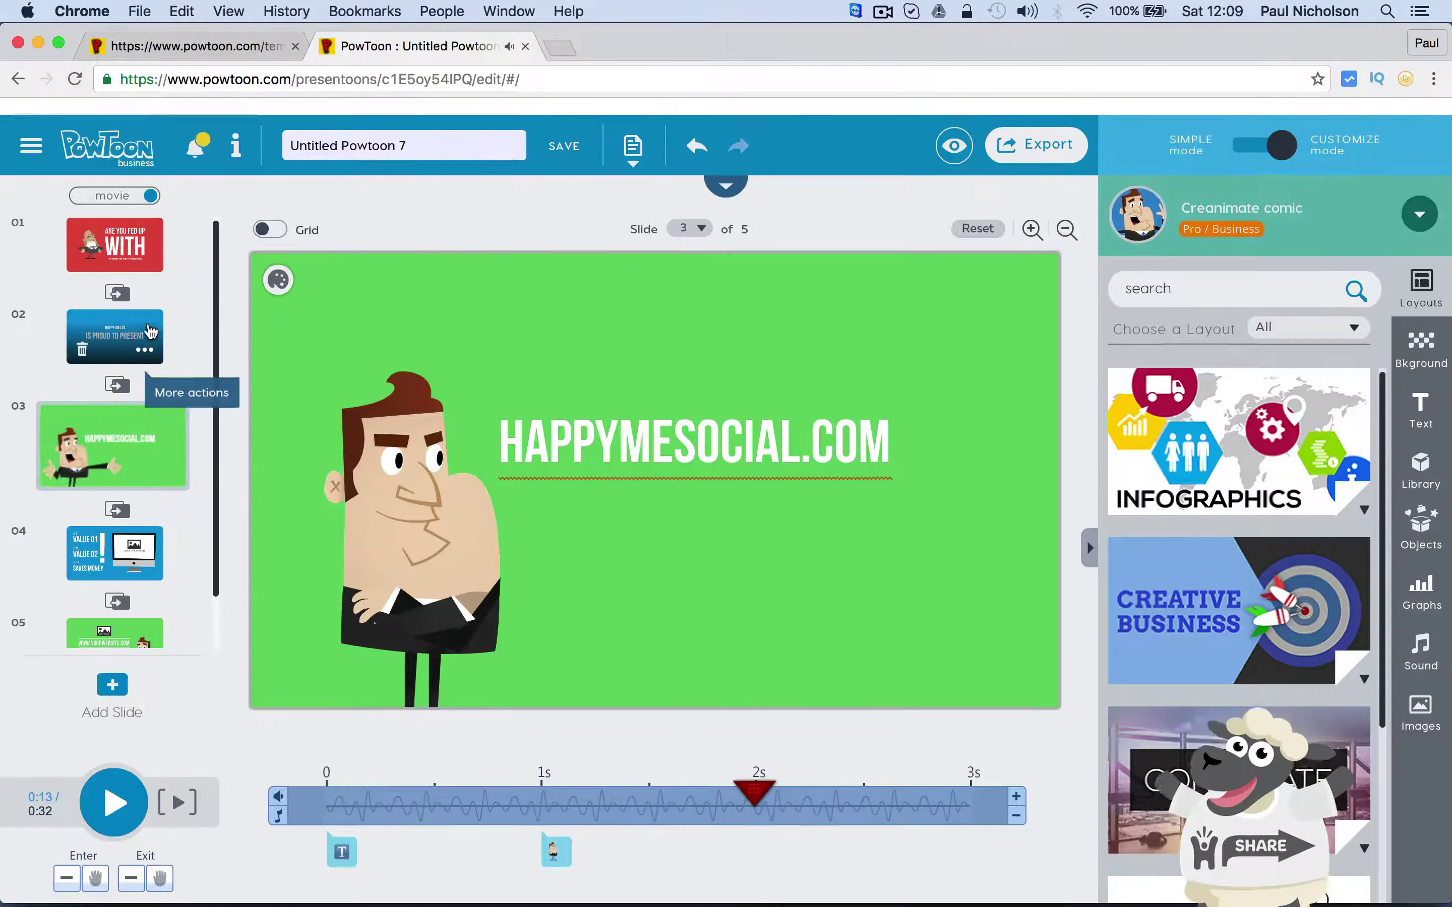
Play the movie from slide 1, pause on slide 4 and select its VALUE 02 text.
{"action": "left_click", "coordinate": [120, 231]}
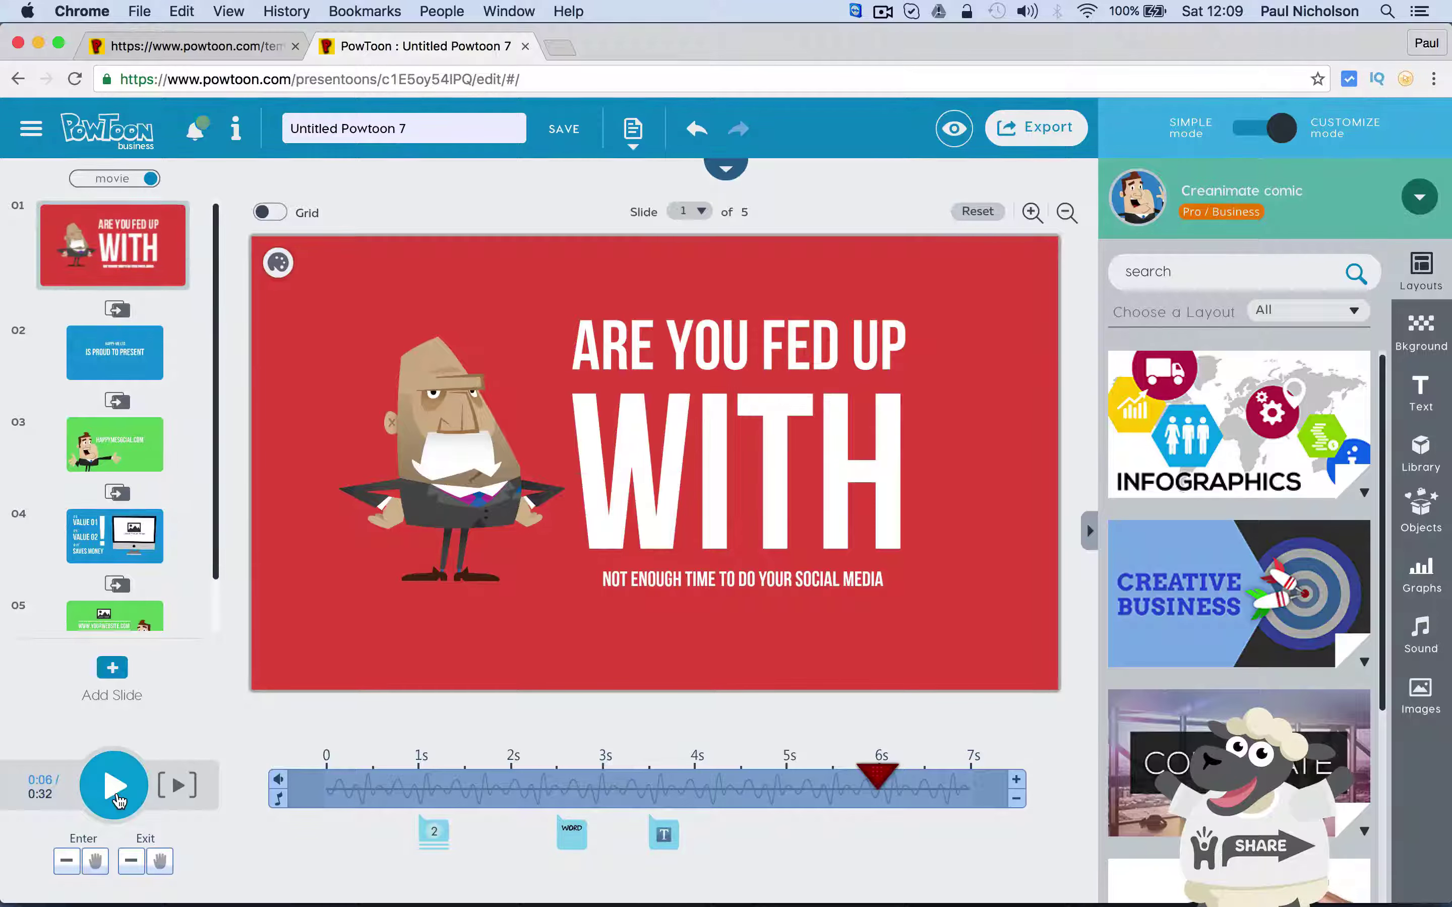
{"action": "left_click", "coordinate": [117, 795]}
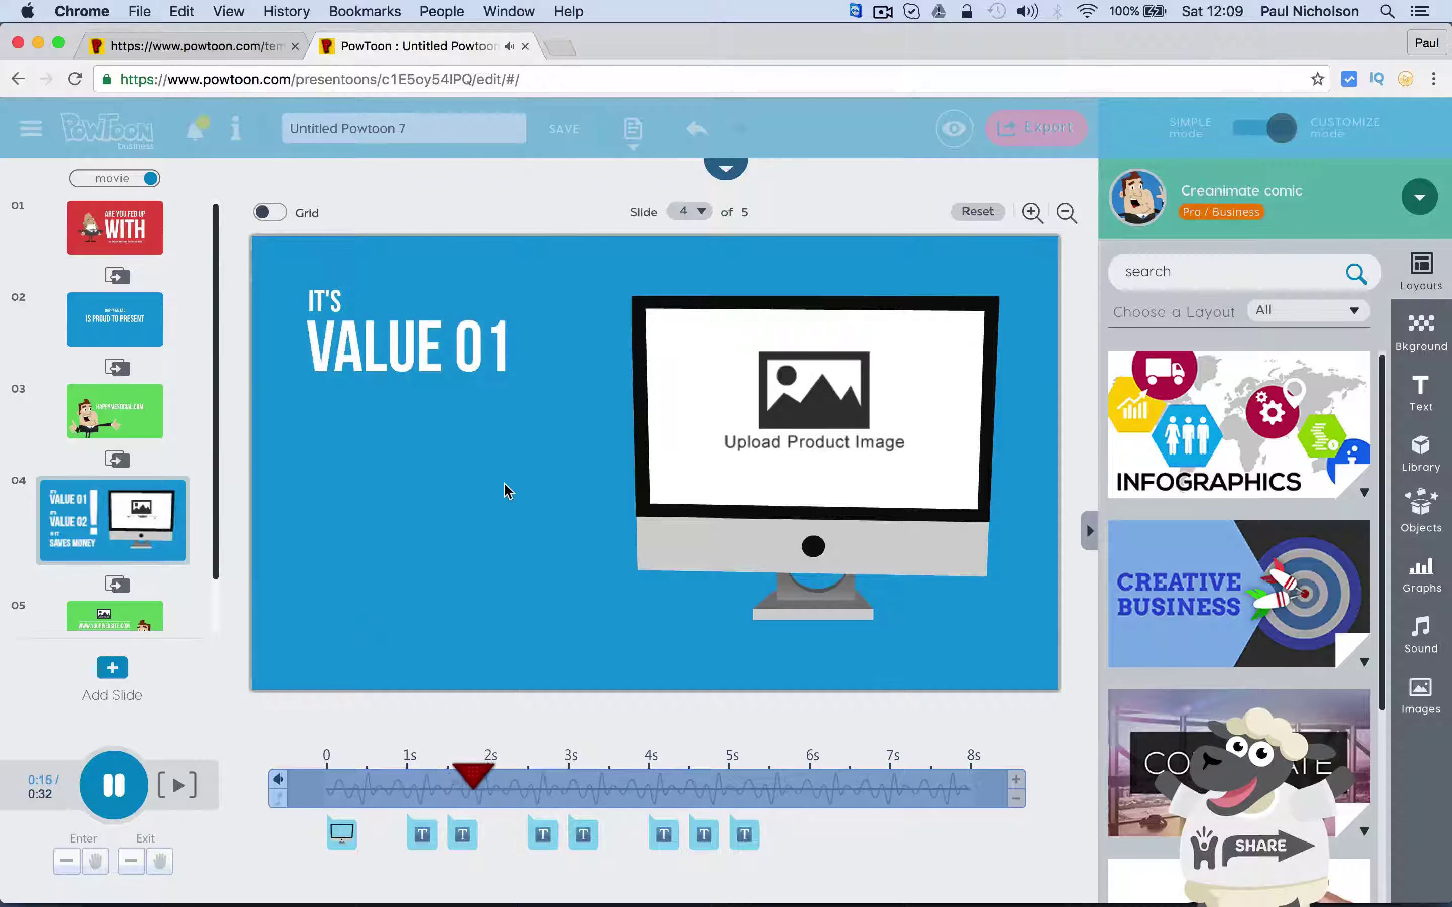
{"action": "left_click", "coordinate": [520, 377]}
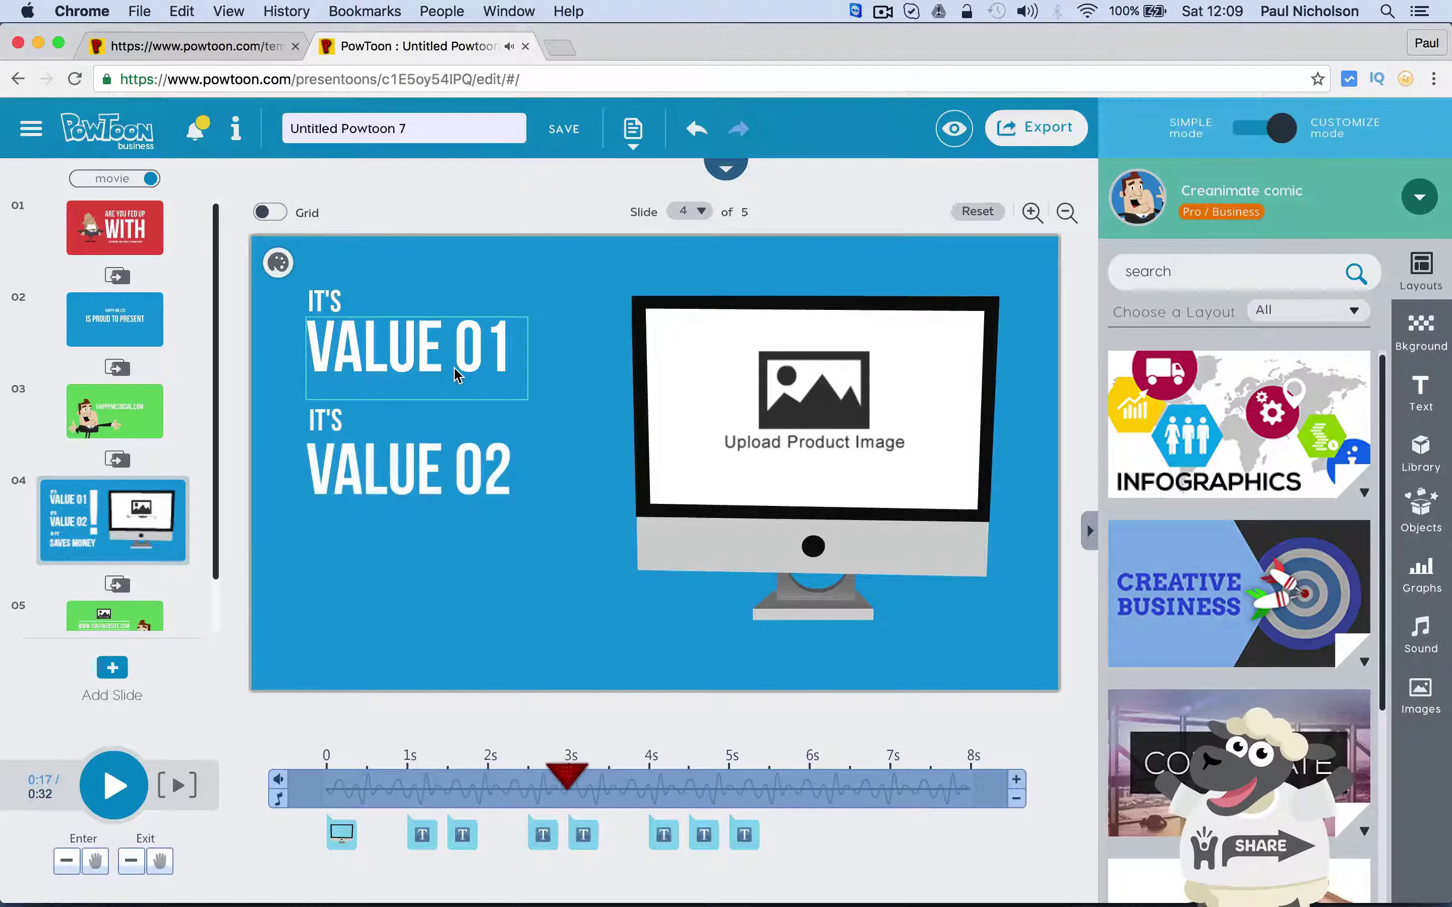
{"action": "left_click", "coordinate": [445, 459]}
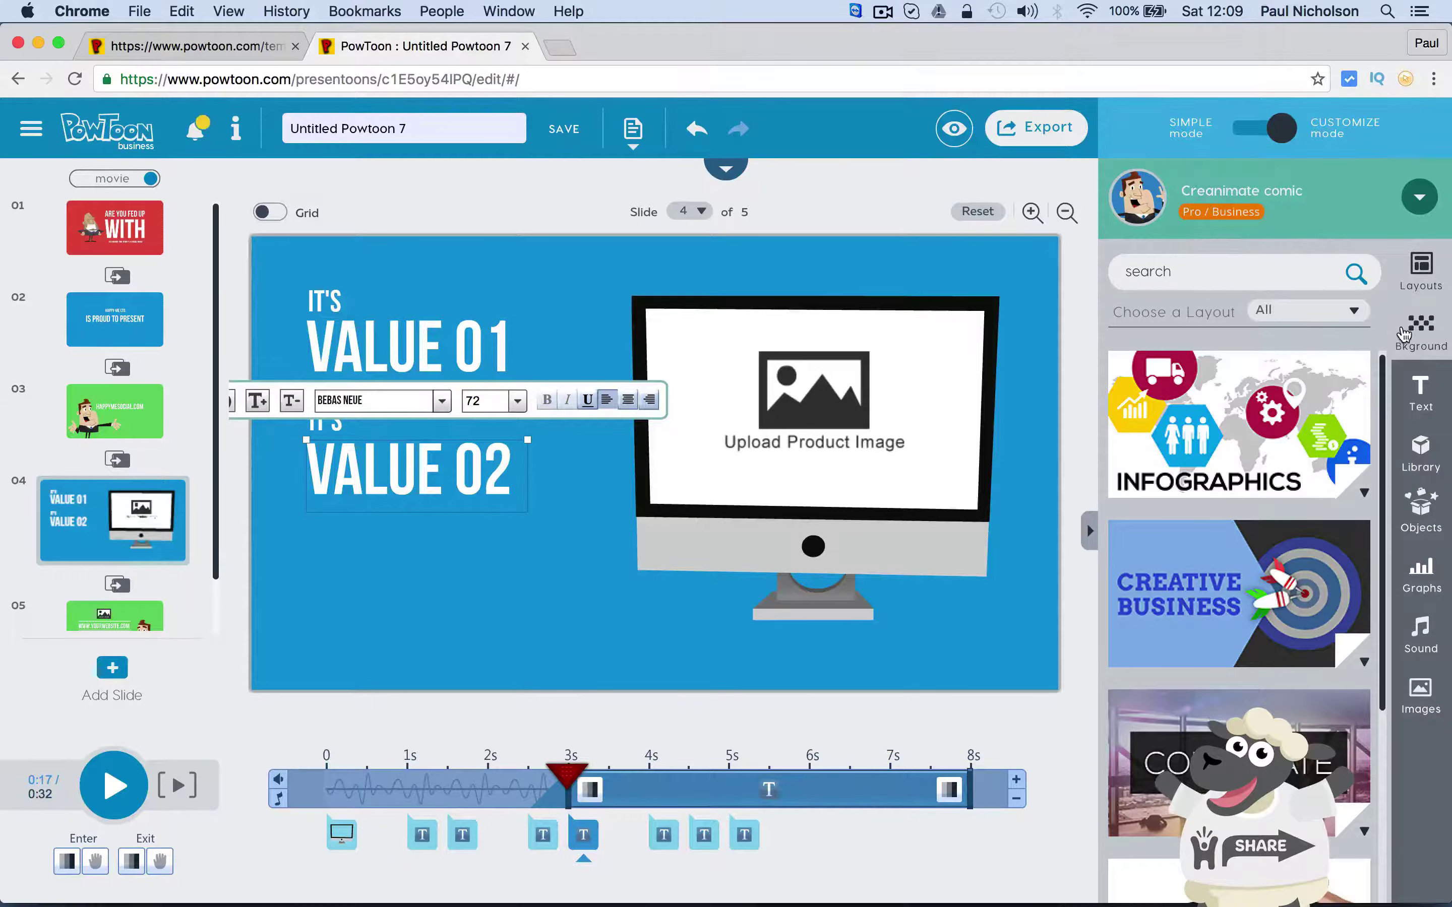
Try office and street scene backgrounds, then give slide 4 the purple bokeh background.
{"action": "left_click", "coordinate": [1420, 333]}
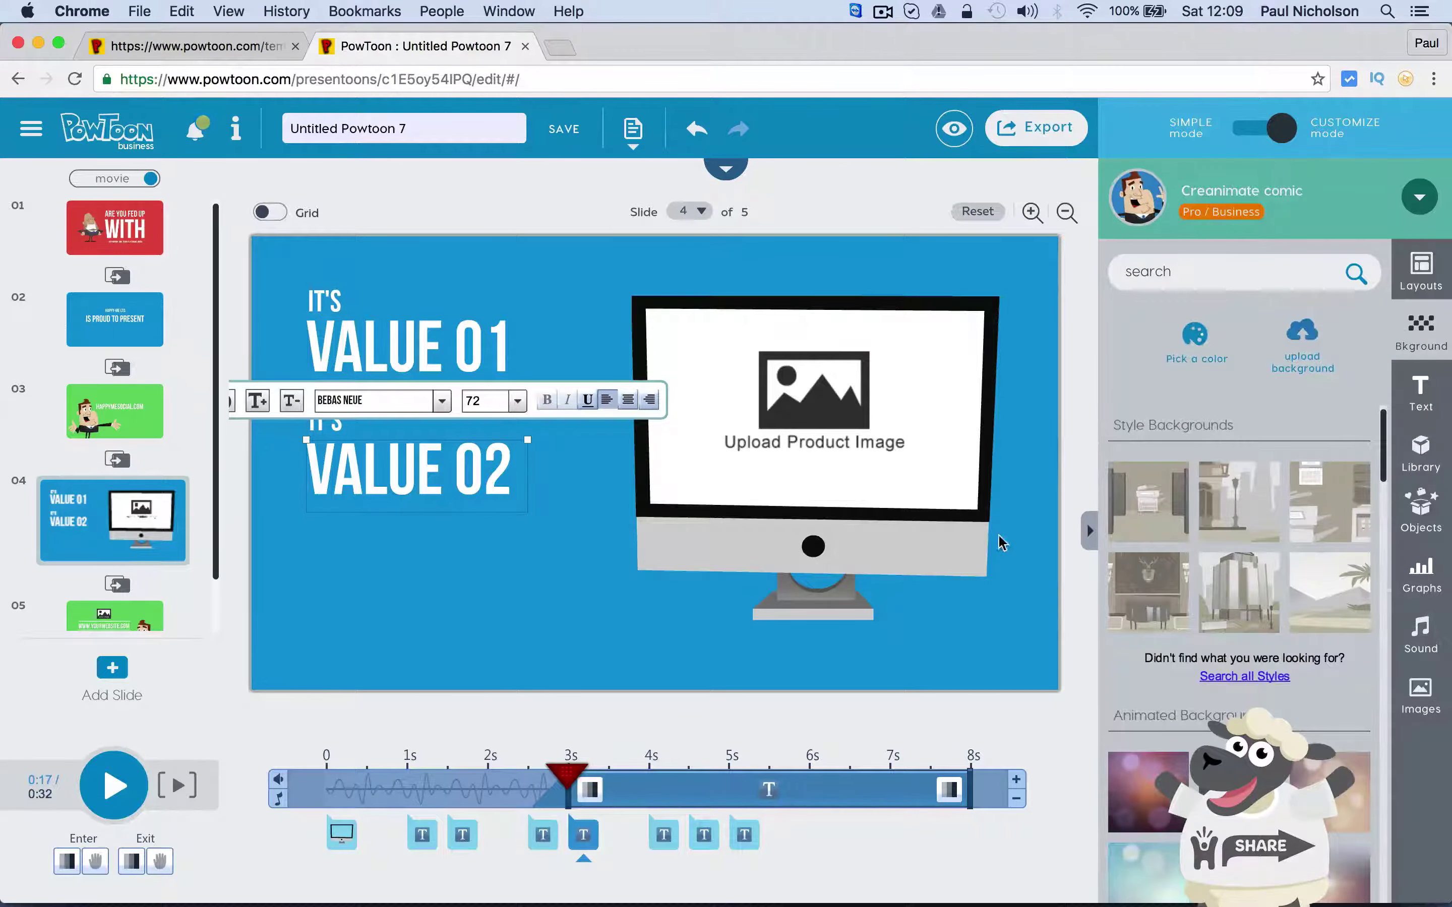
{"action": "left_click", "coordinate": [1161, 510]}
{"action": "left_click", "coordinate": [1259, 509]}
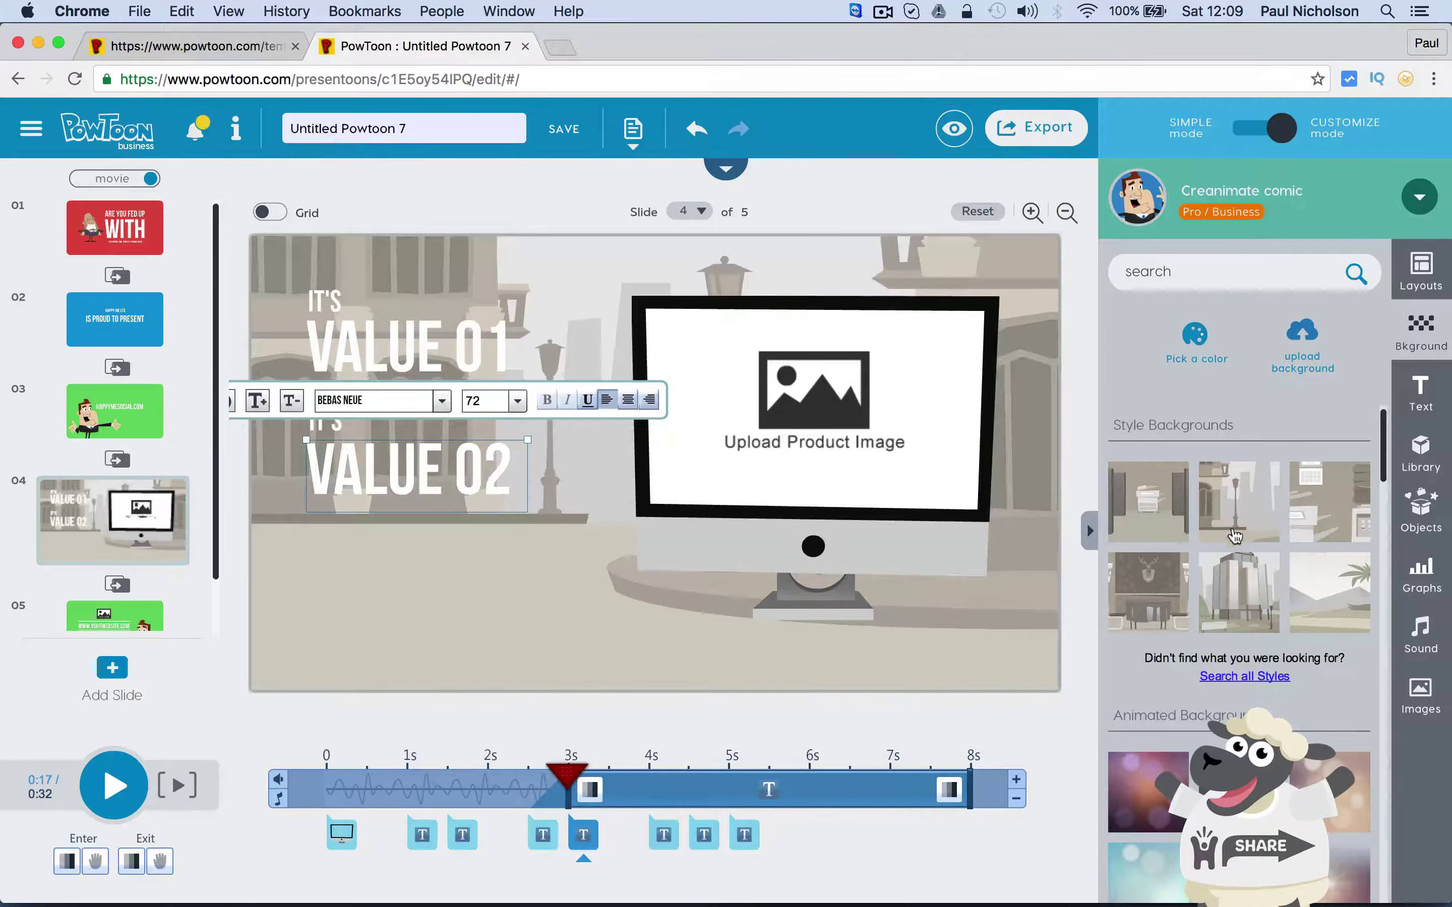
{"action": "left_click", "coordinate": [1320, 531]}
{"action": "scroll", "coordinate": [1313, 591], "scroll_direction": "down", "scroll_amount": 5}
{"action": "scroll", "coordinate": [1314, 591], "scroll_direction": "down", "scroll_amount": 3}
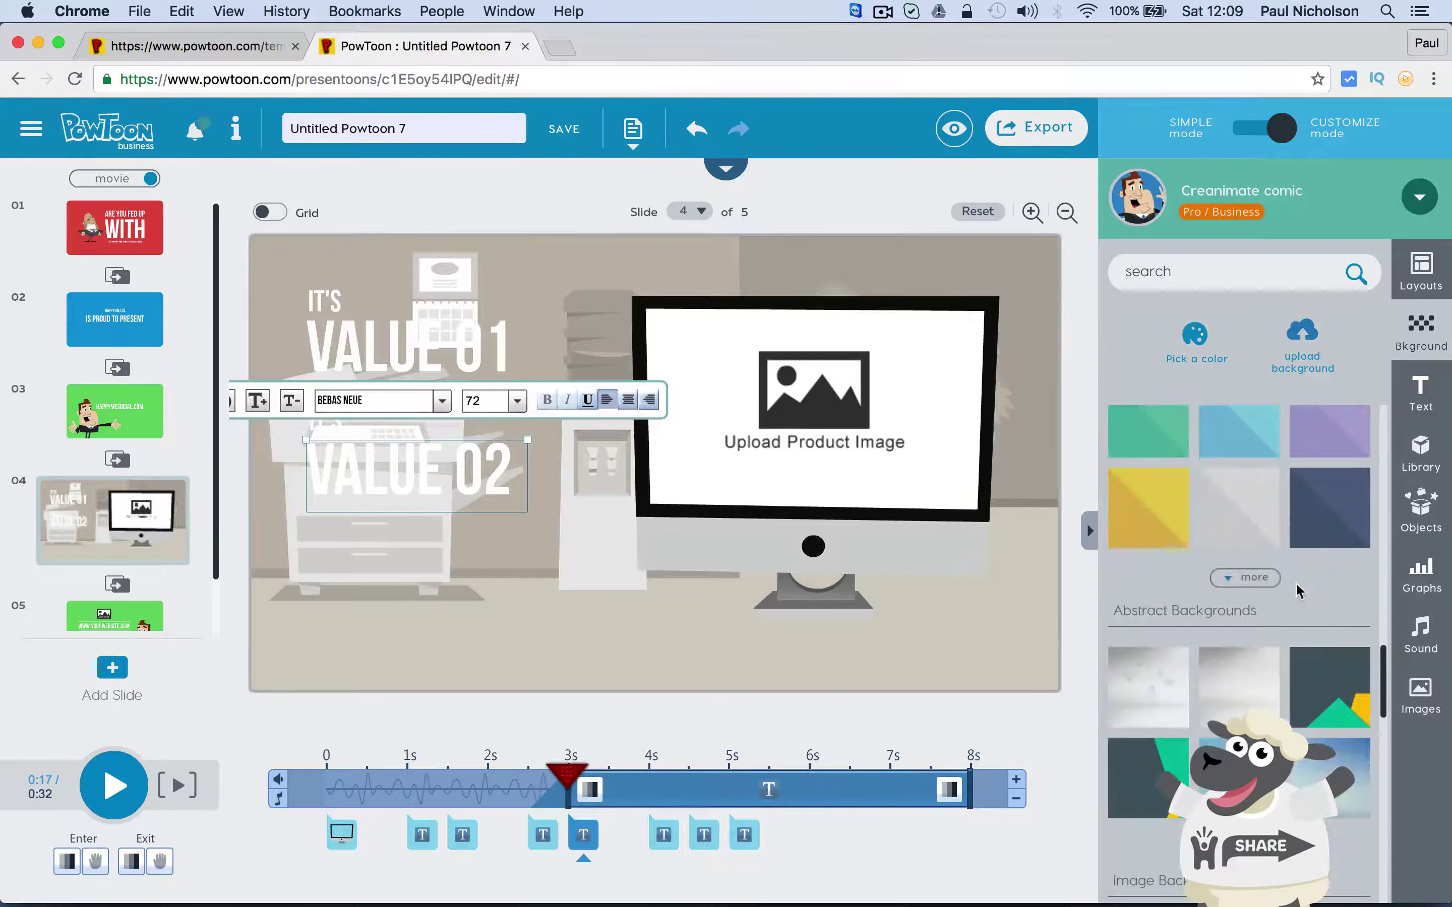
{"action": "scroll", "coordinate": [1305, 492], "scroll_direction": "up", "scroll_amount": 2}
{"action": "left_click", "coordinate": [1239, 480]}
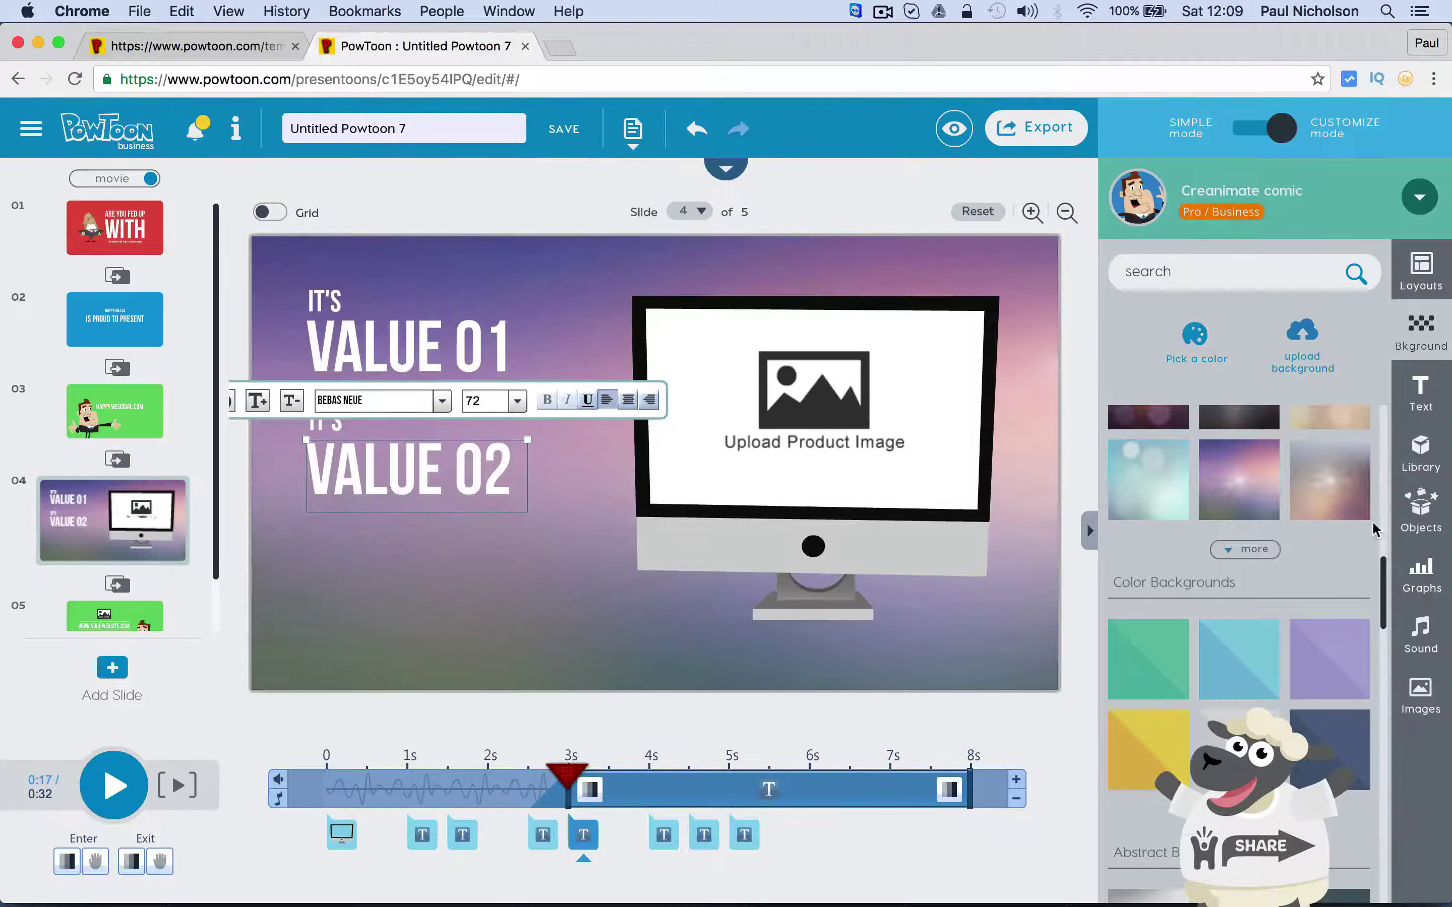
{"action": "left_click", "coordinate": [1397, 645]}
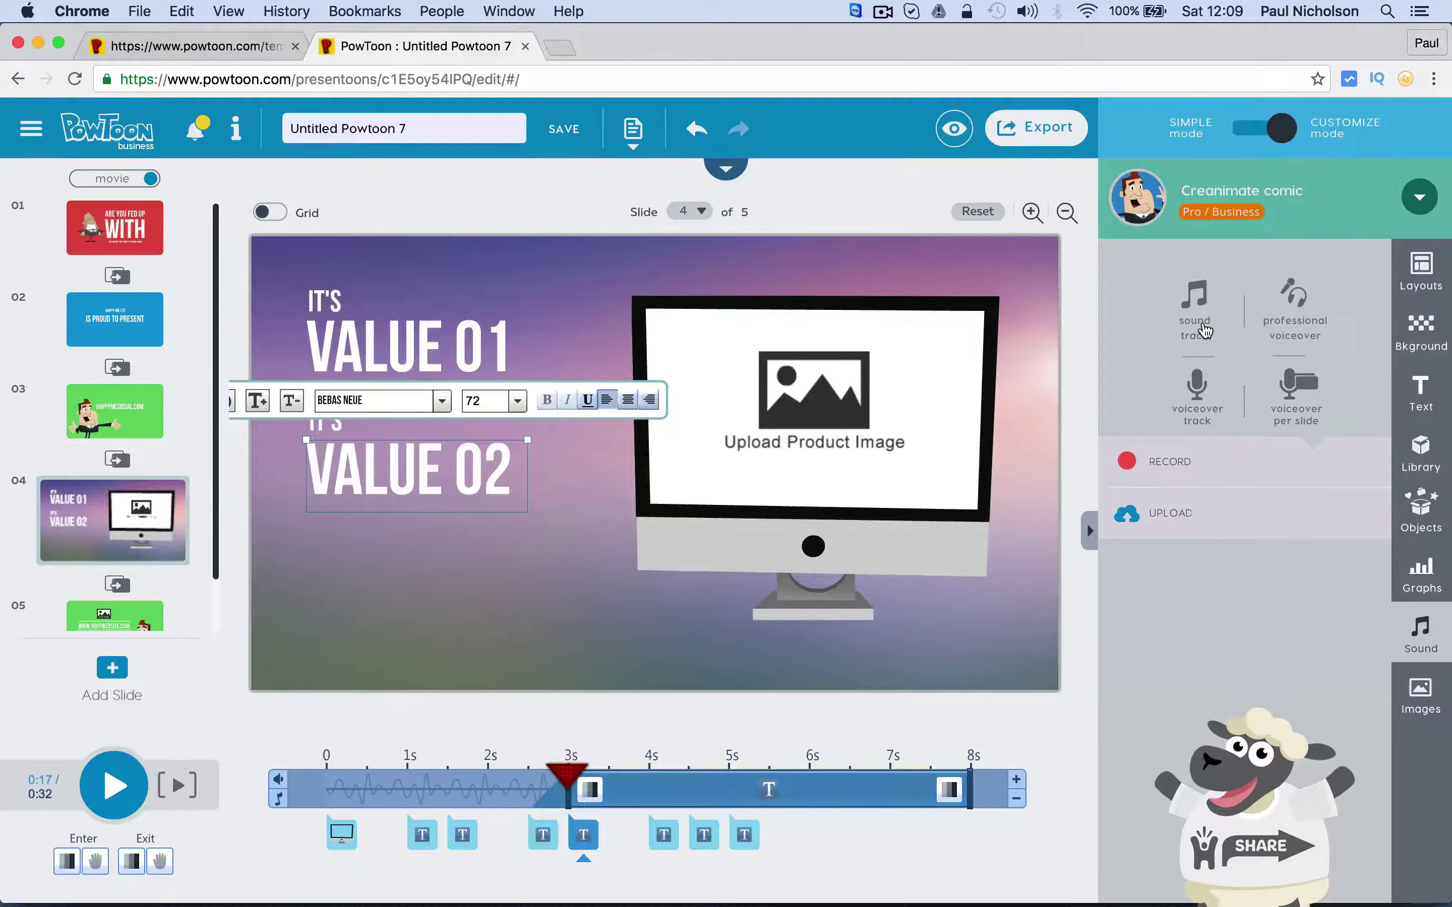
Replace the movie's soundtrack with the music track 'Speak of the Devil'.
{"action": "left_click", "coordinate": [1202, 331]}
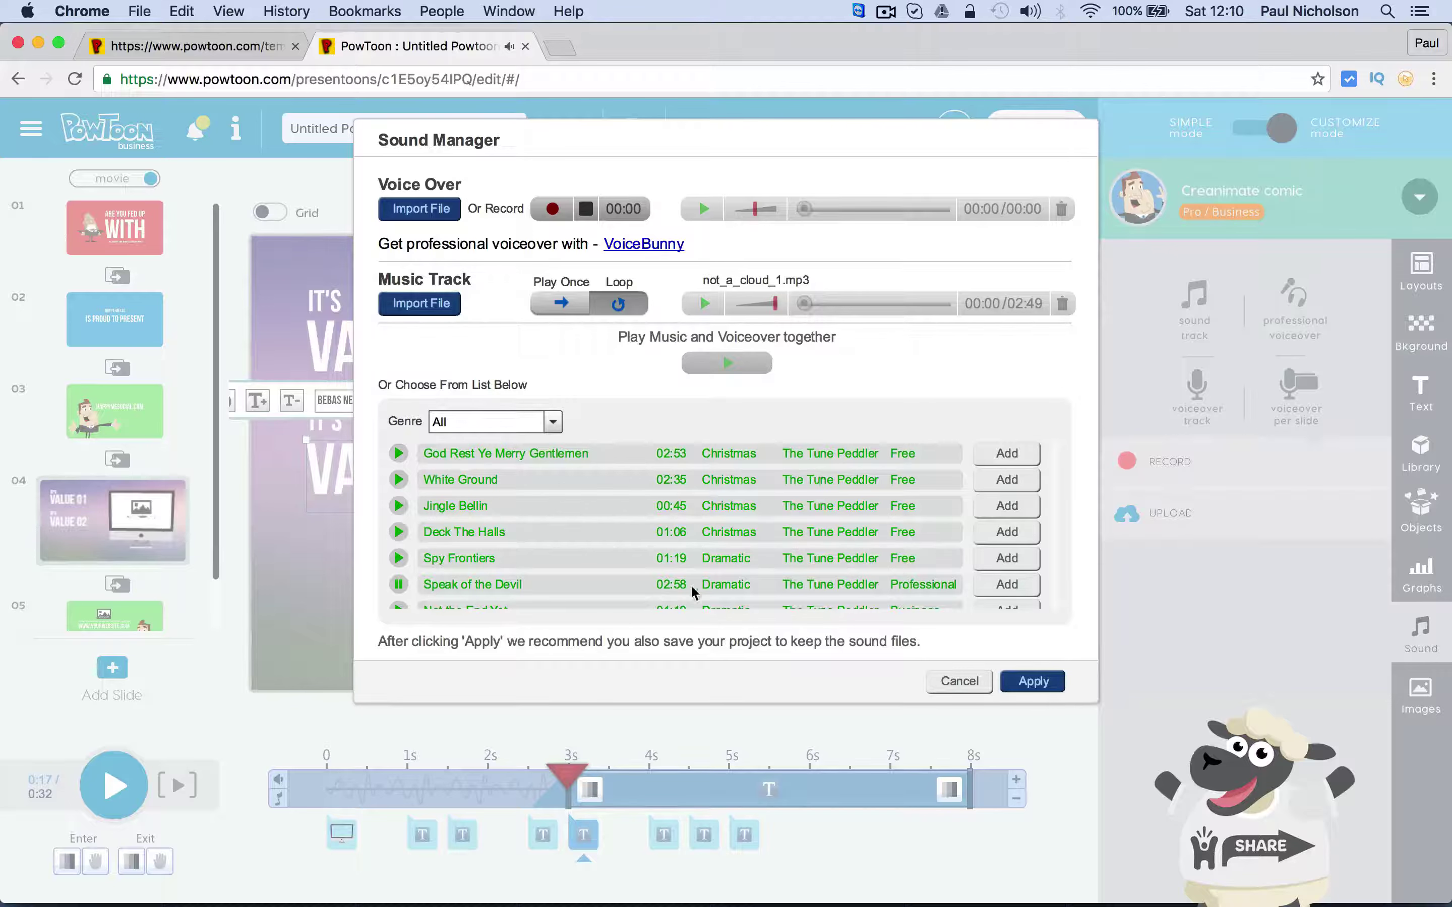
{"action": "left_click", "coordinate": [987, 588]}
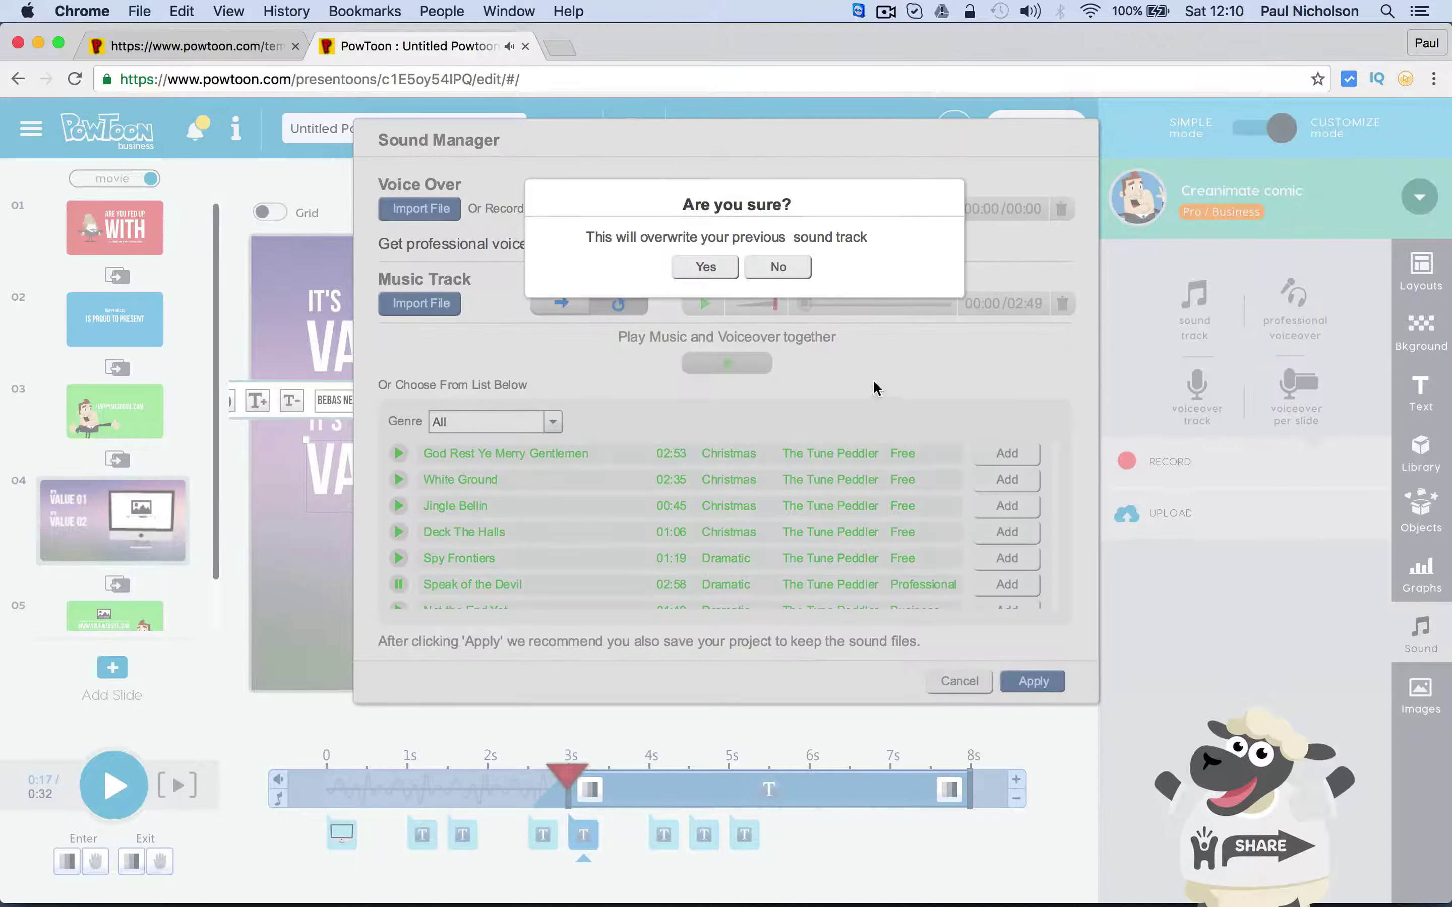
{"action": "left_click", "coordinate": [706, 268]}
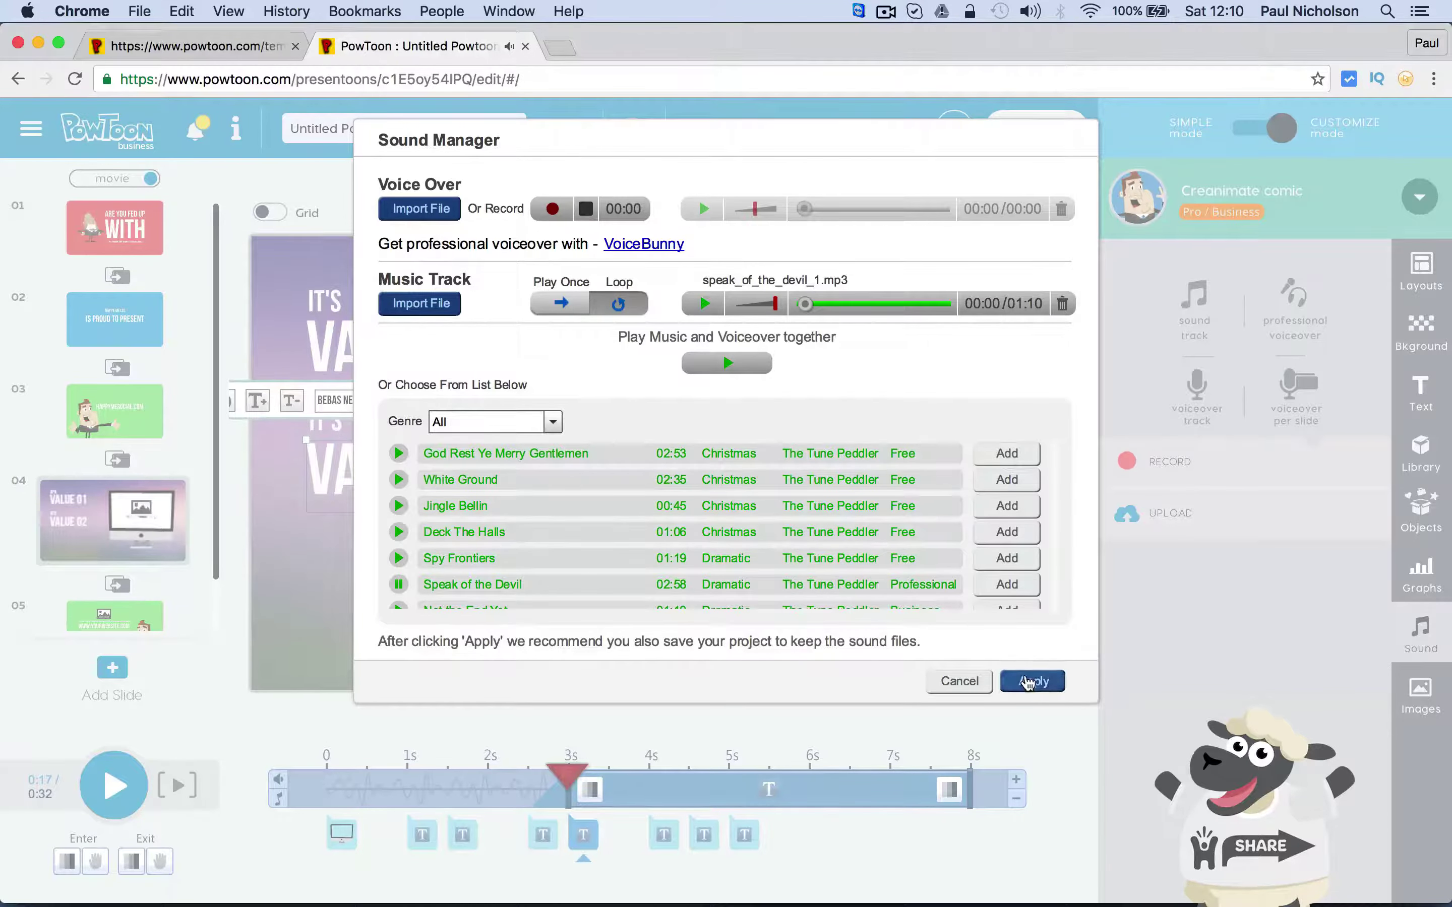
{"action": "left_click", "coordinate": [1031, 681]}
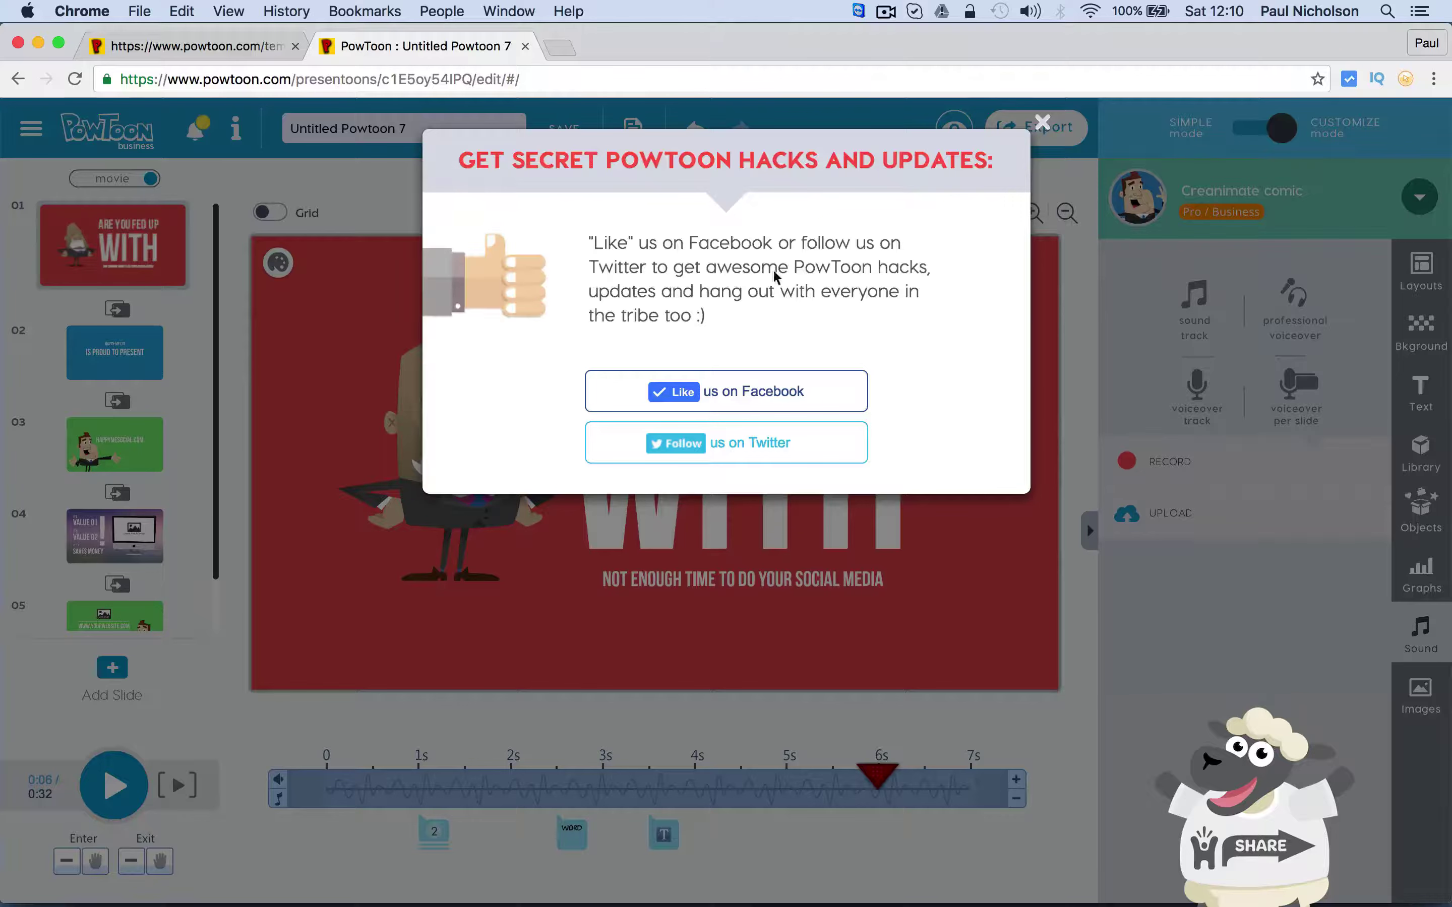
Dismiss the promo popup, preview the movie with the new track, and stop on slide 3.
{"action": "left_click", "coordinate": [1044, 125]}
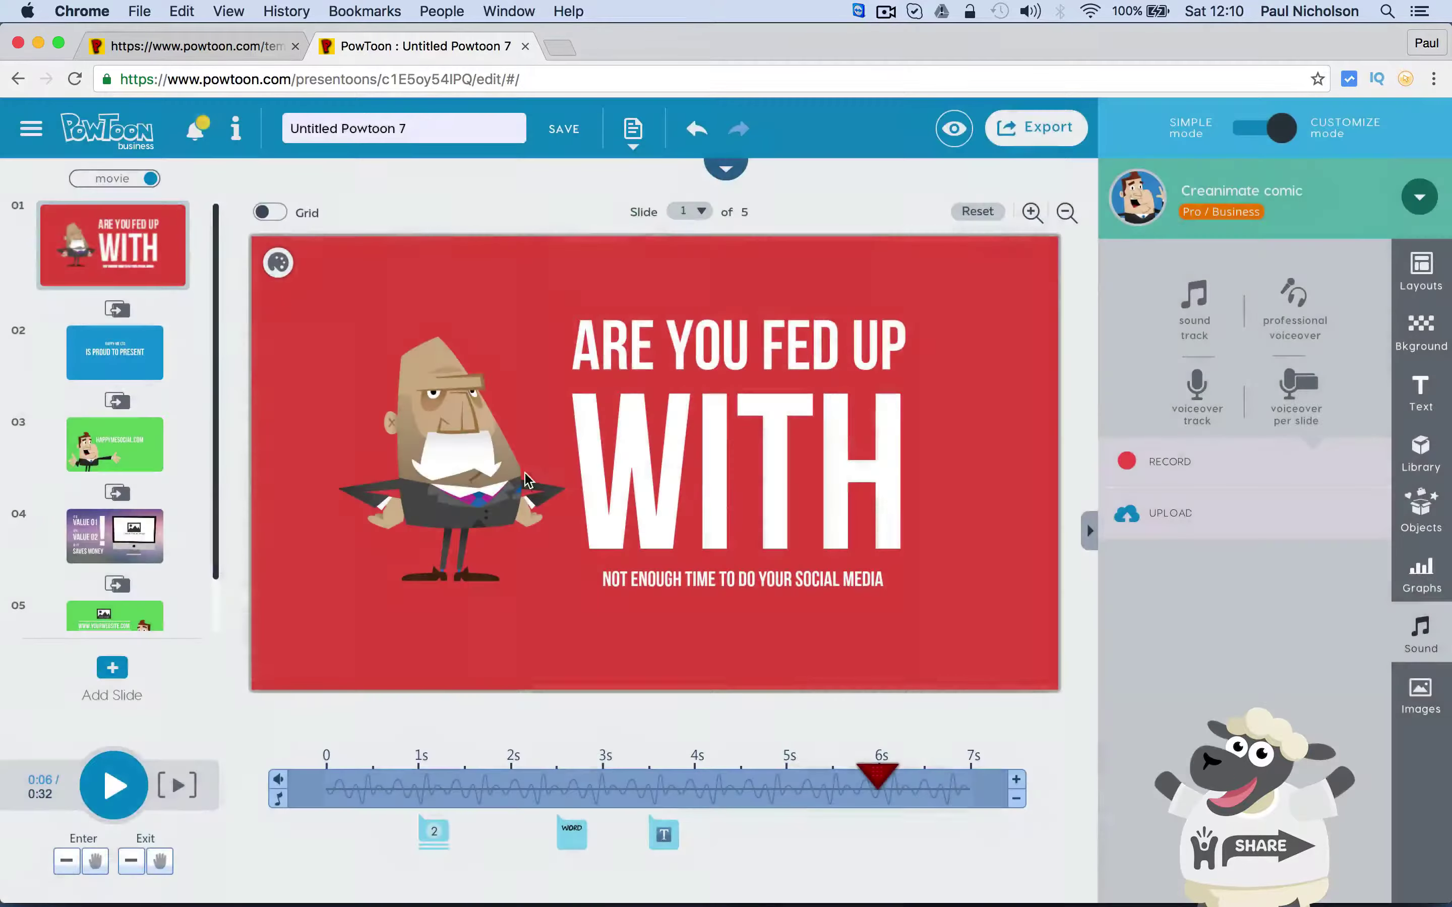
{"action": "left_click", "coordinate": [133, 774]}
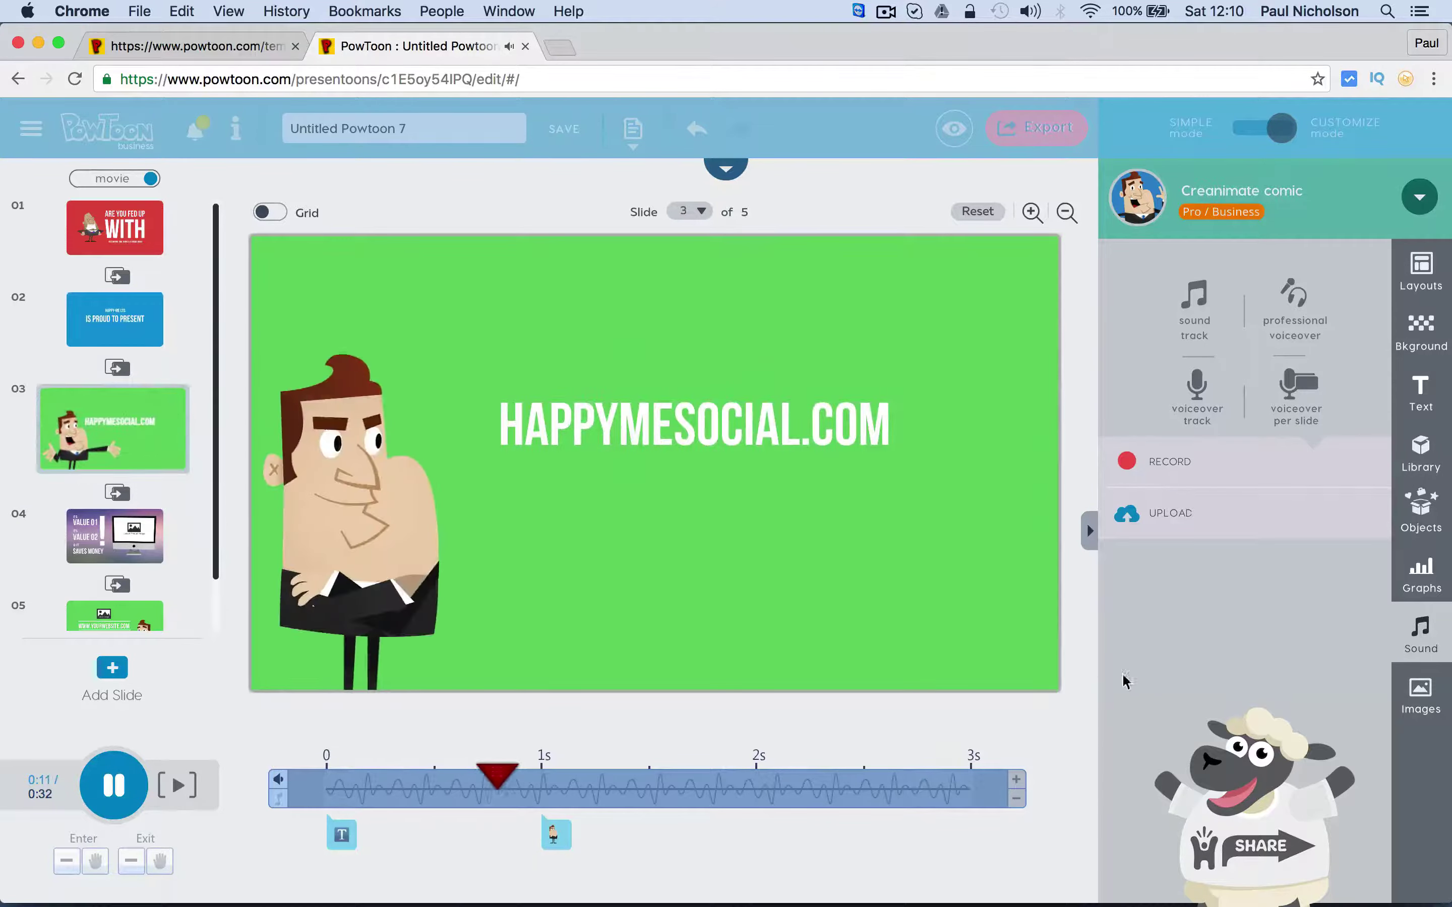
{"action": "key", "text": "space"}
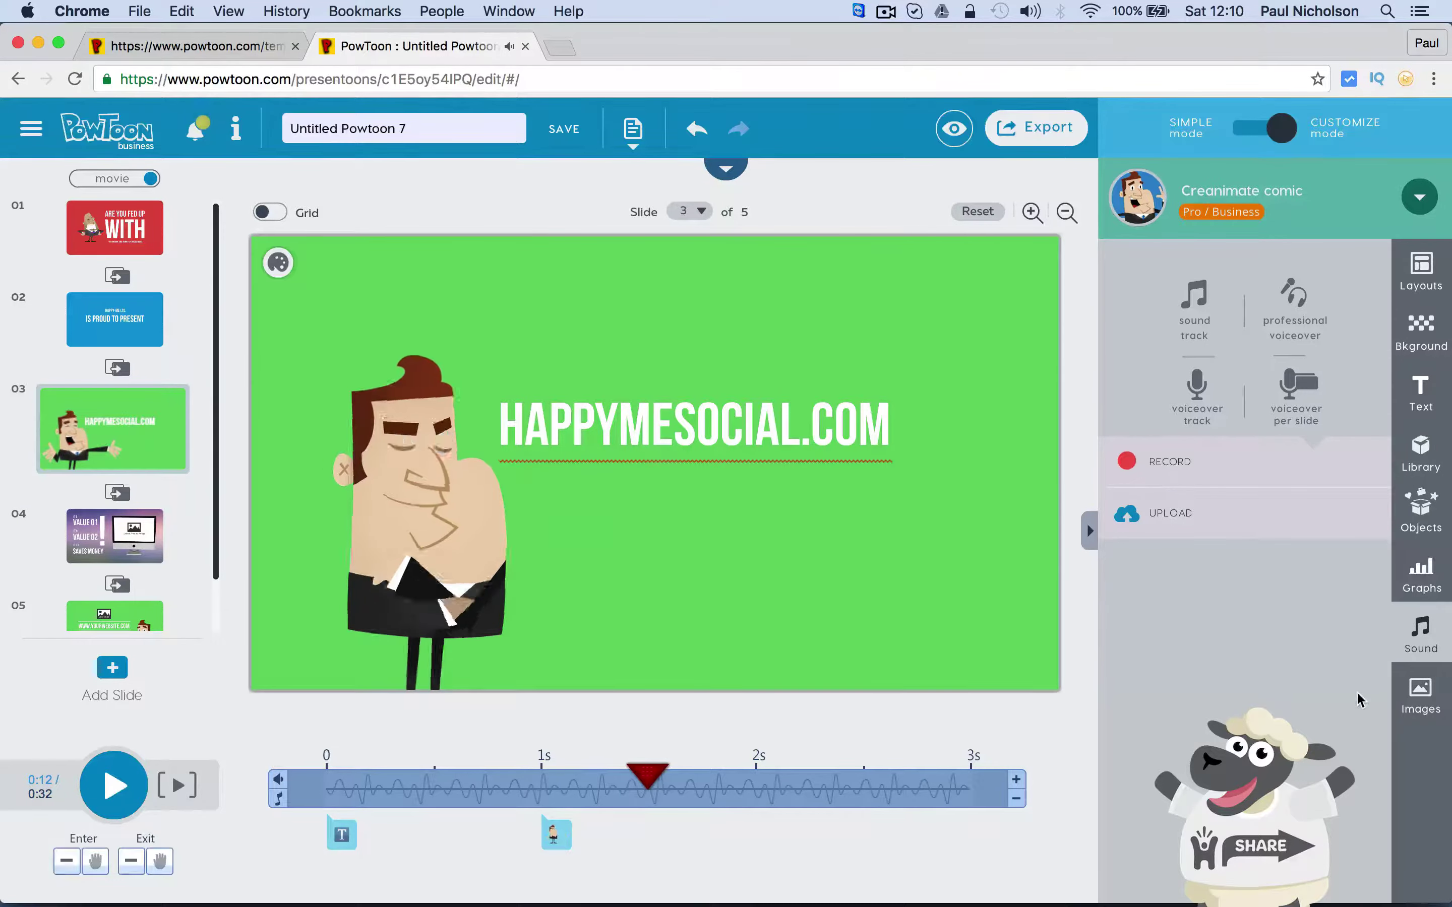
{"action": "left_click", "coordinate": [1420, 696]}
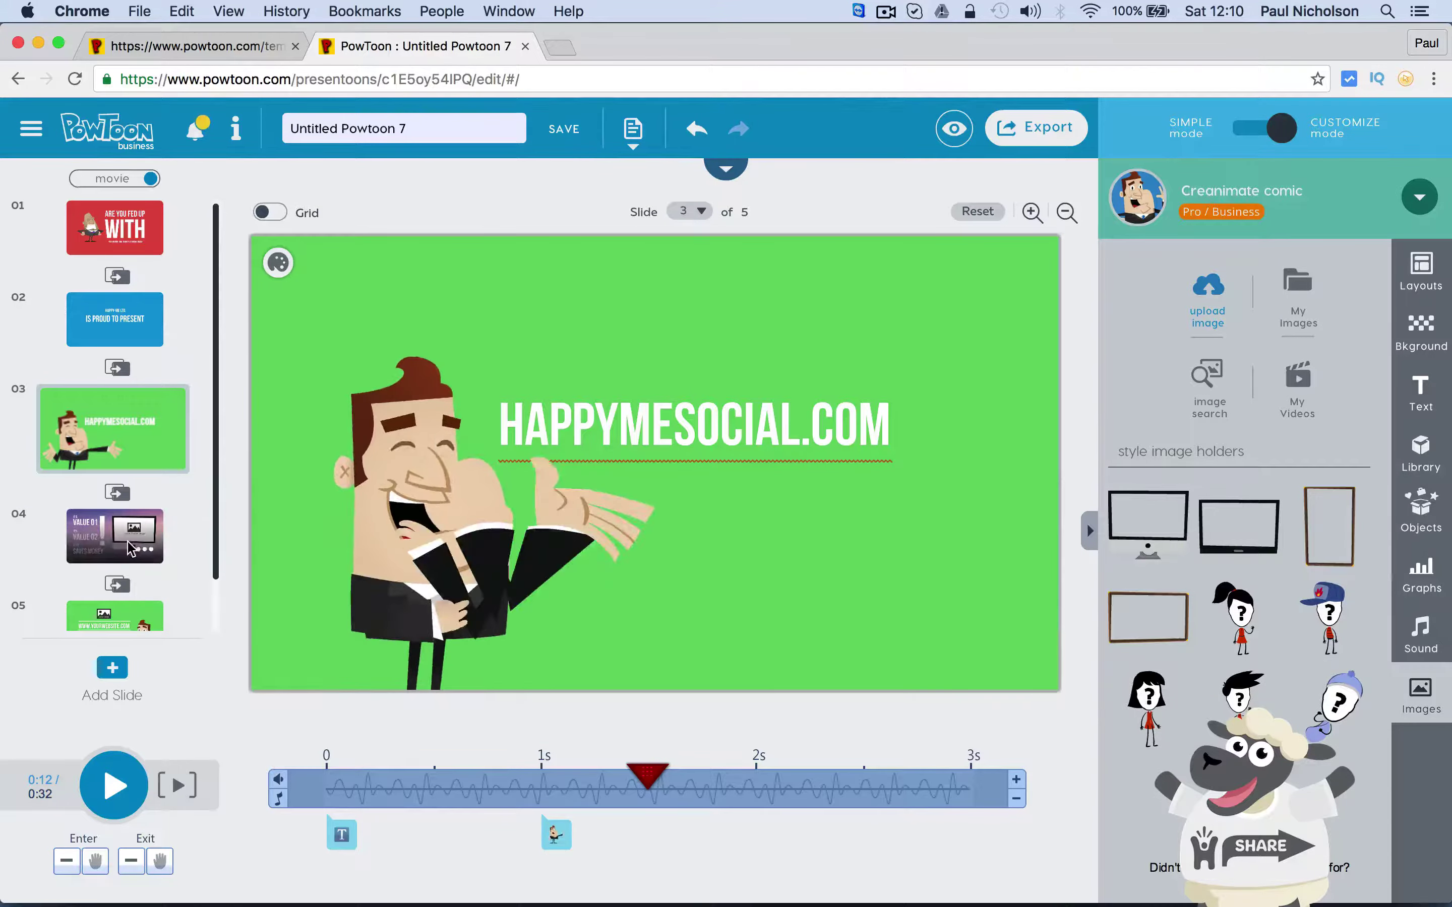
On slide 4, put the blue H logo image on the monitor's screen.
{"action": "left_click", "coordinate": [161, 545]}
{"action": "left_click", "coordinate": [779, 396]}
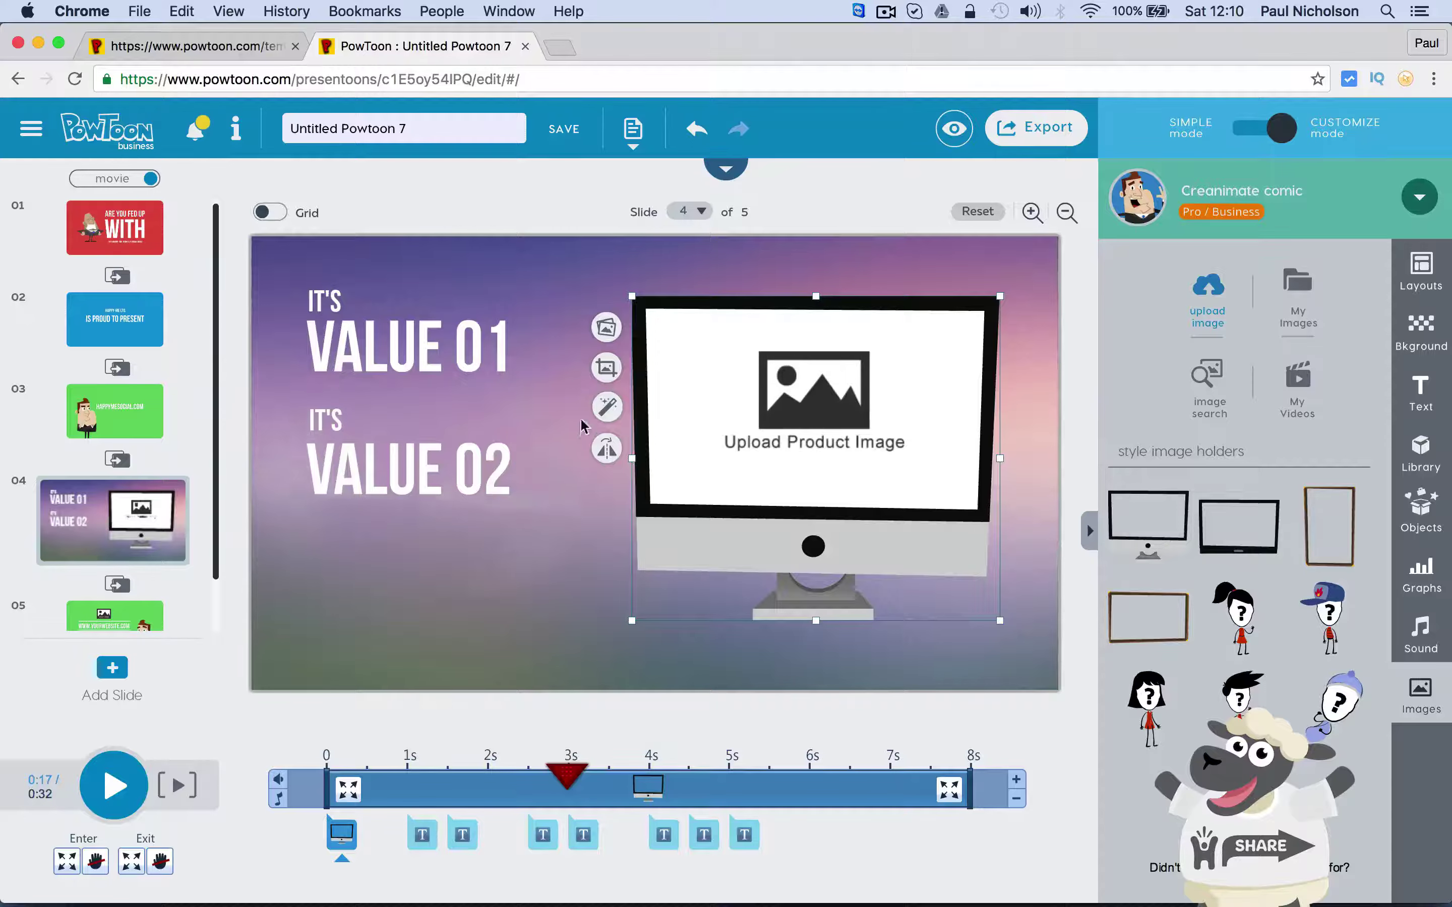
{"action": "left_click", "coordinate": [608, 363]}
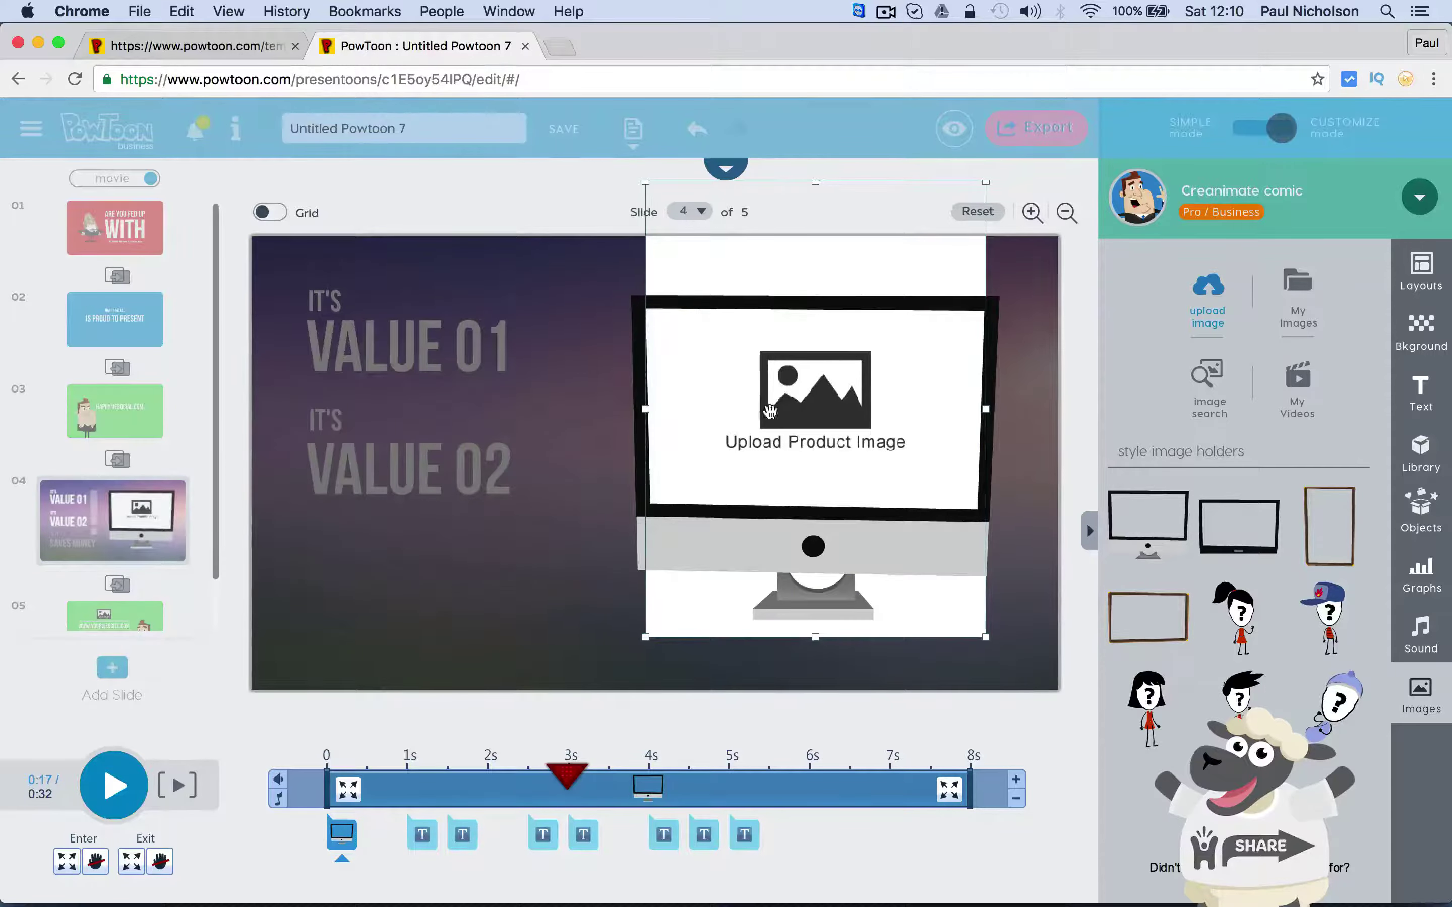
{"action": "left_click", "coordinate": [956, 699]}
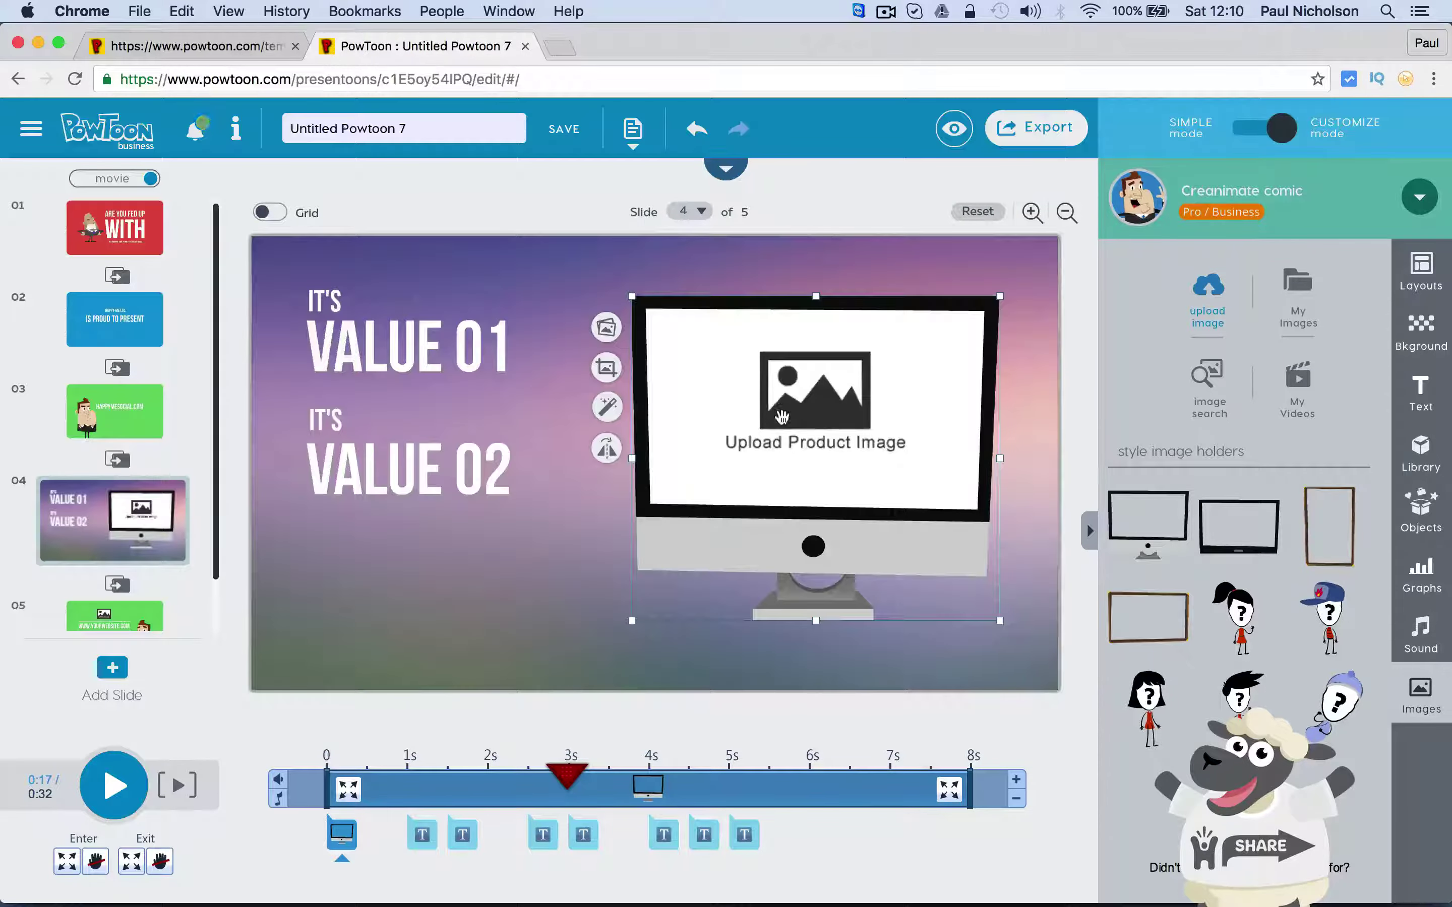
{"action": "left_click", "coordinate": [606, 336]}
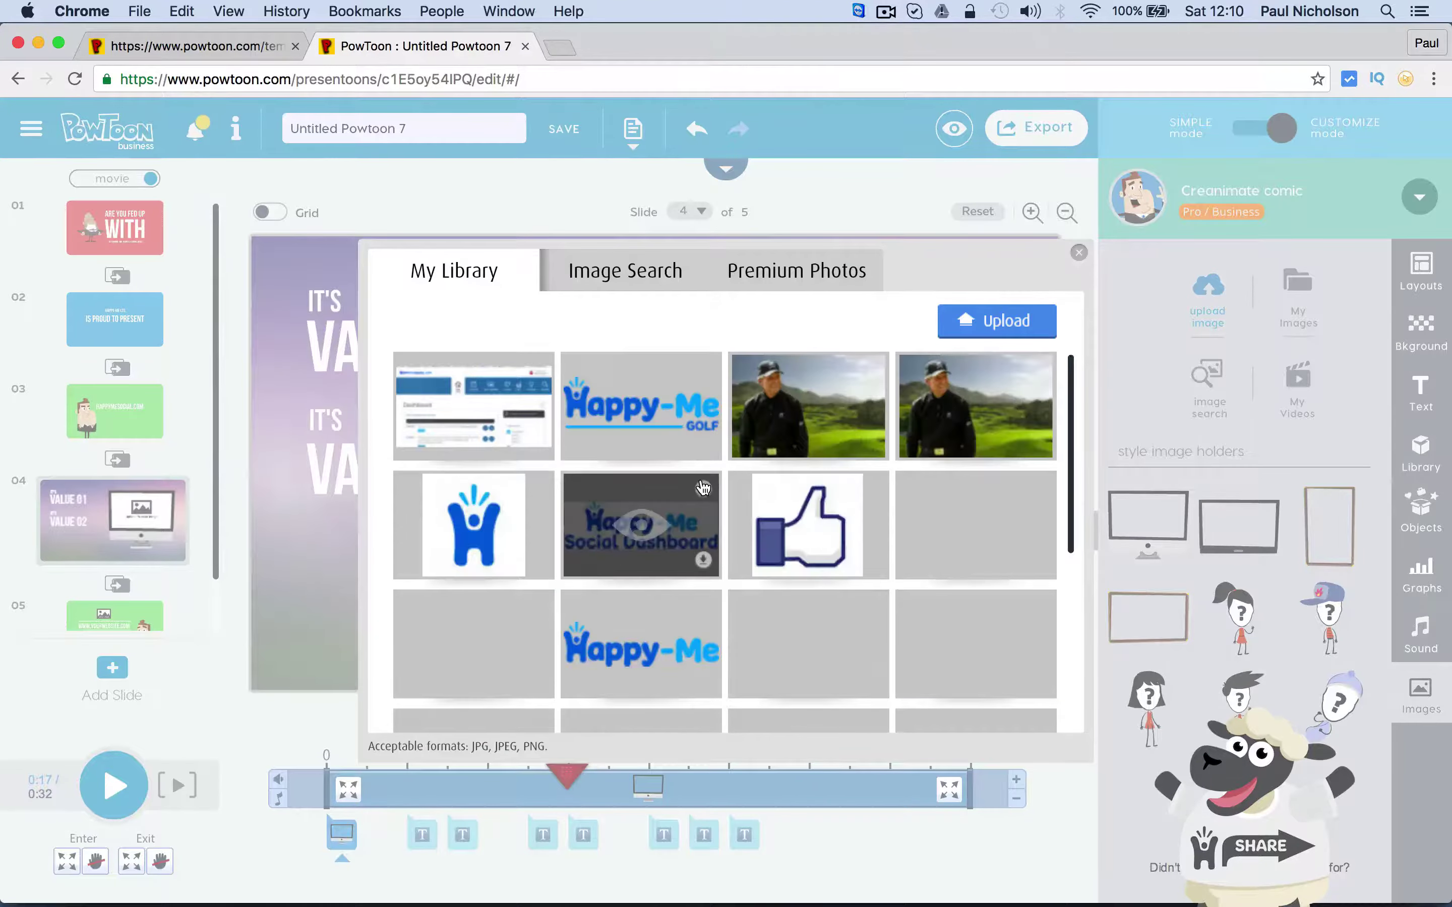
{"action": "left_click", "coordinate": [486, 551]}
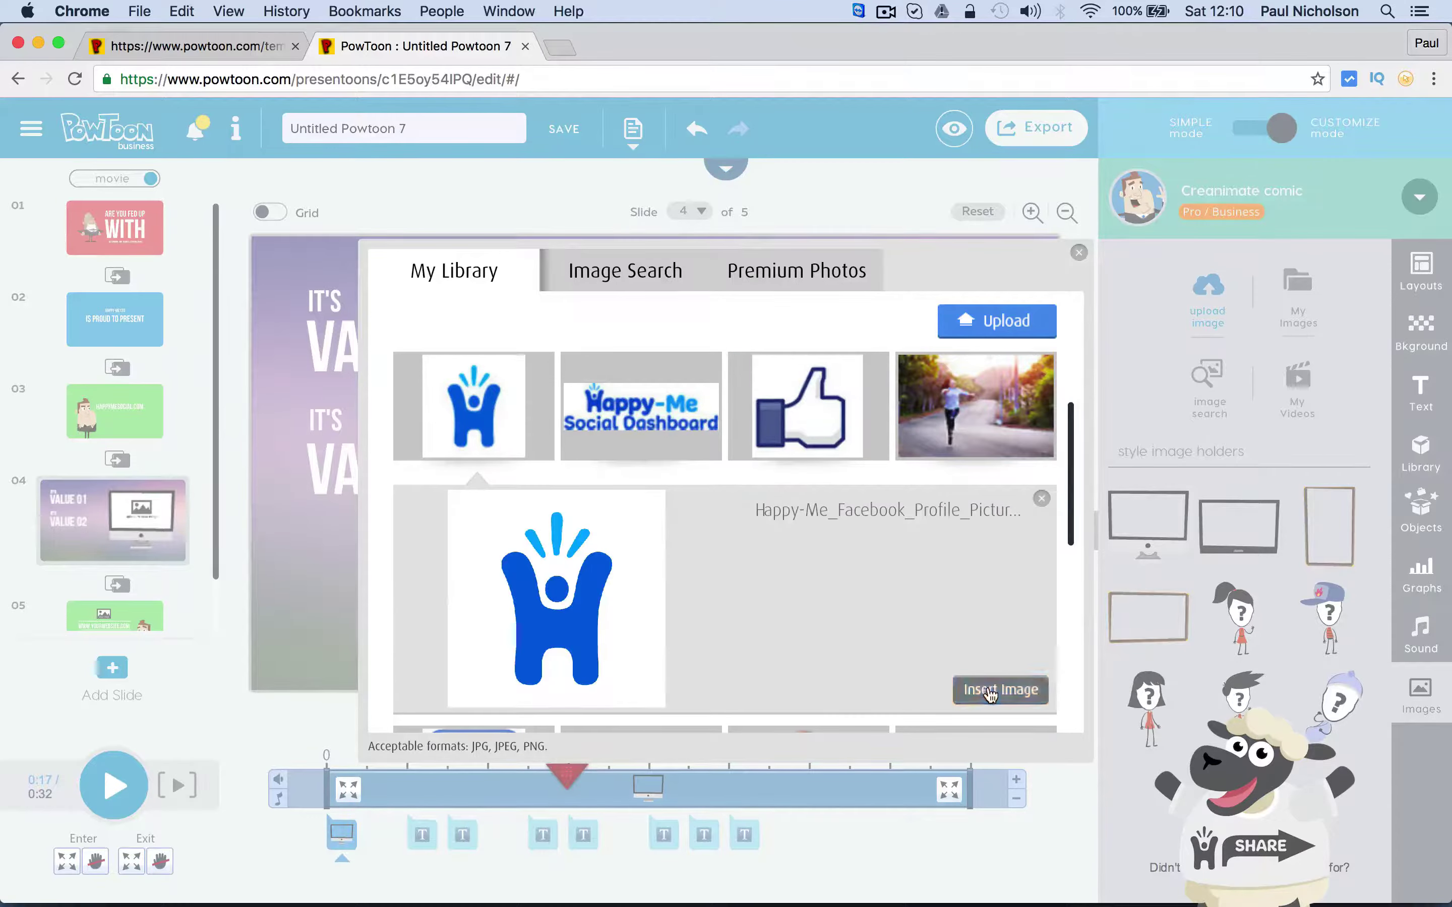
{"action": "left_click", "coordinate": [988, 687]}
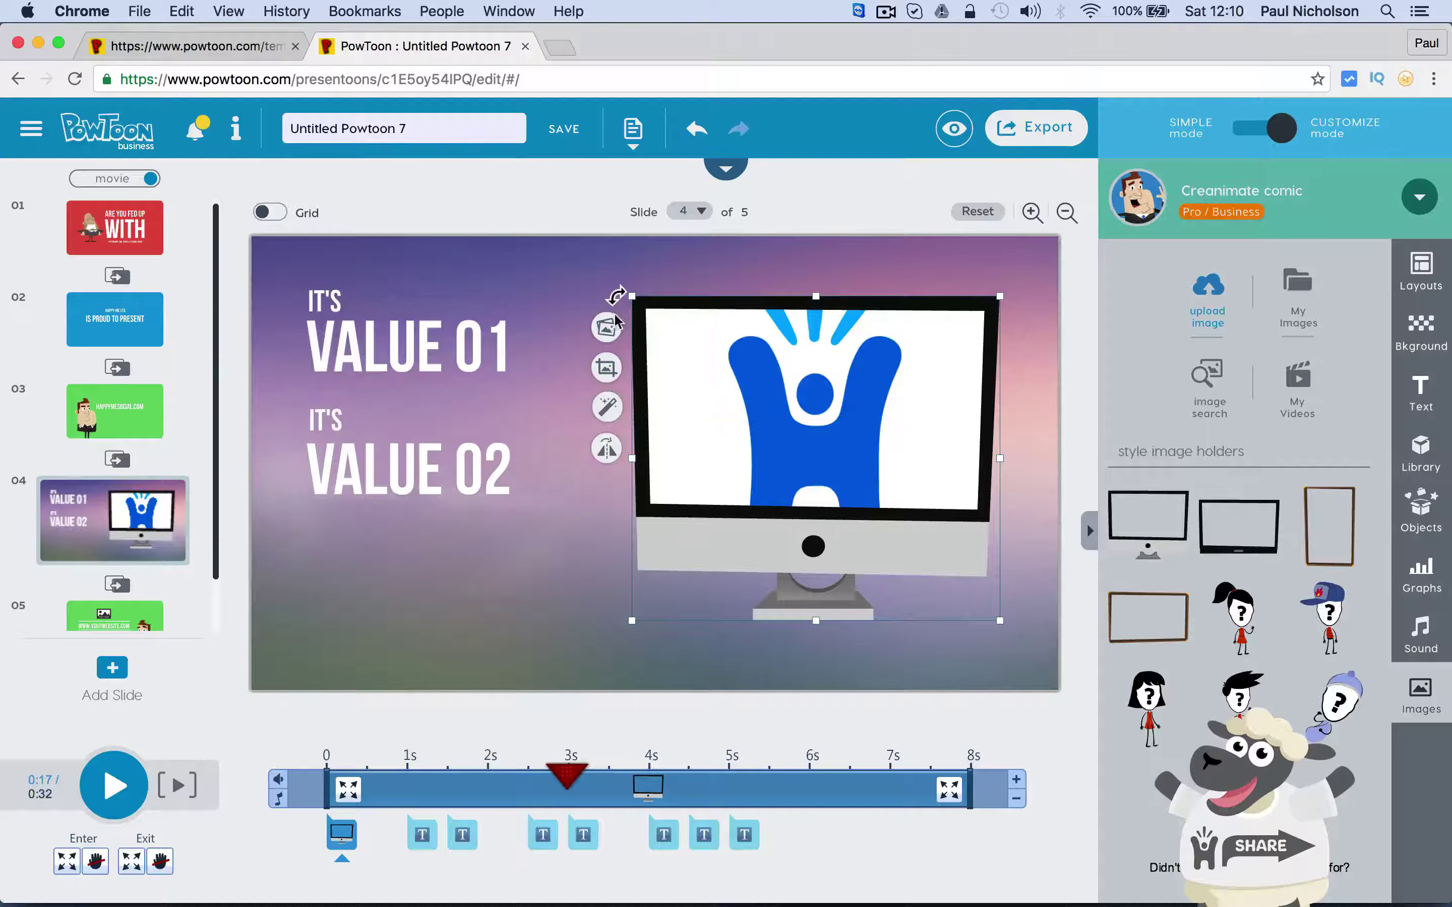
Swap the monitor picture for the dashboard screenshot and nudge the monitor slightly up-left.
{"action": "left_click", "coordinate": [606, 328]}
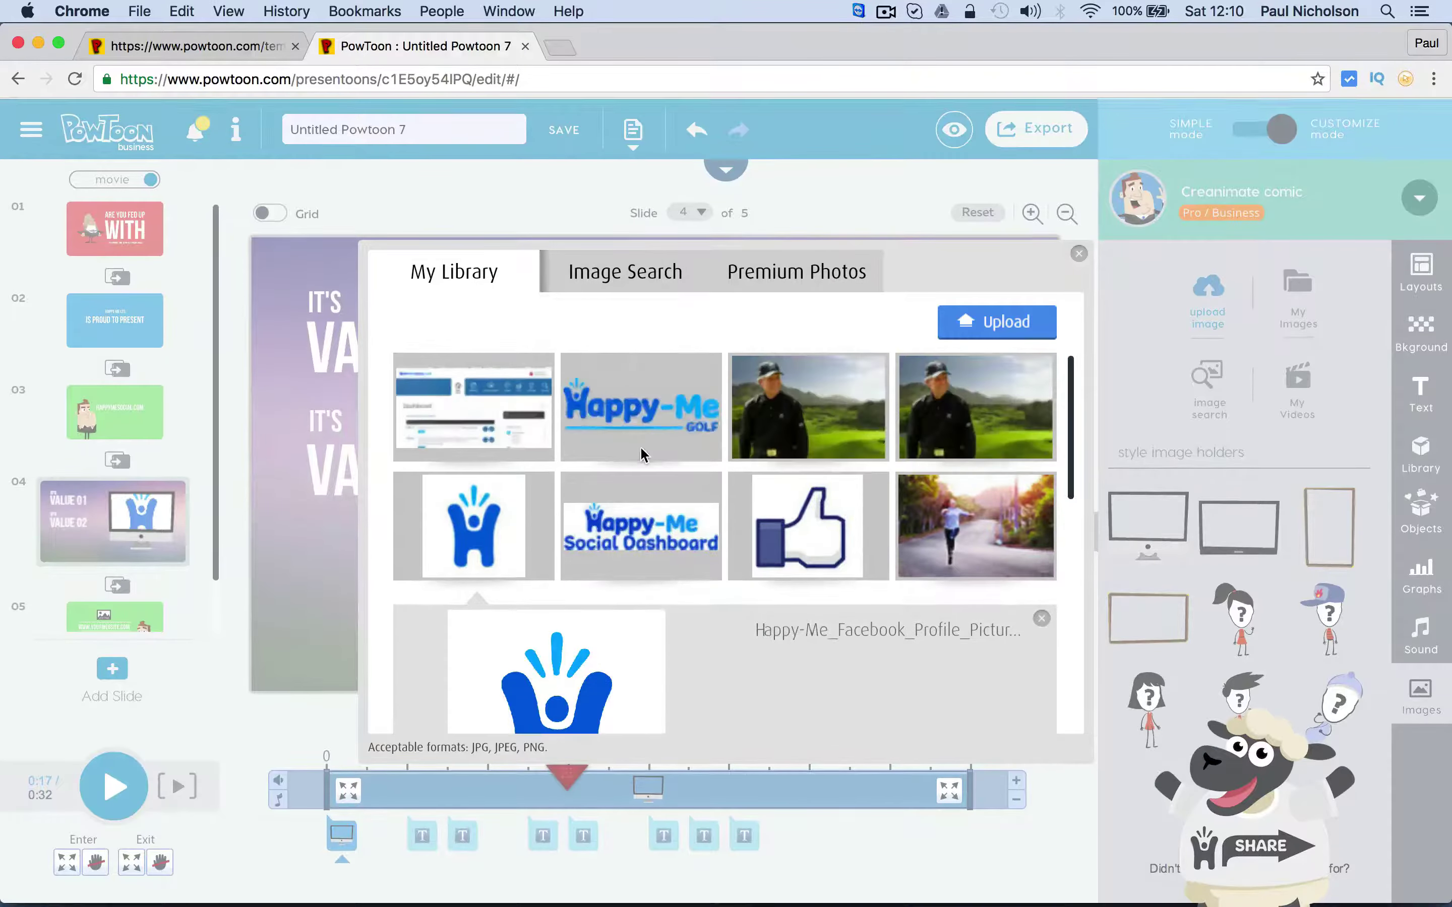
{"action": "scroll", "coordinate": [480, 420], "scroll_direction": "down", "scroll_amount": 4}
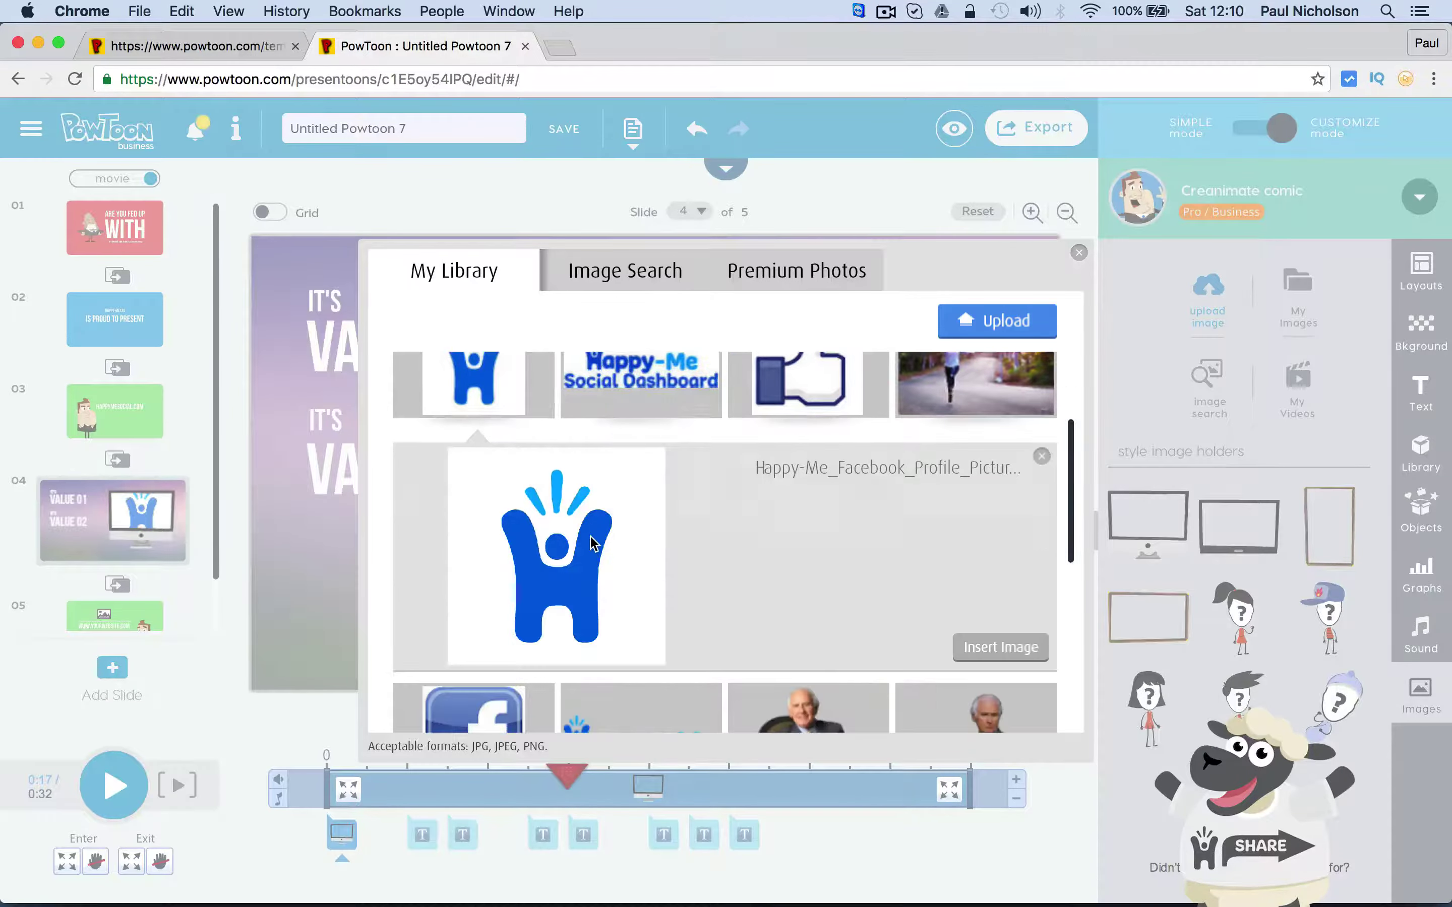
{"action": "scroll", "coordinate": [593, 543], "scroll_direction": "down", "scroll_amount": 2}
{"action": "scroll", "coordinate": [593, 542], "scroll_direction": "down", "scroll_amount": 3}
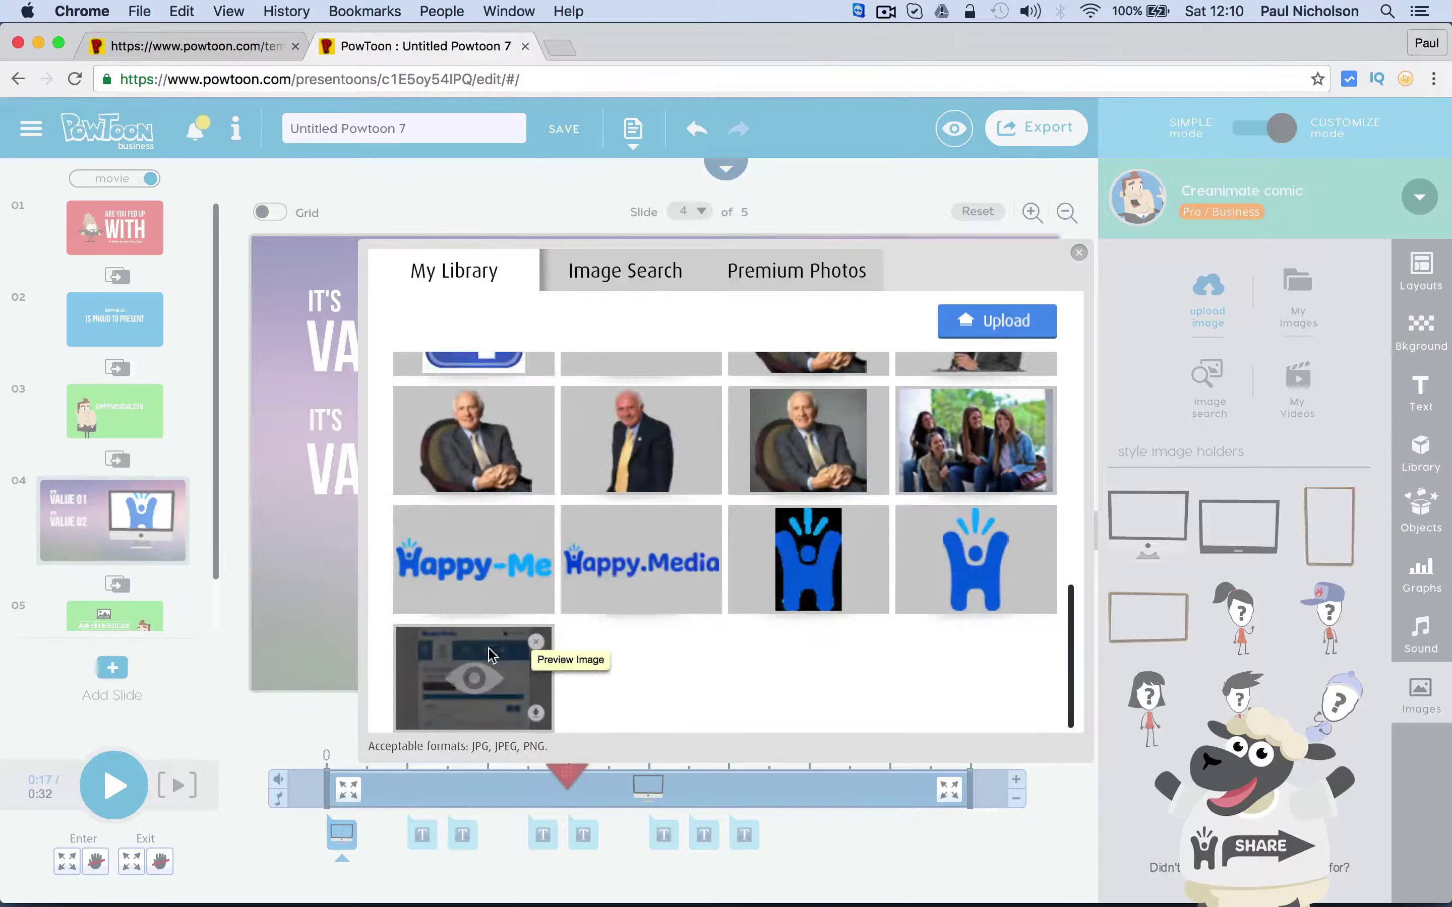
{"action": "left_click", "coordinate": [515, 635]}
{"action": "scroll", "coordinate": [514, 486], "scroll_direction": "up", "scroll_amount": 5}
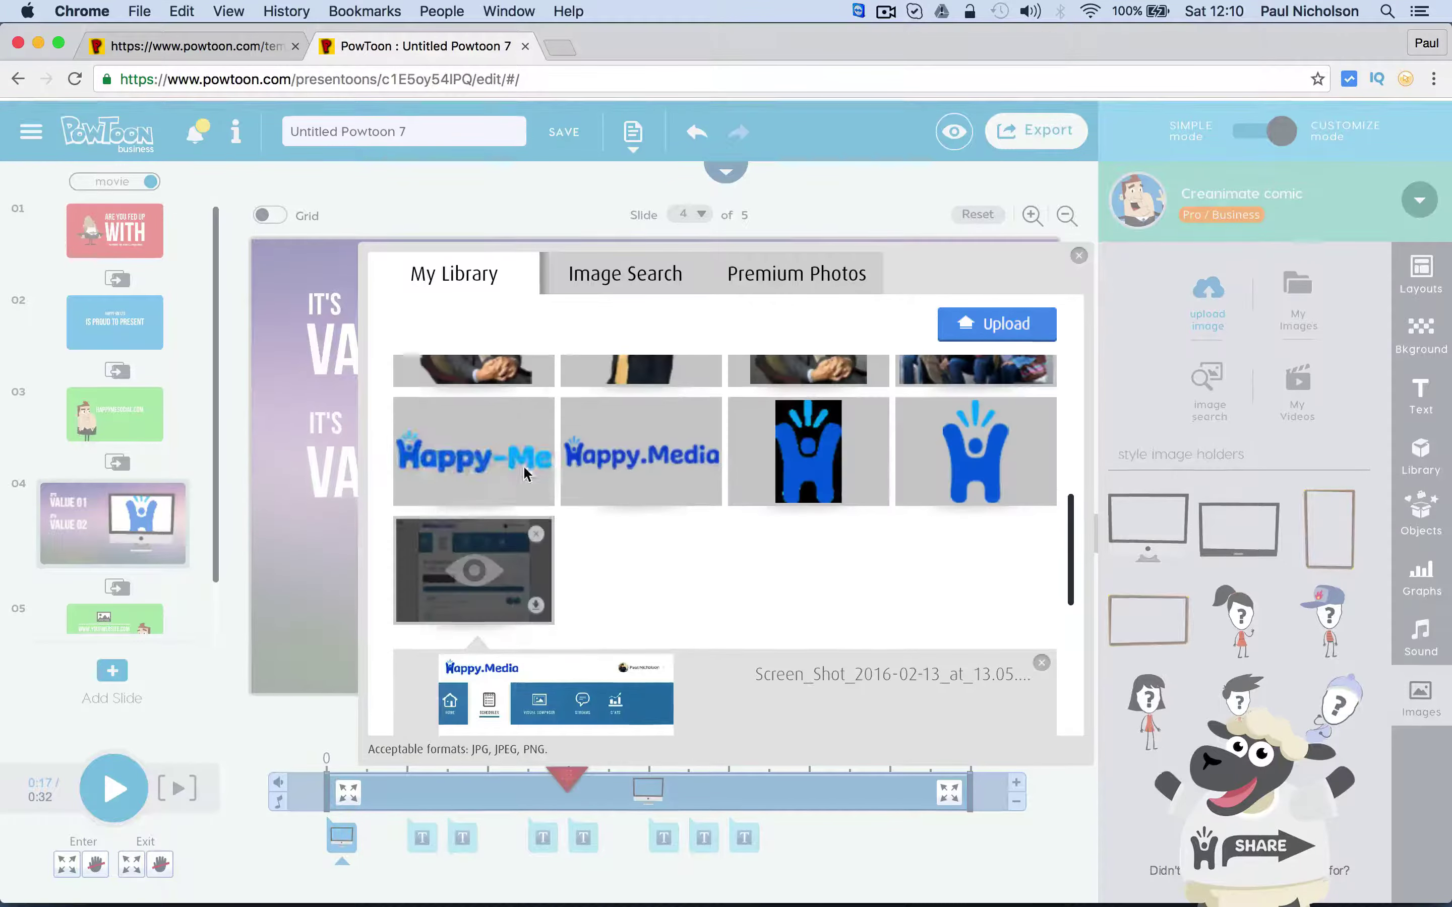
{"action": "scroll", "coordinate": [794, 574], "scroll_direction": "up", "scroll_amount": 5}
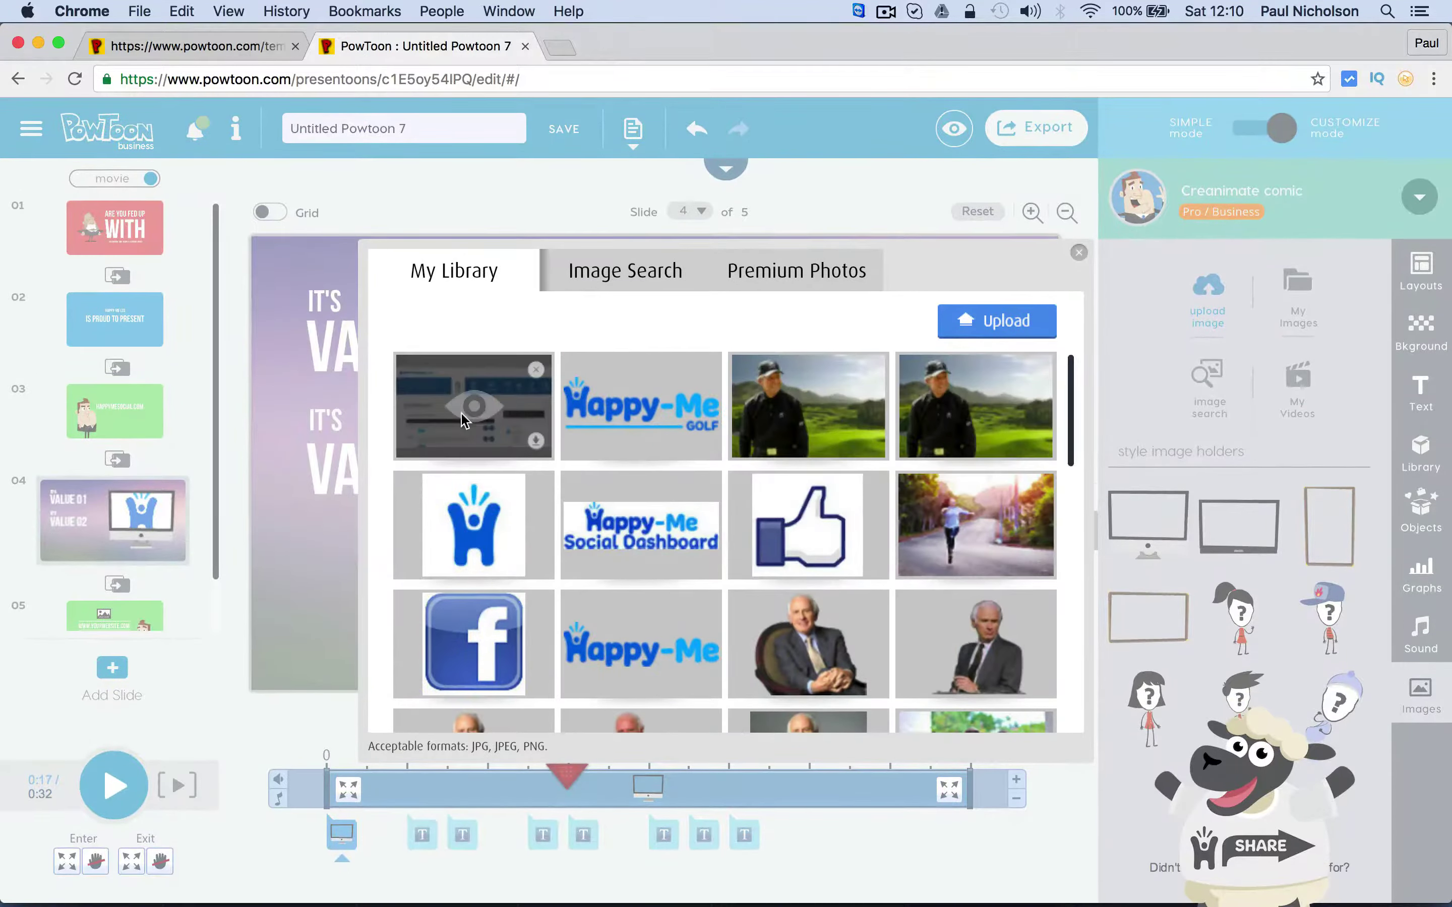
{"action": "left_click", "coordinate": [467, 416]}
{"action": "left_click", "coordinate": [984, 696]}
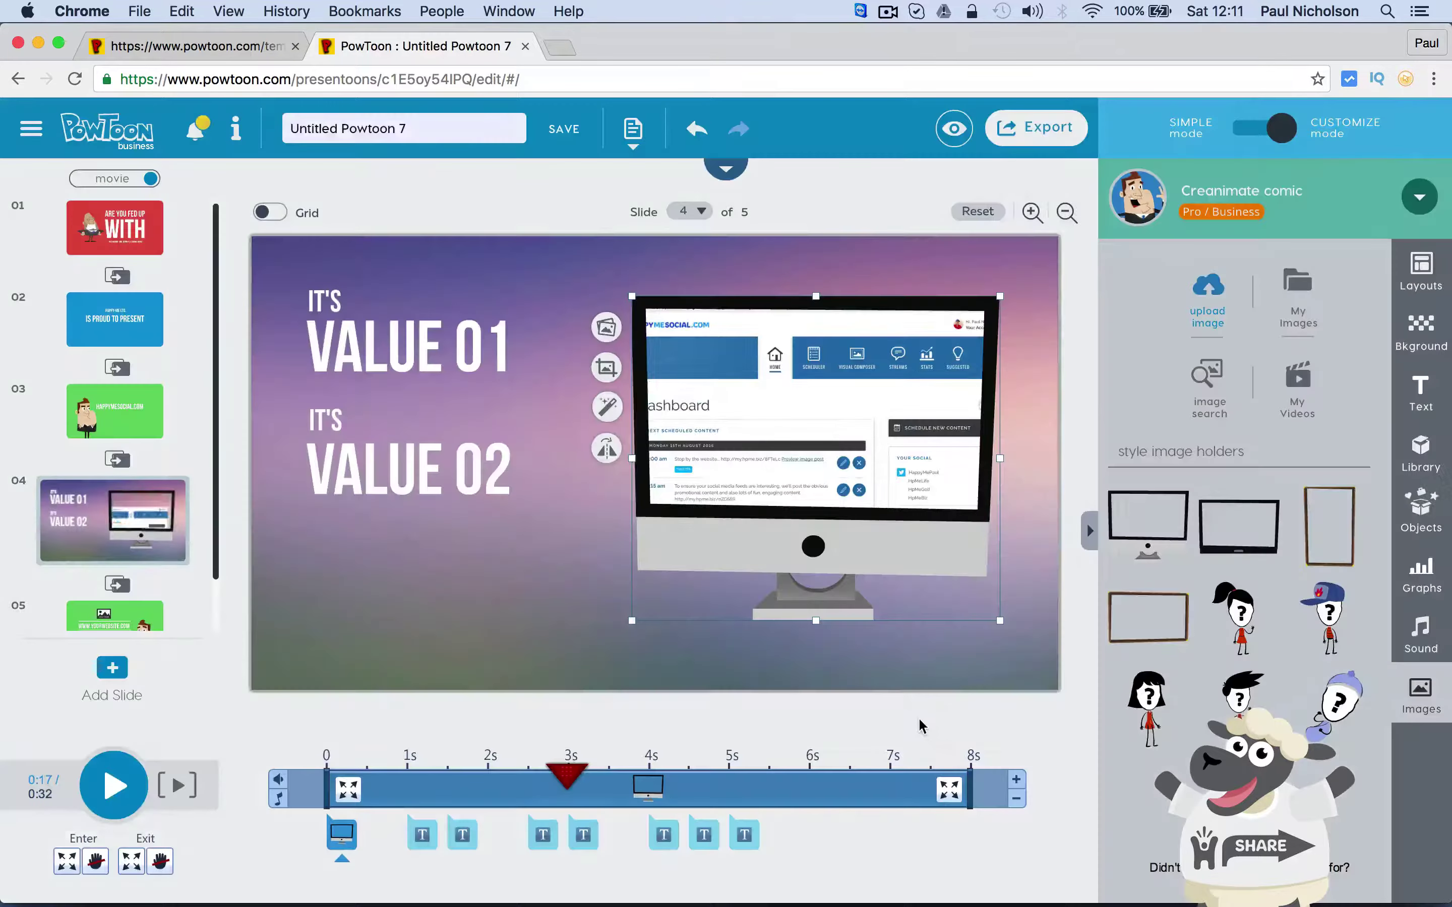
{"action": "left_click_drag", "start_coordinate": [716, 396], "coordinate": [713, 394]}
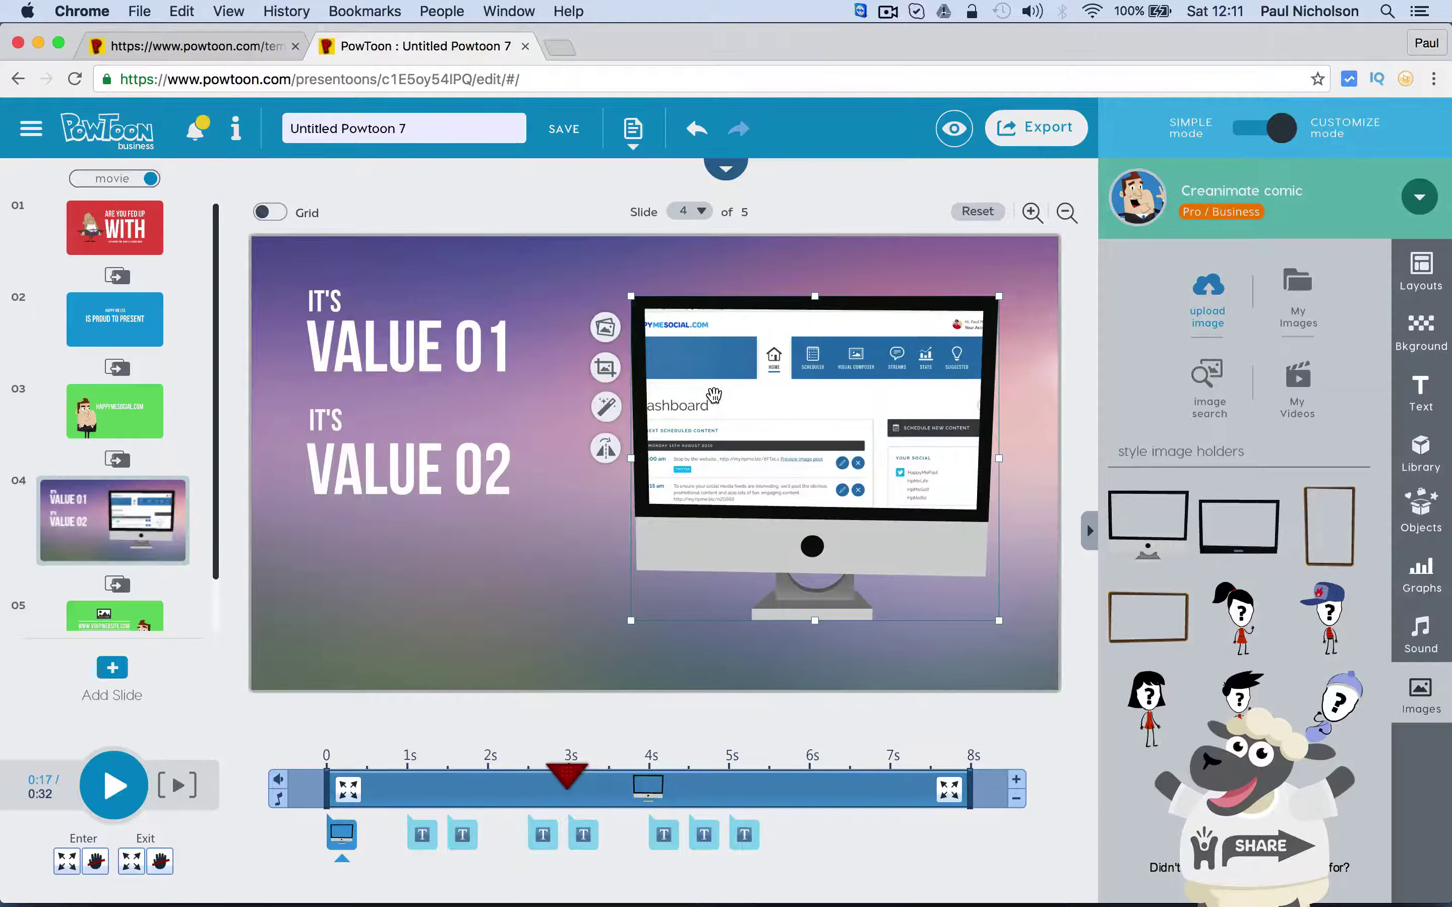
Replace VALUE 01 with SAVE TIME on one line, then play onward from slide 4.
{"action": "left_click", "coordinate": [433, 368]}
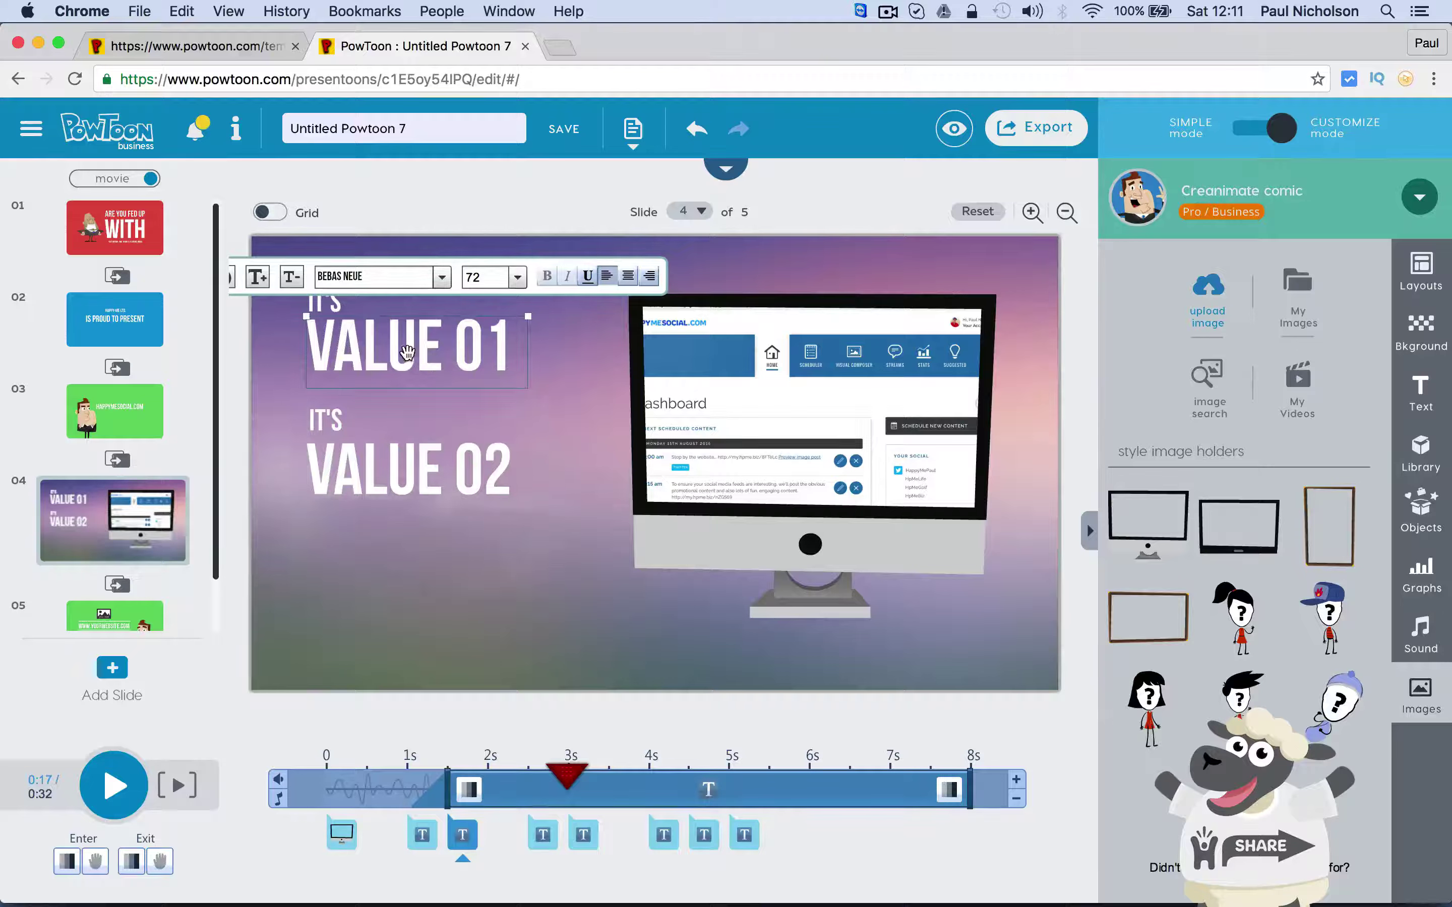
{"action": "double_click", "coordinate": [406, 353]}
{"action": "type", "text": "SA"}
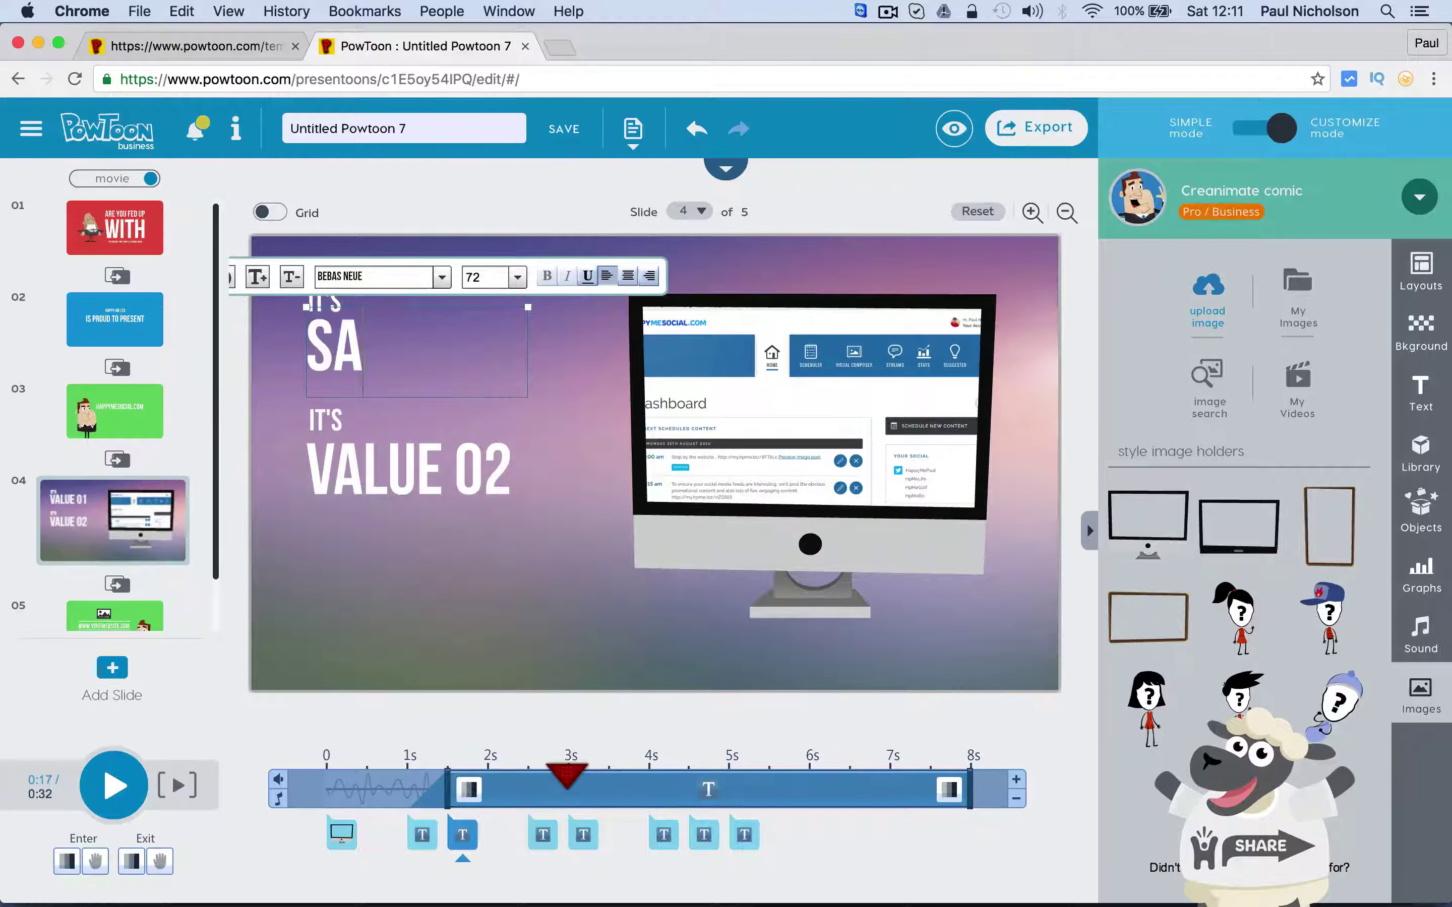
{"action": "type", "text": "VE TIME"}
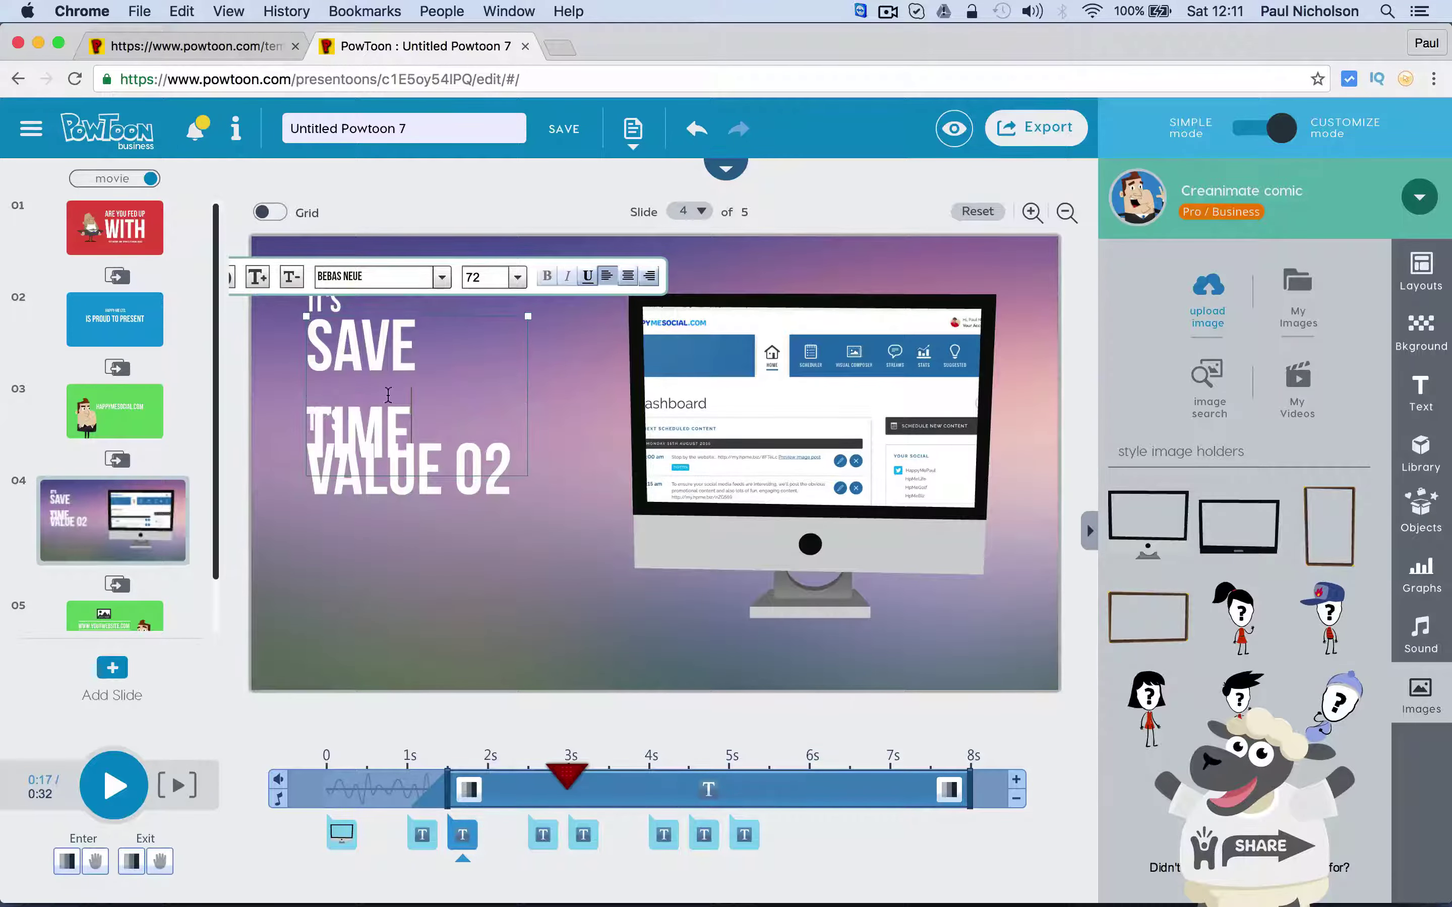
{"action": "left_click_drag", "start_coordinate": [528, 316], "coordinate": [601, 320]}
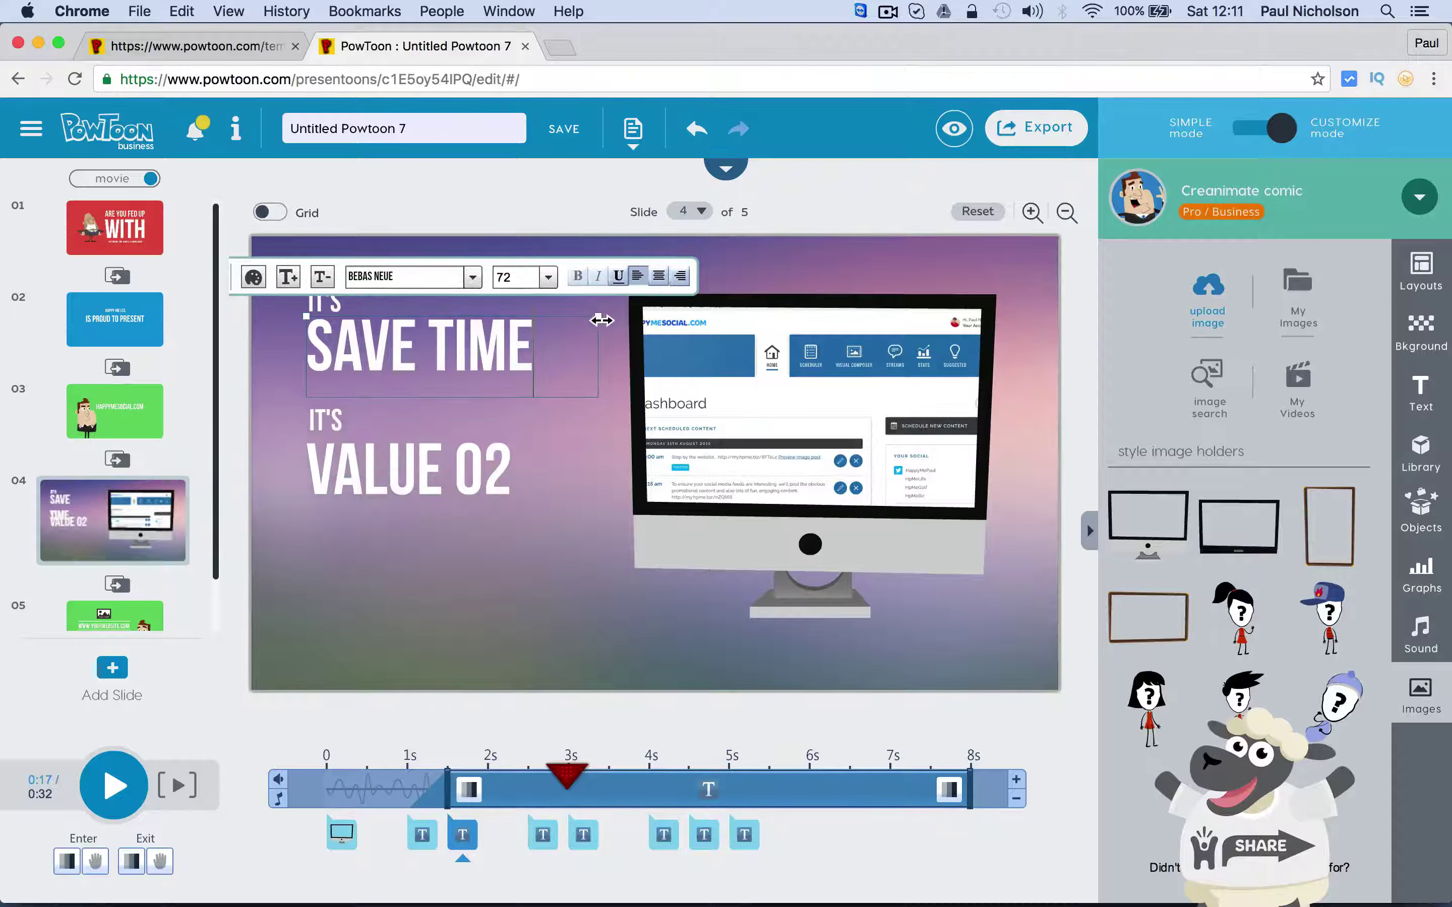
{"action": "left_click", "coordinate": [515, 459]}
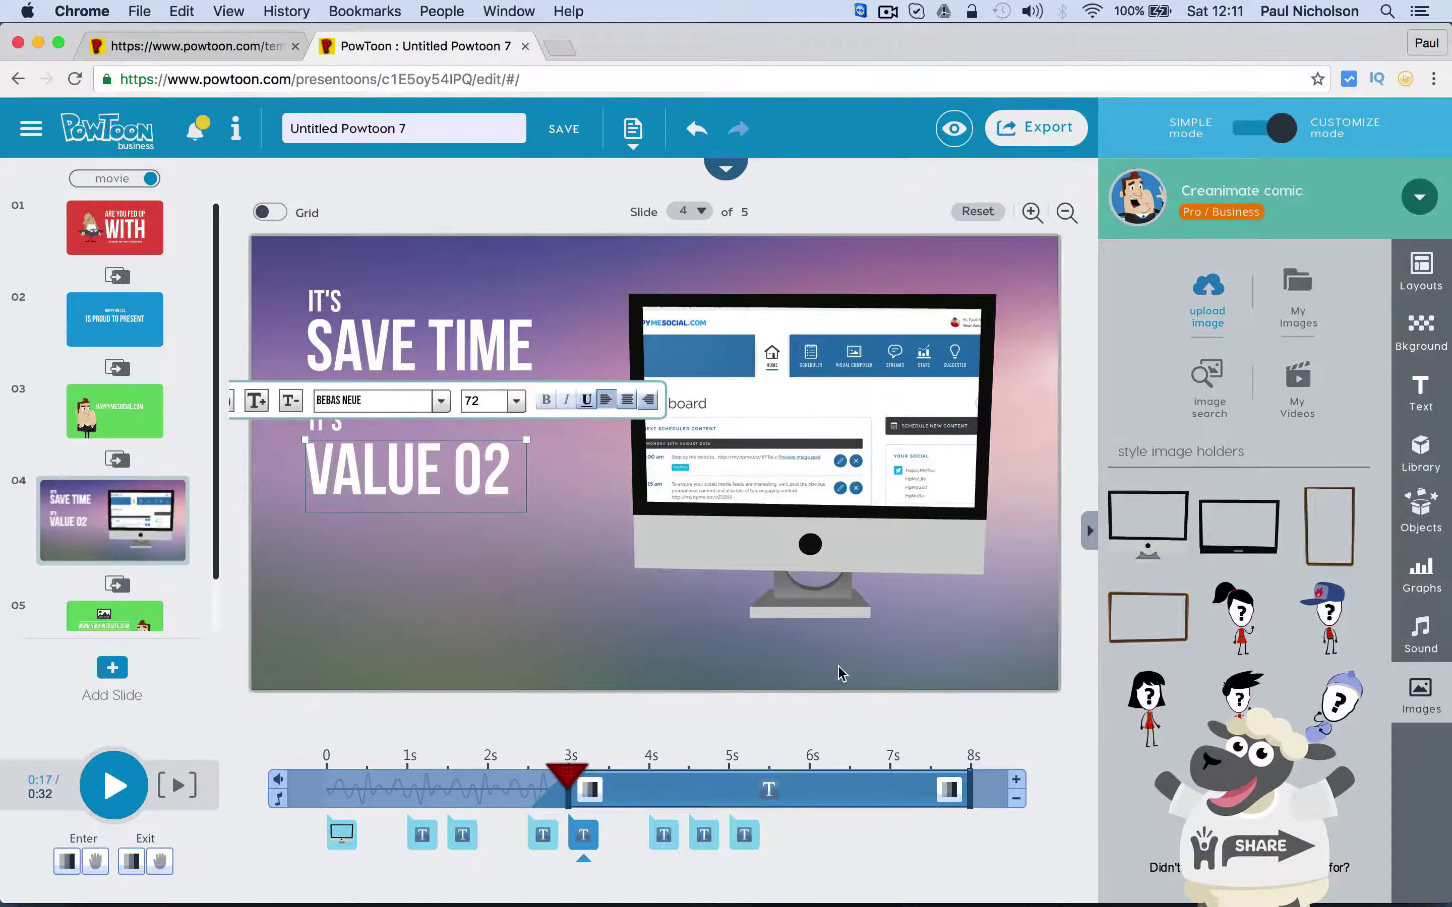
{"action": "left_click", "coordinate": [117, 801]}
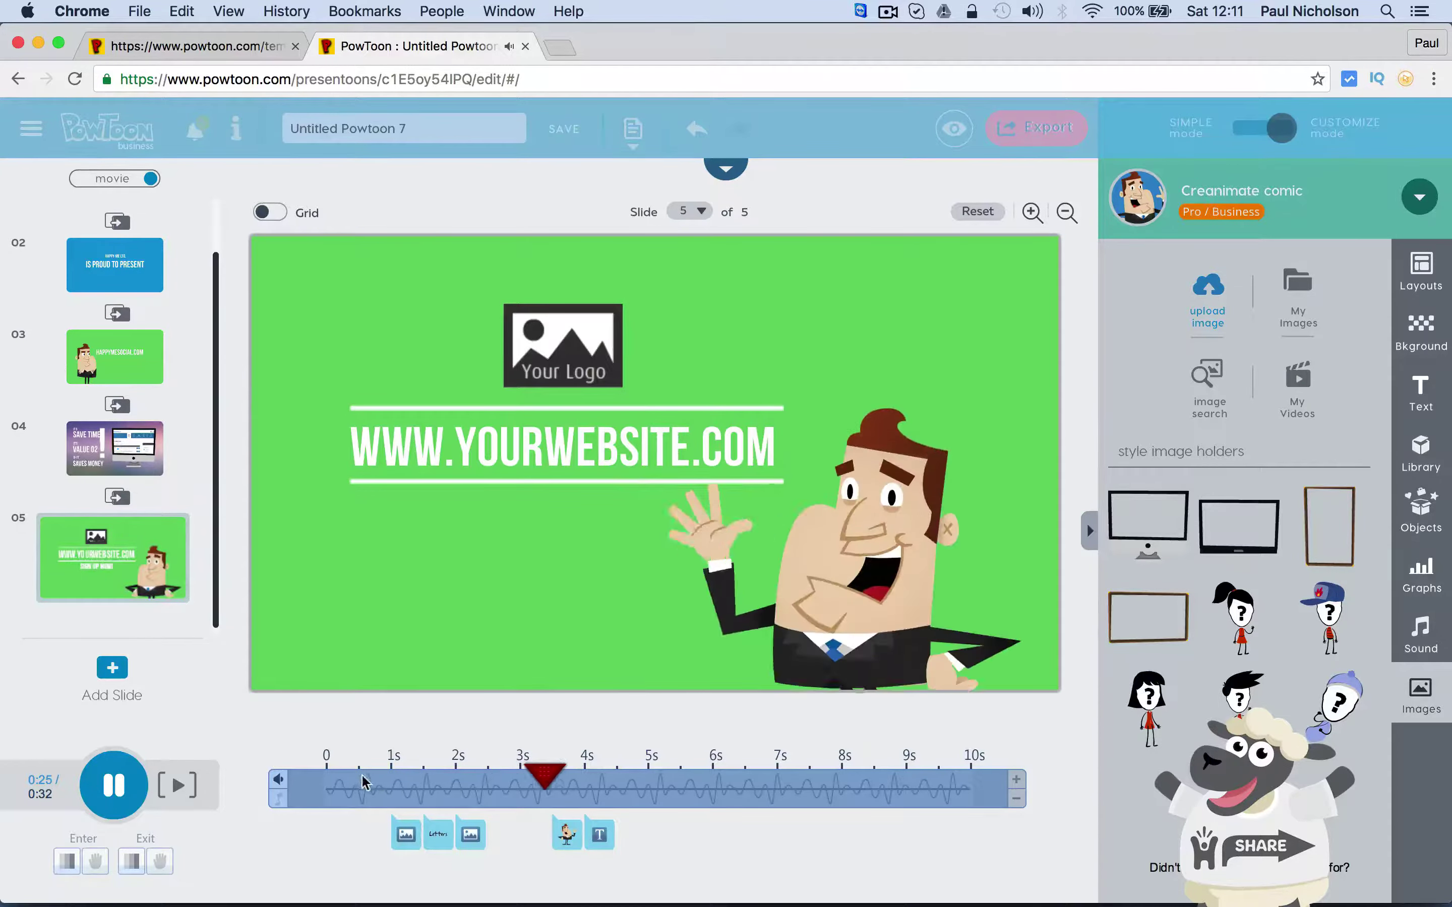
On slide 5, swap the Your Logo placeholder for Happy-Me_Final_Logo_02.png and enlarge it.
{"action": "left_click", "coordinate": [133, 788]}
{"action": "left_click", "coordinate": [505, 343]}
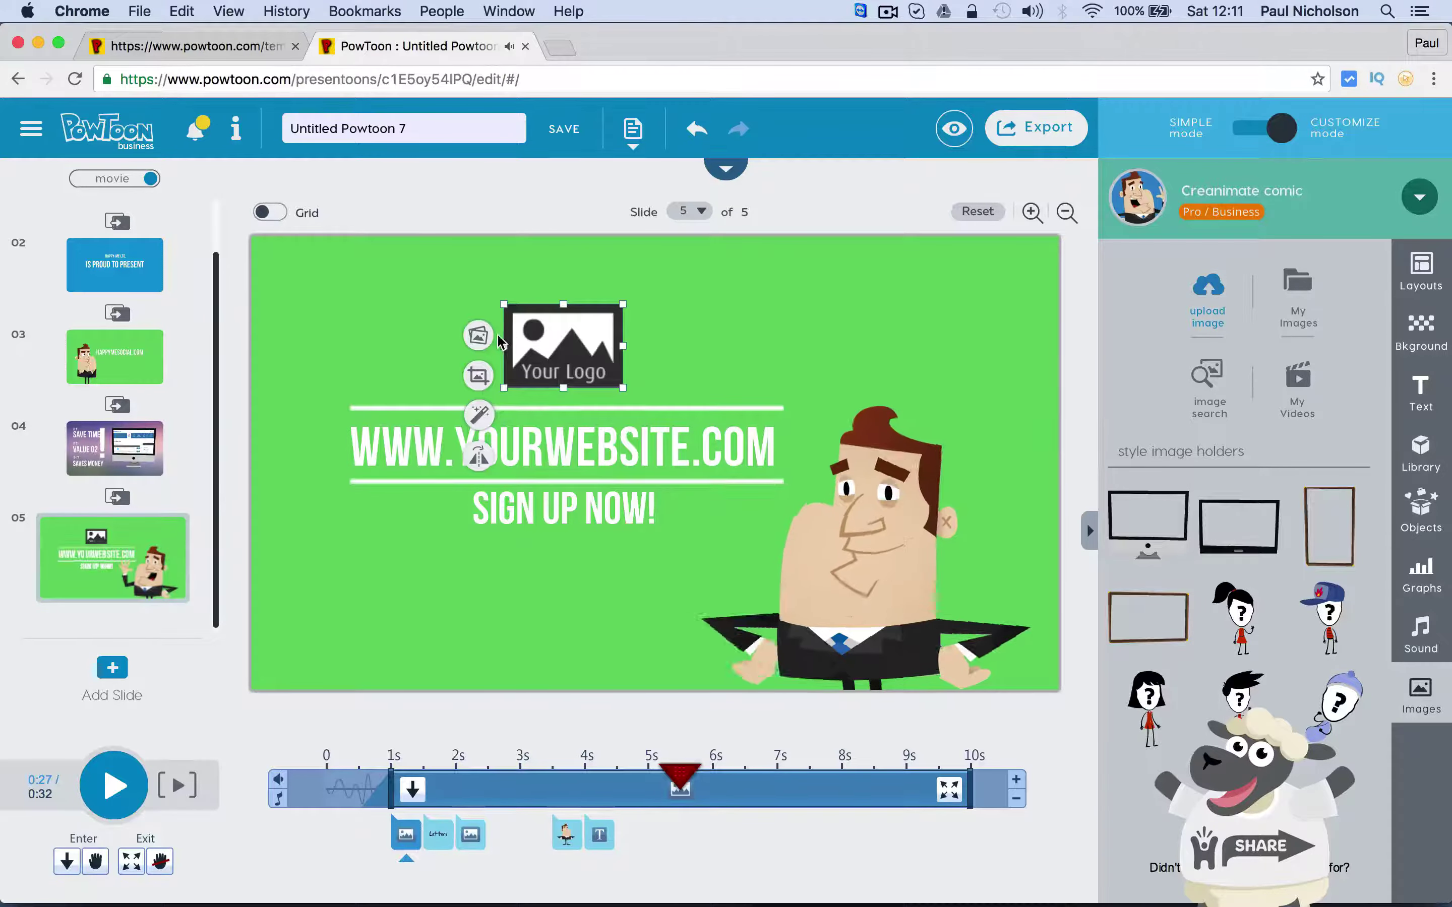
{"action": "left_click", "coordinate": [478, 335]}
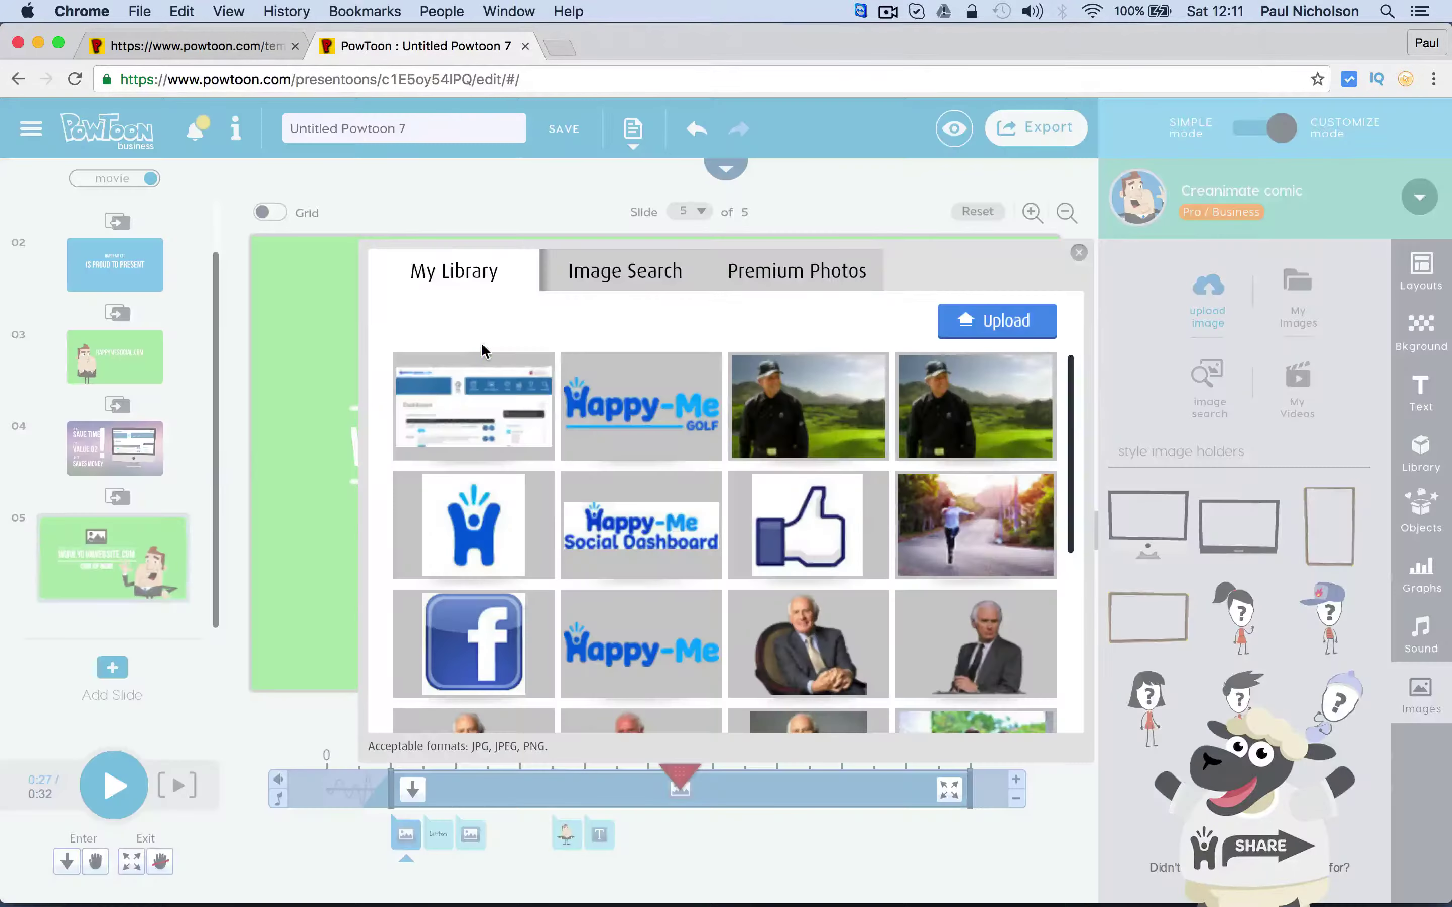
{"action": "left_click", "coordinate": [641, 644]}
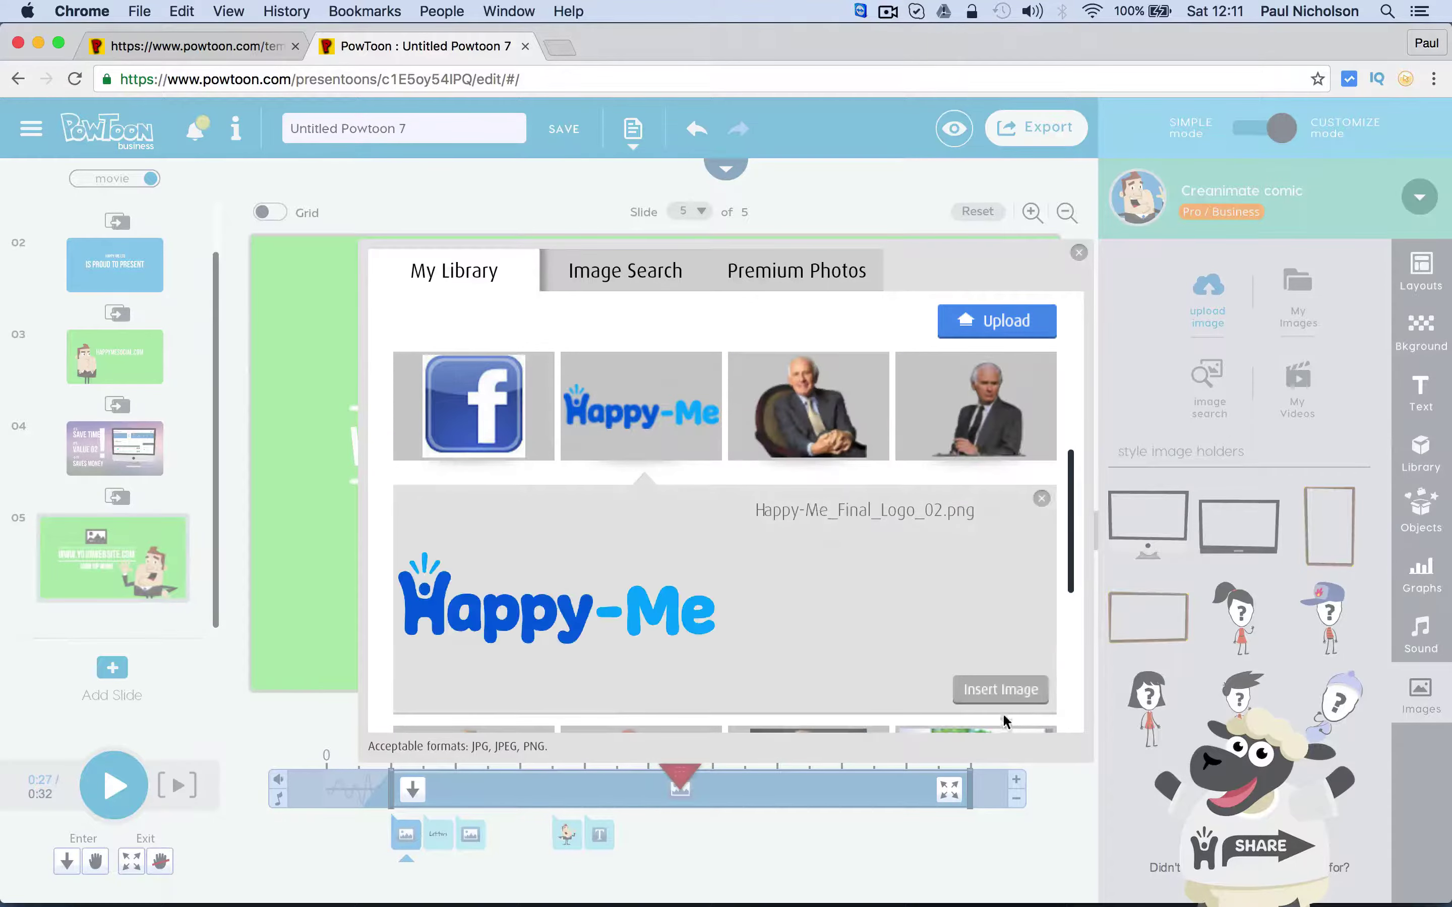
{"action": "left_click", "coordinate": [1001, 691]}
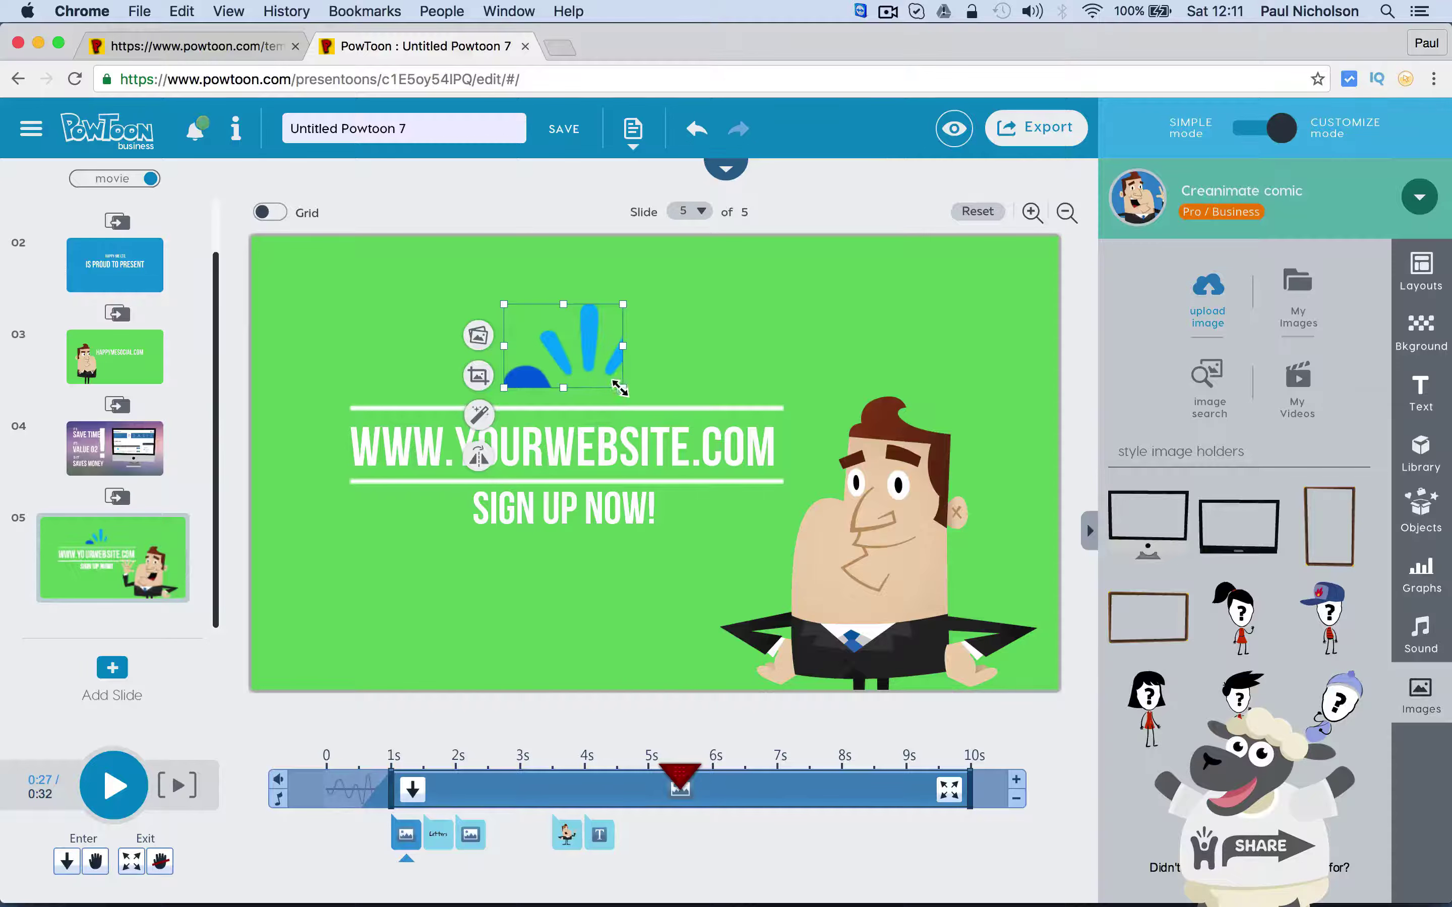
{"action": "left_click_drag", "start_coordinate": [619, 388], "coordinate": [644, 402]}
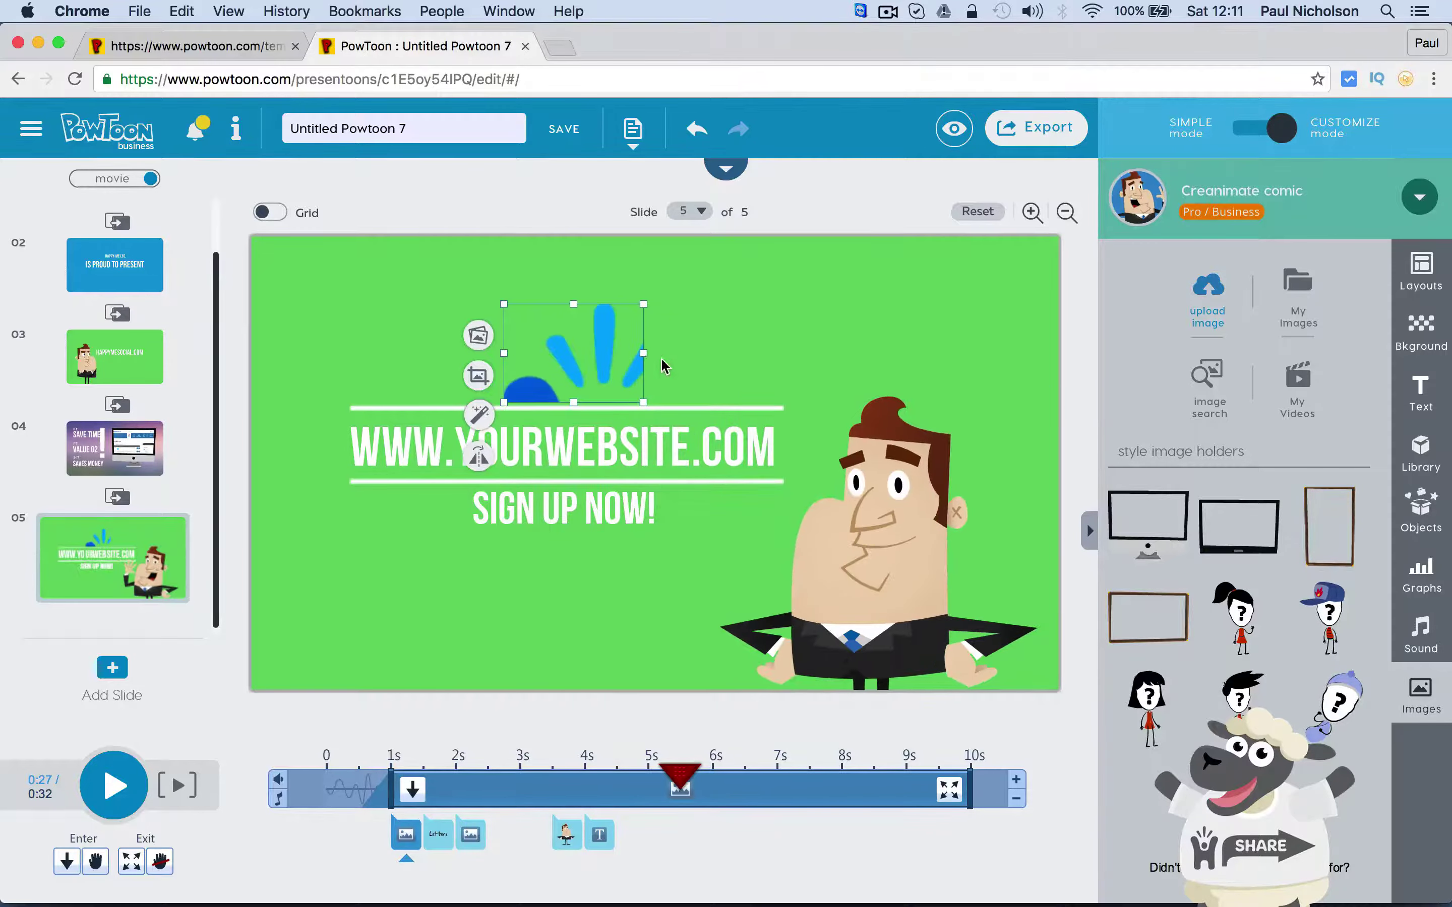
{"action": "double_click", "coordinate": [560, 382]}
{"action": "left_click", "coordinate": [598, 462]}
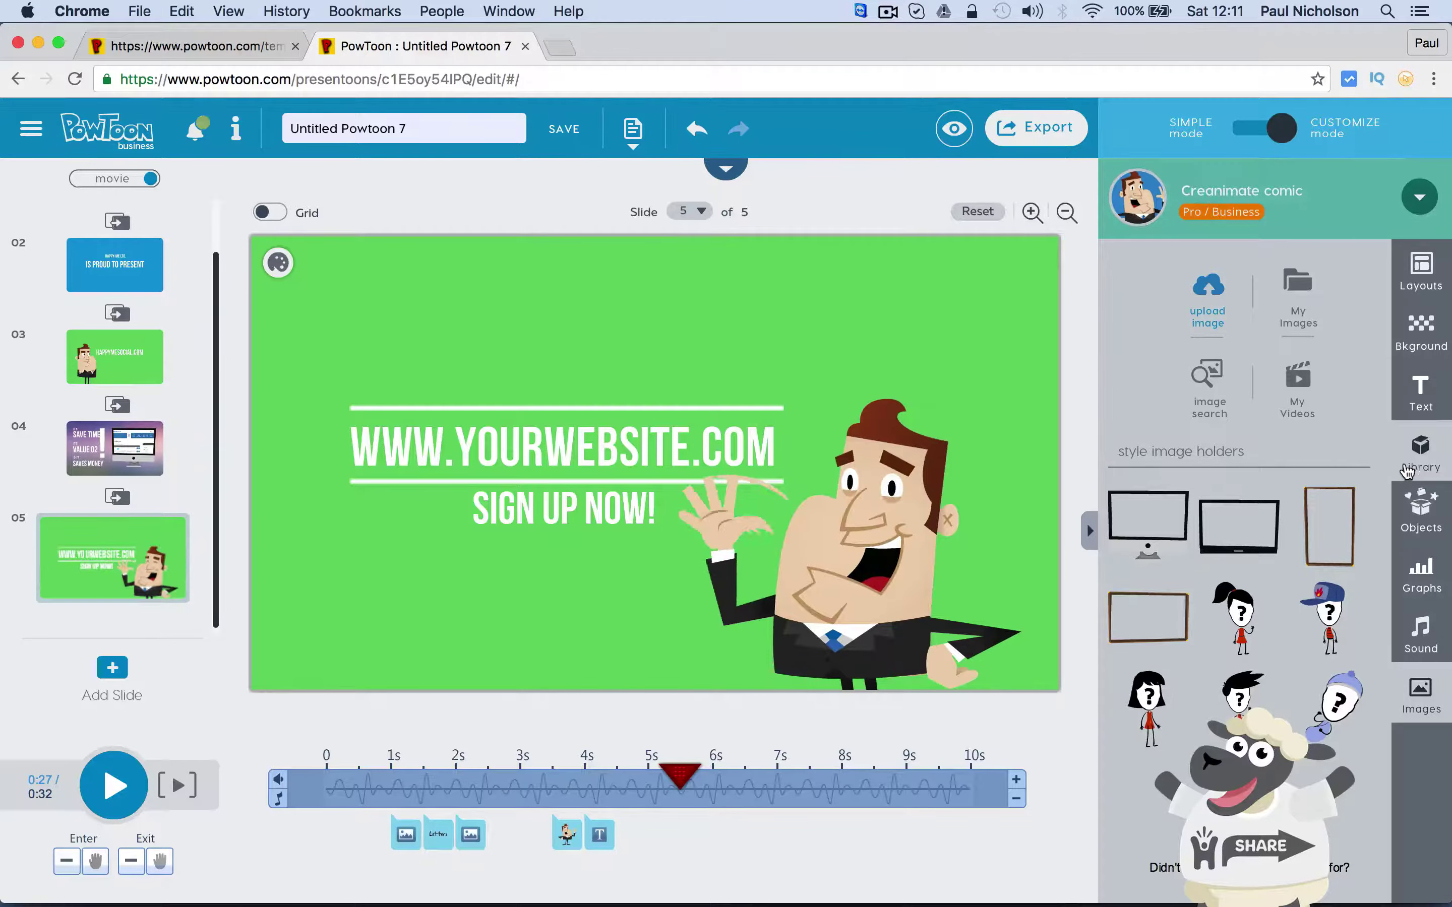
Add a dartboard prop from the library and move it near the top of slide 5.
{"action": "left_click", "coordinate": [1420, 450]}
{"action": "left_click", "coordinate": [976, 566]}
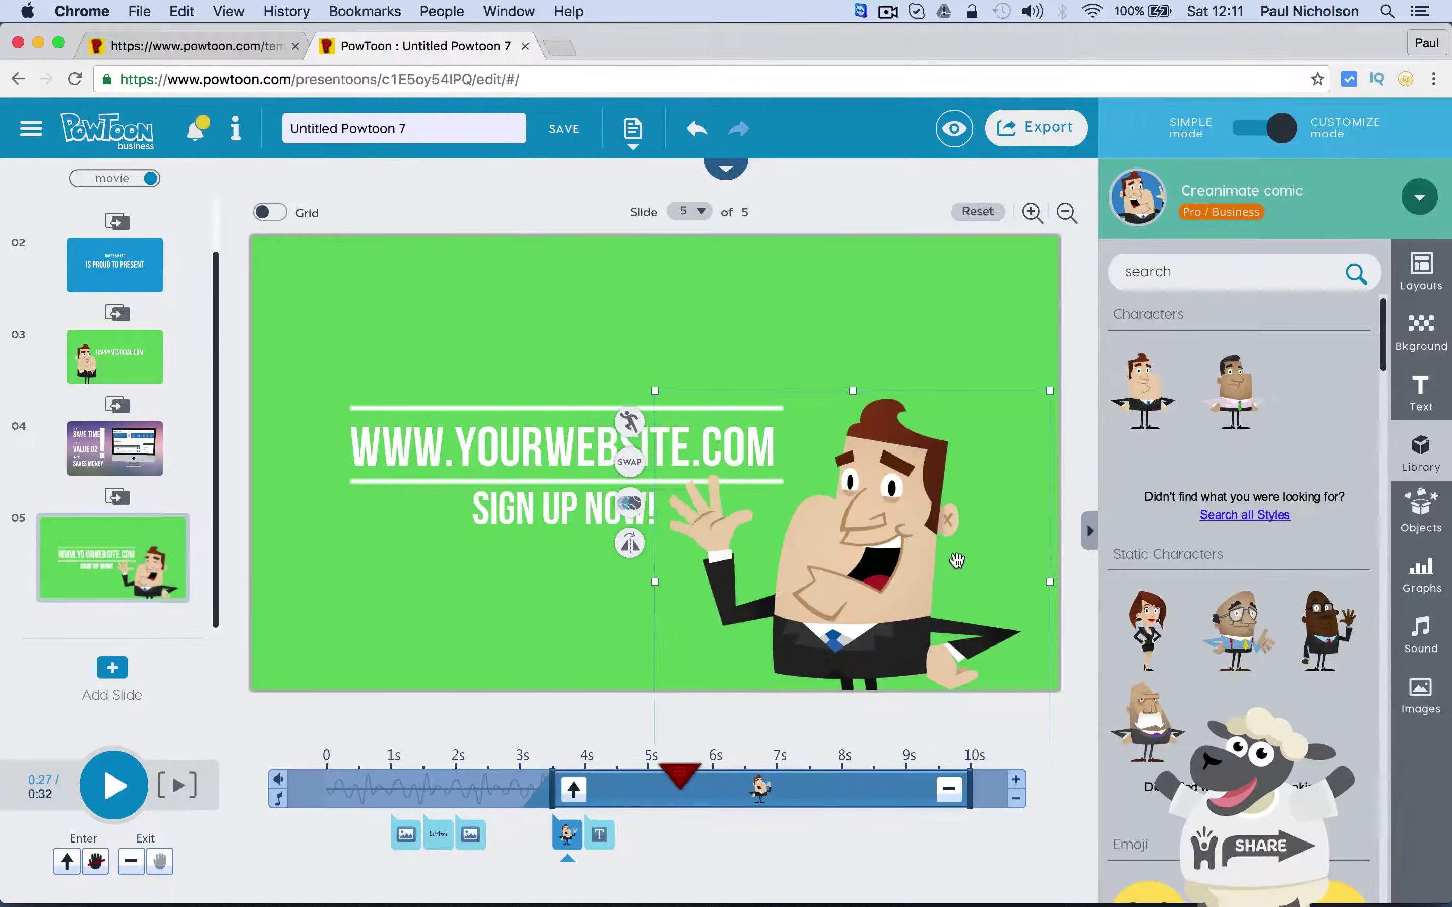
{"action": "scroll", "coordinate": [1196, 646], "scroll_direction": "down", "scroll_amount": 4}
{"action": "scroll", "coordinate": [1196, 646], "scroll_direction": "down", "scroll_amount": 5}
{"action": "scroll", "coordinate": [1195, 646], "scroll_direction": "down", "scroll_amount": 3}
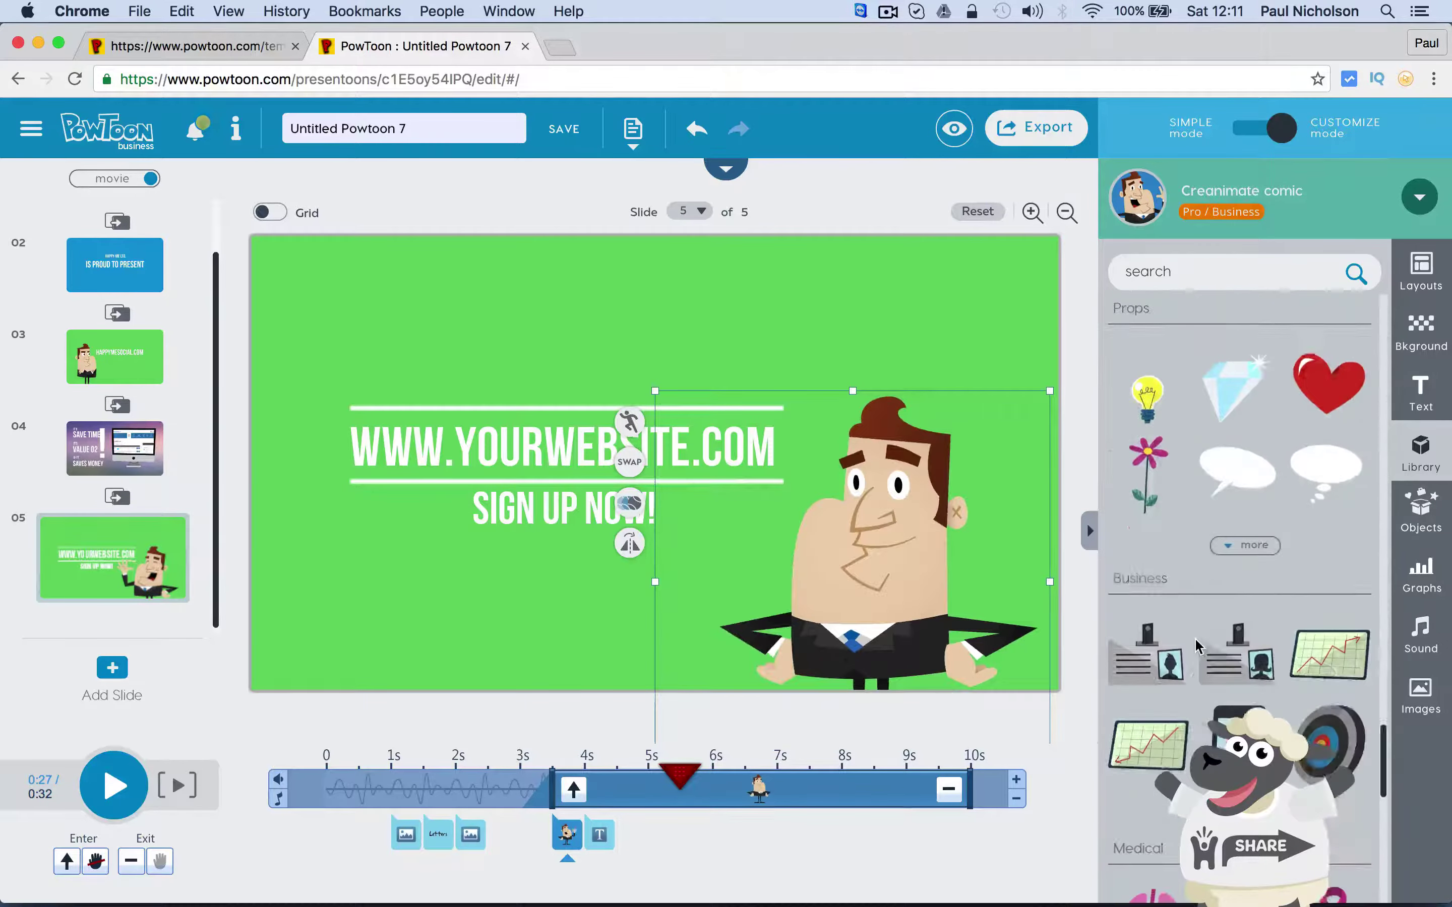
{"action": "scroll", "coordinate": [1195, 646], "scroll_direction": "down", "scroll_amount": 5}
{"action": "left_click", "coordinate": [1323, 552]}
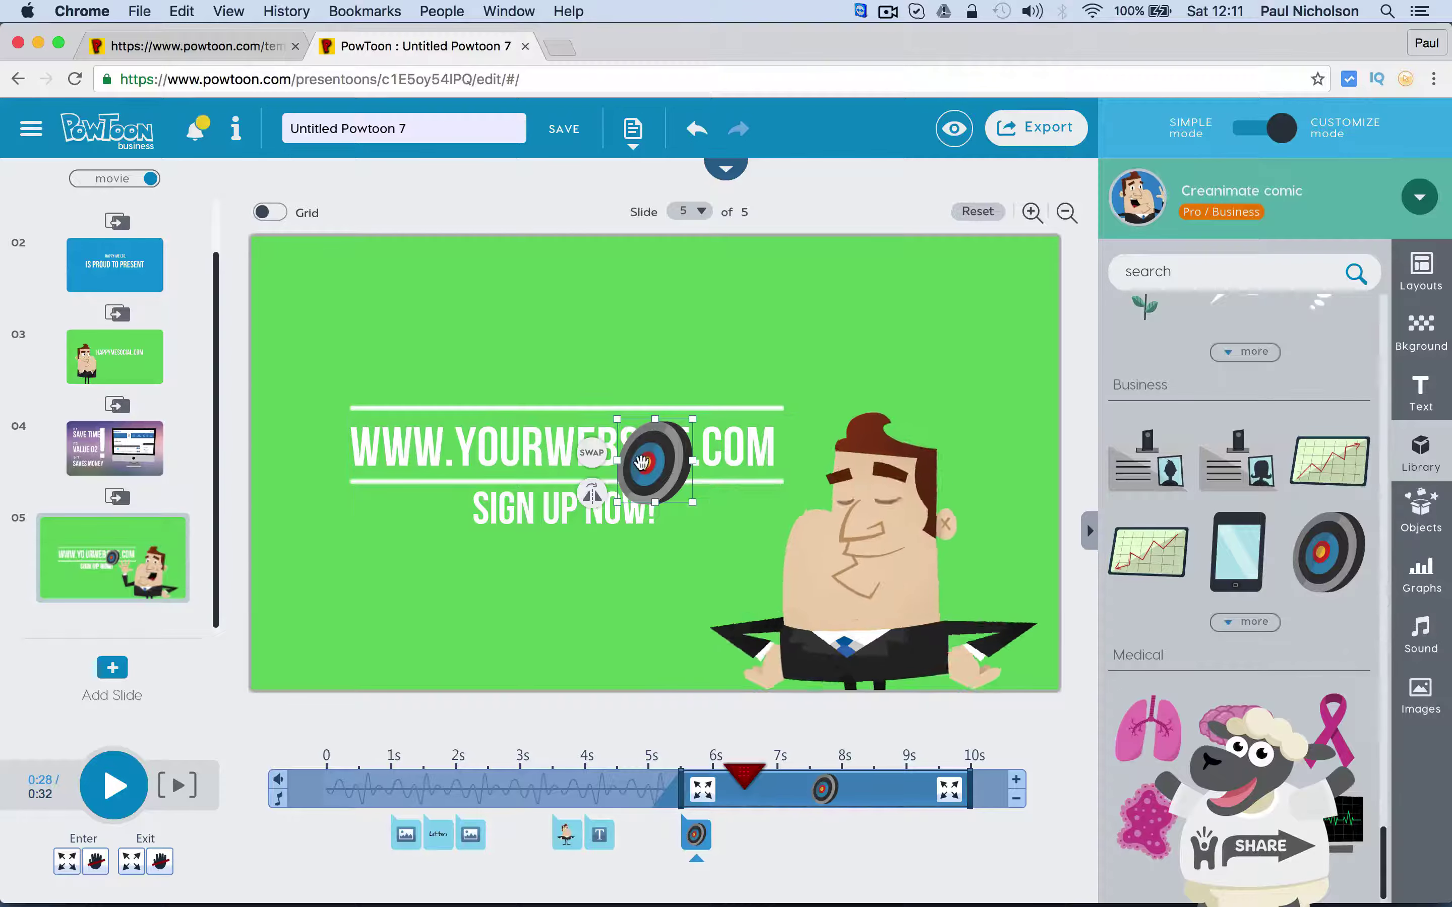
{"action": "left_click_drag", "start_coordinate": [655, 461], "coordinate": [752, 318]}
Swap the businessman character for the heart-monitor prop.
{"action": "left_click", "coordinate": [836, 428]}
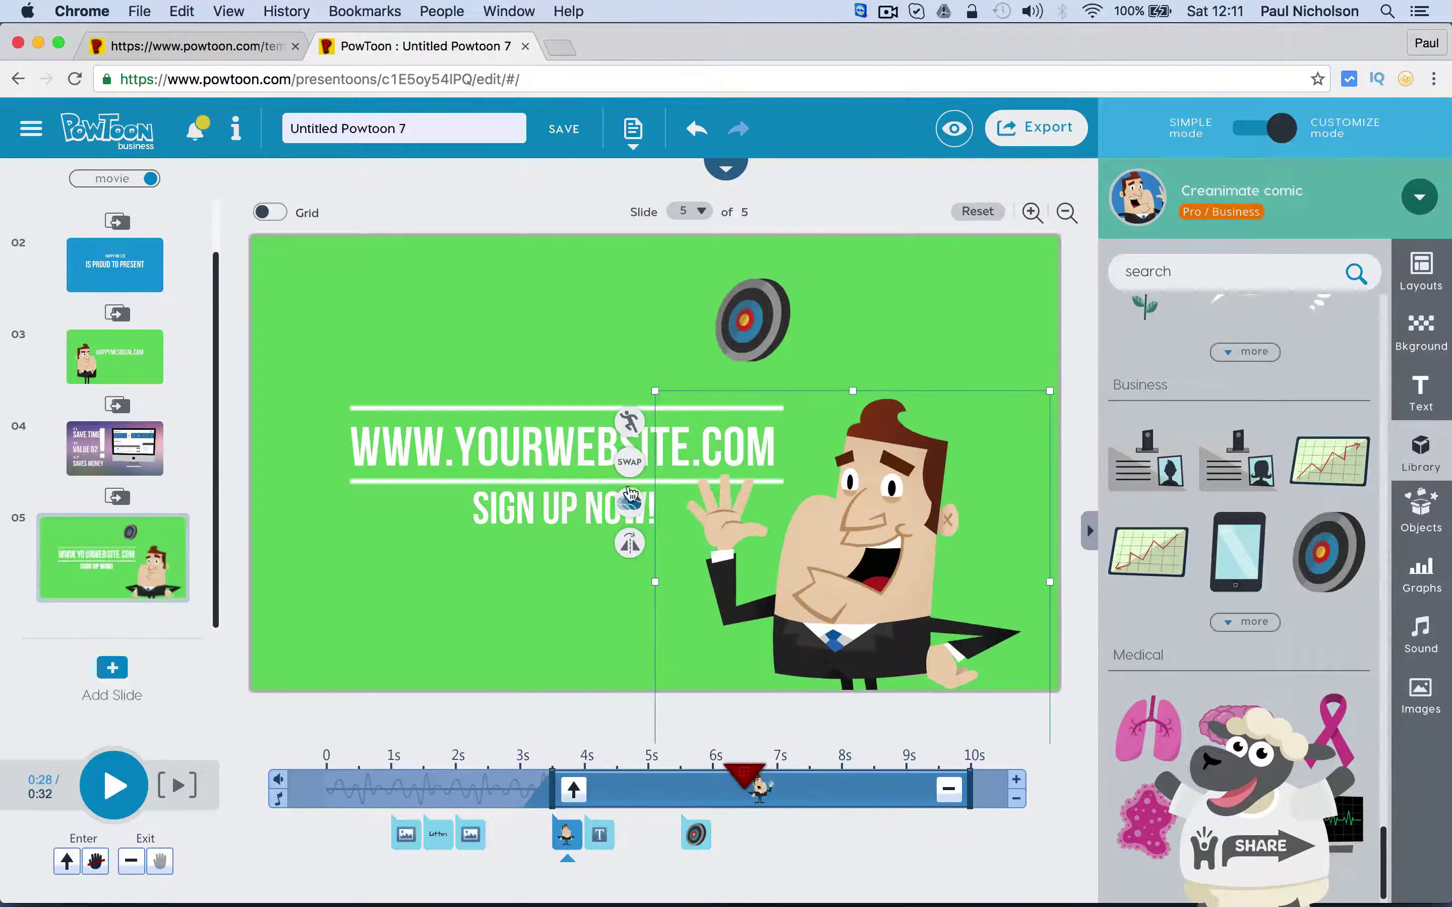
{"action": "left_click", "coordinate": [628, 423]}
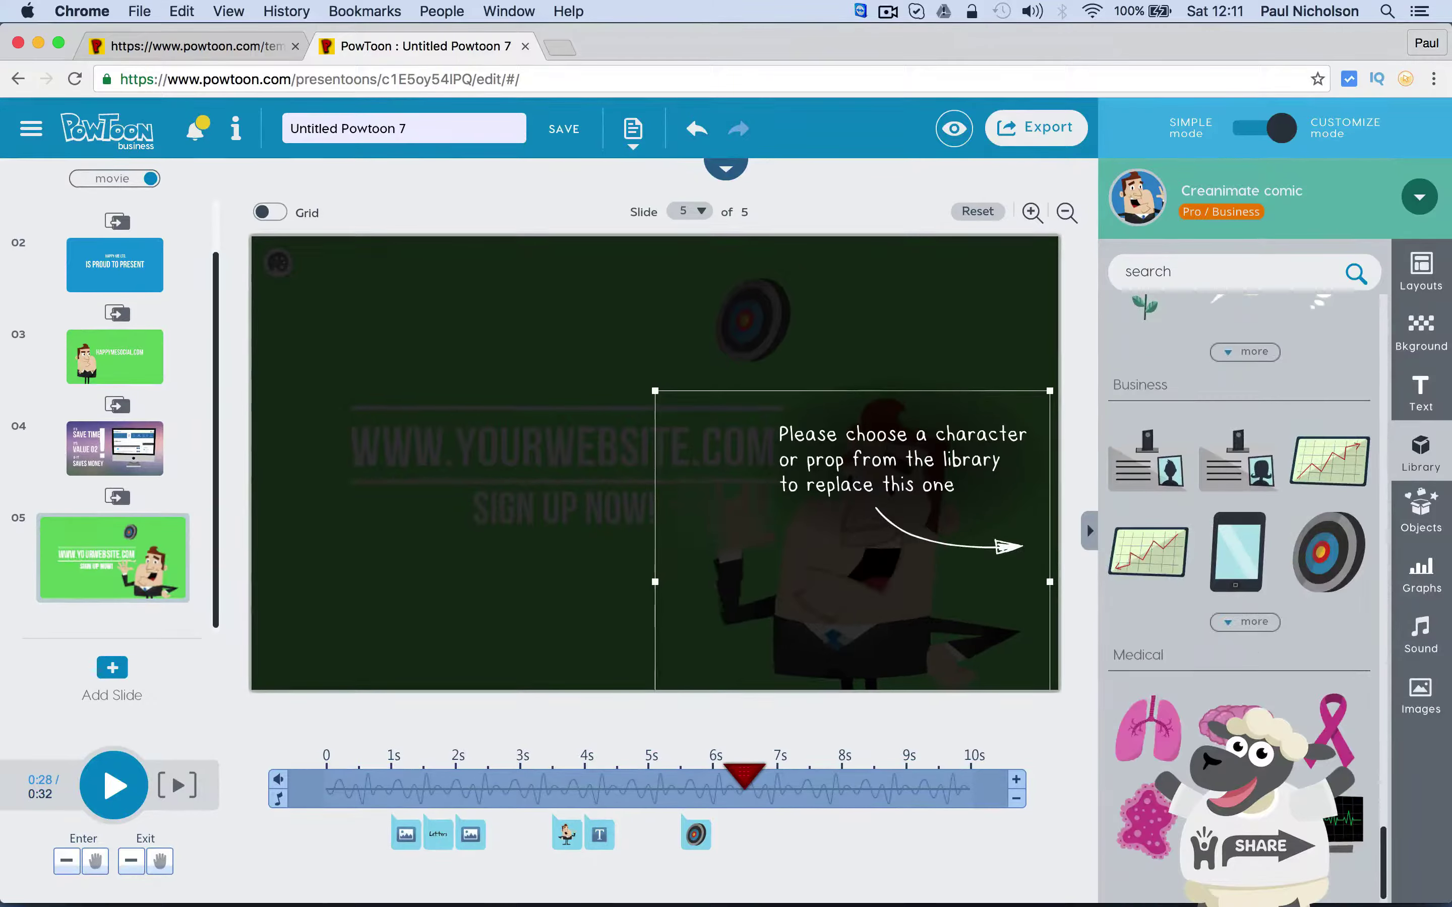
{"action": "left_click", "coordinate": [1344, 821]}
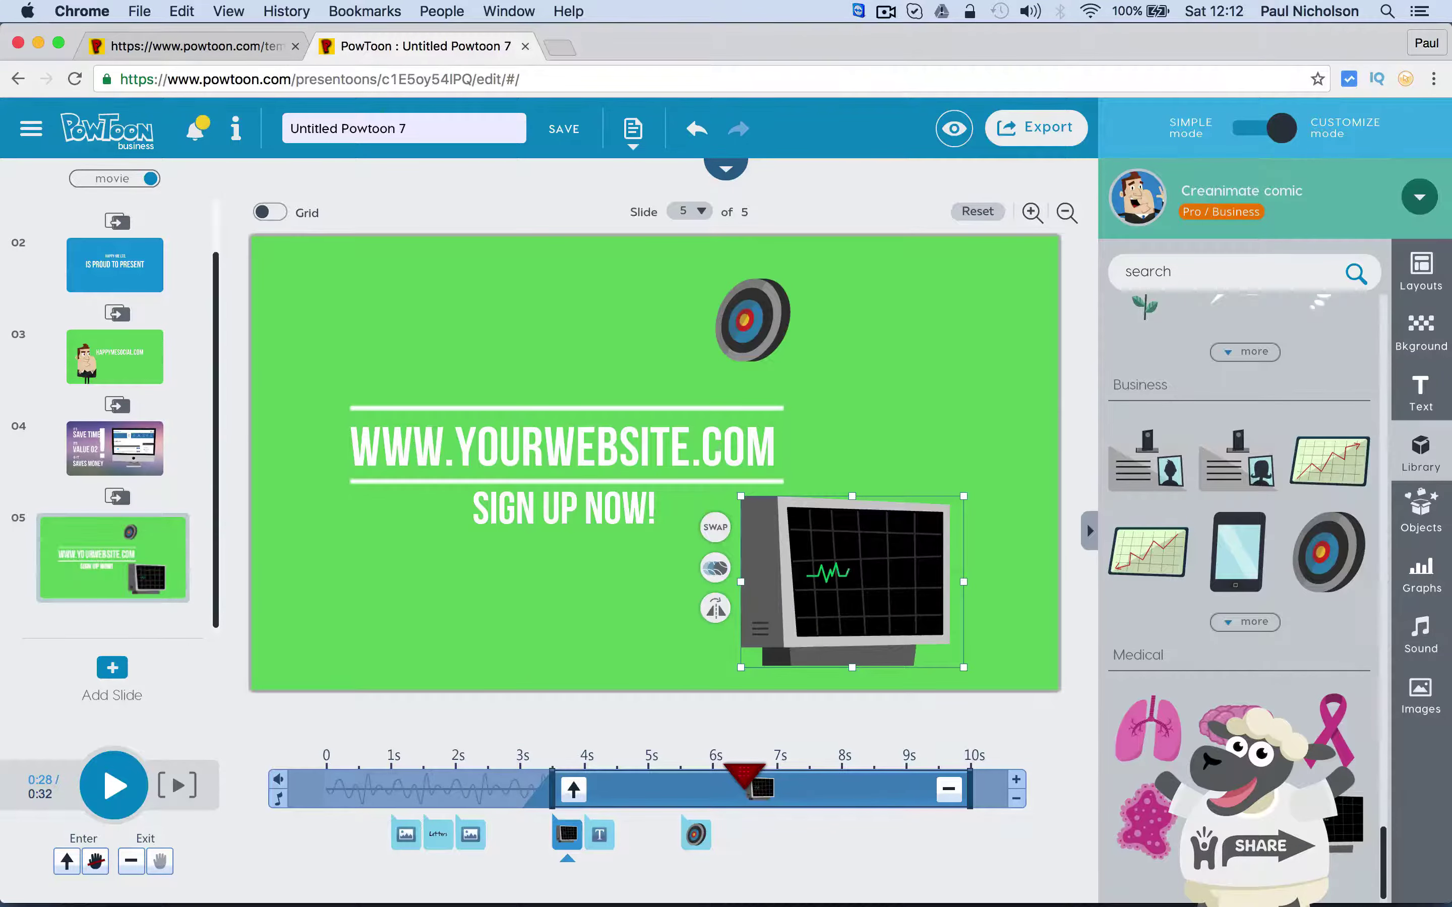
Add a smiley emoji and place it at the slide's upper left.
{"action": "scroll", "coordinate": [1284, 575], "scroll_direction": "up", "scroll_amount": 10}
{"action": "scroll", "coordinate": [1283, 599], "scroll_direction": "up", "scroll_amount": 5}
{"action": "scroll", "coordinate": [1282, 620], "scroll_direction": "up", "scroll_amount": 3}
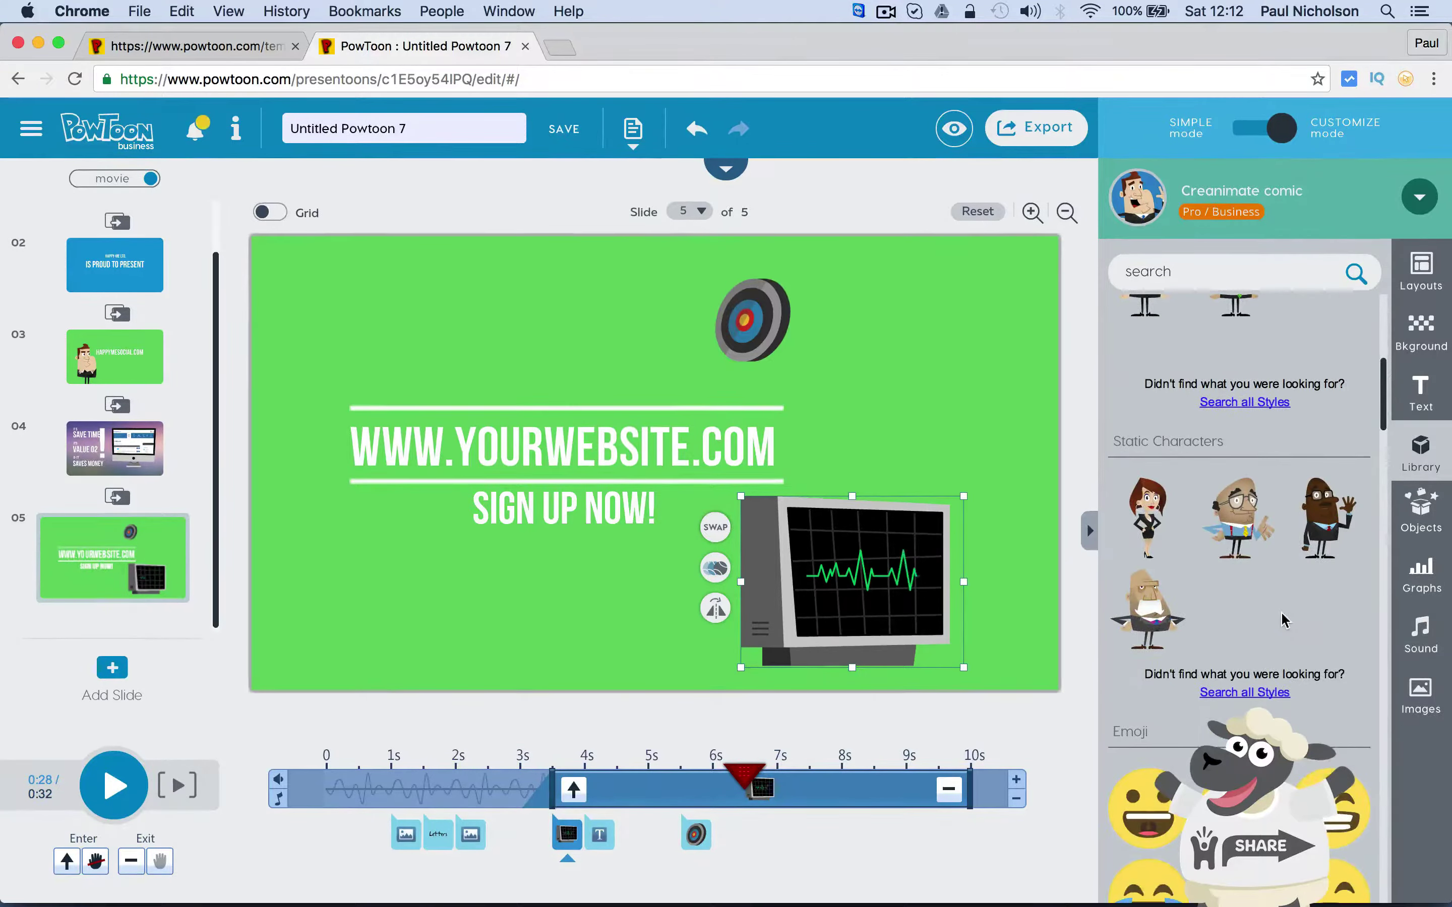
{"action": "left_click", "coordinate": [1152, 798]}
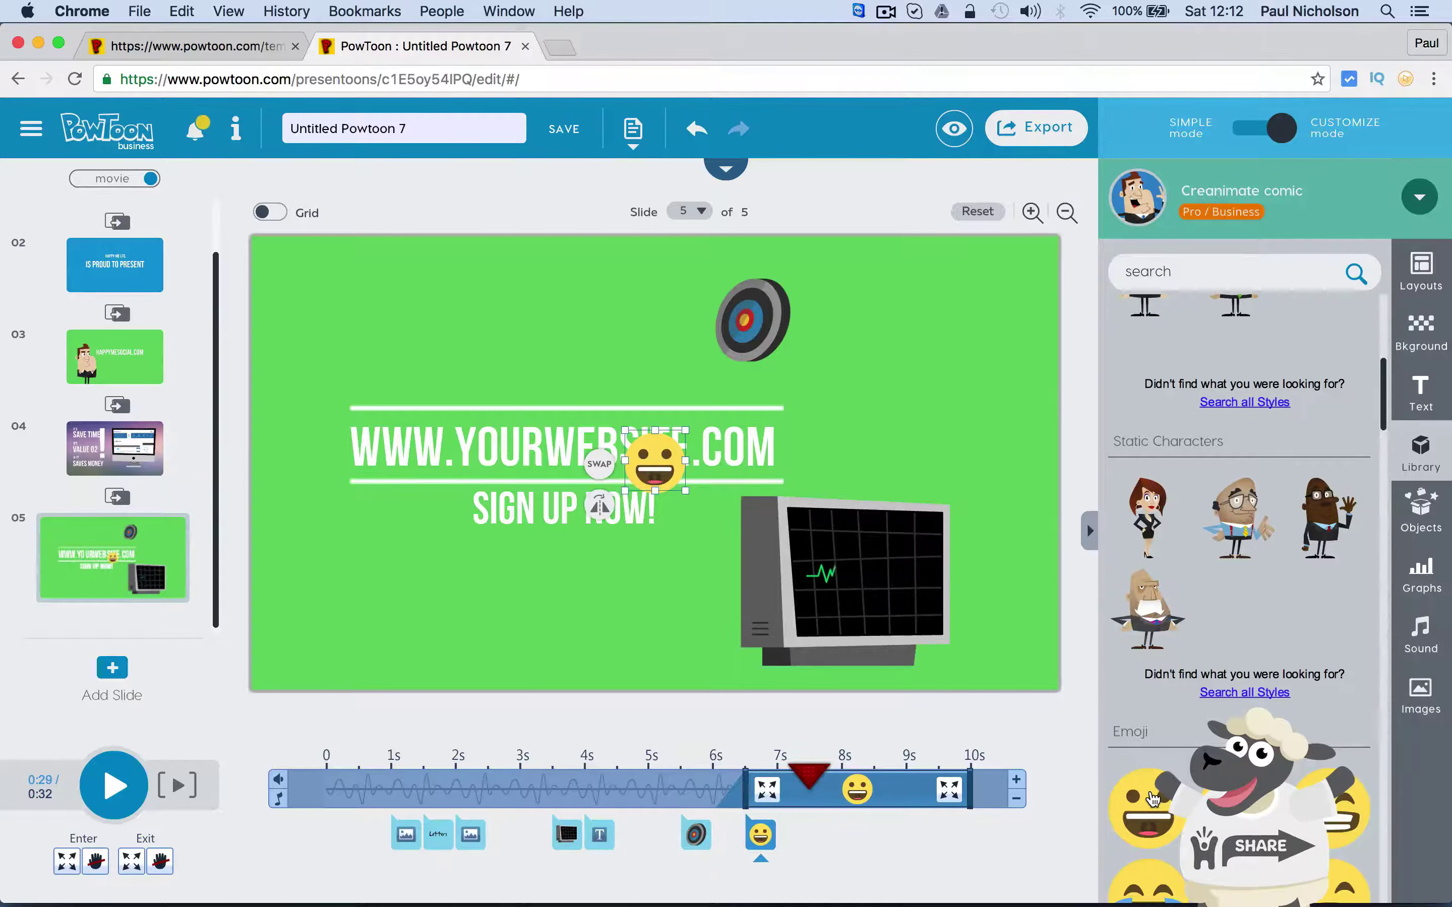
{"action": "left_click_drag", "start_coordinate": [631, 463], "coordinate": [495, 293]}
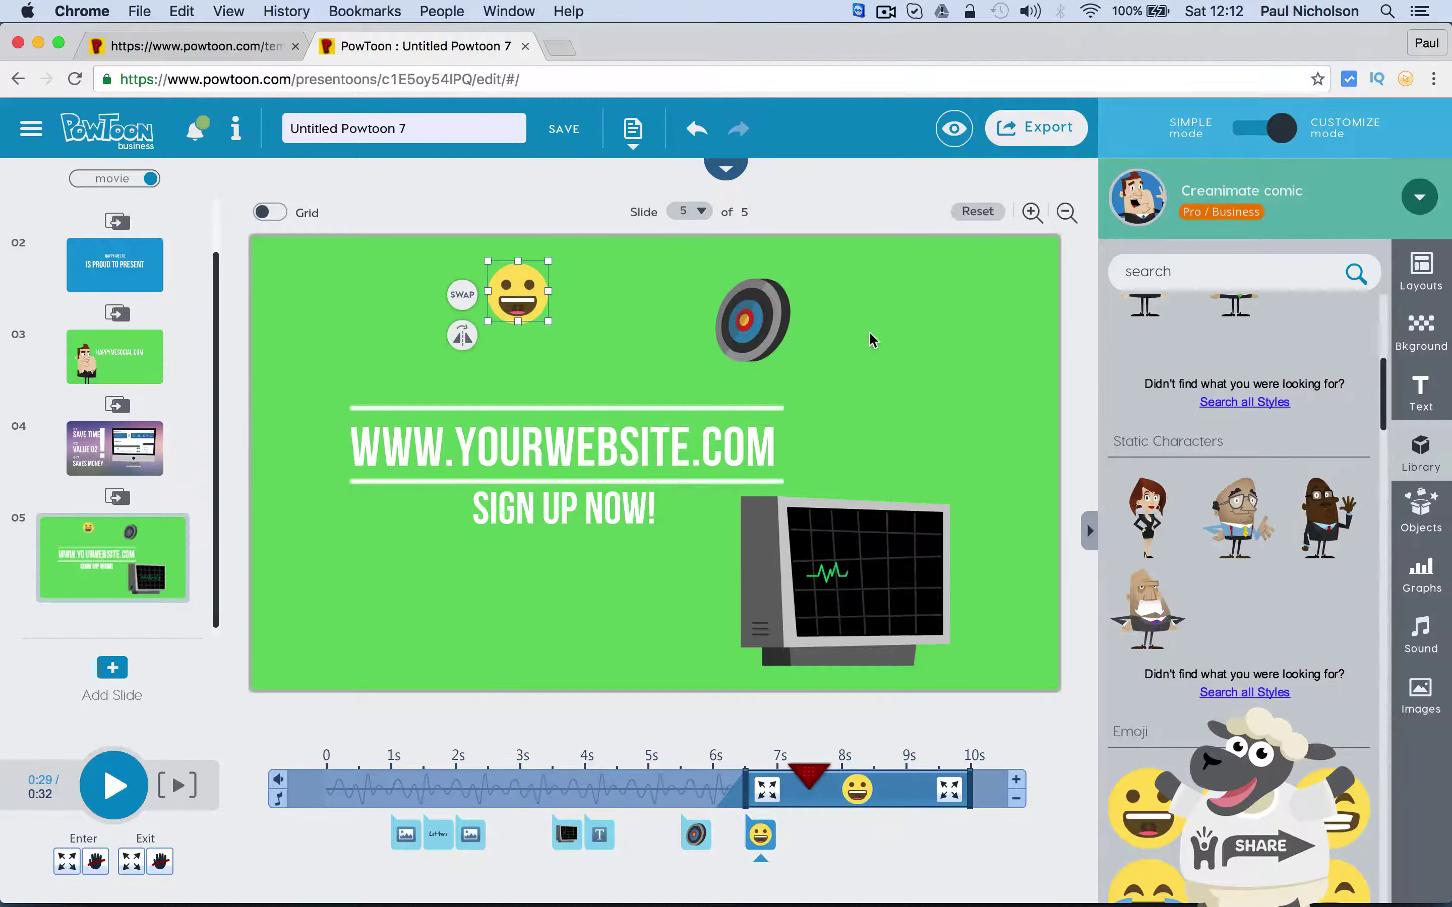
{"action": "scroll", "coordinate": [1136, 420], "scroll_direction": "up", "scroll_amount": 2}
{"action": "scroll", "coordinate": [1131, 406], "scroll_direction": "up", "scroll_amount": 1}
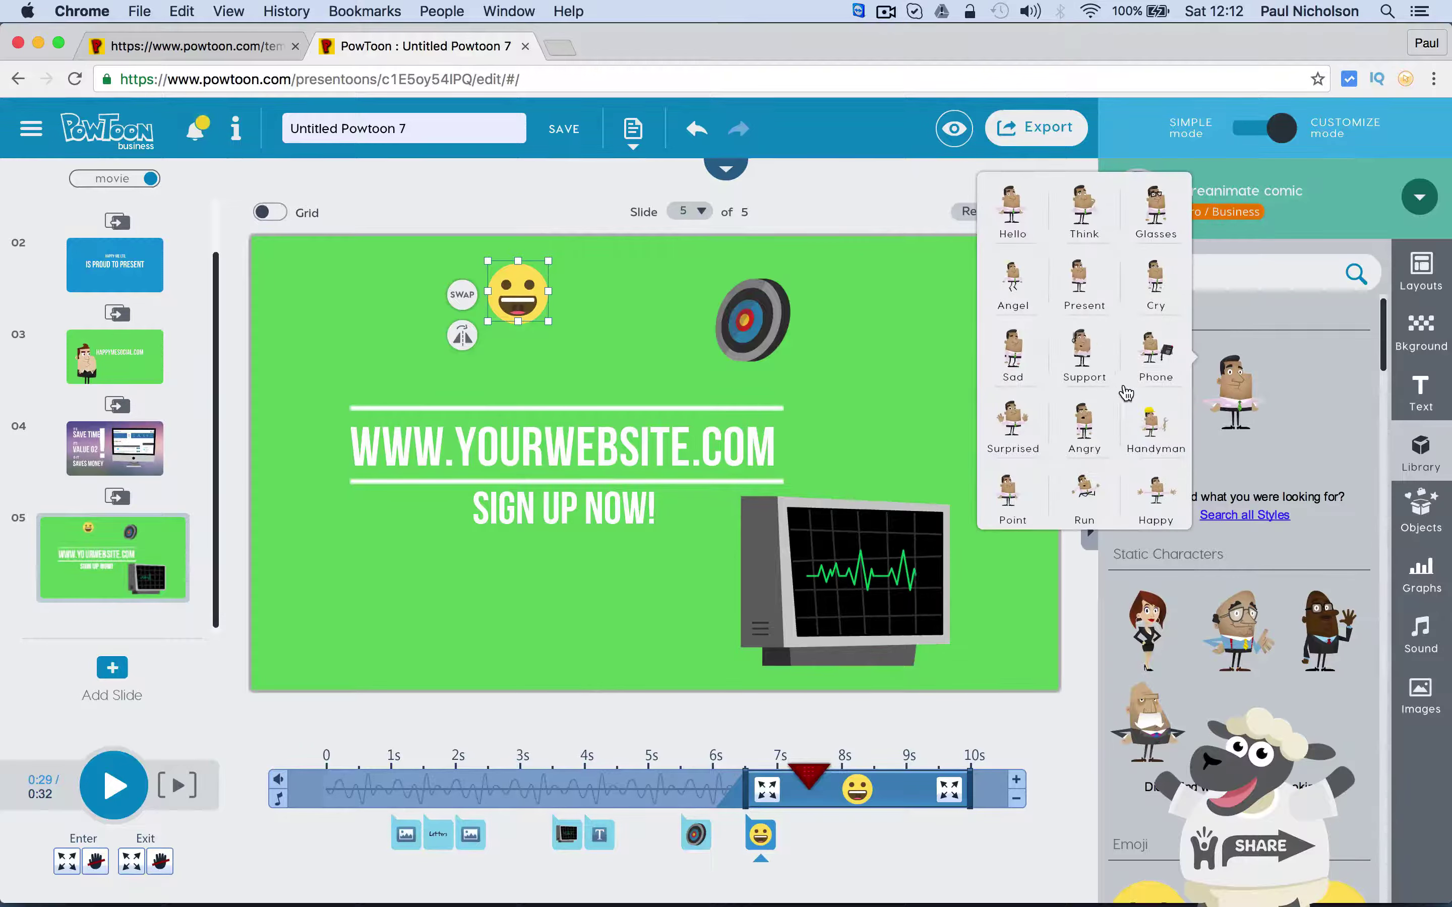
Add the headset-wearing Support character and drag it to slide 5's lower-left corner.
{"action": "left_click", "coordinate": [1087, 357]}
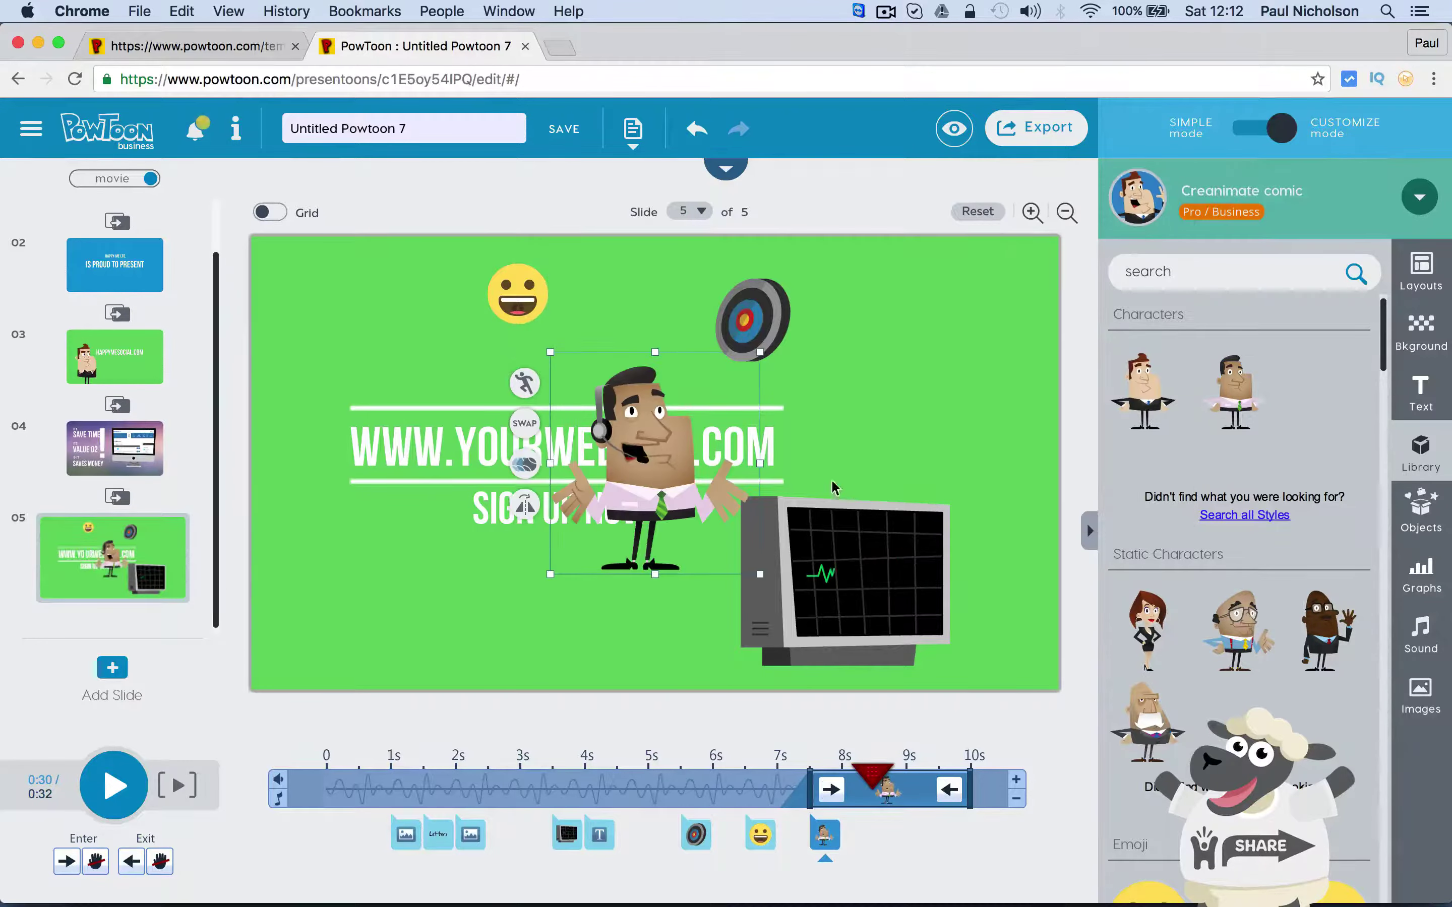
{"action": "left_click_drag", "start_coordinate": [611, 497], "coordinate": [303, 608]}
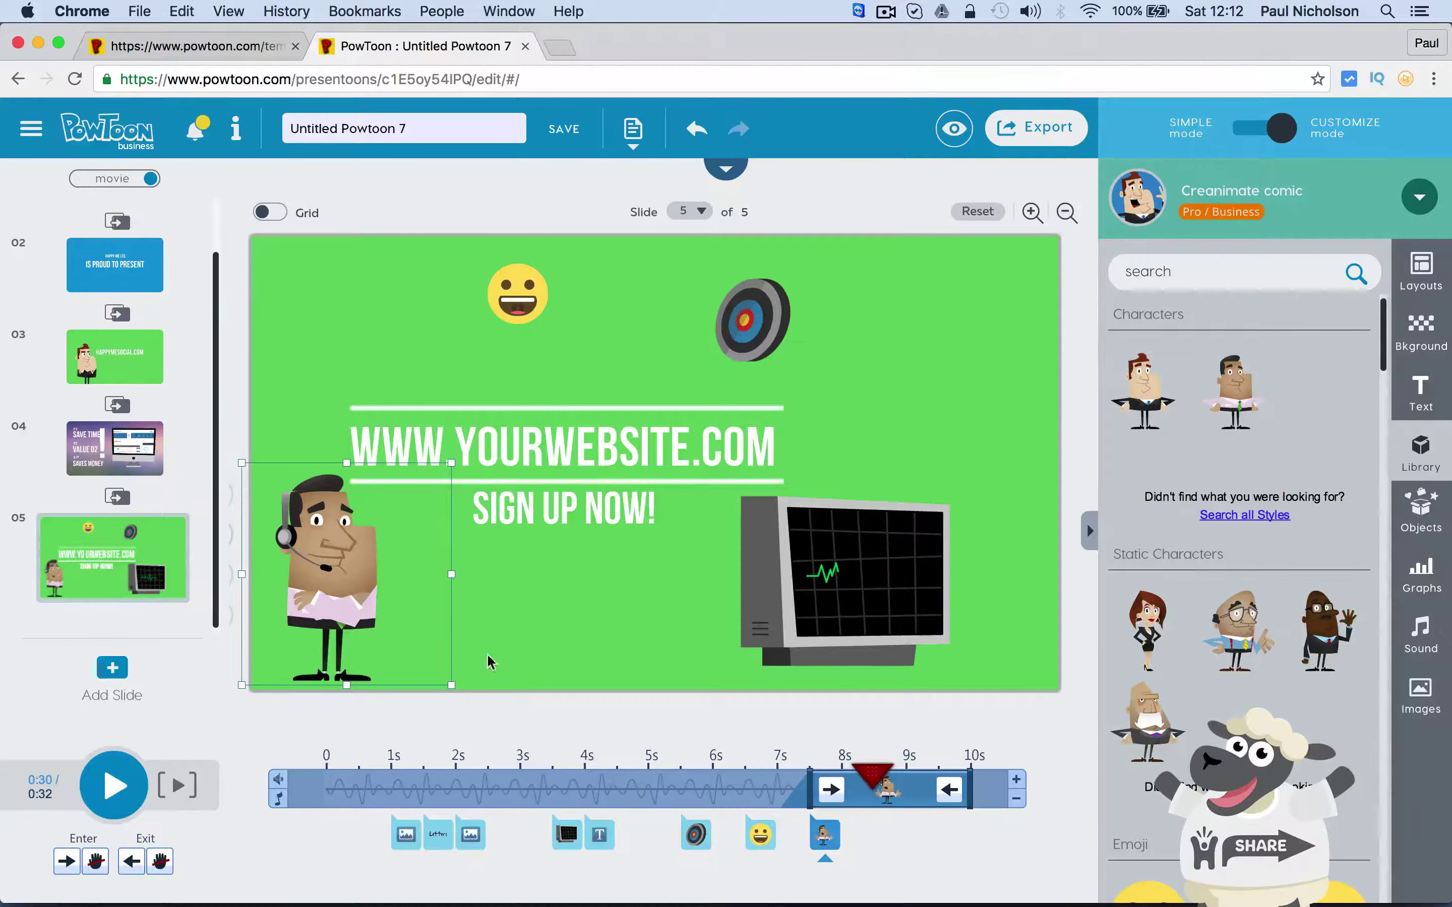
{"action": "left_click", "coordinate": [562, 460]}
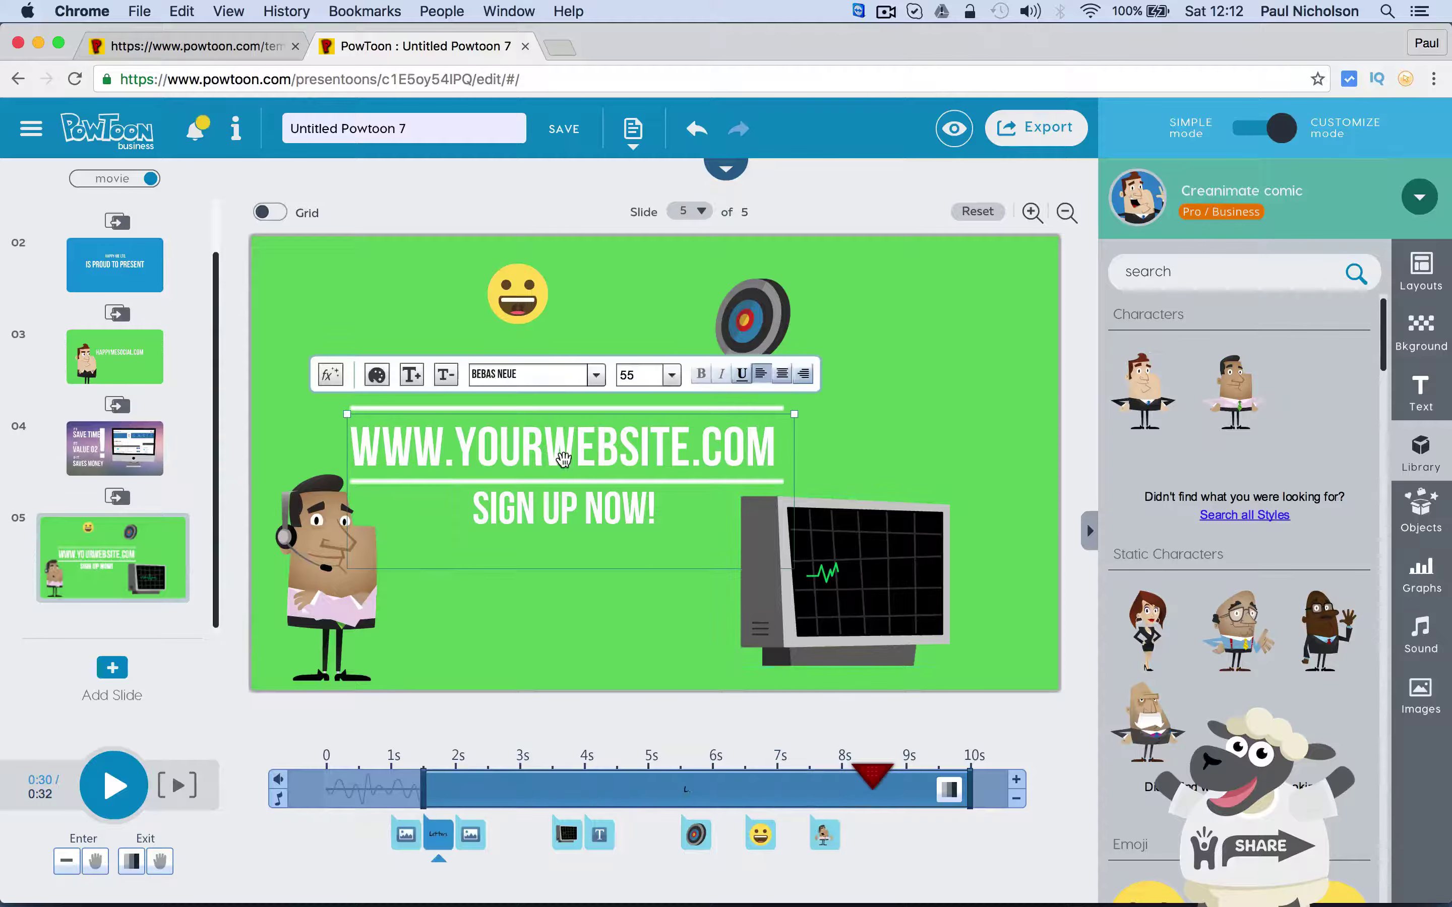
{"action": "double_click", "coordinate": [476, 453]}
{"action": "type", "text": "HAPPYMESOCIAL"}
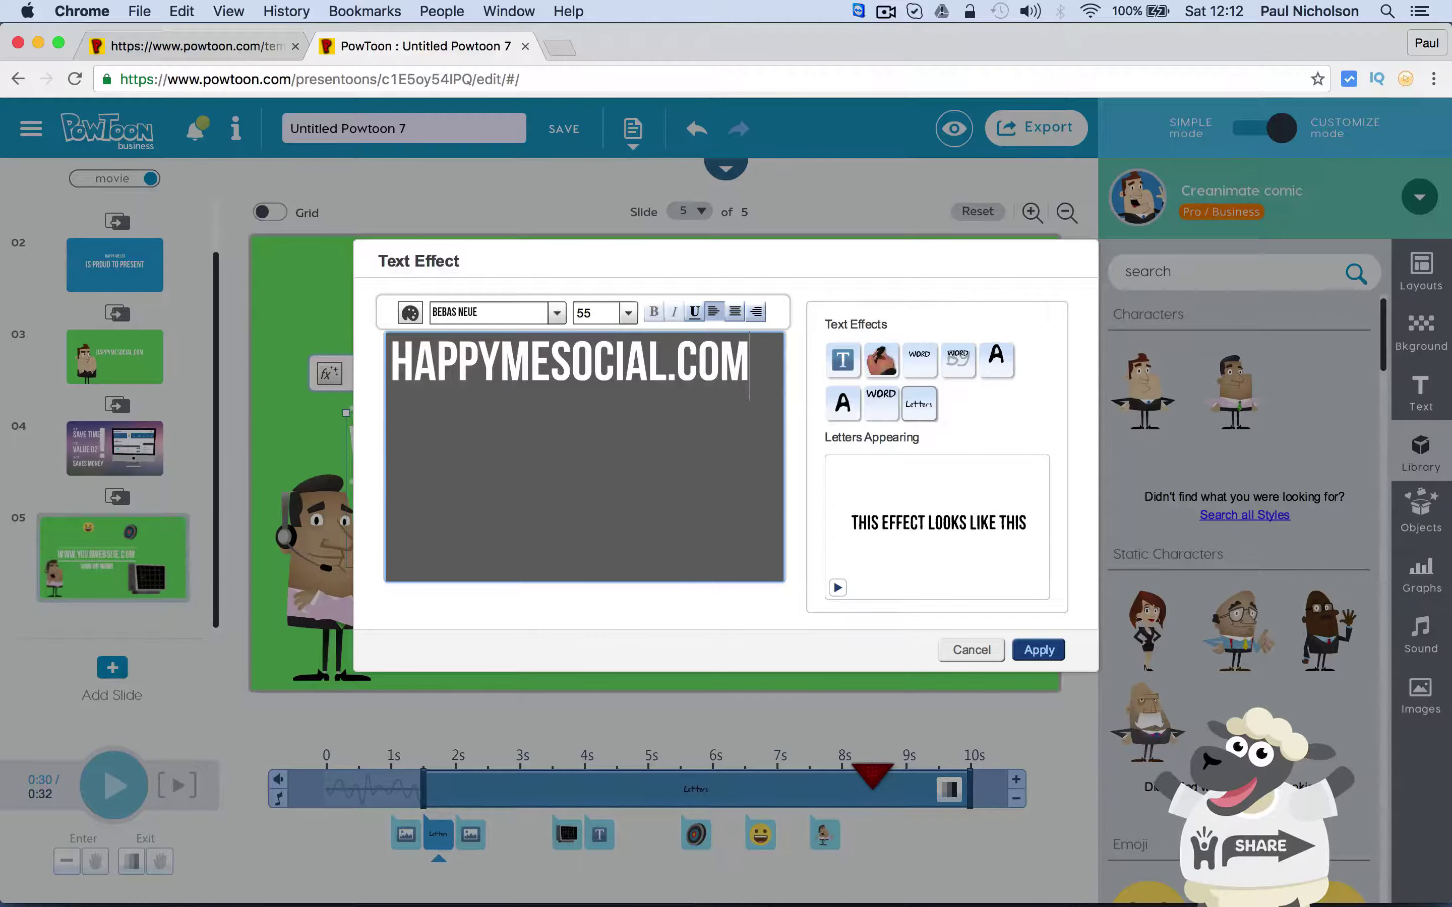
{"action": "left_click", "coordinate": [1039, 651]}
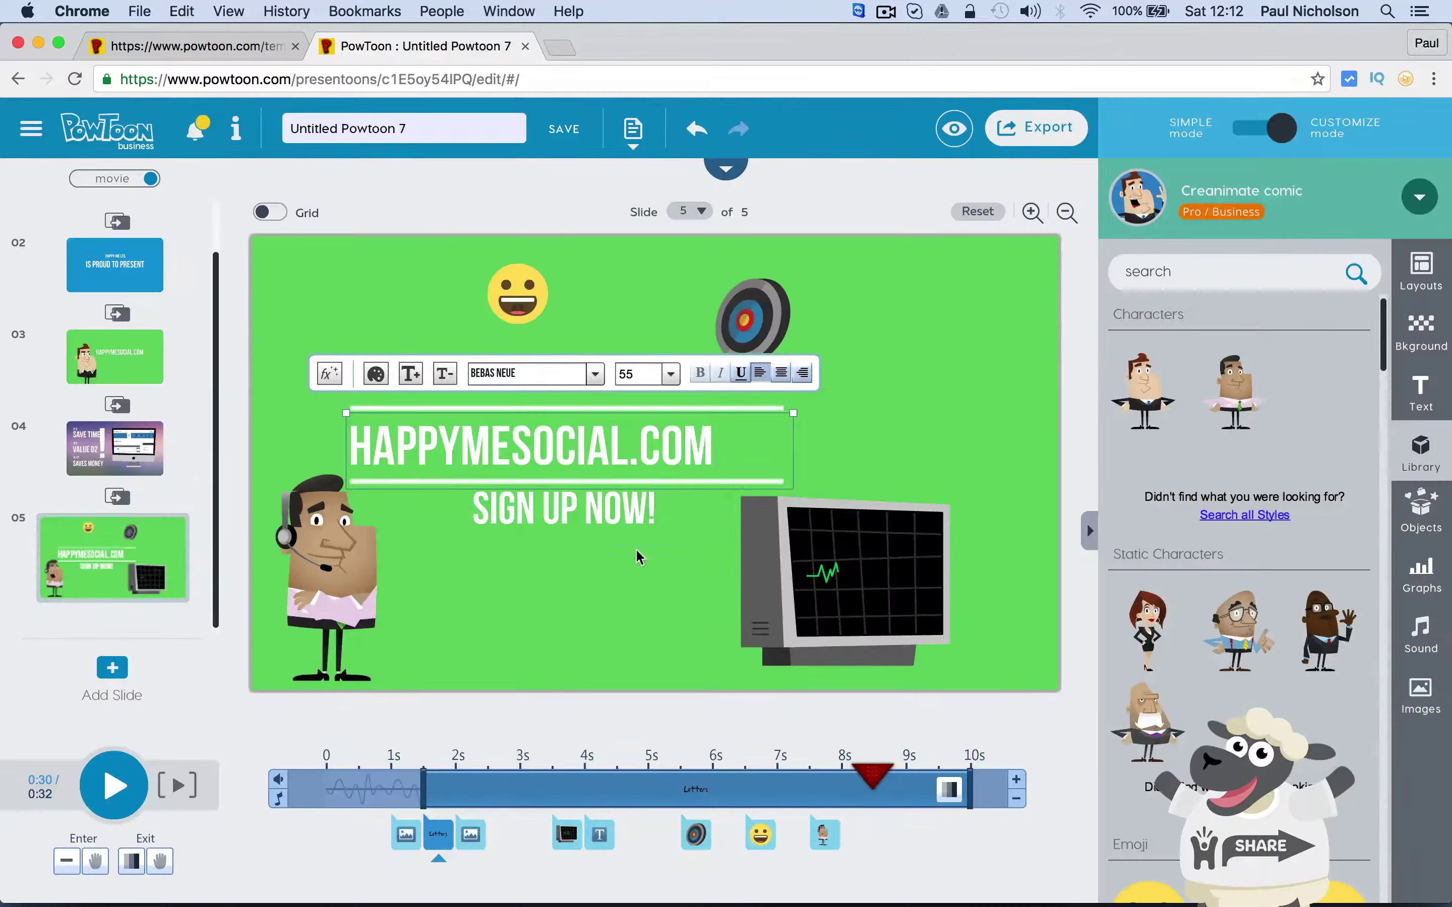
{"action": "left_click_drag", "start_coordinate": [612, 444], "coordinate": [651, 447]}
{"action": "left_click", "coordinate": [472, 681]}
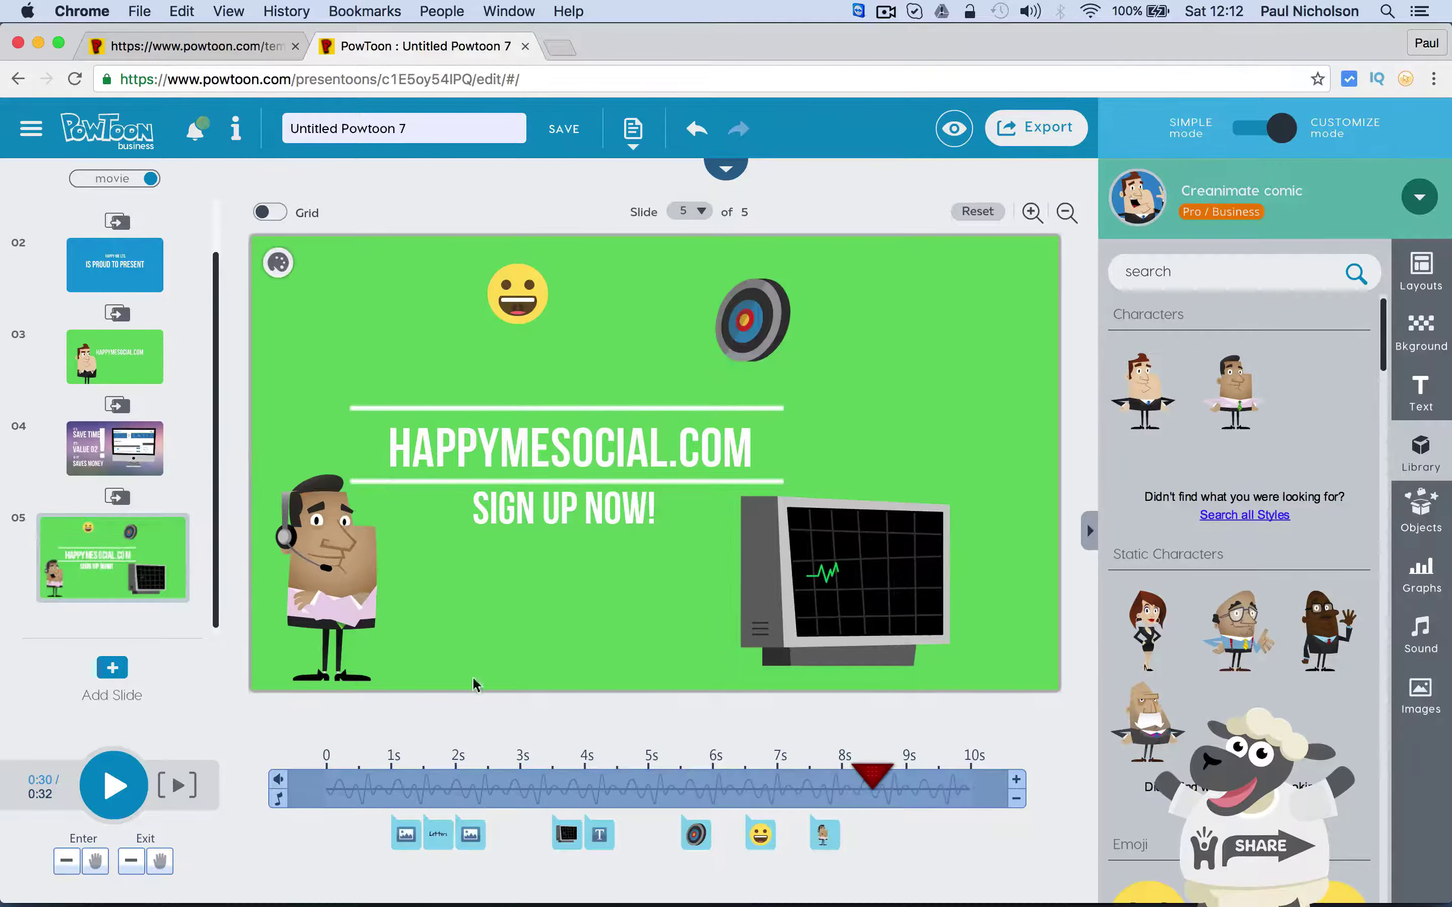
{"action": "scroll", "coordinate": [199, 271], "scroll_direction": "up", "scroll_amount": 2}
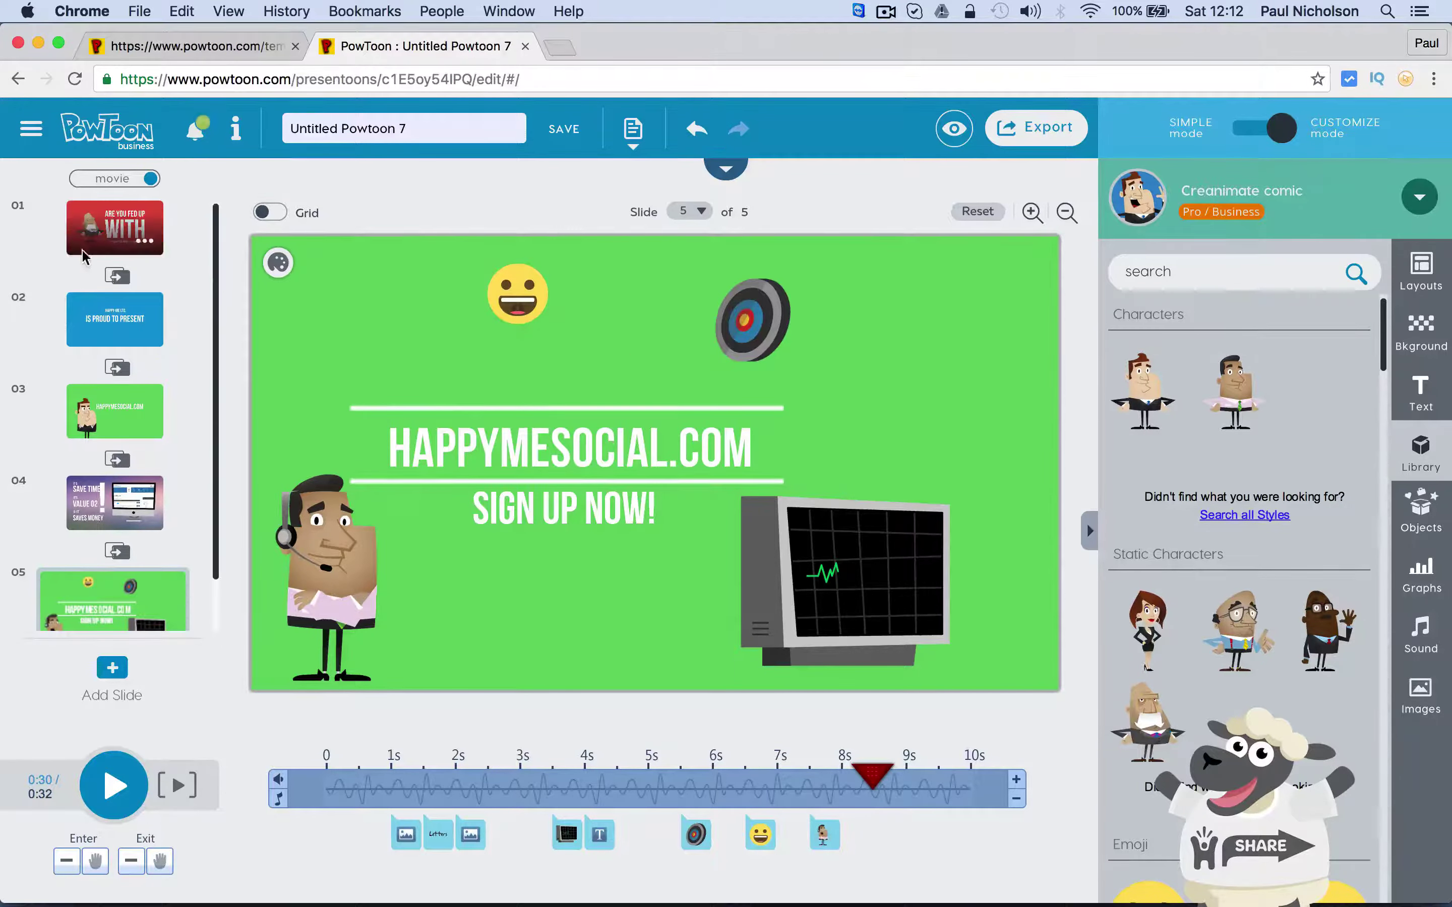
{"action": "left_click", "coordinate": [114, 231]}
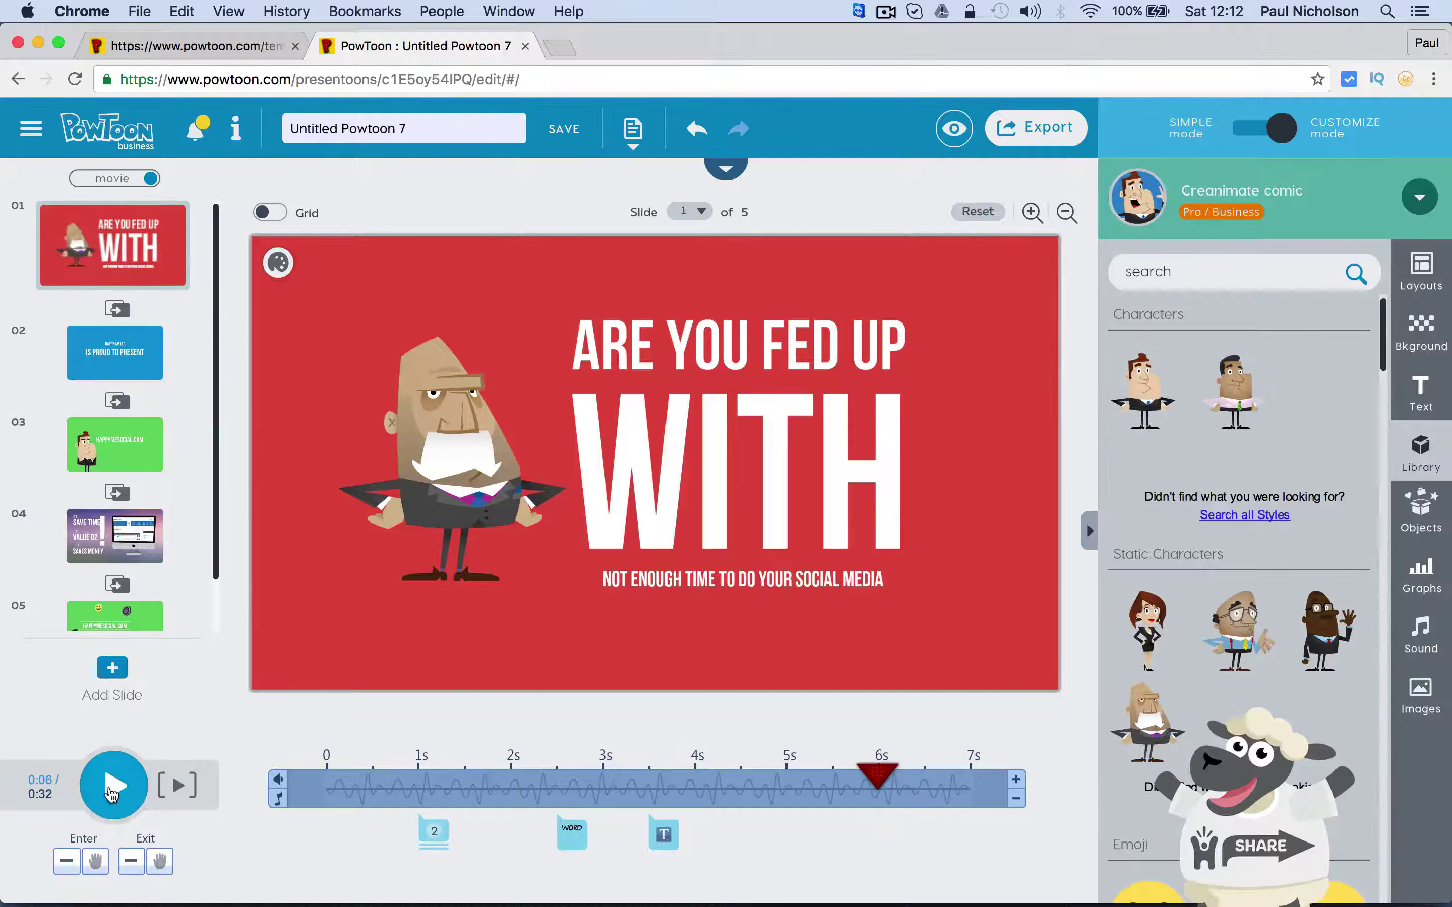
{"action": "left_click_drag", "start_coordinate": [878, 769], "coordinate": [259, 761]}
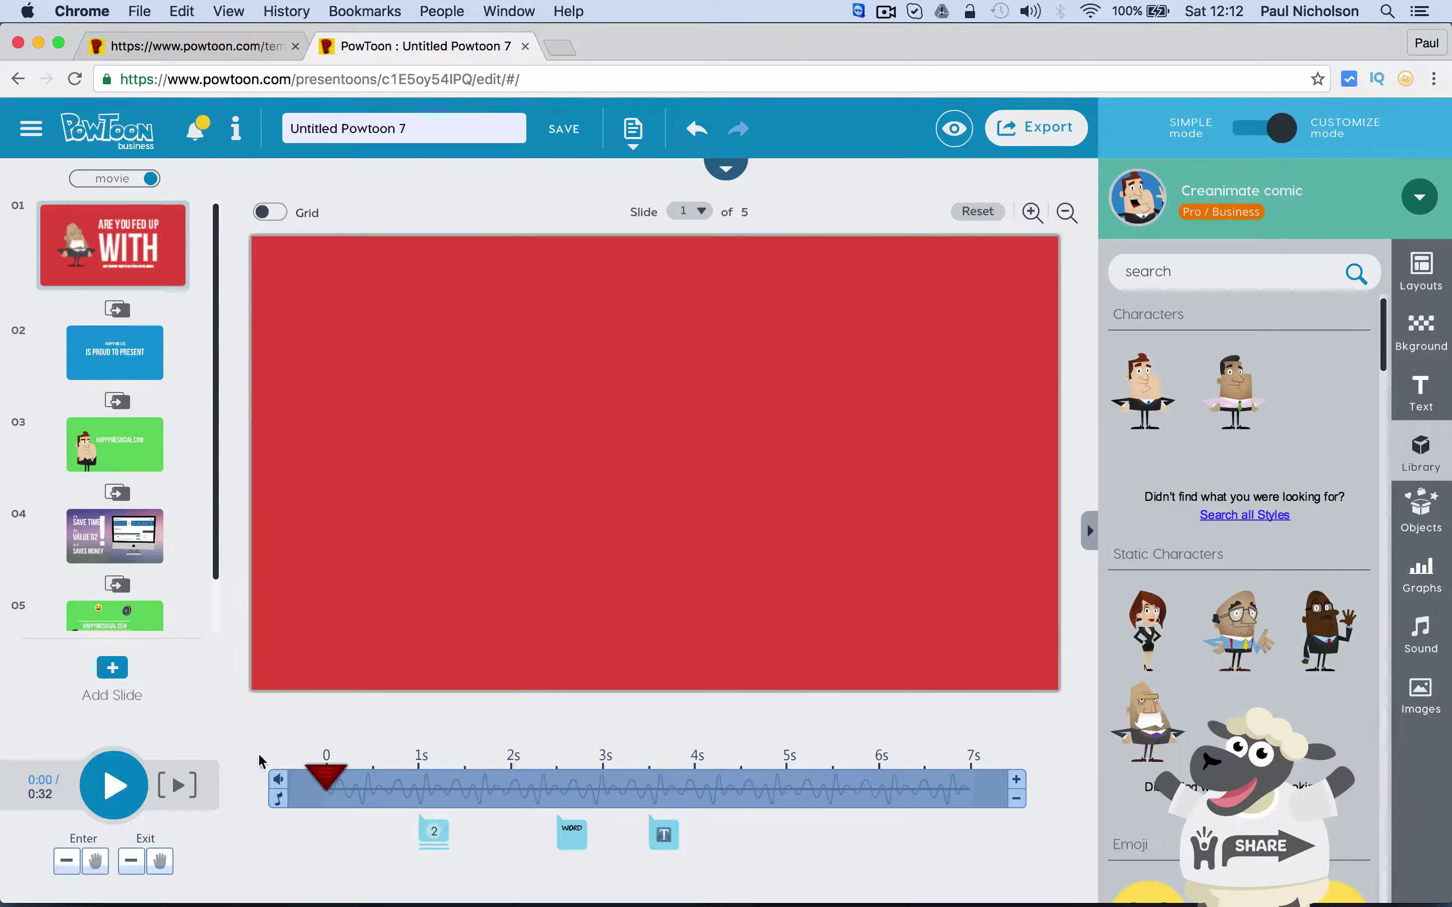
{"action": "left_click", "coordinate": [113, 783]}
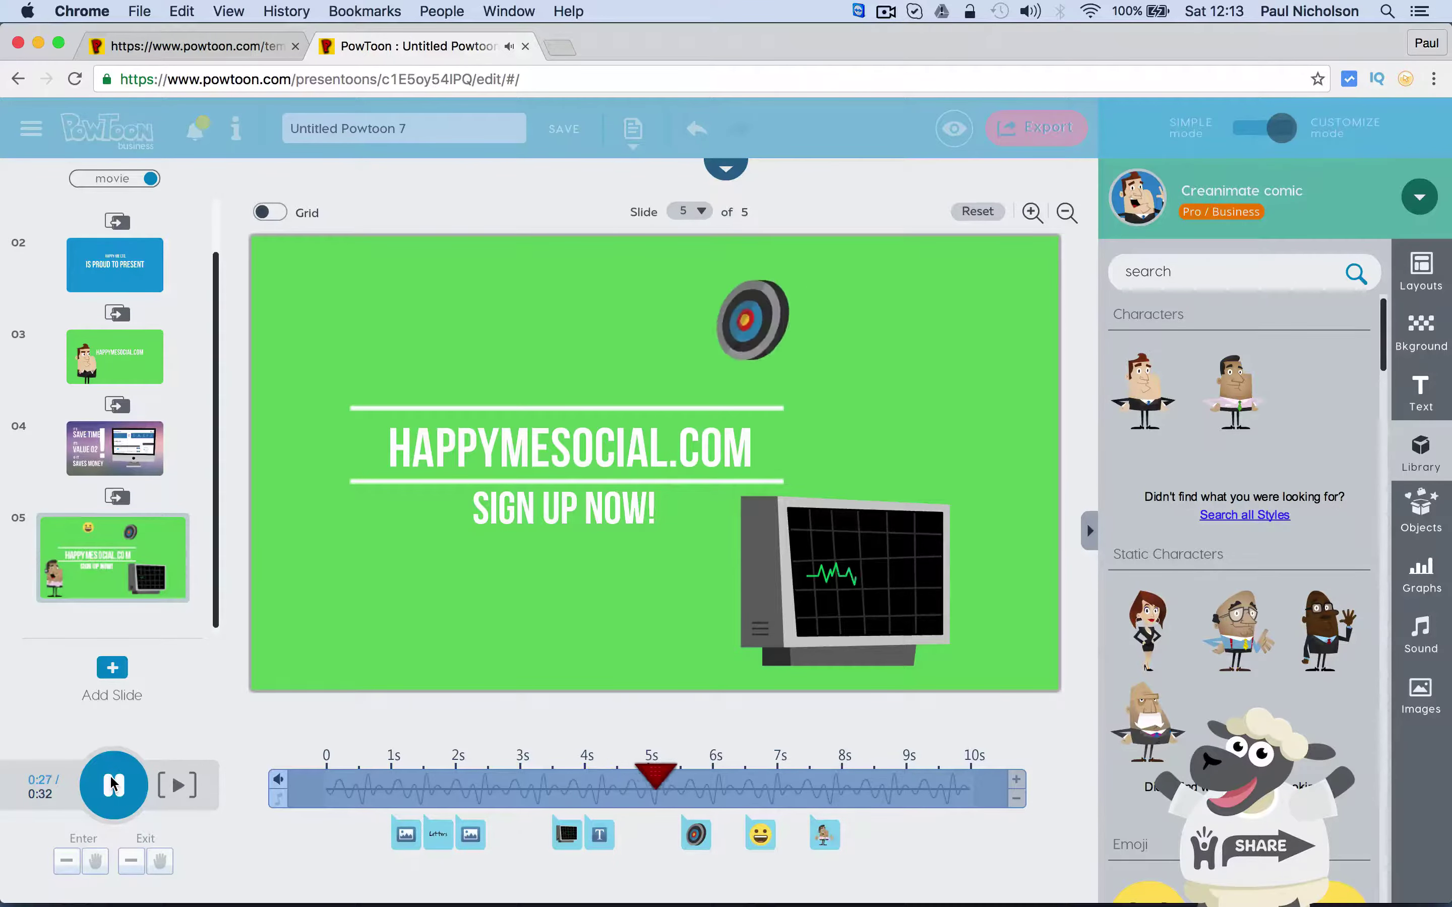
{"action": "left_click", "coordinate": [101, 797]}
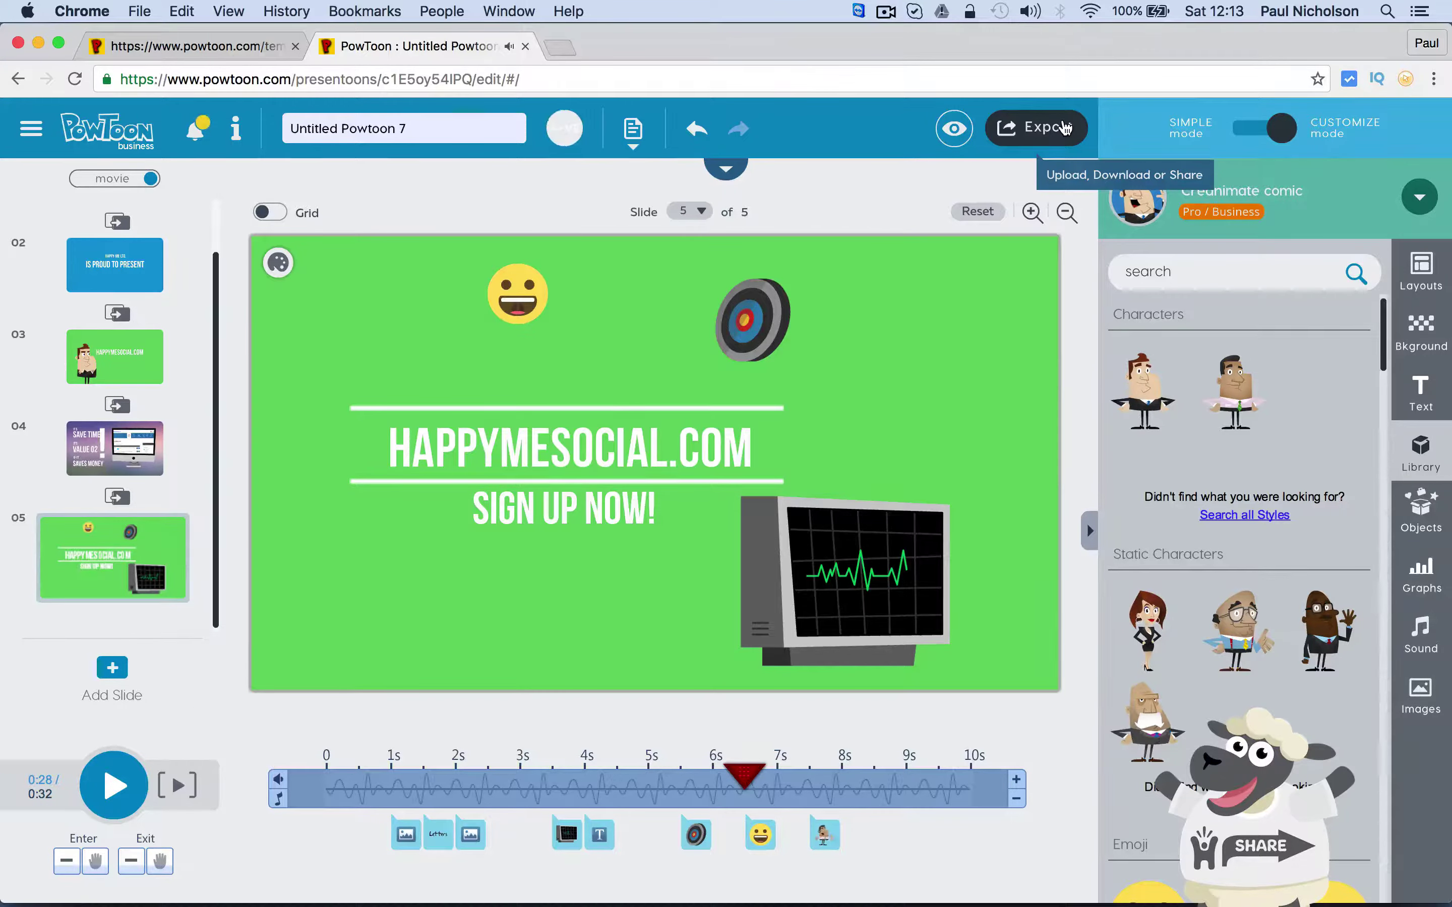
Back out of a YouTube export and choose Download as MP4 instead.
{"action": "left_click", "coordinate": [1064, 134]}
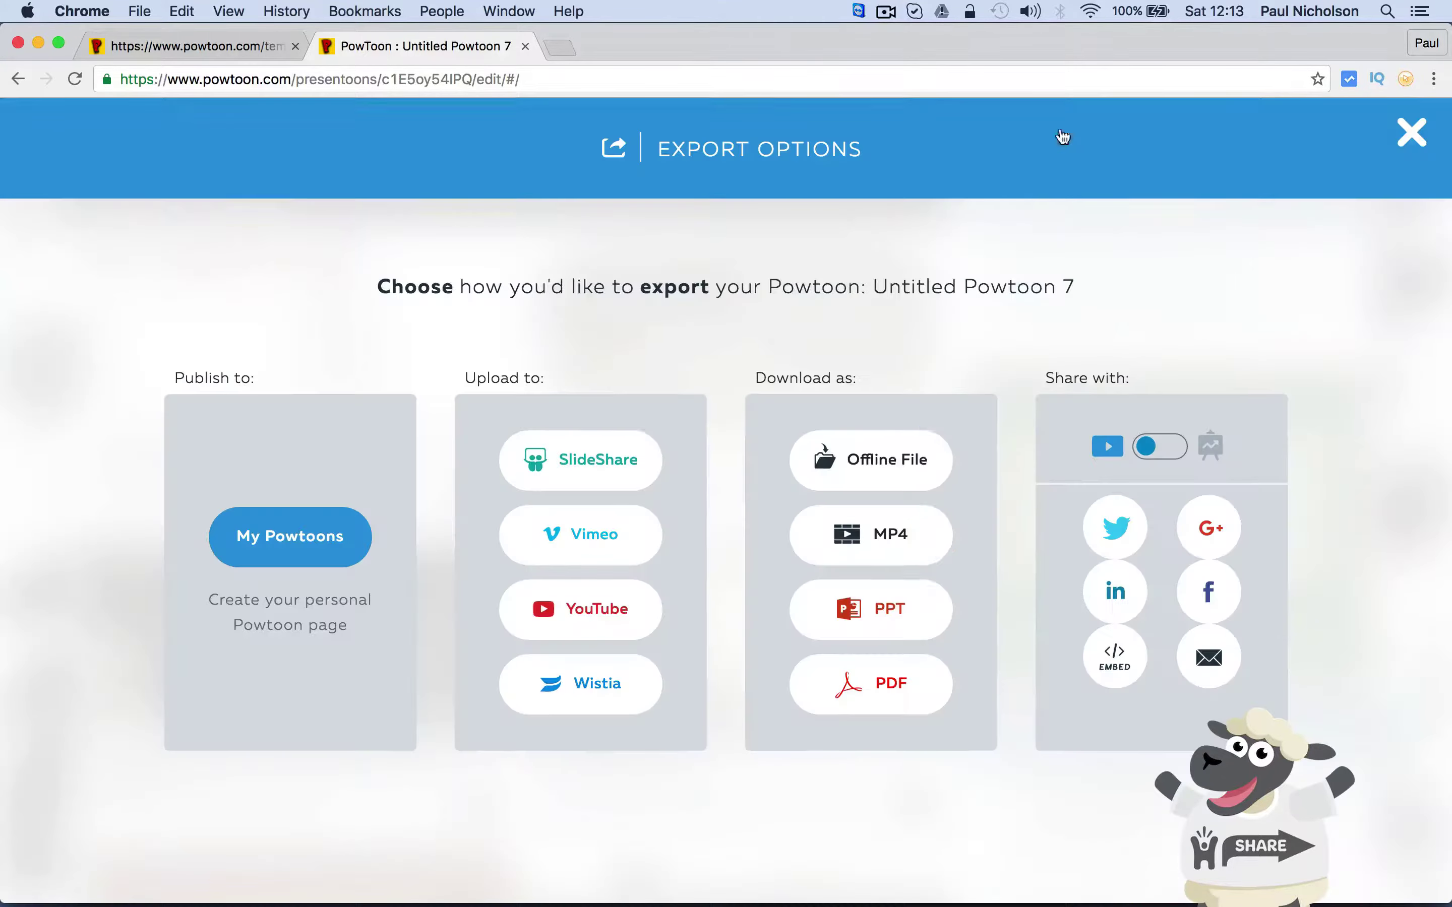
{"action": "left_click", "coordinate": [576, 636]}
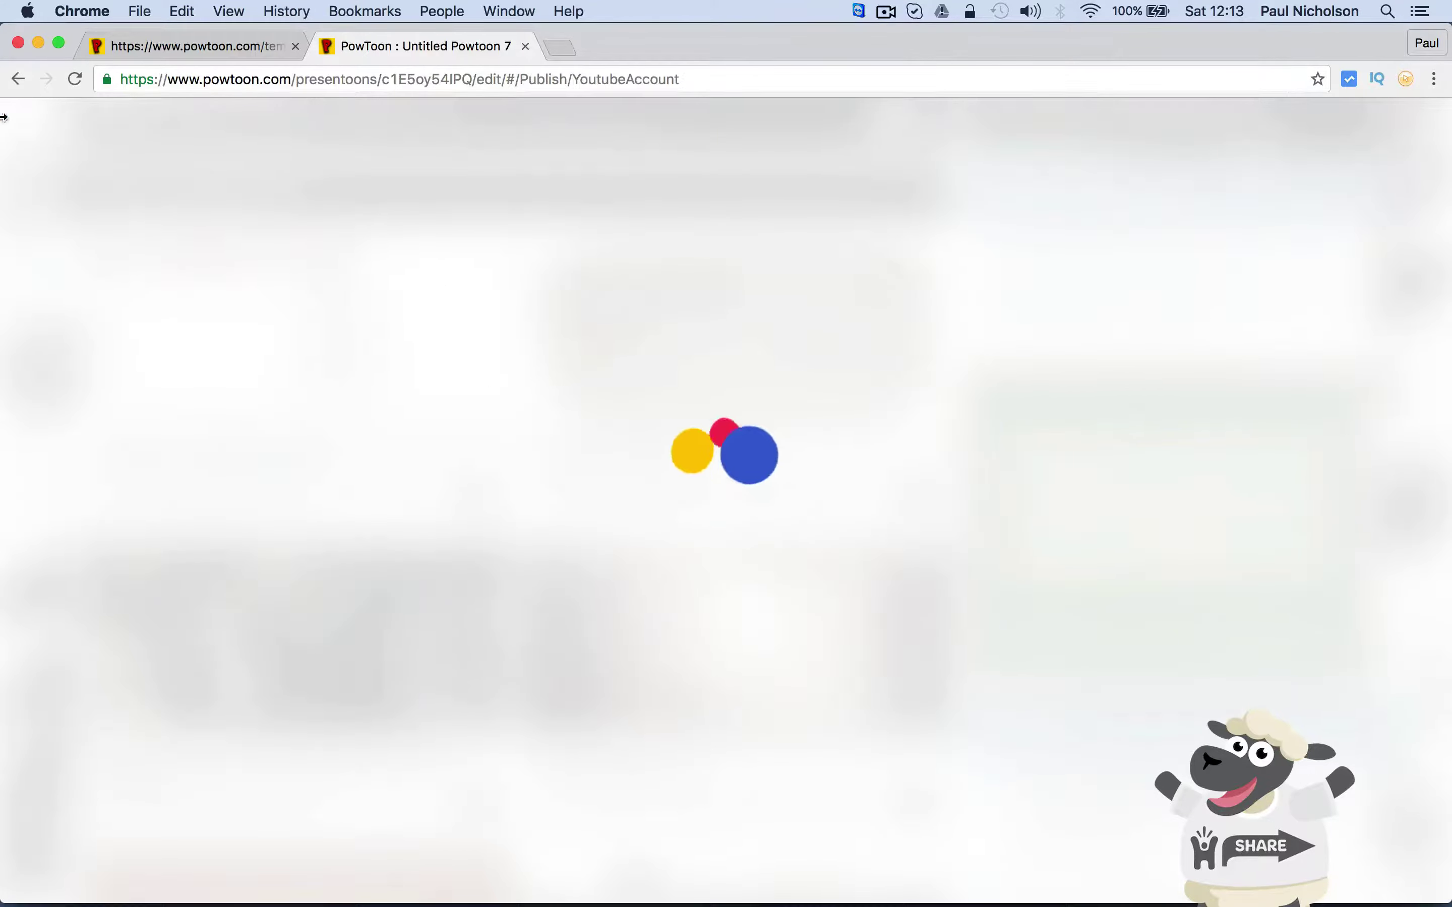
{"action": "left_click", "coordinate": [14, 81]}
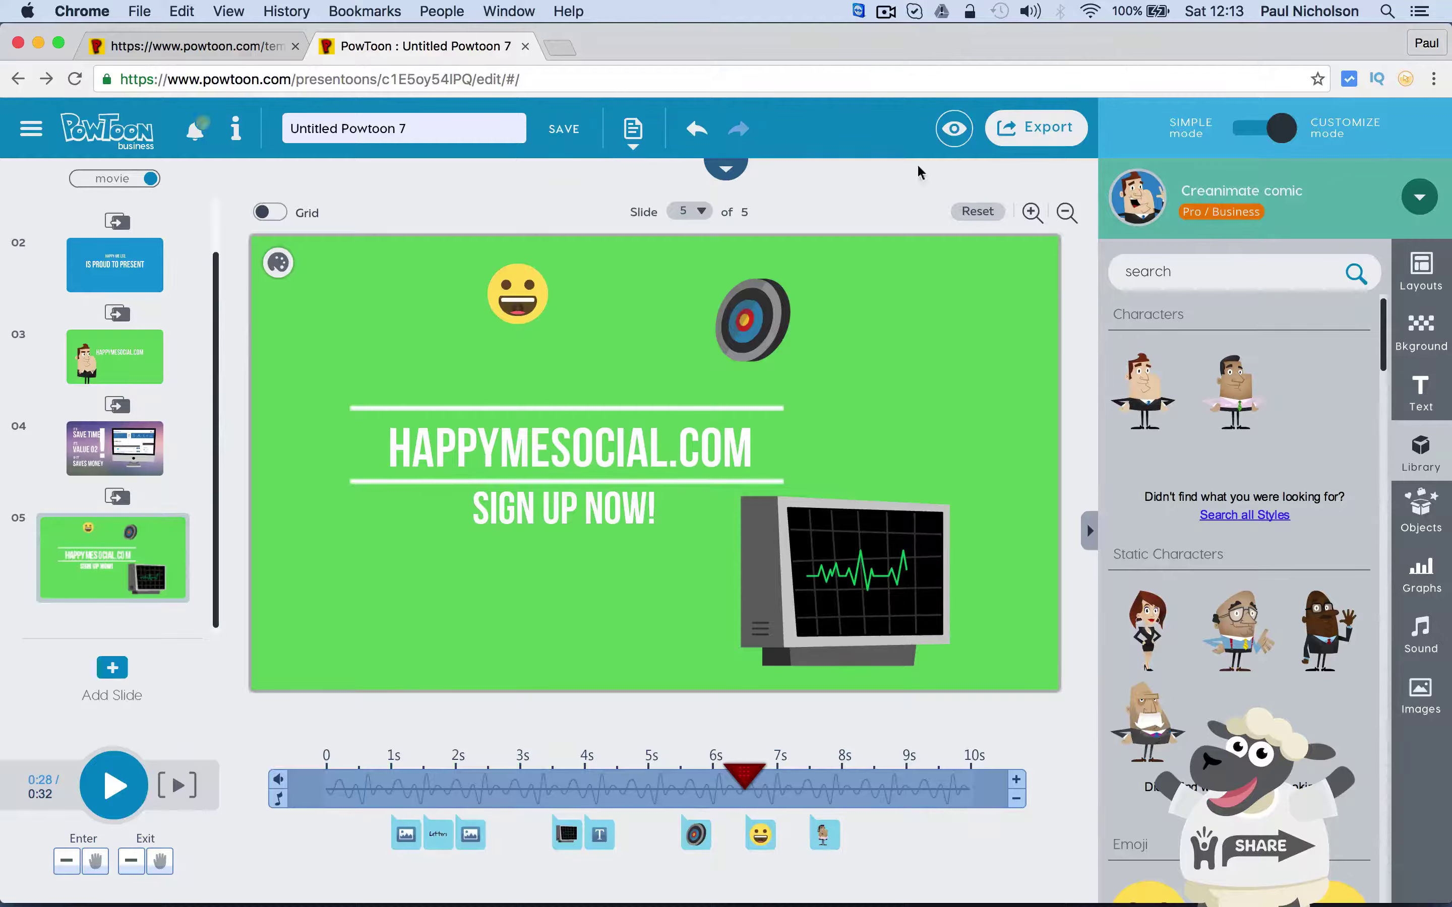
{"action": "left_click", "coordinate": [1032, 127]}
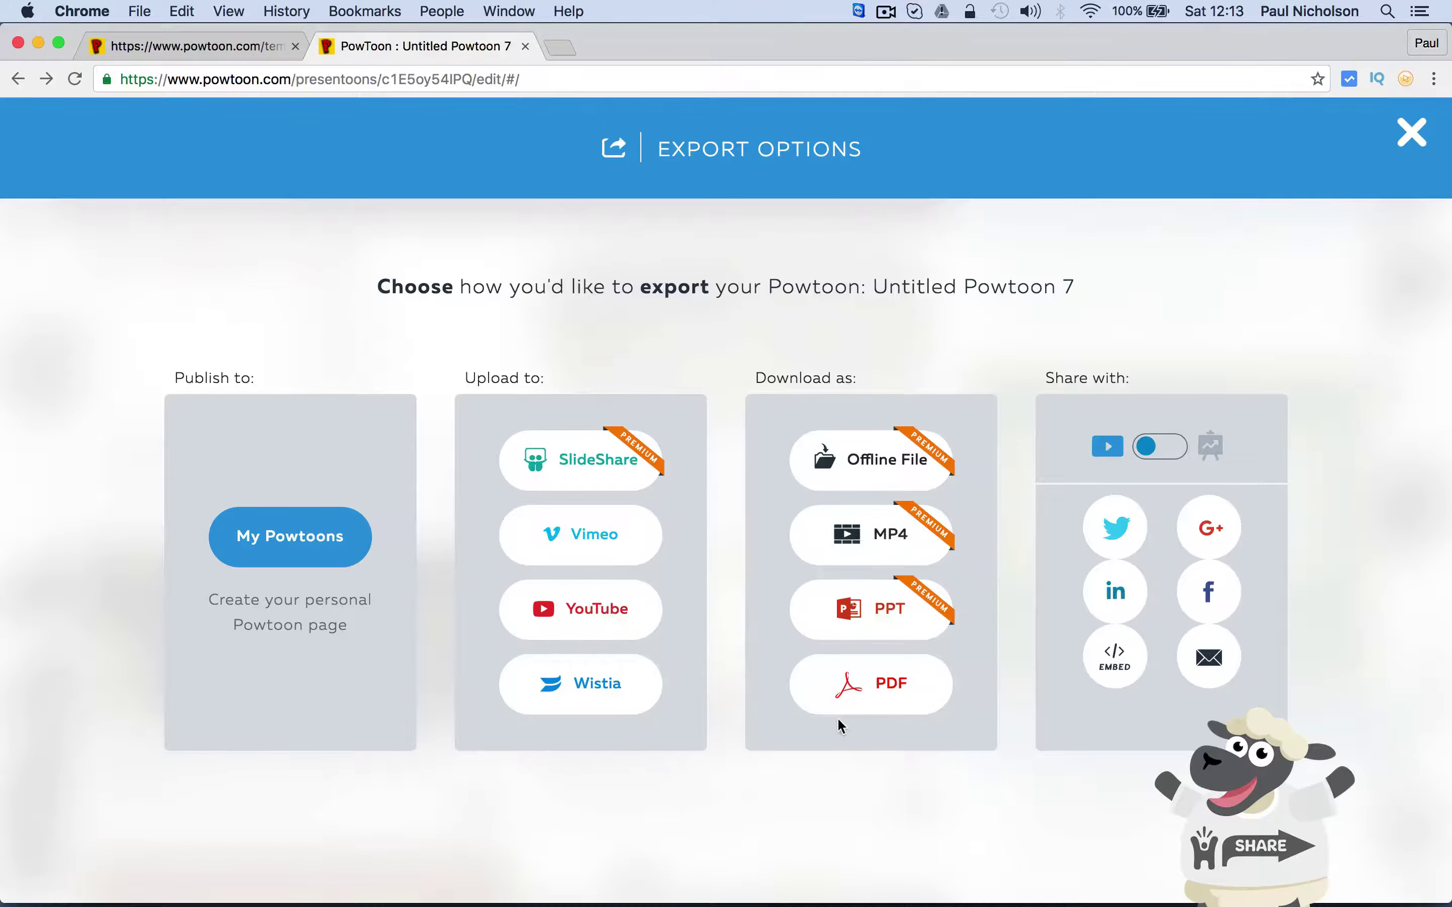
{"action": "left_click", "coordinate": [318, 564]}
{"action": "left_click", "coordinate": [905, 549]}
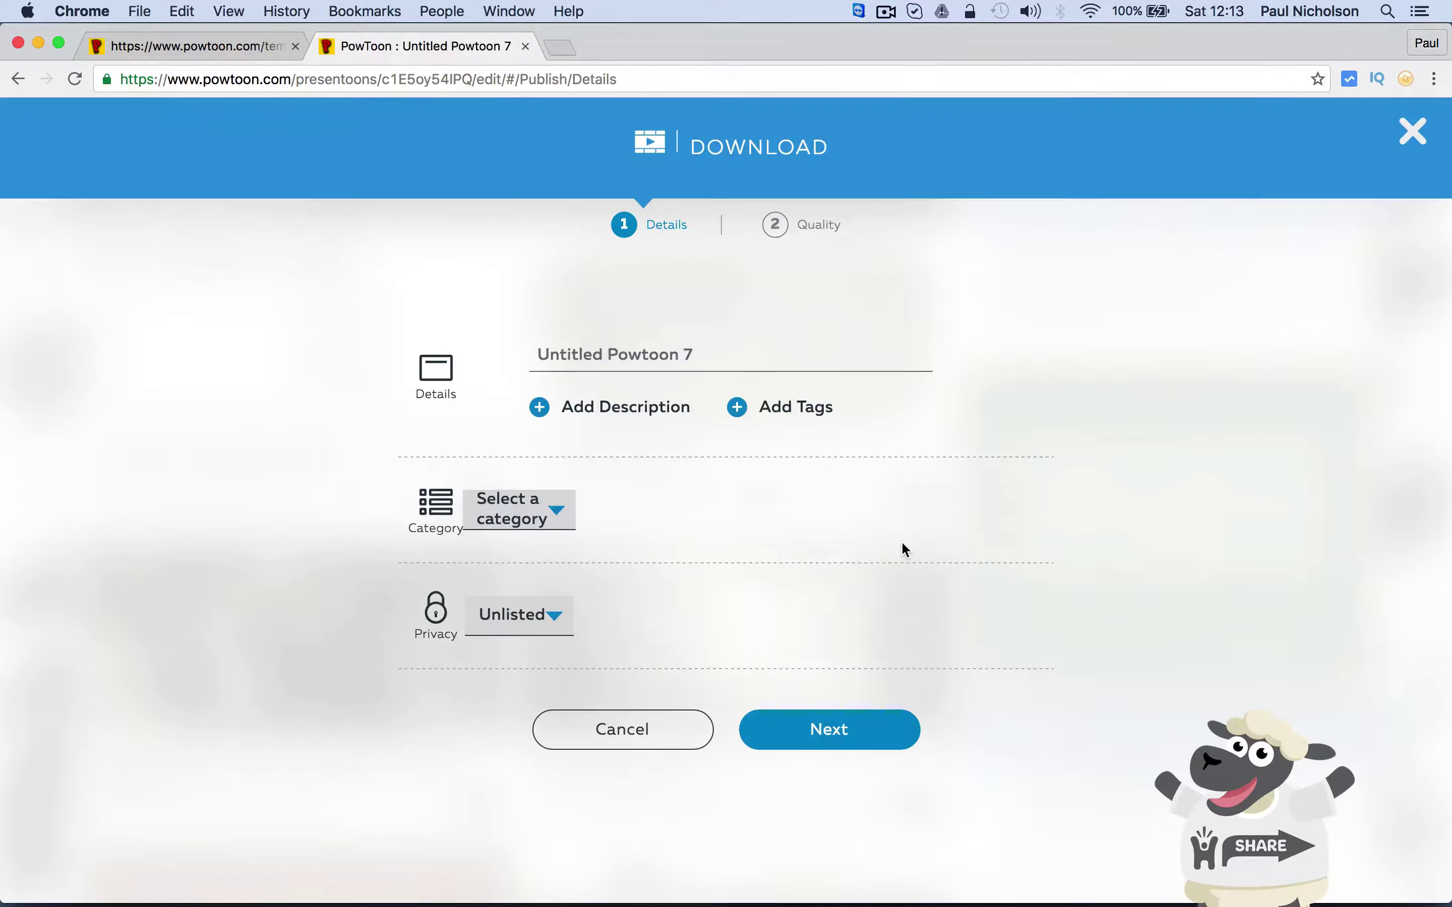
Rename the video title to 'HappyMeSocial.com Test'.
{"action": "left_click", "coordinate": [634, 365]}
{"action": "key", "text": "super+a"}
{"action": "type", "text": "Ha"}
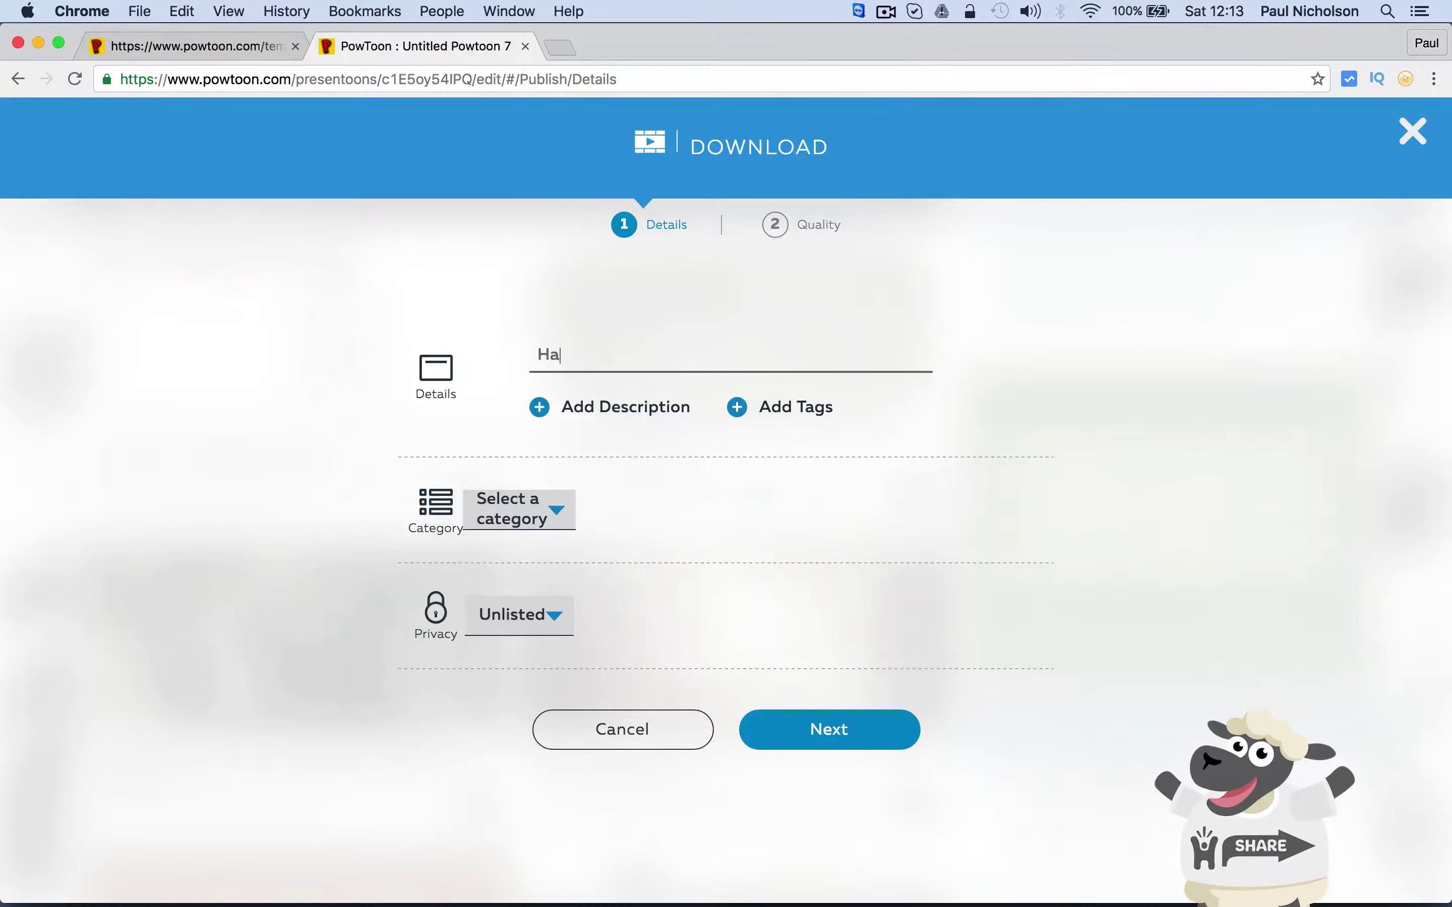
{"action": "type", "text": "pppy"}
{"action": "key", "text": "BackSpace"}
{"action": "key", "text": "BackSpace"}
{"action": "type", "text": "yMeSoci"}
{"action": "type", "text": "al.com "}
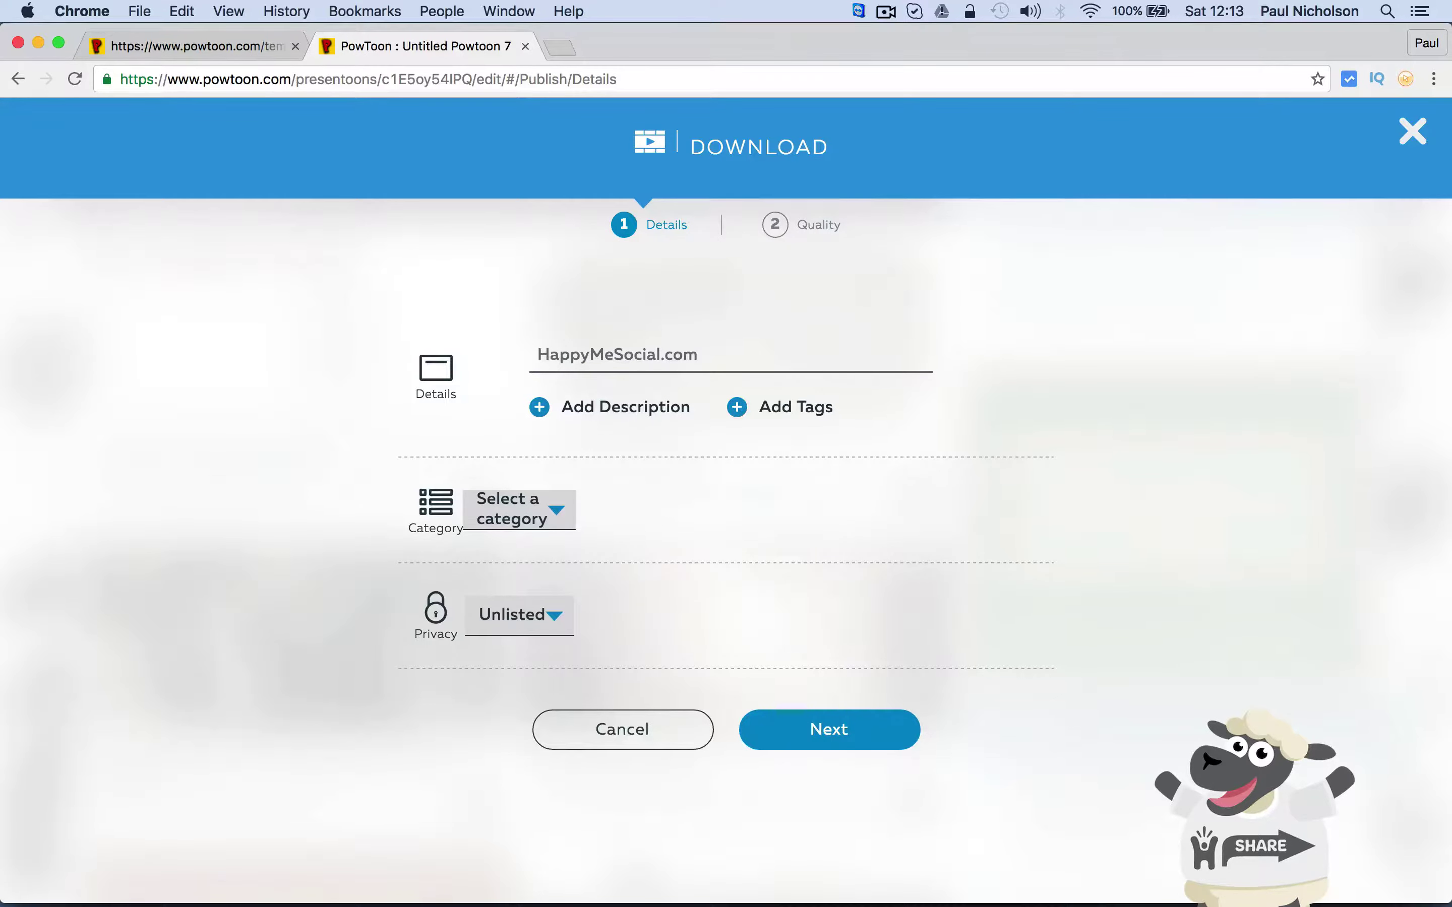
{"action": "type", "text": "Test"}
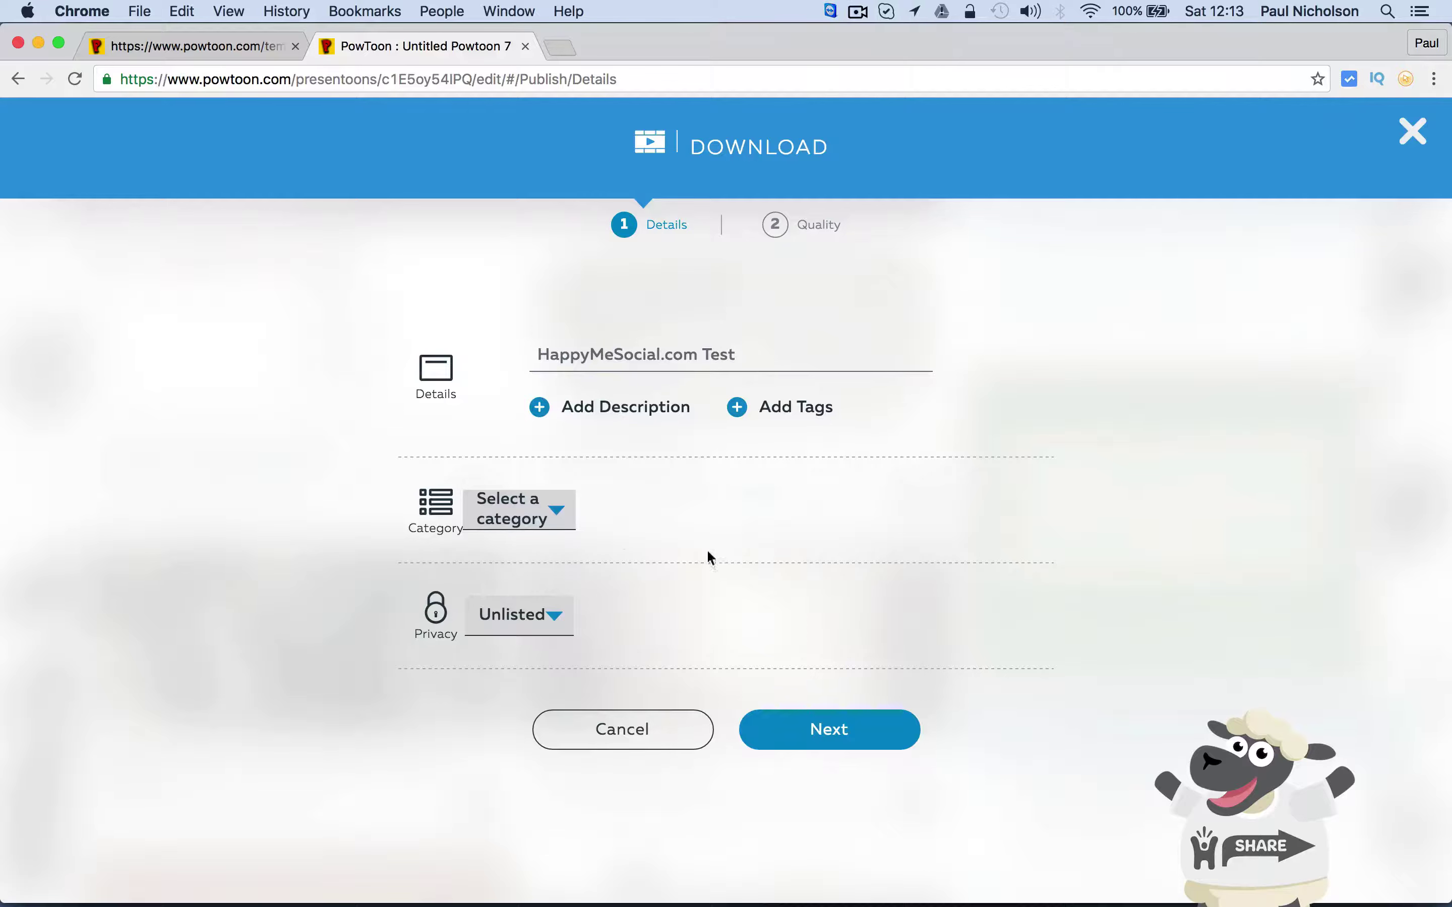
Set category Training and Unlisted privacy, then continue to the Quality step.
{"action": "left_click", "coordinate": [522, 519]}
{"action": "left_click", "coordinate": [541, 521]}
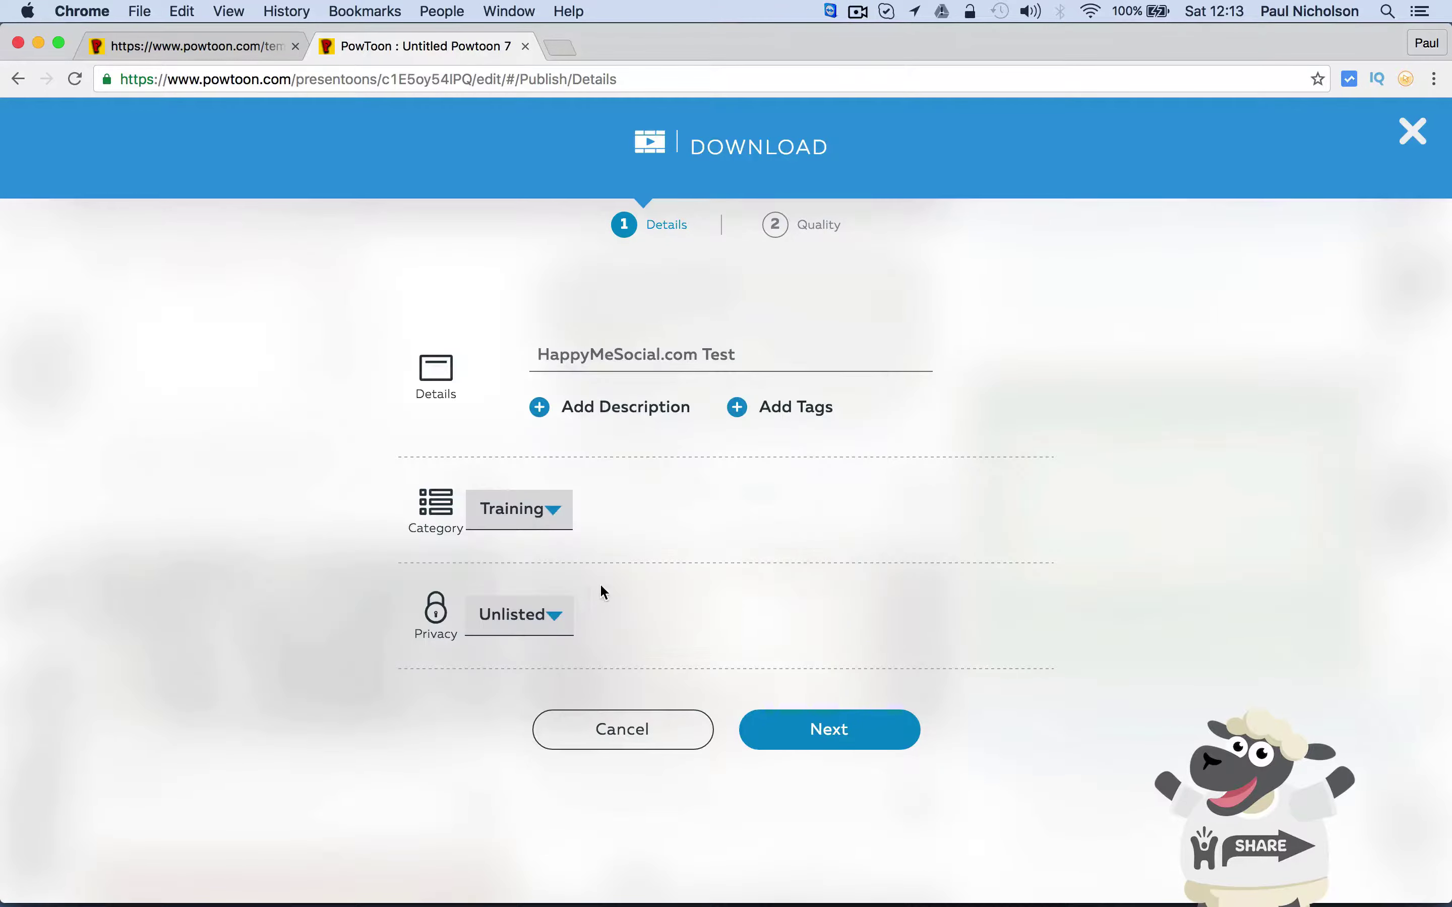
{"action": "left_click", "coordinate": [549, 615]}
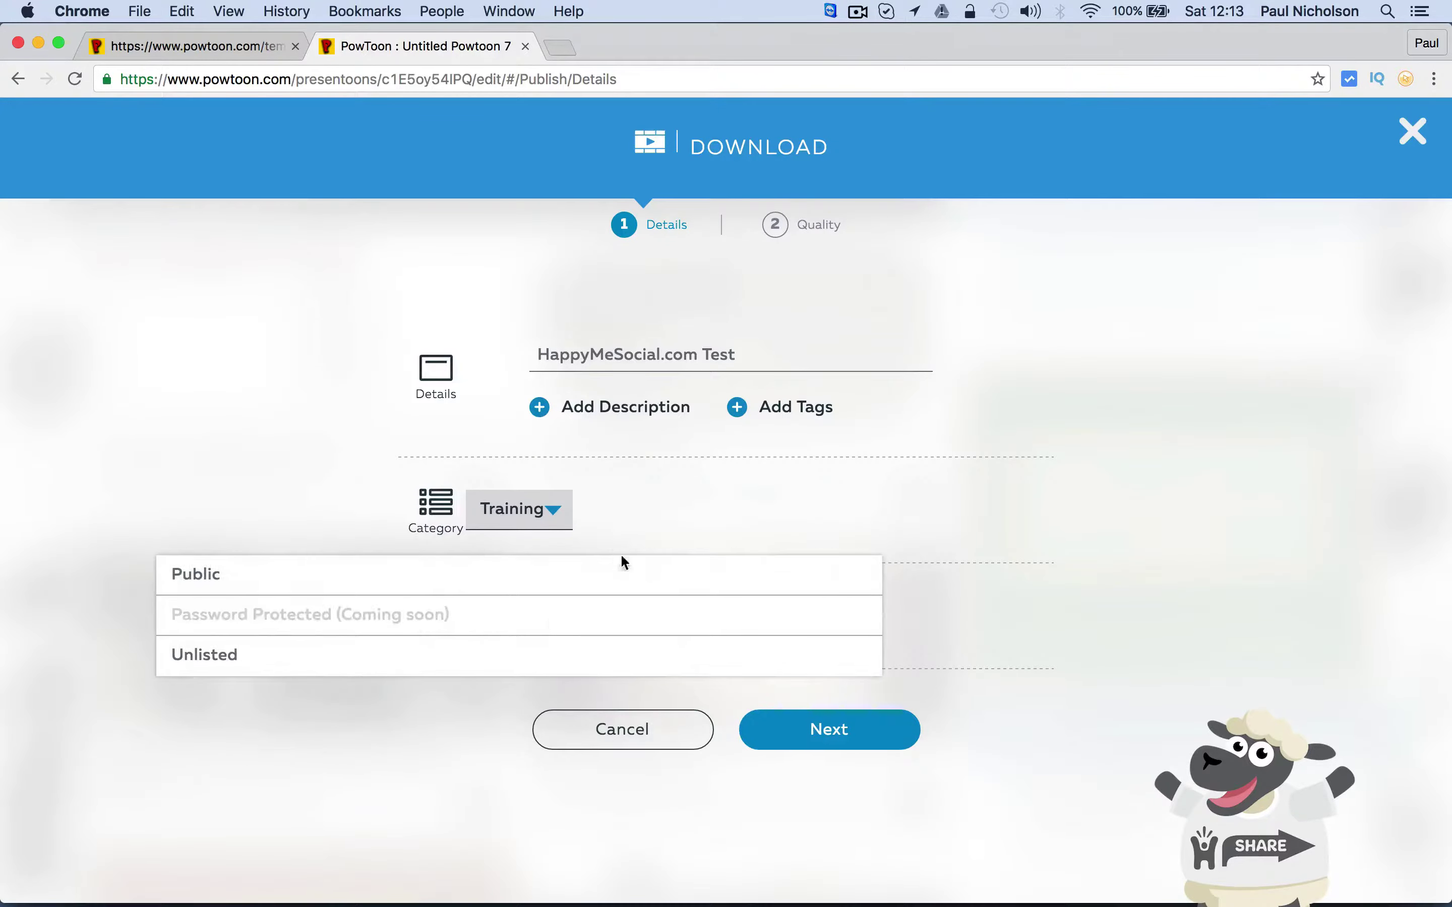
{"action": "left_click", "coordinate": [654, 514]}
{"action": "left_click", "coordinate": [807, 726]}
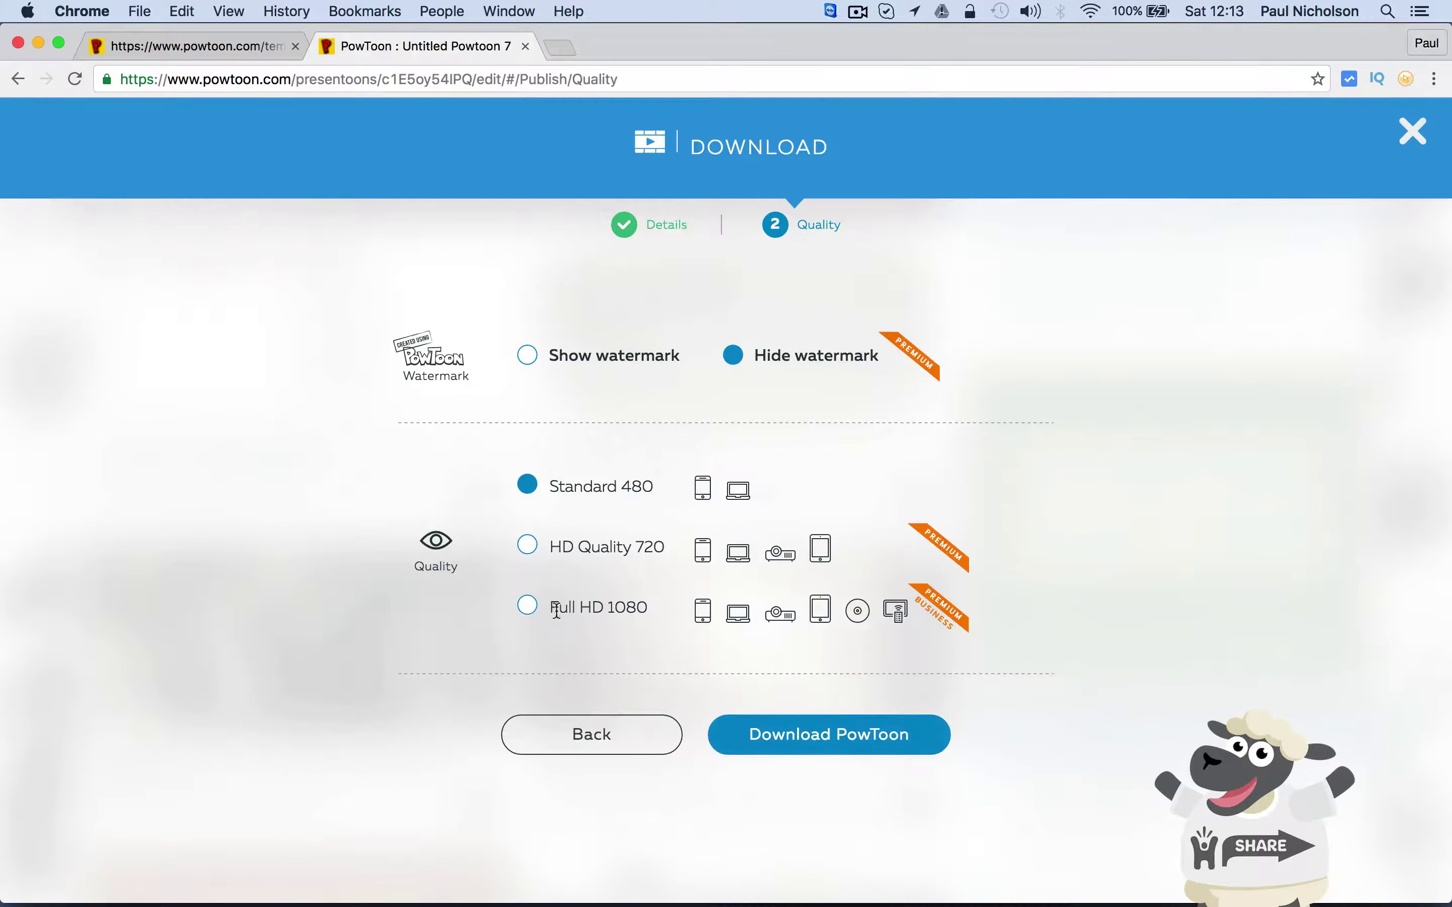
Try Full HD 1080, then settle on Standard 480 quality and export the PowToon for download.
{"action": "left_click", "coordinate": [529, 607]}
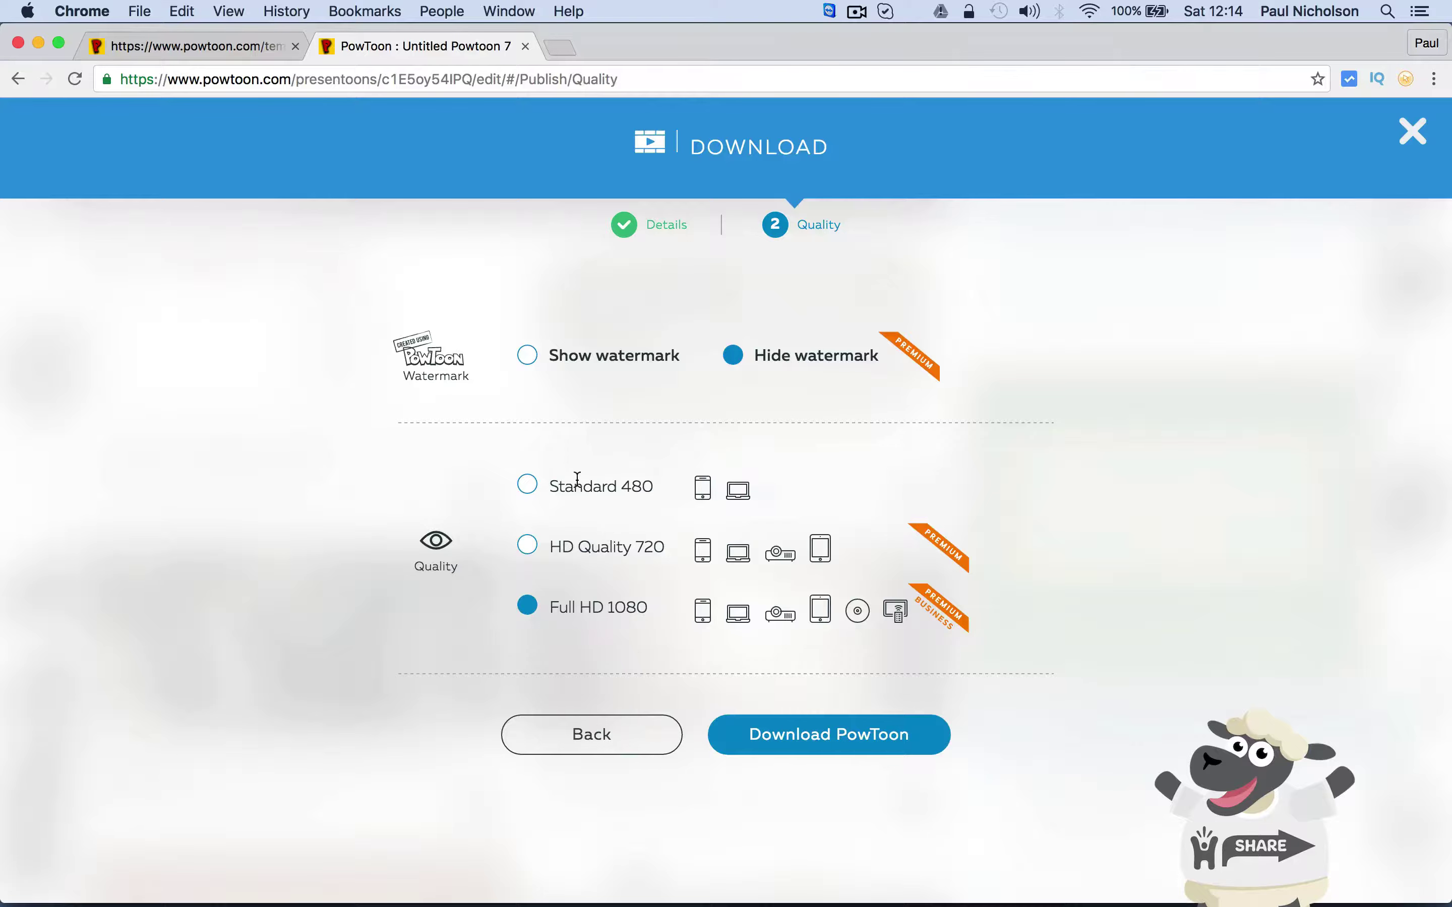
{"action": "left_click", "coordinate": [528, 486]}
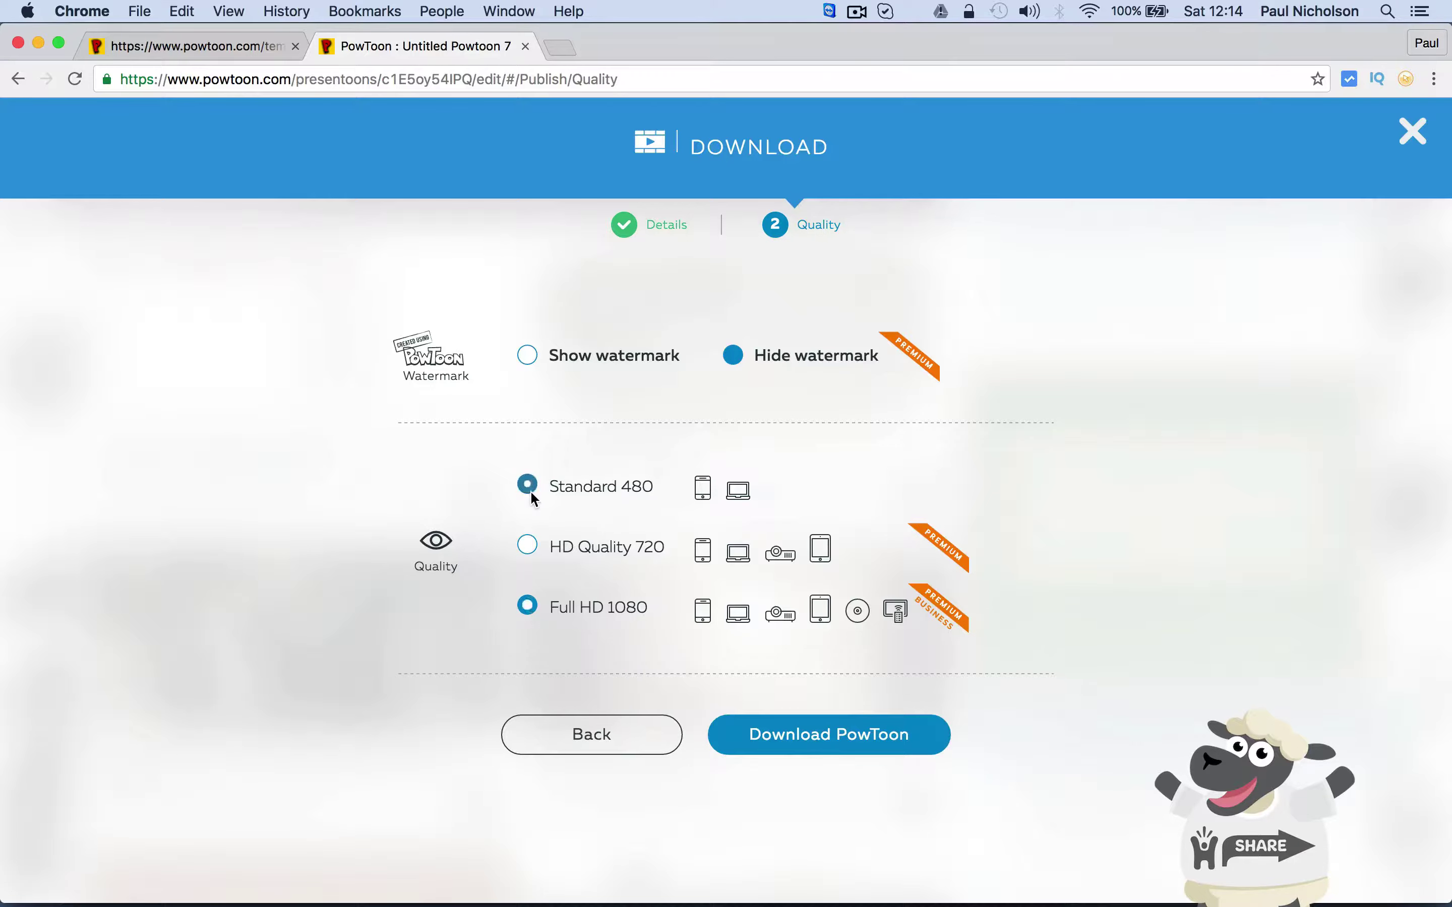
{"action": "left_click", "coordinate": [878, 737]}
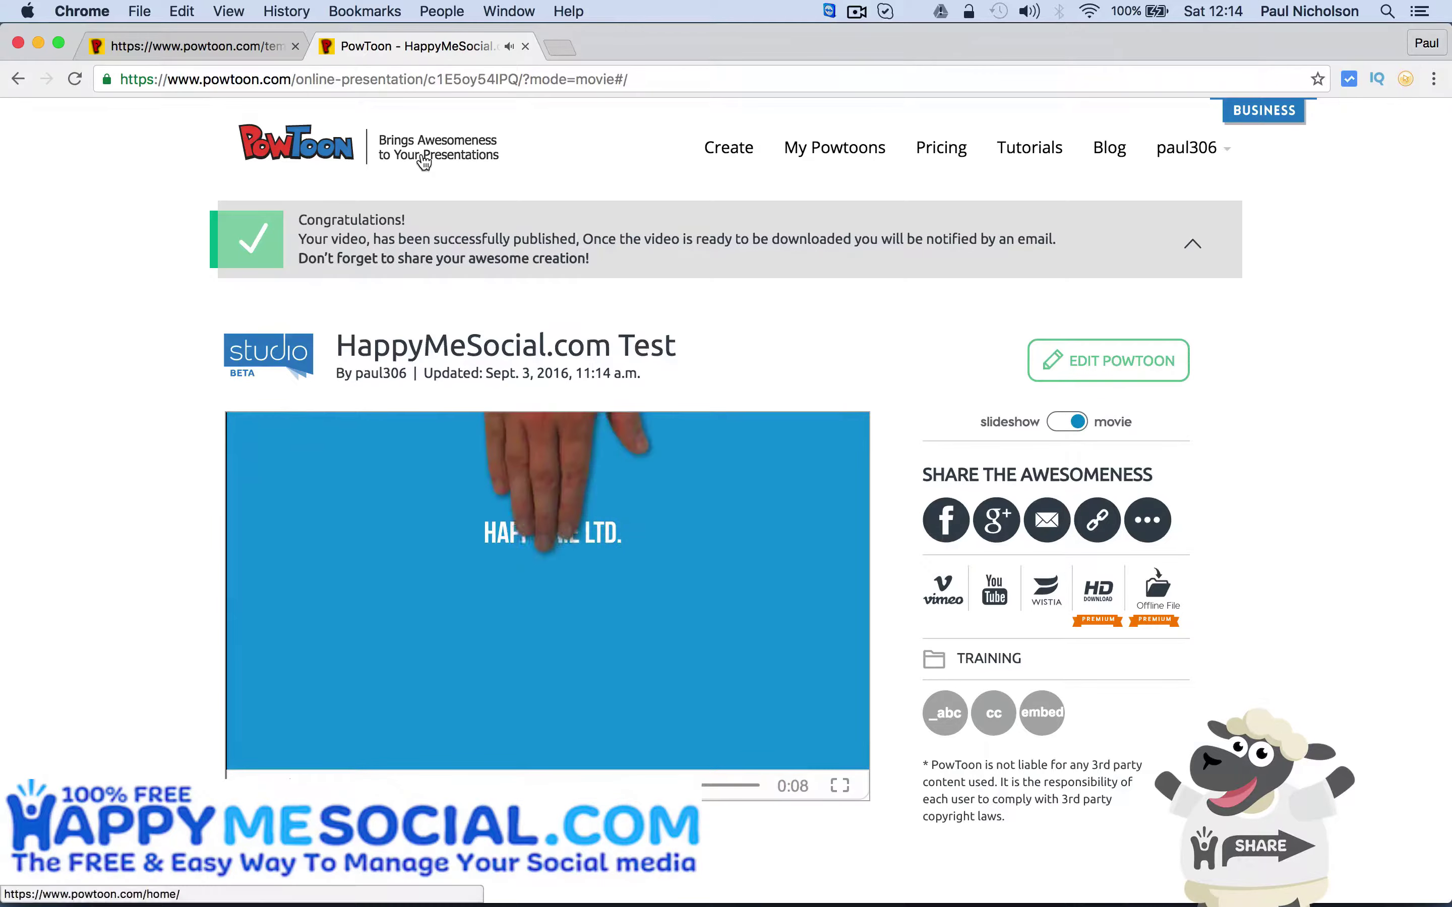
Close the published video's page and go to the My Powtoons list from the templates page.
{"action": "left_click", "coordinate": [525, 47]}
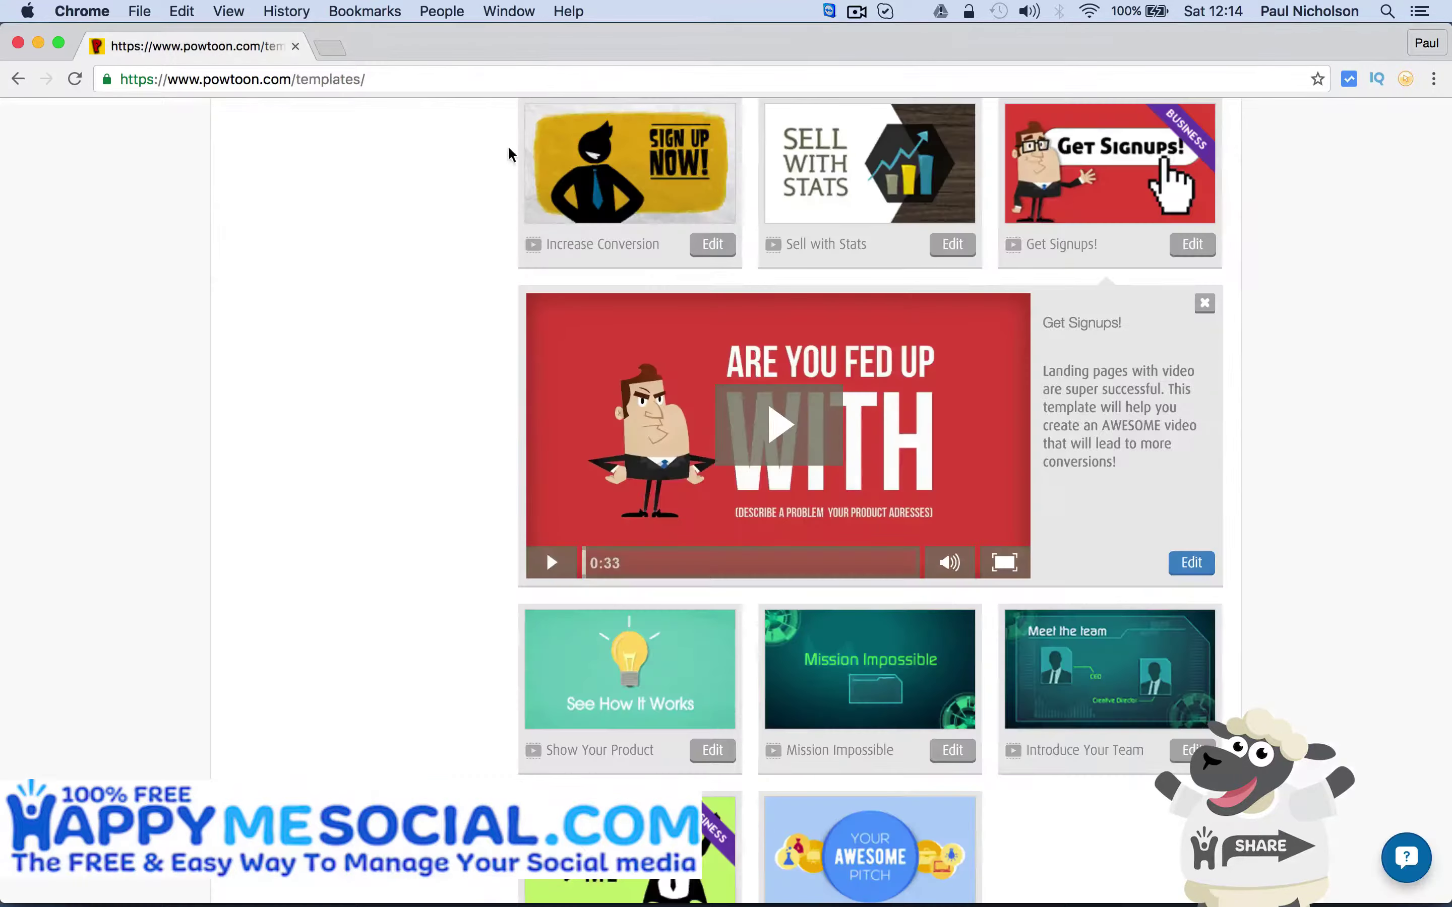
{"action": "scroll", "coordinate": [573, 460], "scroll_direction": "down", "scroll_amount": 3}
{"action": "scroll", "coordinate": [574, 460], "scroll_direction": "down", "scroll_amount": 2}
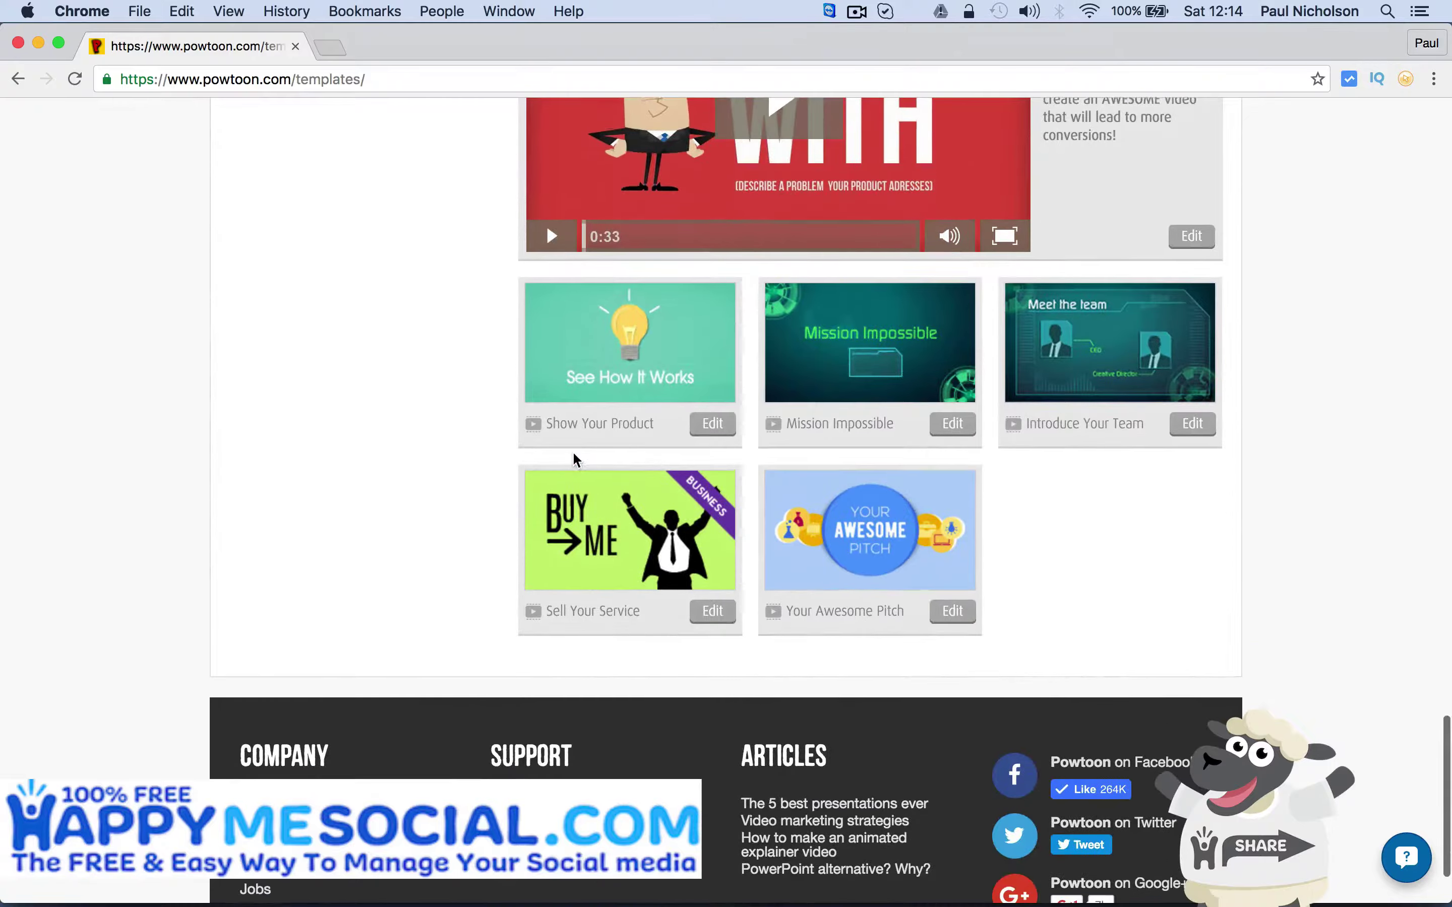
{"action": "scroll", "coordinate": [574, 456], "scroll_direction": "up", "scroll_amount": 10}
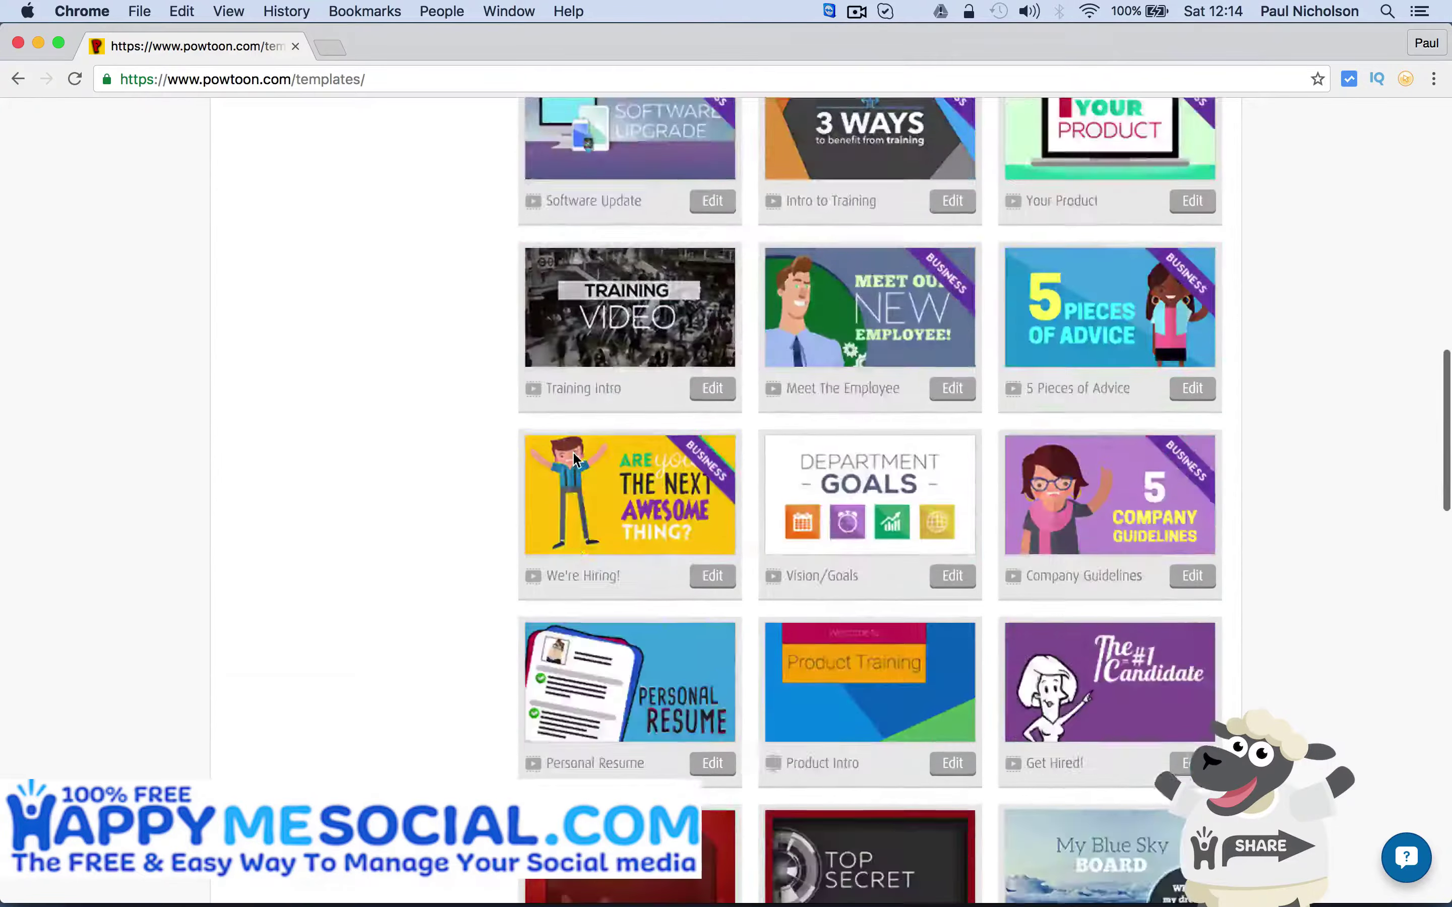
{"action": "scroll", "coordinate": [573, 456], "scroll_direction": "up", "scroll_amount": 10}
{"action": "scroll", "coordinate": [573, 453], "scroll_direction": "up", "scroll_amount": 6}
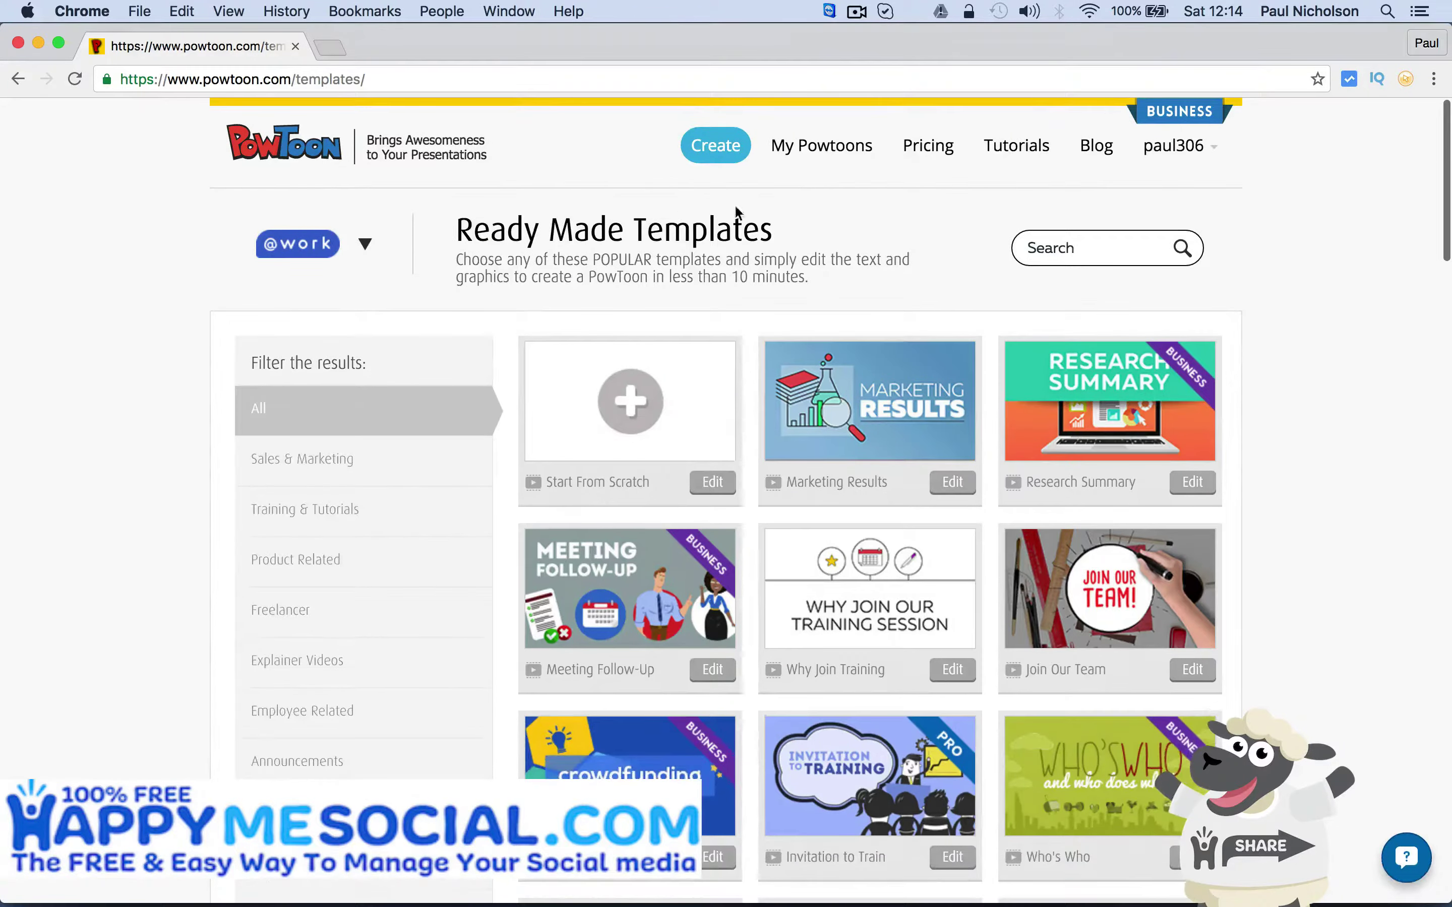
{"action": "left_click", "coordinate": [846, 147]}
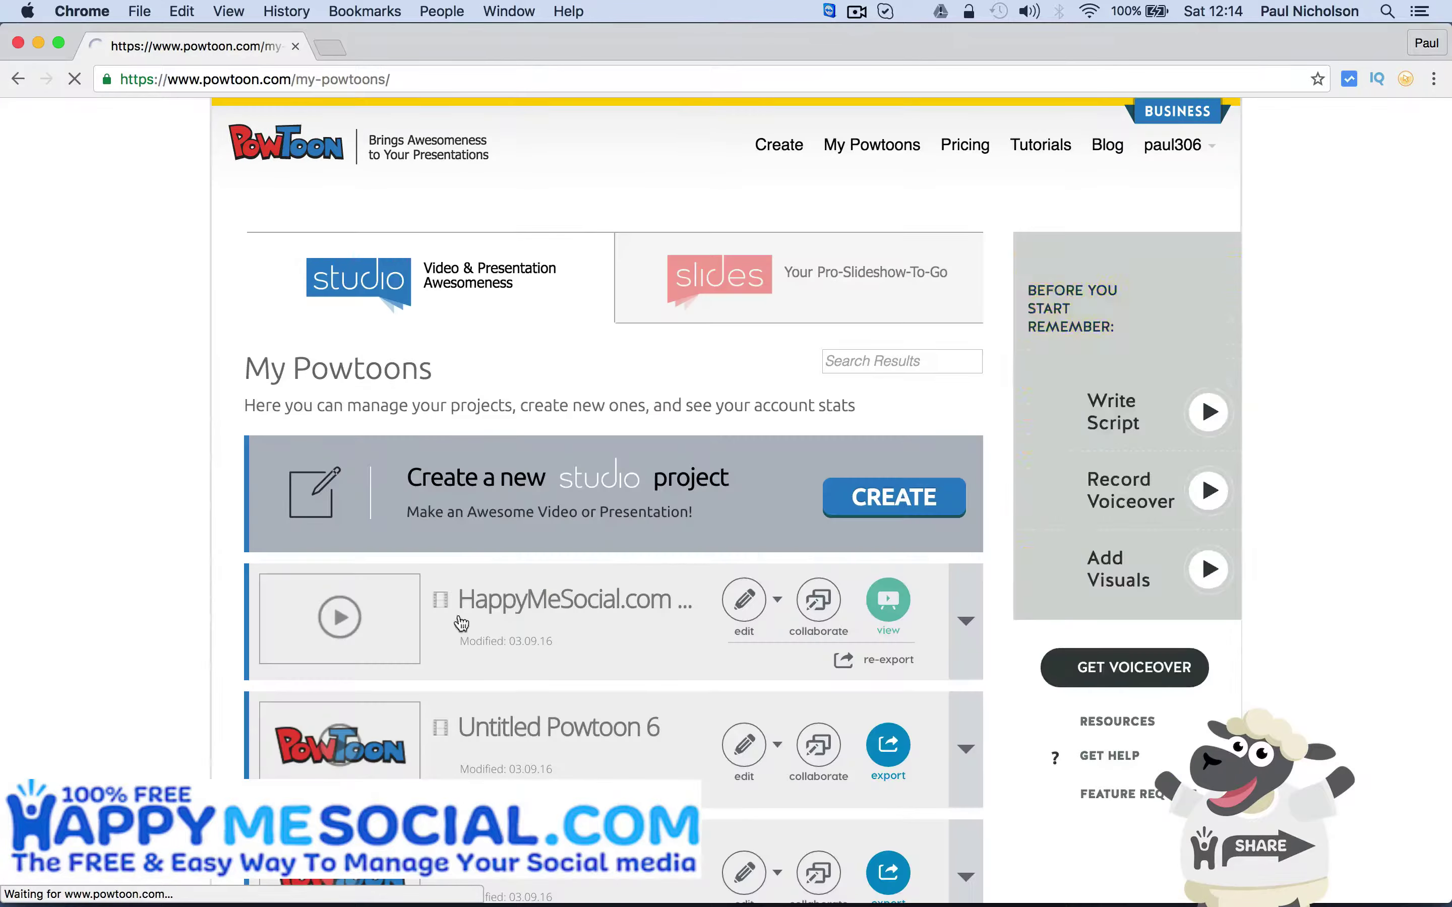
Scroll down My Powtoons and play the preview of the older quotes project.
{"action": "scroll", "coordinate": [480, 741], "scroll_direction": "down", "scroll_amount": 10}
{"action": "scroll", "coordinate": [480, 741], "scroll_direction": "down", "scroll_amount": 8}
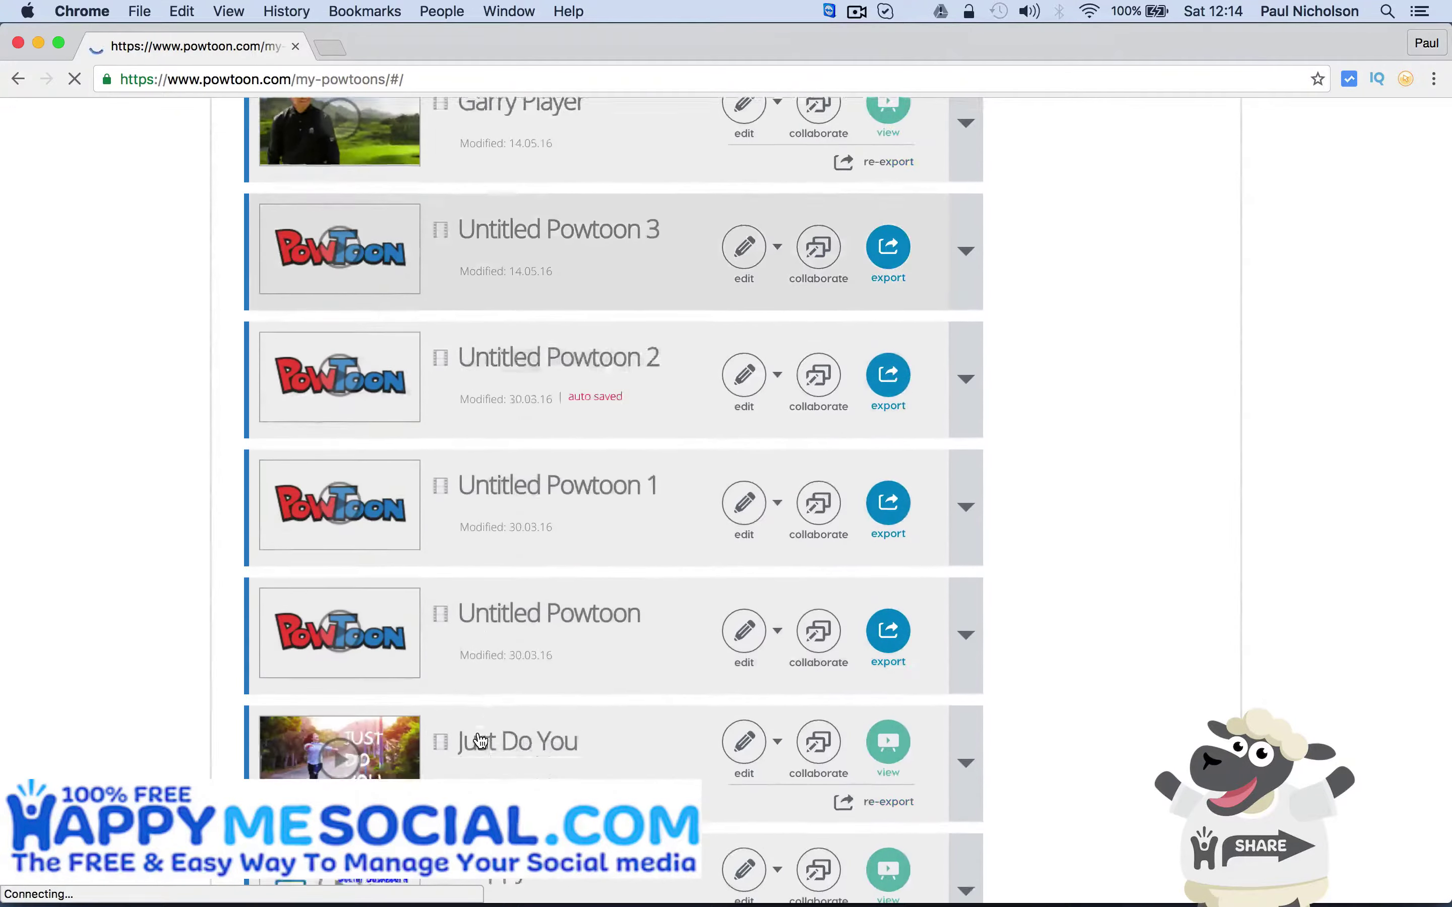
{"action": "scroll", "coordinate": [480, 741], "scroll_direction": "down", "scroll_amount": 2}
{"action": "scroll", "coordinate": [481, 741], "scroll_direction": "down", "scroll_amount": 4}
{"action": "scroll", "coordinate": [480, 742], "scroll_direction": "down", "scroll_amount": 5}
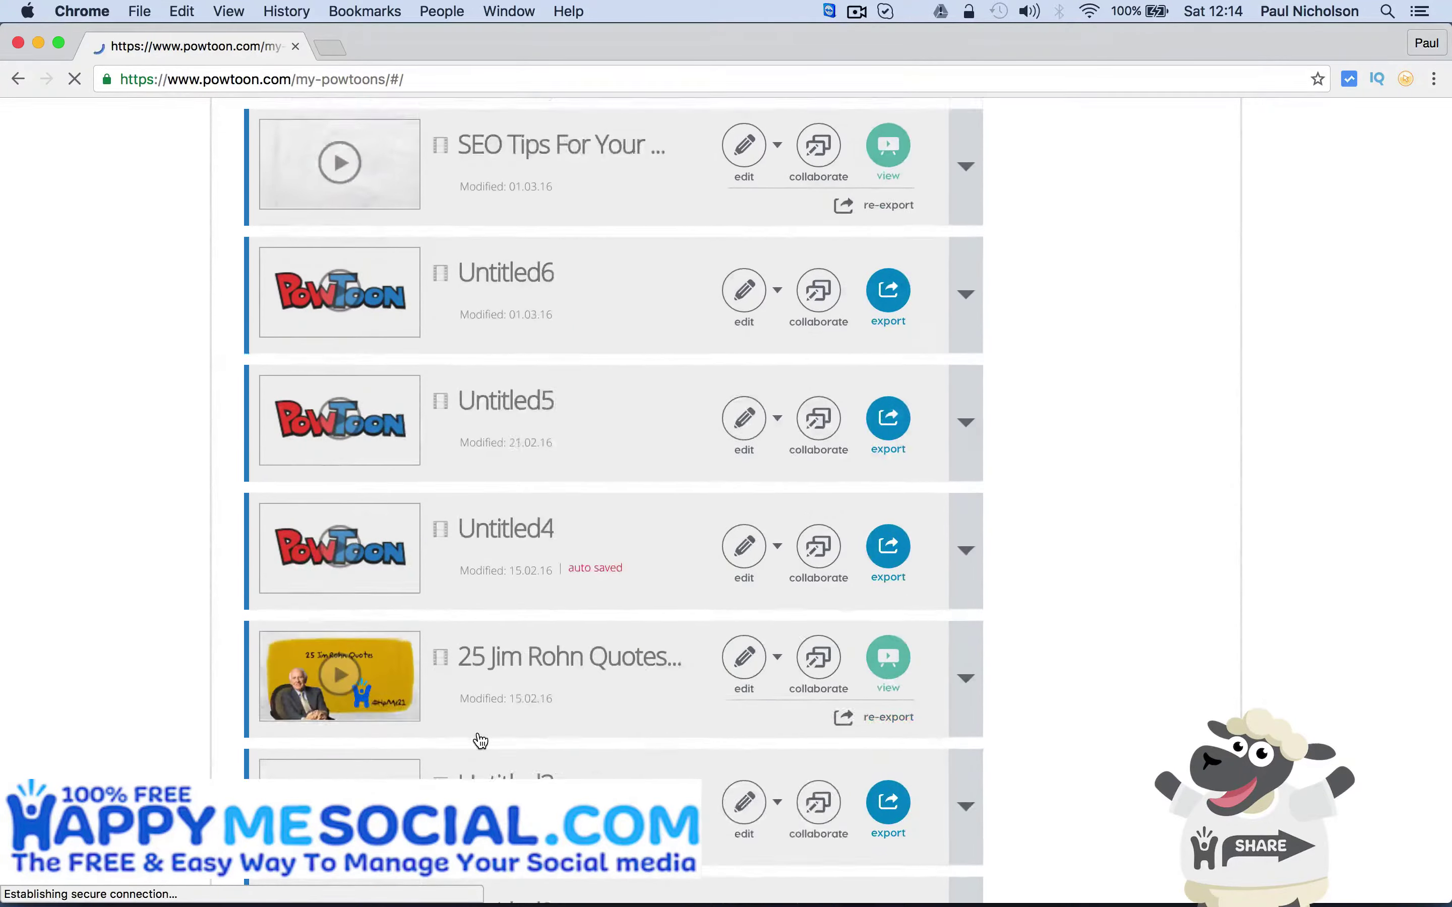
{"action": "scroll", "coordinate": [480, 742], "scroll_direction": "down", "scroll_amount": 2}
{"action": "scroll", "coordinate": [480, 741], "scroll_direction": "down", "scroll_amount": 1}
{"action": "scroll", "coordinate": [477, 743], "scroll_direction": "down", "scroll_amount": 3}
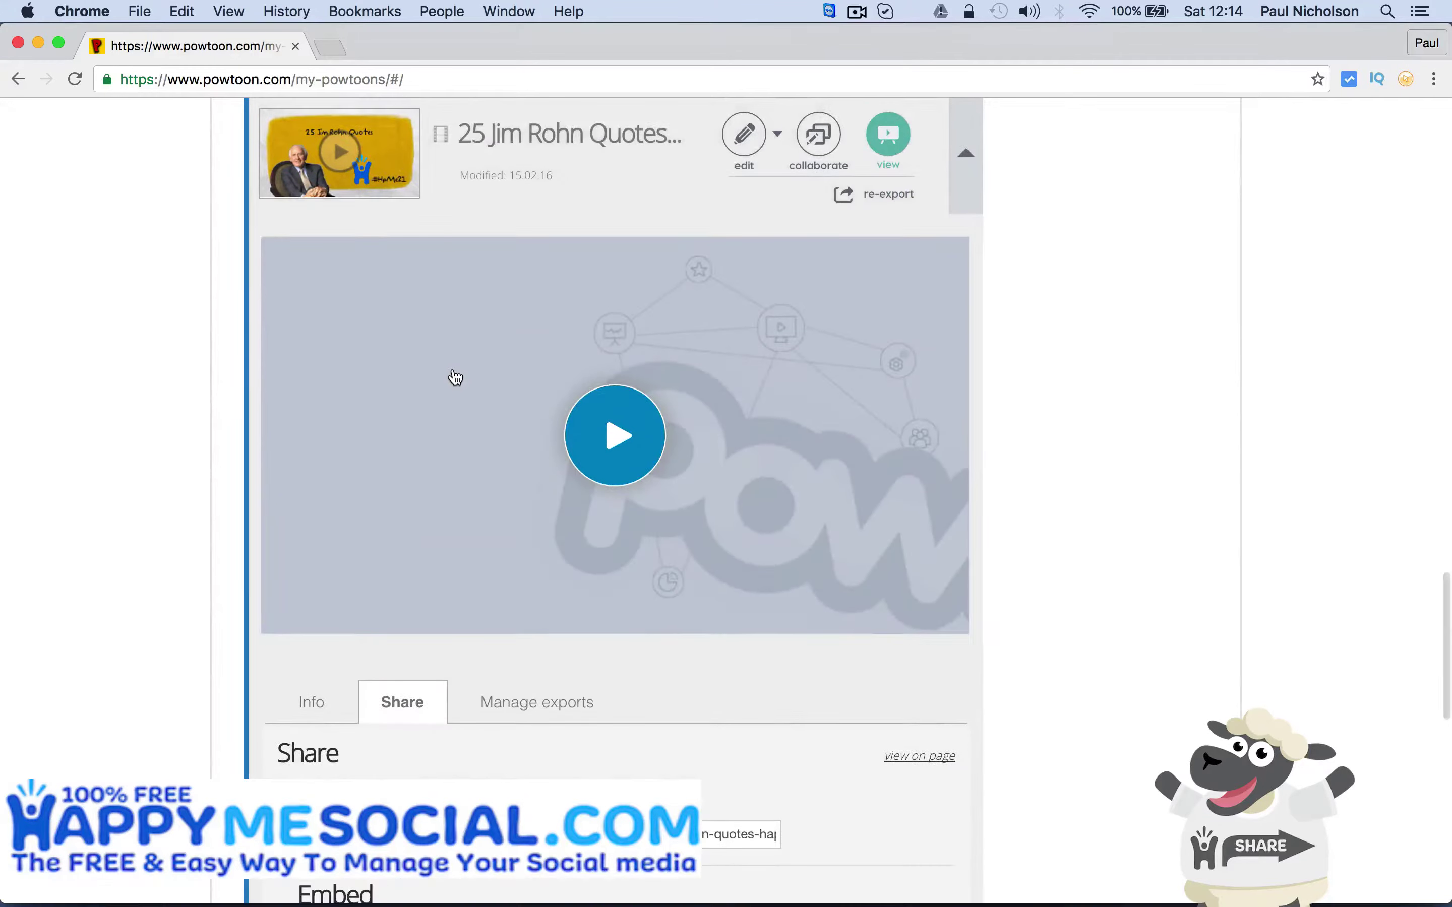
{"action": "left_click", "coordinate": [624, 465]}
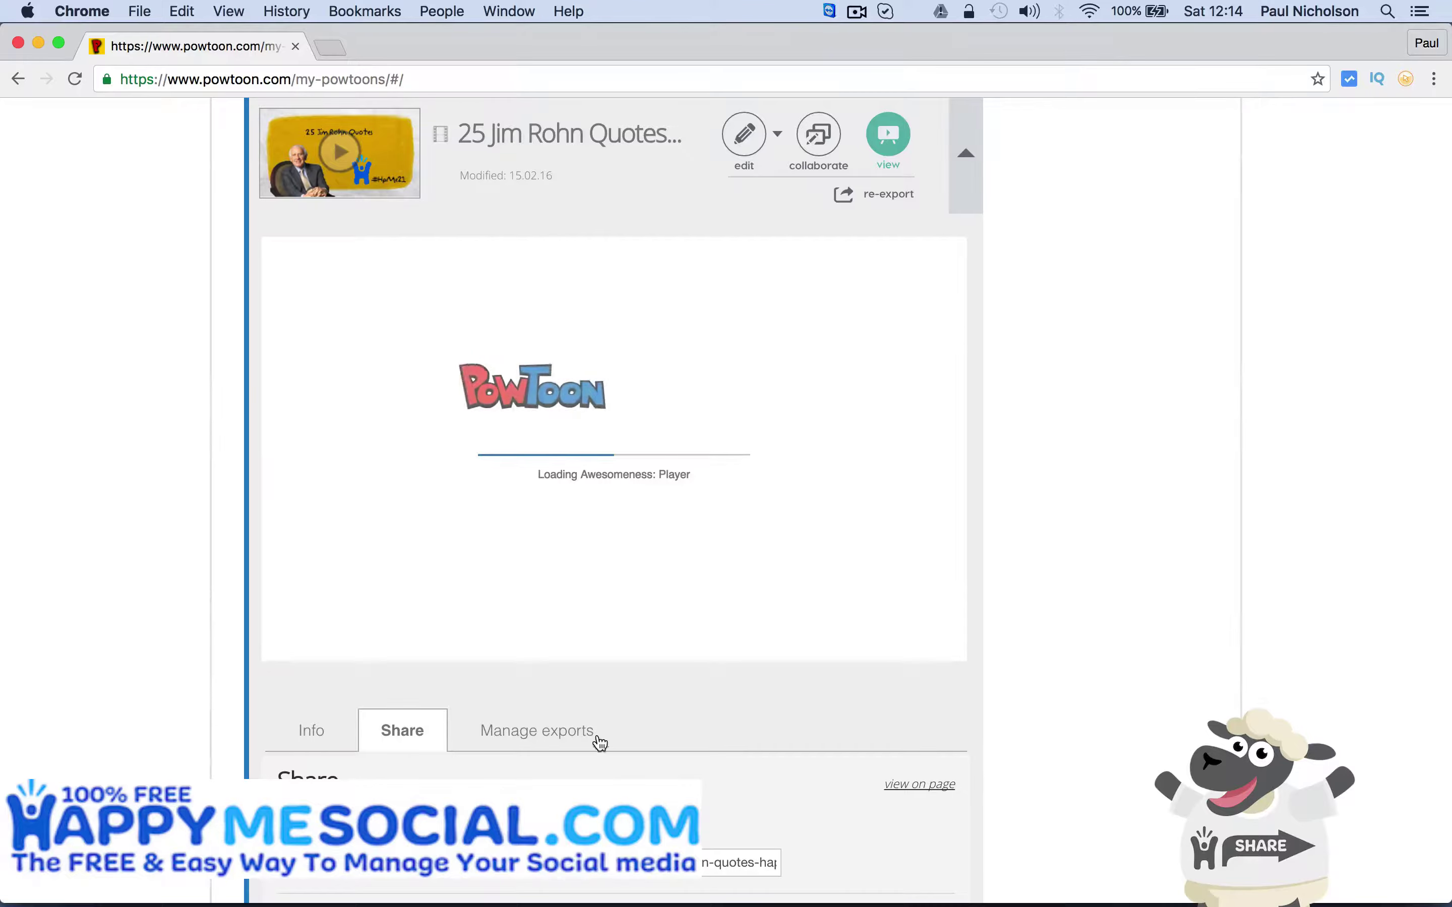
Scroll back up to the top of the My Powtoons list.
{"action": "scroll", "coordinate": [690, 747], "scroll_direction": "down", "scroll_amount": 5}
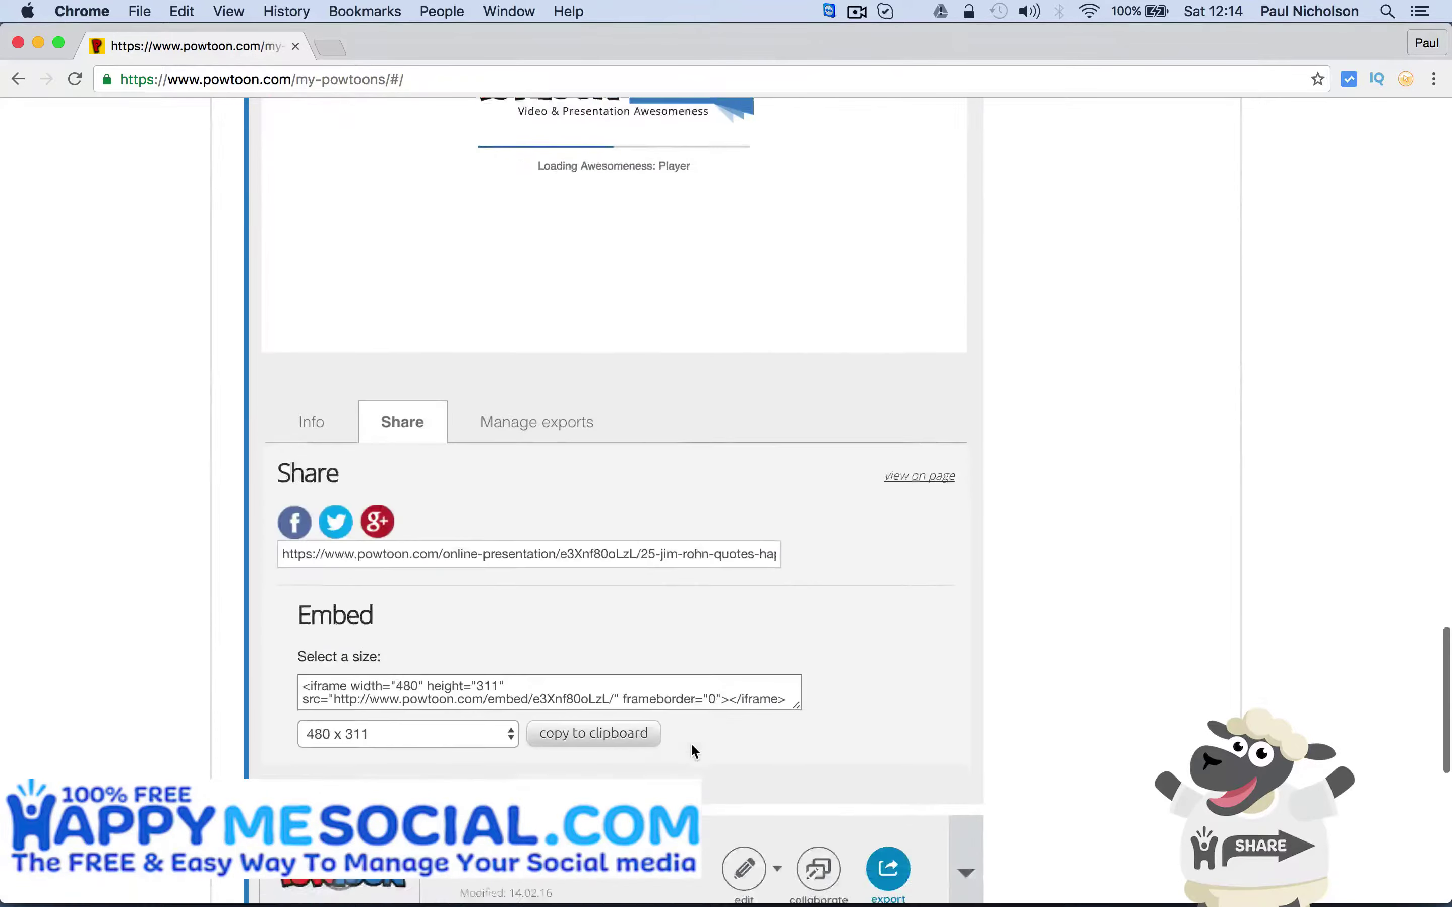
{"action": "scroll", "coordinate": [691, 750], "scroll_direction": "down", "scroll_amount": 5}
{"action": "scroll", "coordinate": [694, 750], "scroll_direction": "down", "scroll_amount": 5}
{"action": "scroll", "coordinate": [694, 750], "scroll_direction": "up", "scroll_amount": 10}
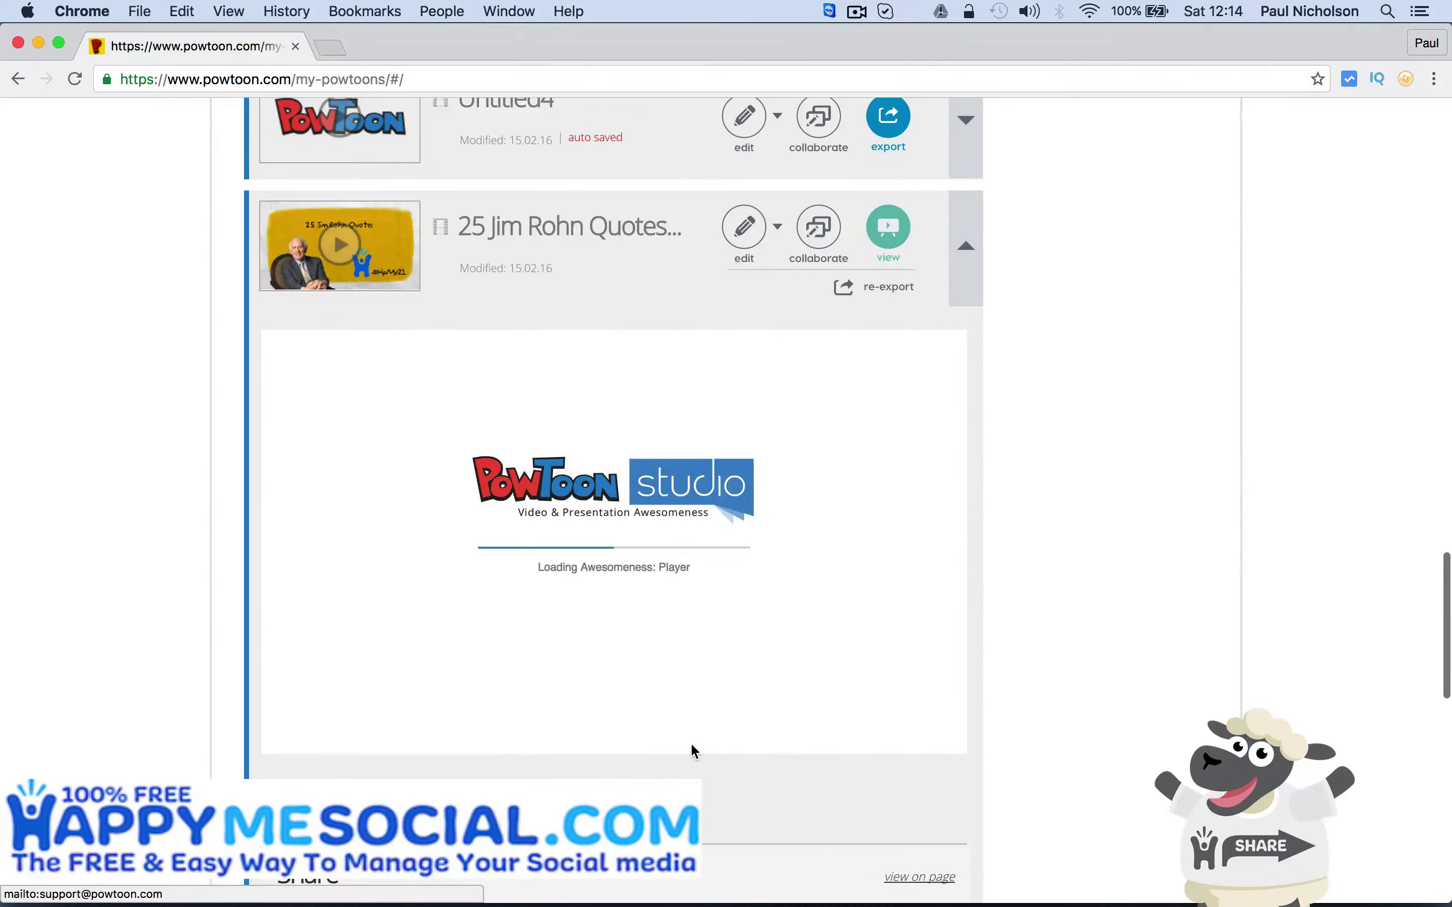
{"action": "scroll", "coordinate": [694, 751], "scroll_direction": "up", "scroll_amount": 1}
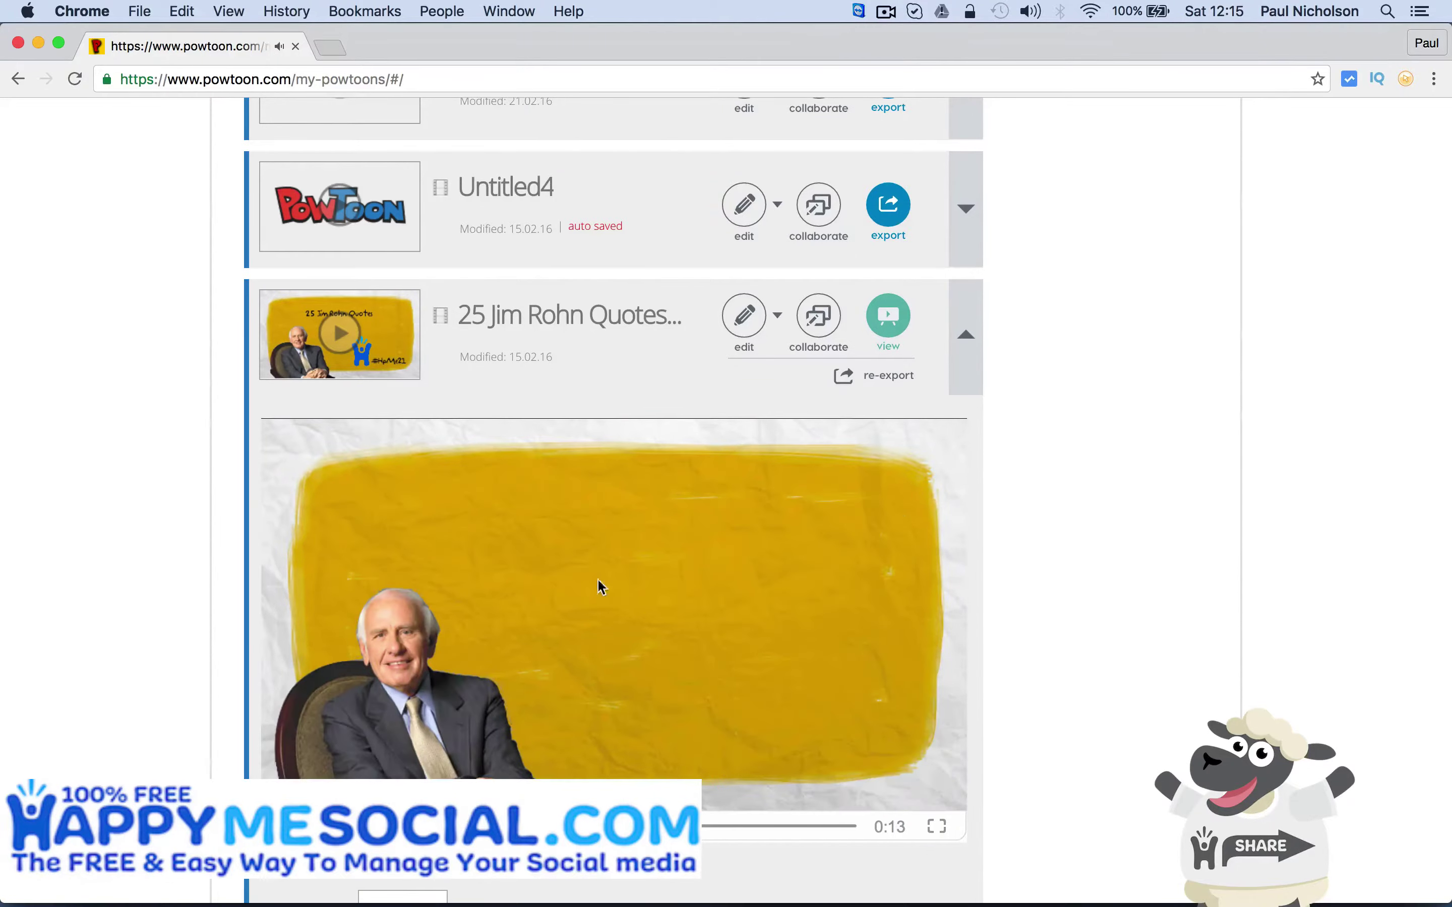
{"action": "scroll", "coordinate": [644, 546], "scroll_direction": "up", "scroll_amount": 10}
{"action": "scroll", "coordinate": [643, 543], "scroll_direction": "up", "scroll_amount": 5}
{"action": "scroll", "coordinate": [643, 543], "scroll_direction": "up", "scroll_amount": 5}
{"action": "scroll", "coordinate": [643, 543], "scroll_direction": "up", "scroll_amount": 10}
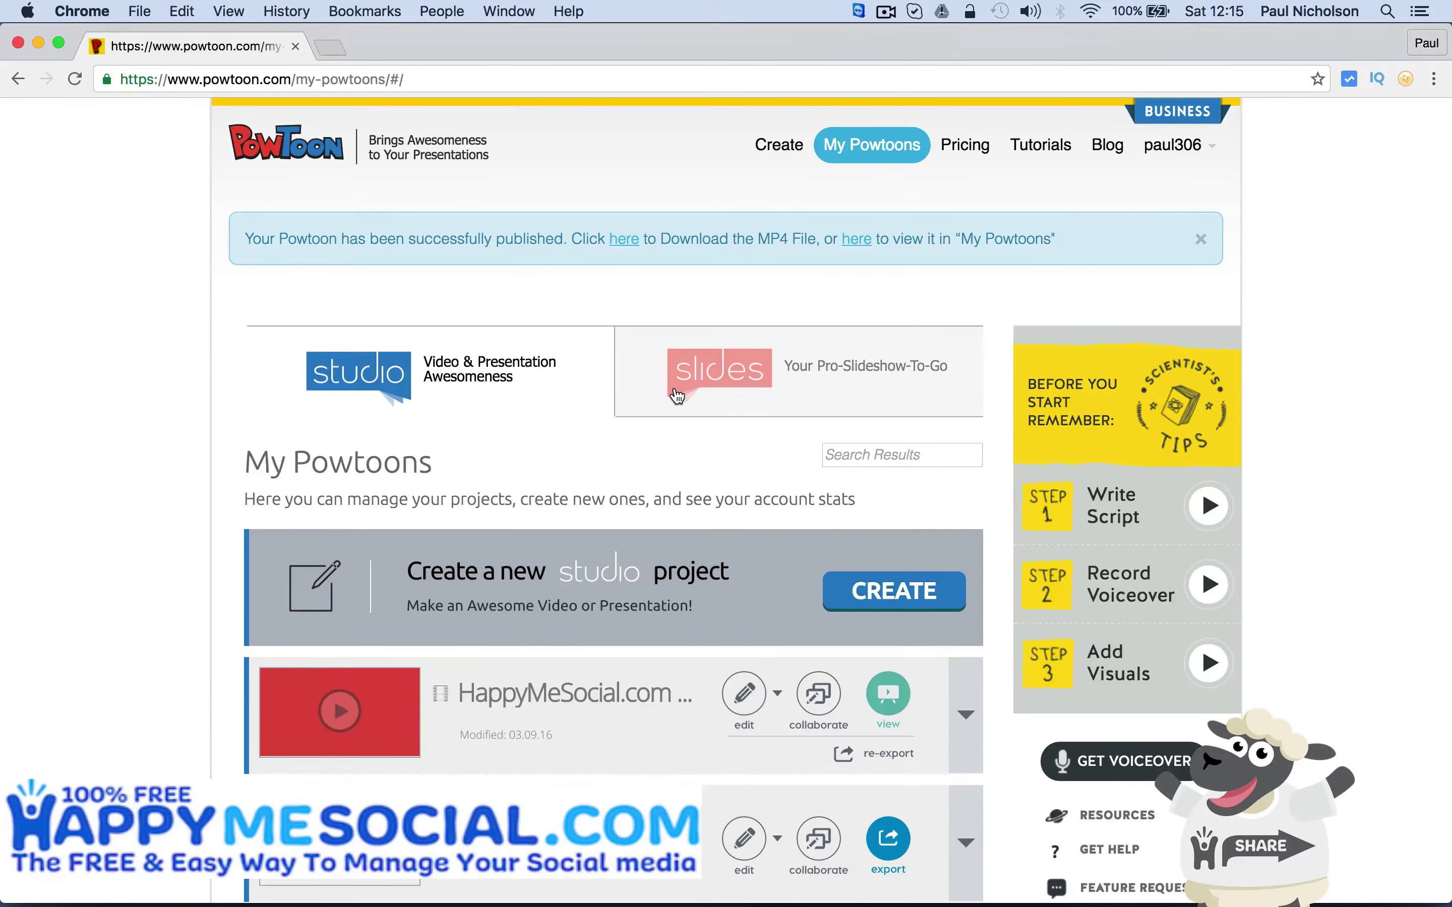
{"action": "scroll", "coordinate": [697, 479], "scroll_direction": "down", "scroll_amount": 2}
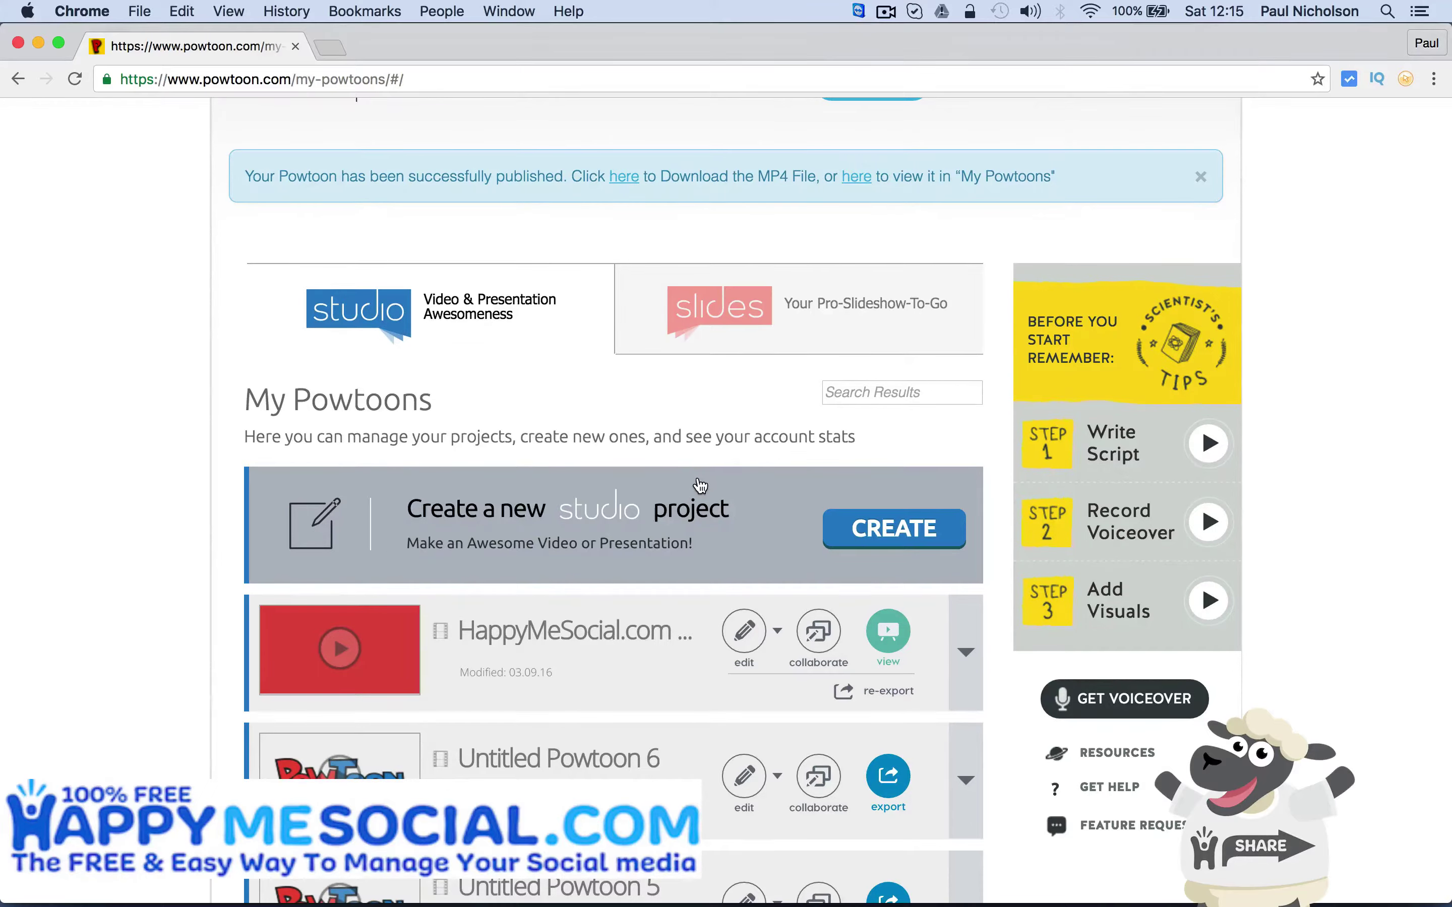
{"action": "scroll", "coordinate": [703, 558], "scroll_direction": "down", "scroll_amount": 3}
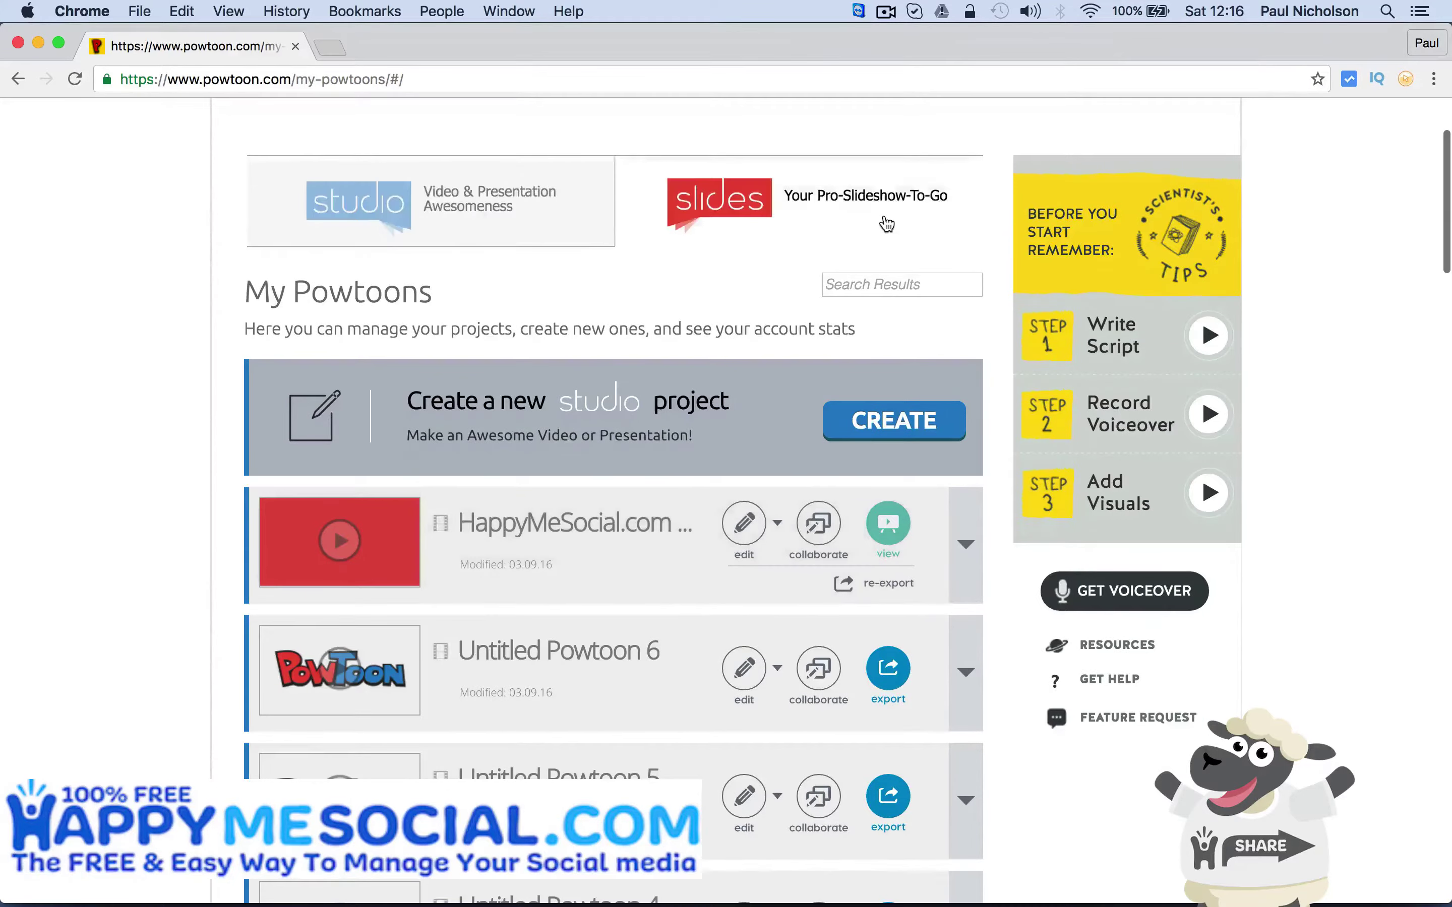
{"action": "scroll", "coordinate": [886, 224], "scroll_direction": "up", "scroll_amount": 5}
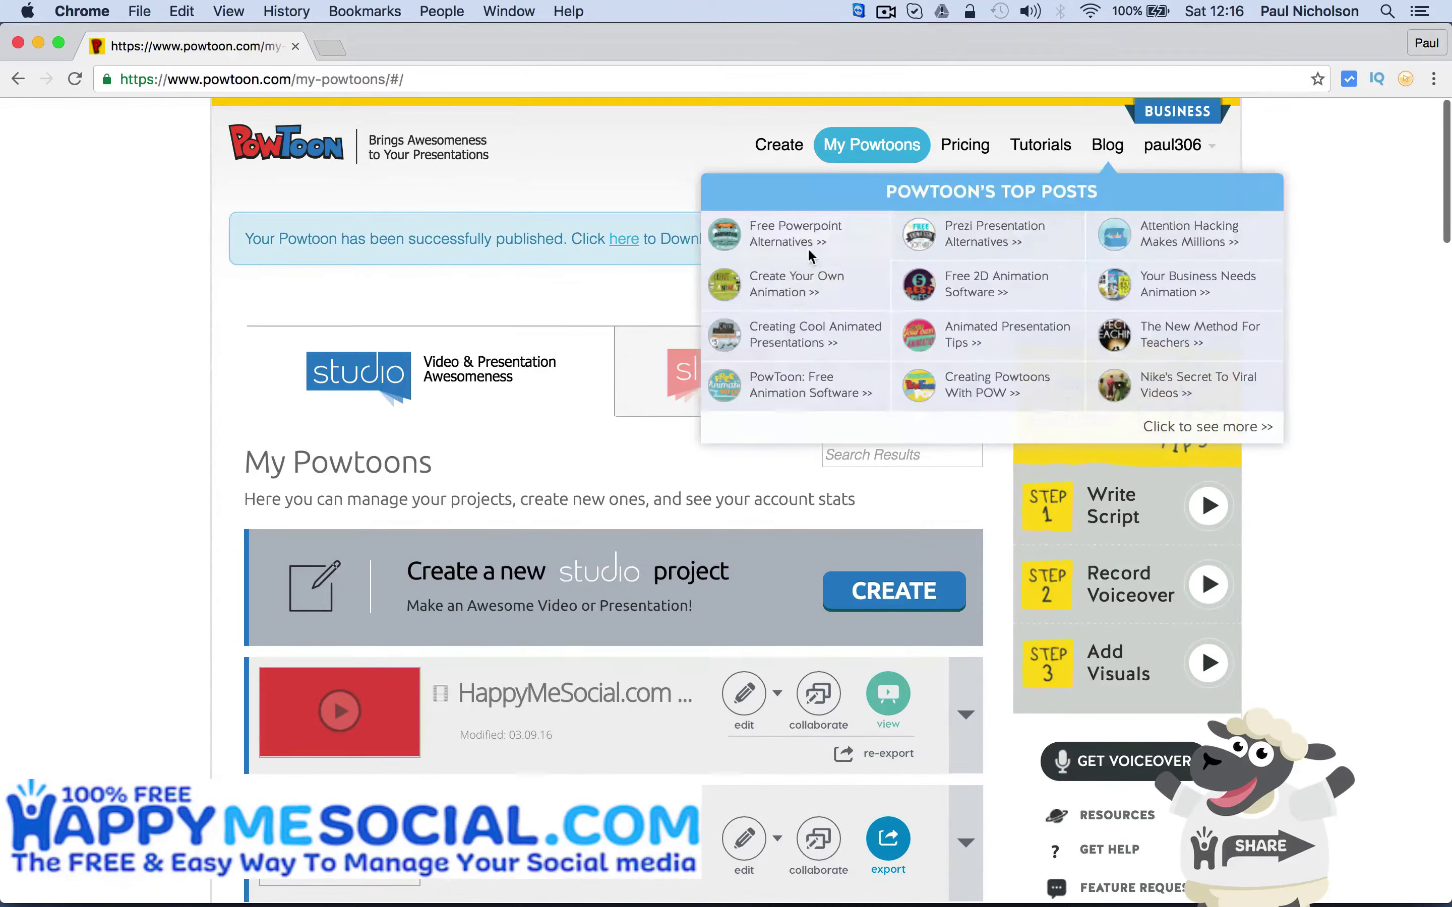
{"action": "scroll", "coordinate": [638, 487], "scroll_direction": "down", "scroll_amount": 5}
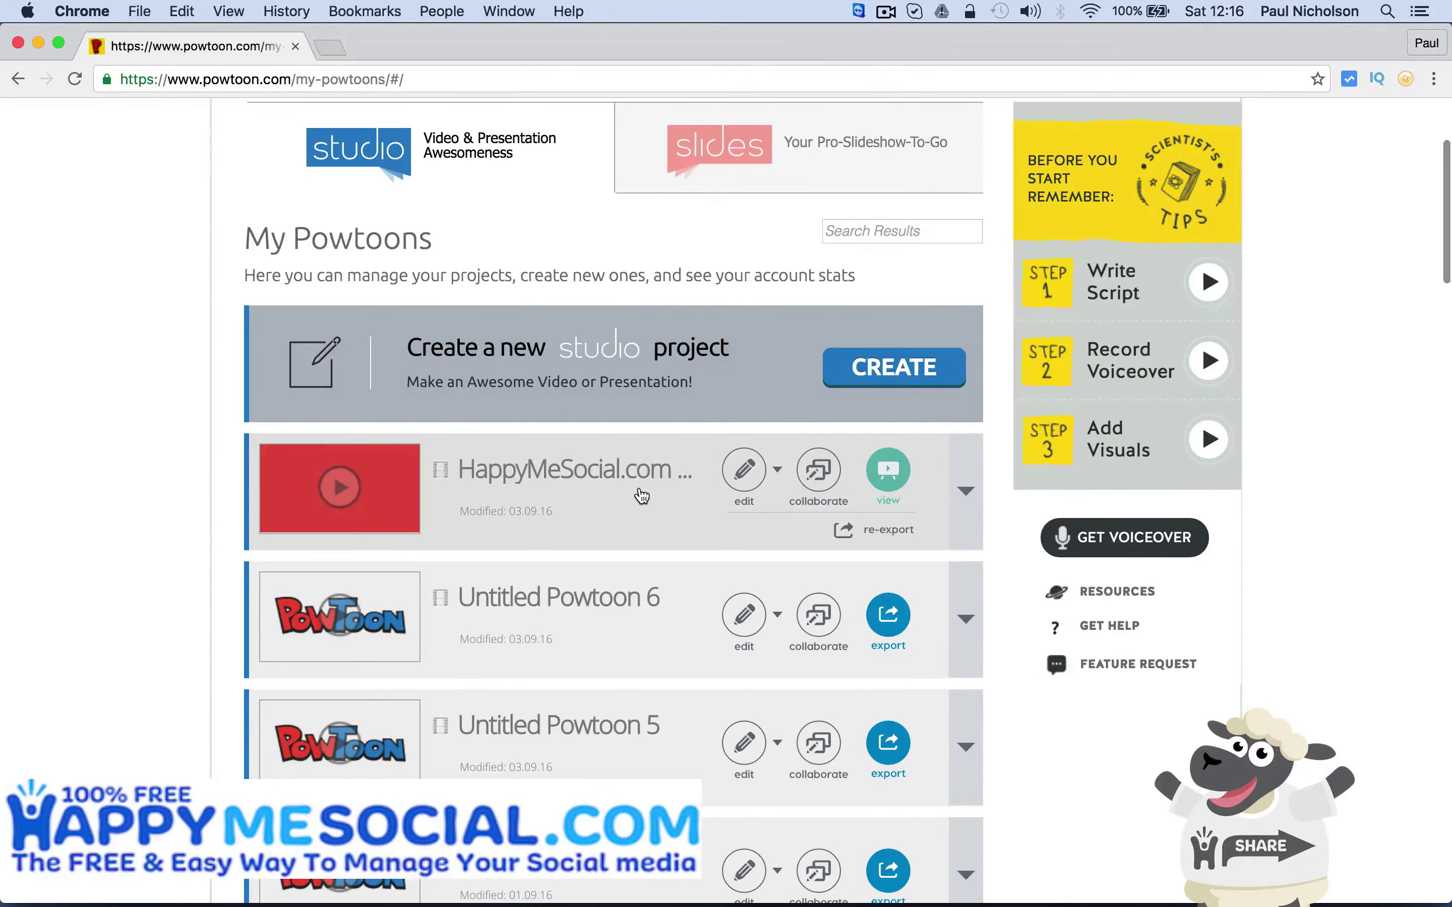
{"action": "scroll", "coordinate": [641, 496], "scroll_direction": "down", "scroll_amount": 2}
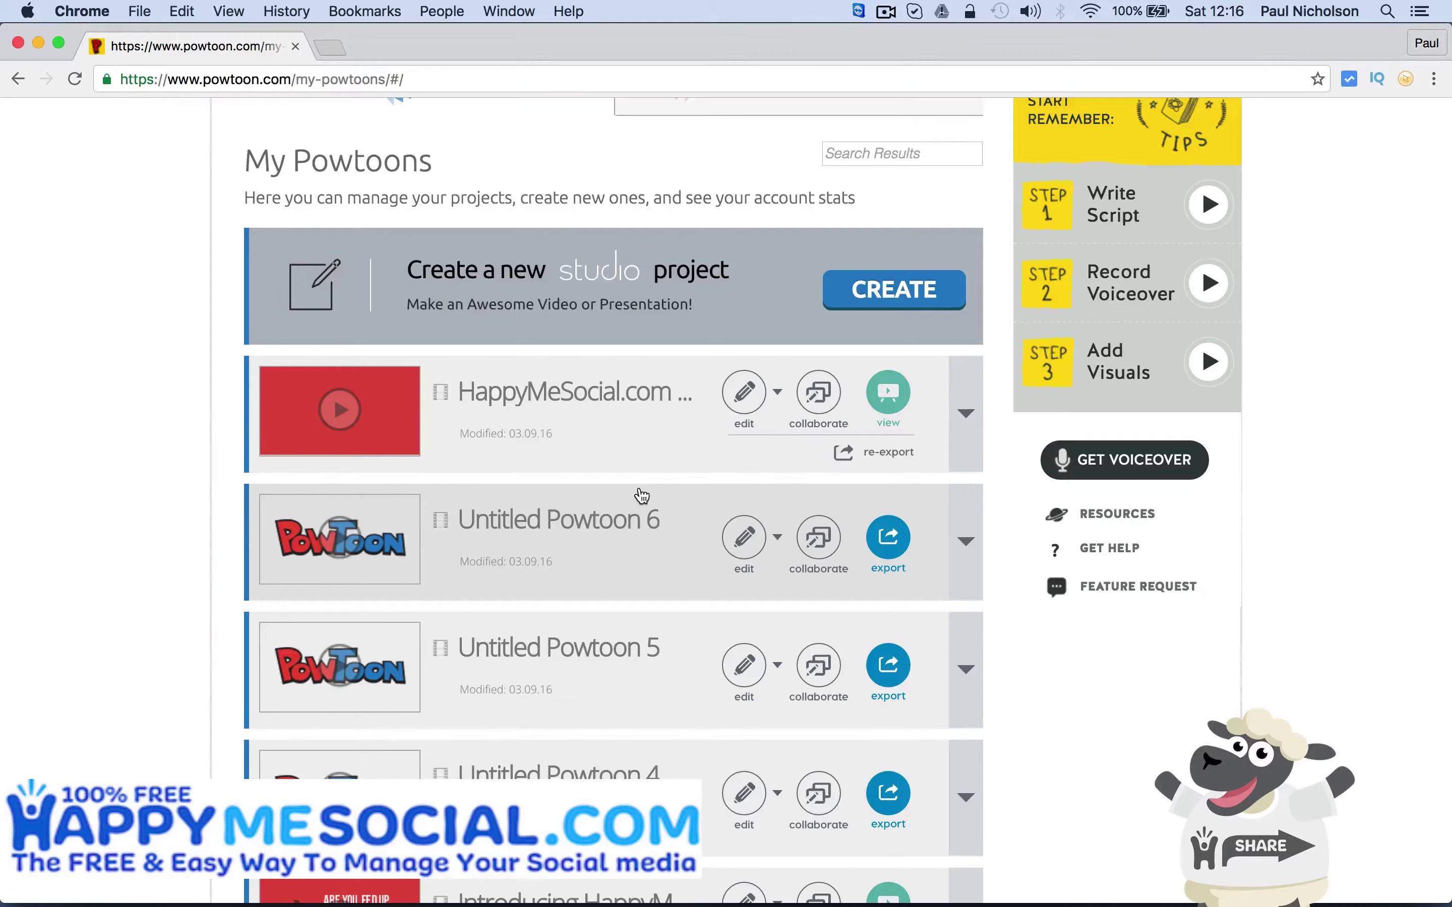
{"action": "scroll", "coordinate": [641, 496], "scroll_direction": "up", "scroll_amount": 7}
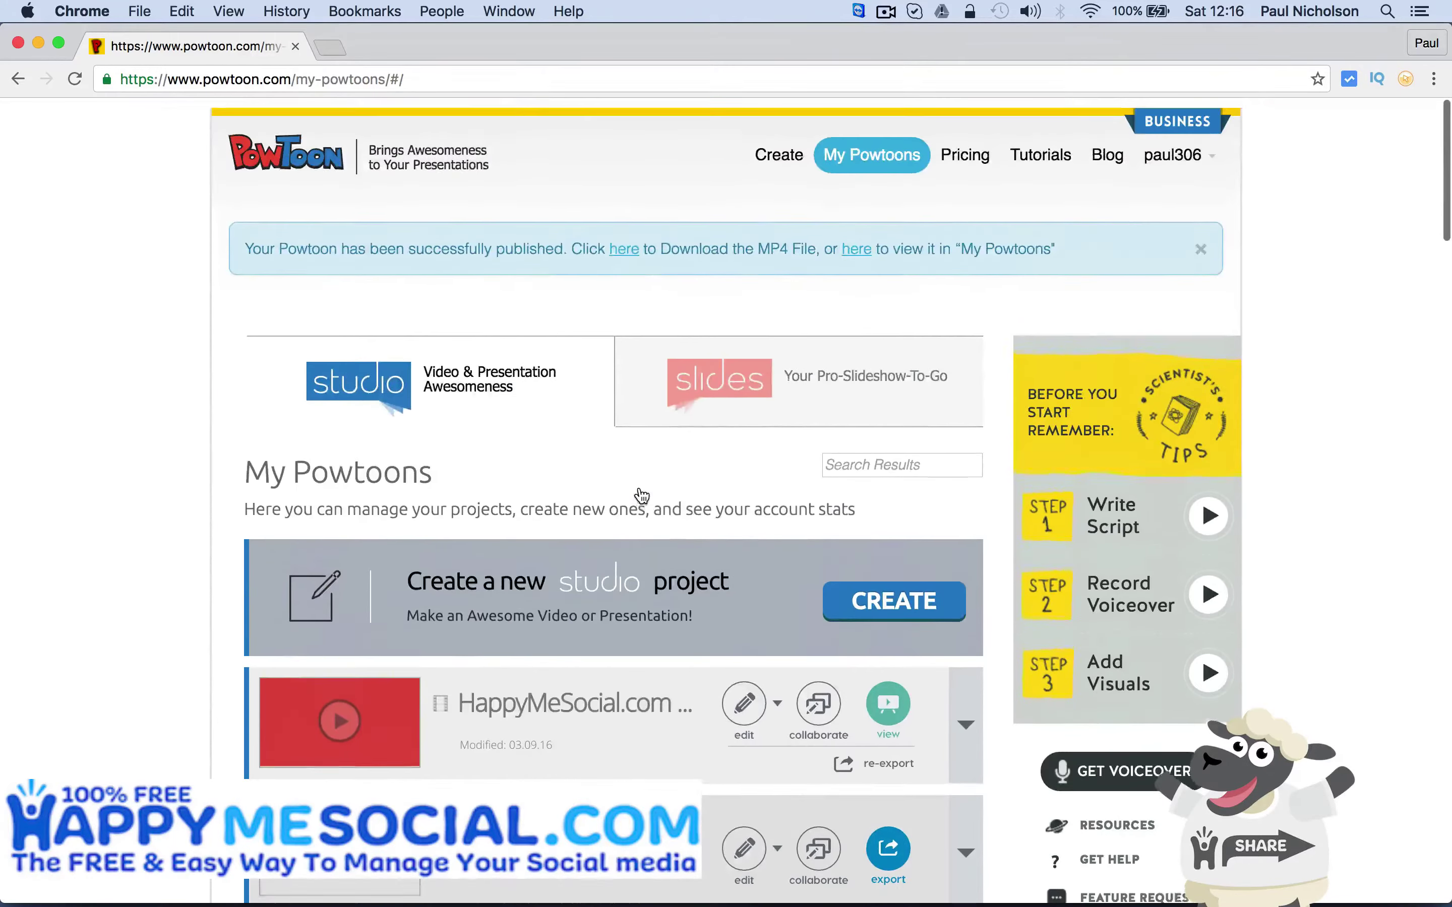